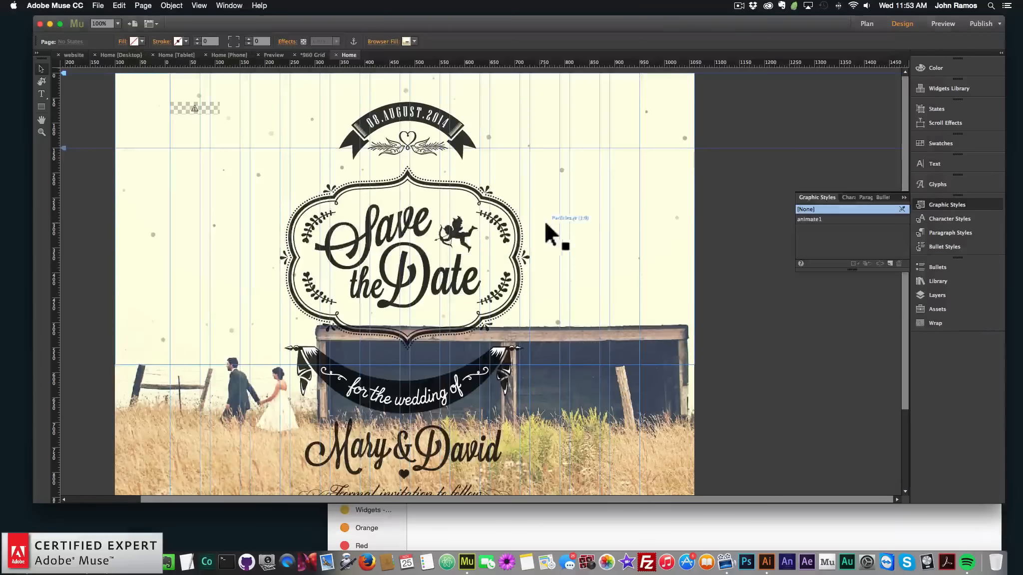
right_click(597, 175)
mouse_move(658, 231)
click(749, 230)
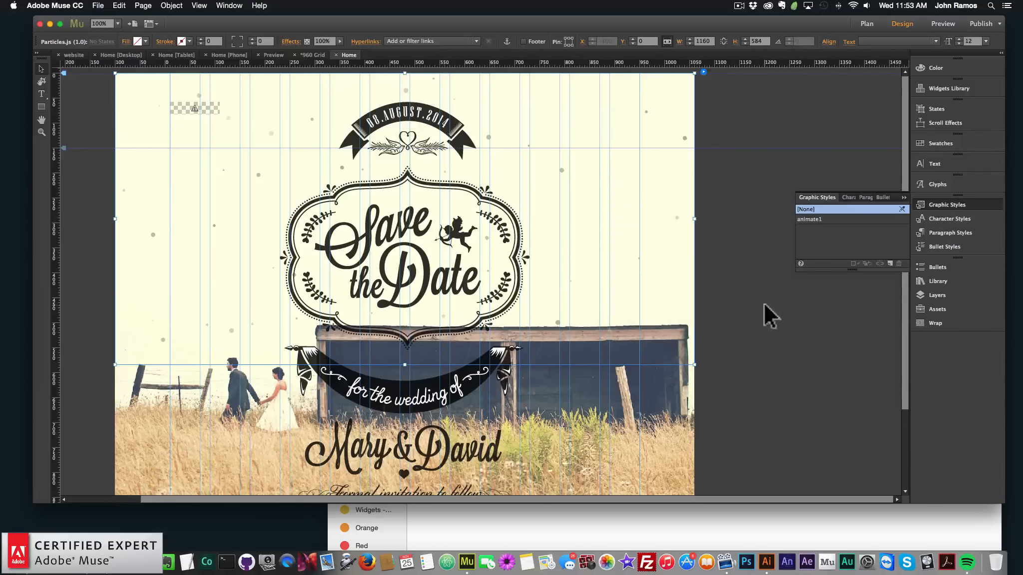
click(760, 291)
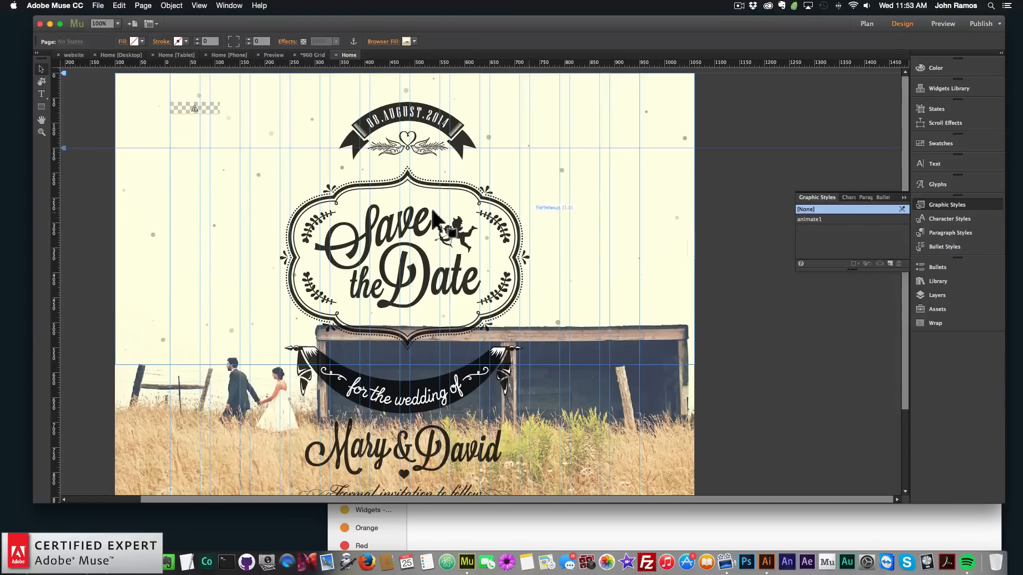
Preview the current page in the browser and scroll through it
click(98, 6)
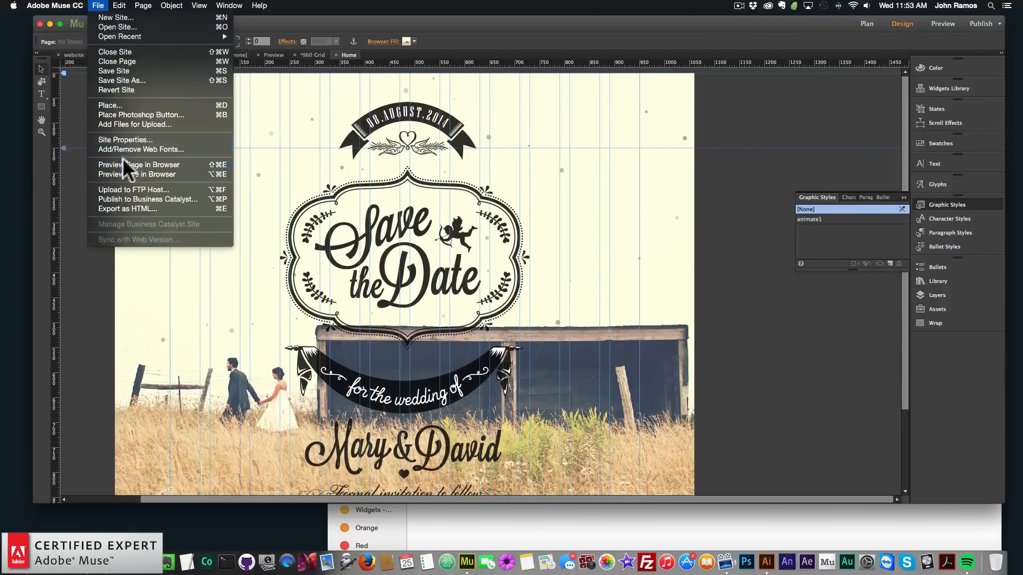
click(158, 164)
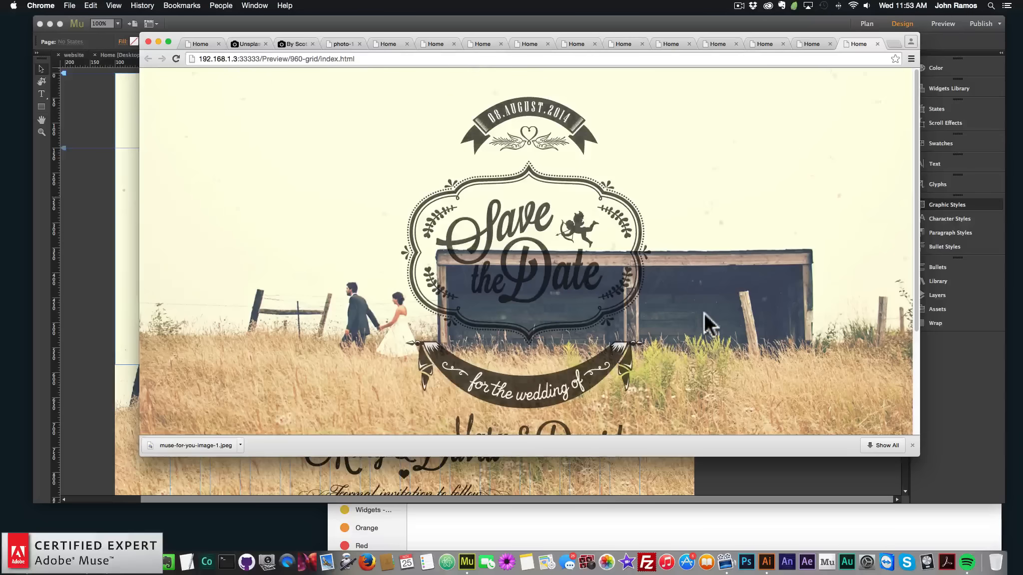
scroll(702, 315, down, 3)
scroll(703, 315, up, 3)
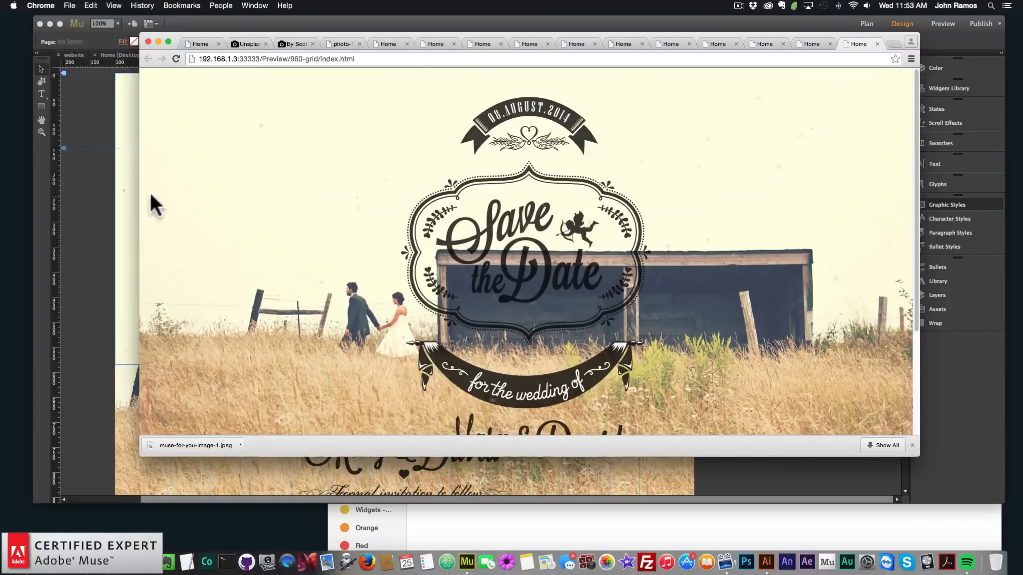
click(81, 193)
Insert a Simple Contact form widget onto the page
scroll(83, 207, down, 2)
scroll(83, 207, down, 2)
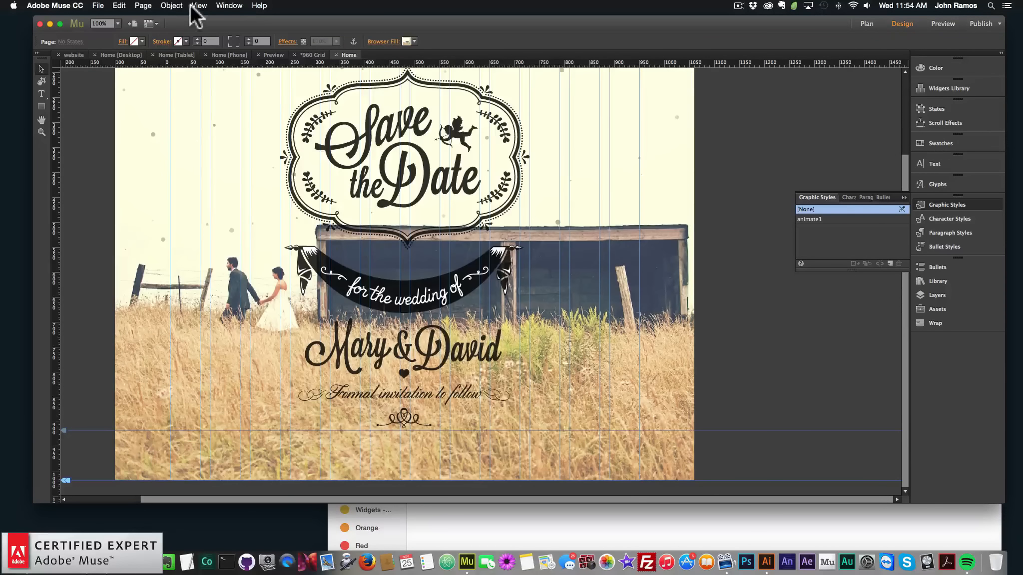
click(171, 5)
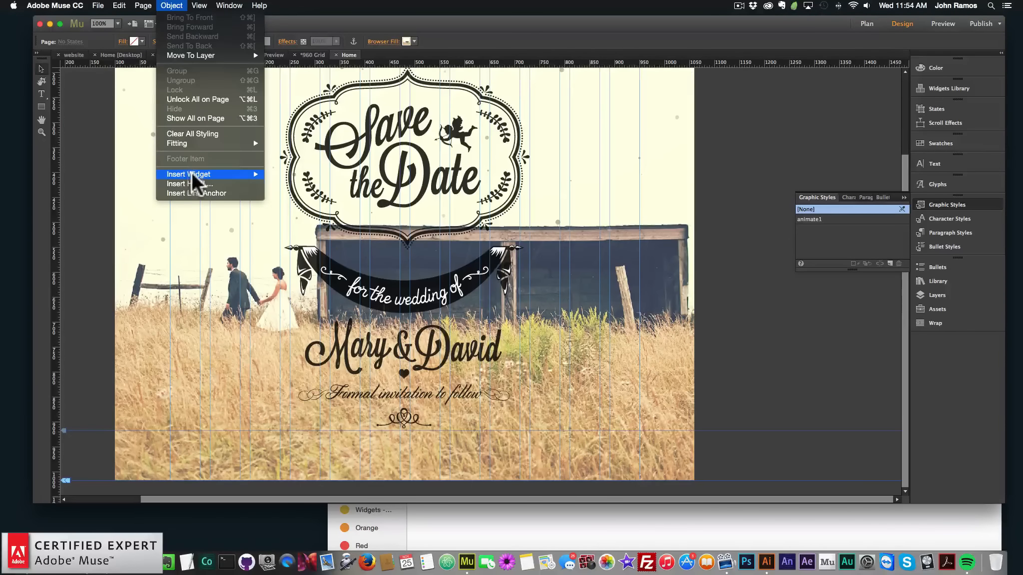
mouse_move(189, 174)
mouse_move(297, 223)
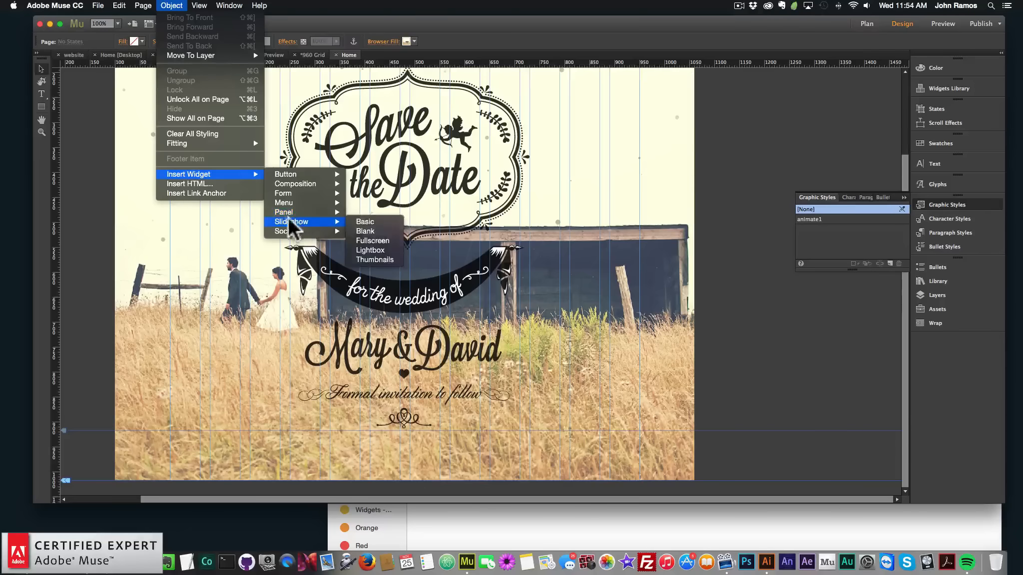
mouse_move(336, 194)
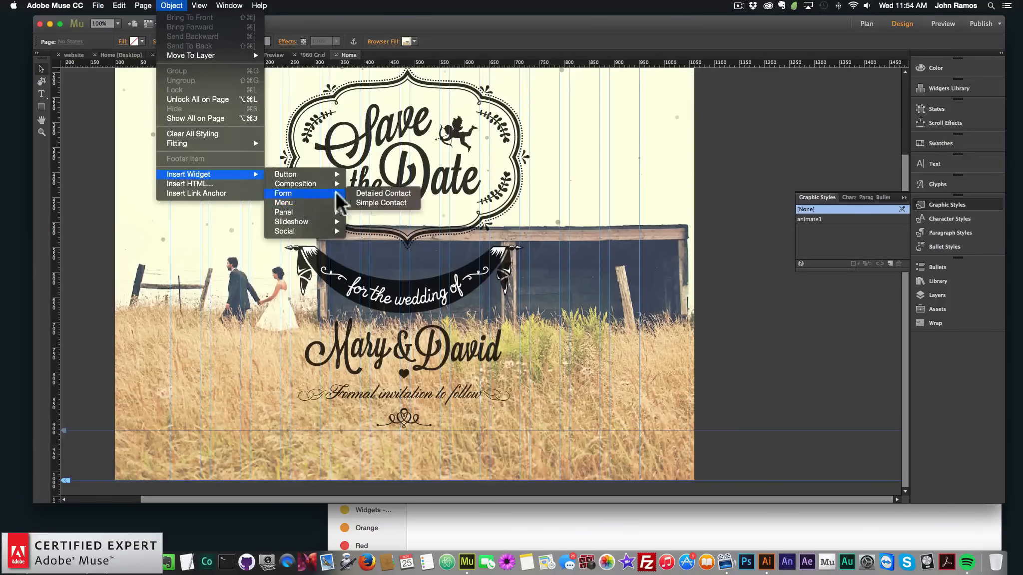
click(374, 203)
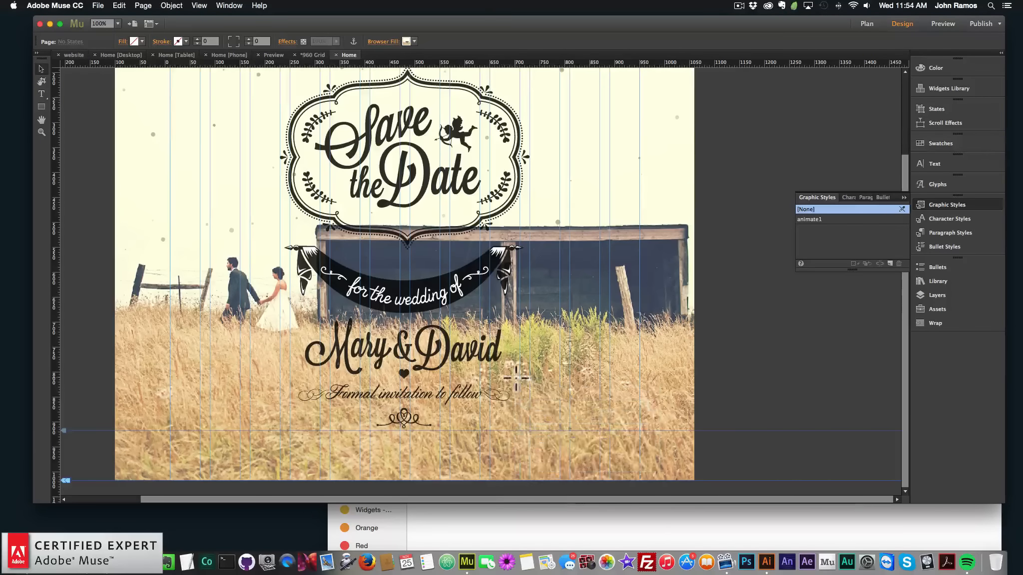
Move the contact form below the couple's names near the page centre
scroll(618, 331, down, 2)
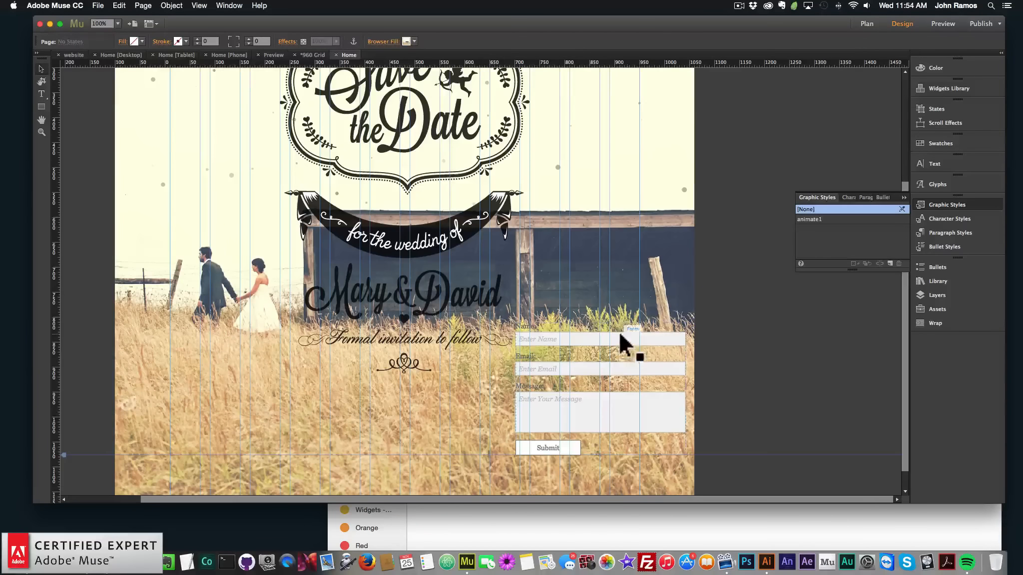
drag(614, 338, 404, 366)
Draw a rectangle about 451 × 372 px covering the contact form
scroll(772, 358, down, 2)
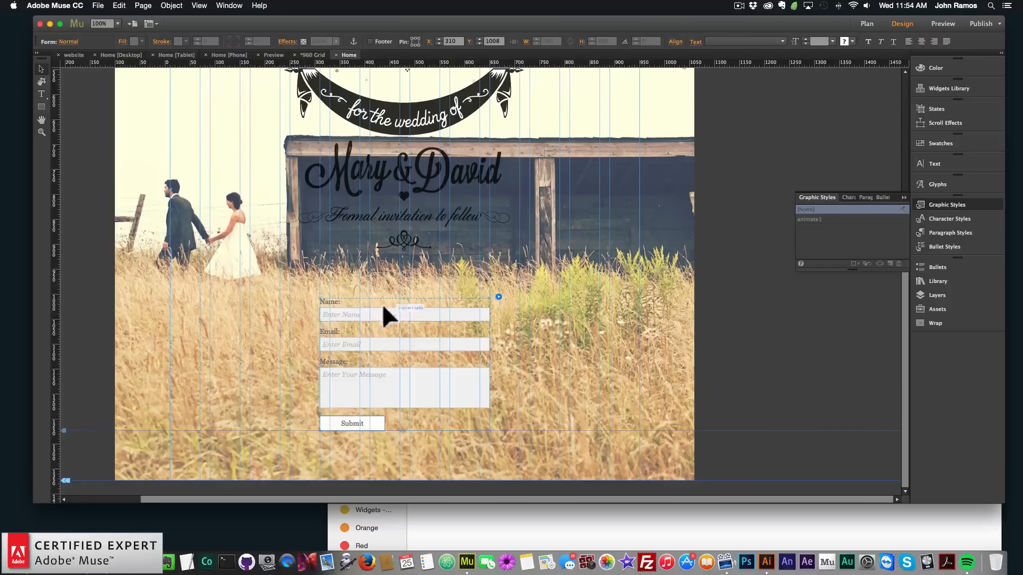
click(41, 107)
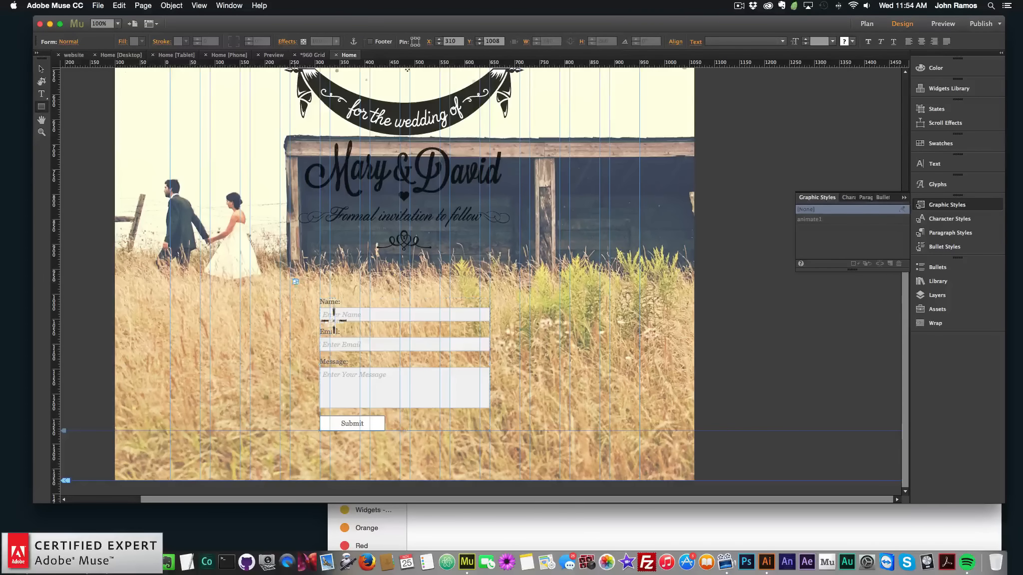
mouse_move(295, 280)
mouse_down()
mouse_move(470, 411)
mouse_move(521, 484)
mouse_move(539, 484)
mouse_move(519, 428)
mouse_up()
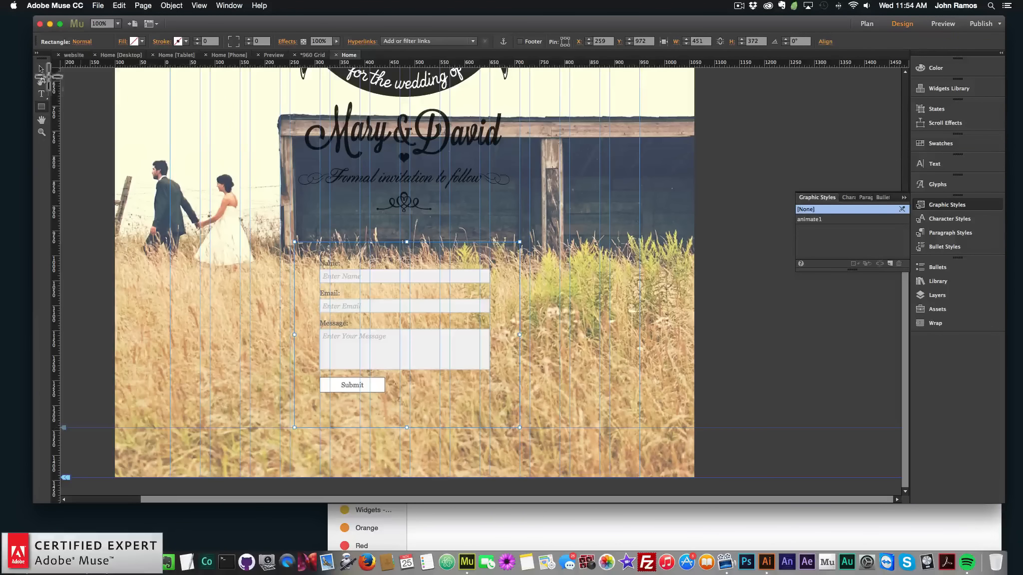
Fill the rectangle with black and set its fill opacity to 50%
click(42, 69)
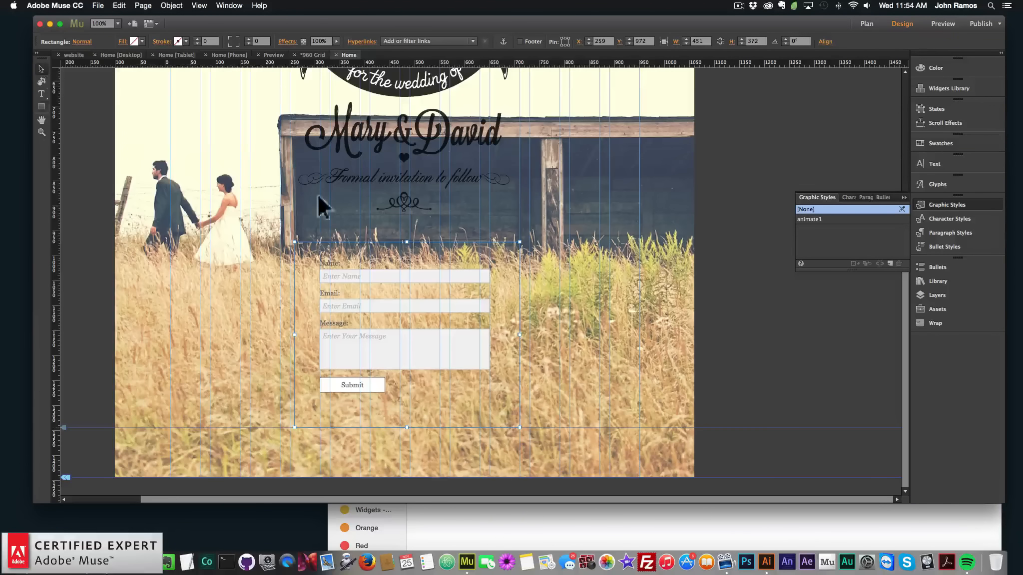
click(137, 41)
click(274, 55)
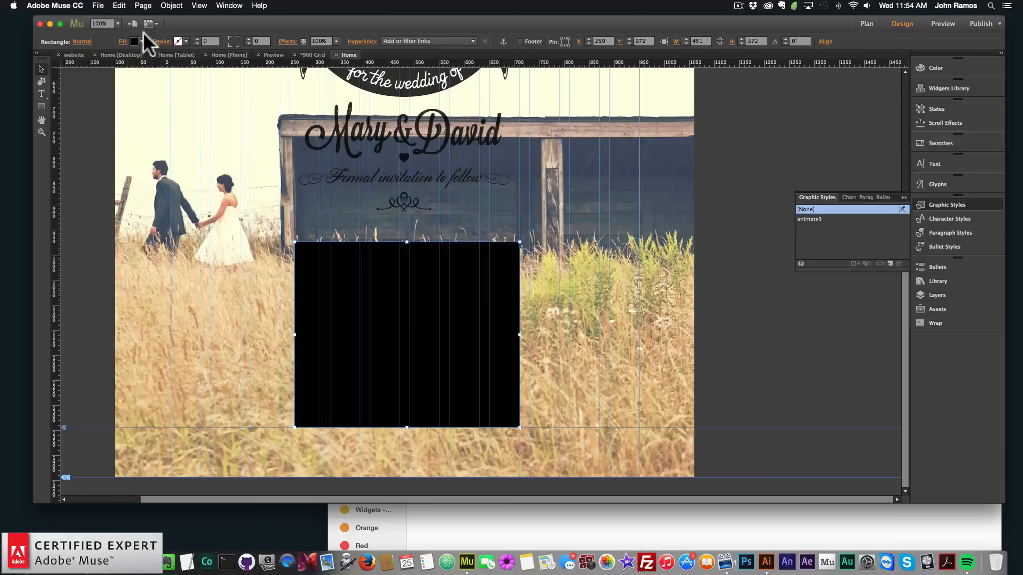
click(122, 41)
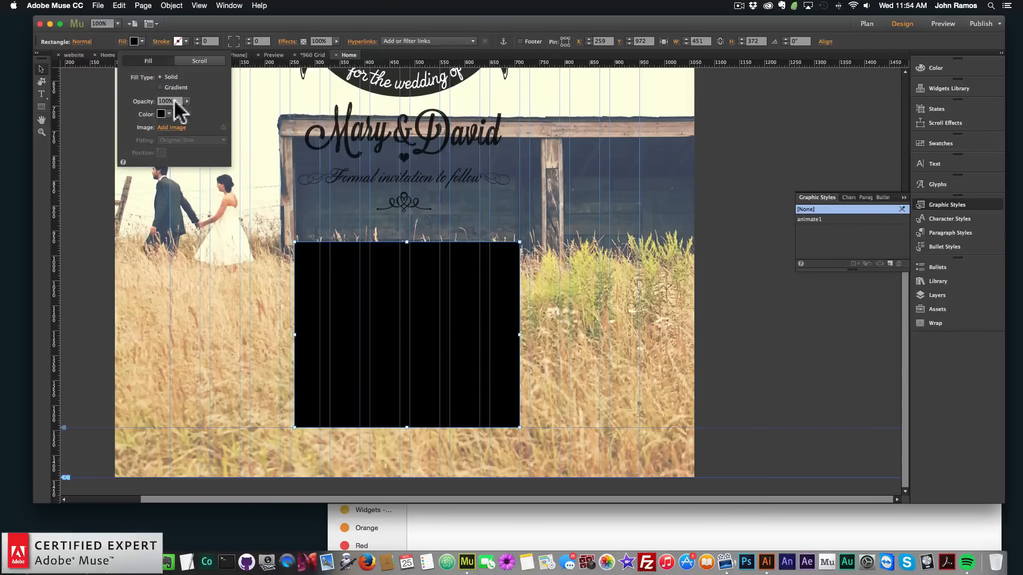
drag(187, 101, 165, 109)
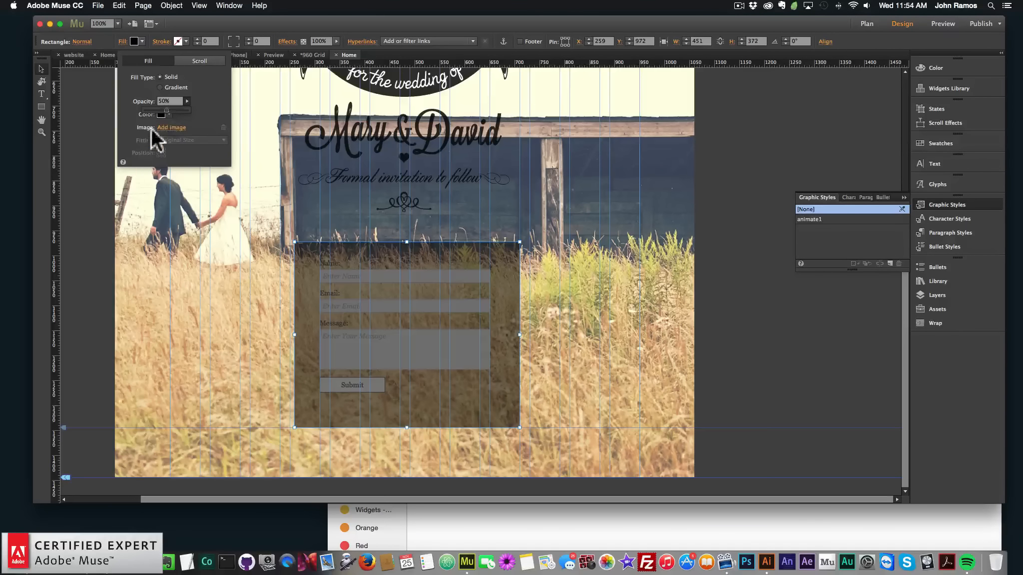
Arrange the rectangle behind the contact form
right_click(425, 254)
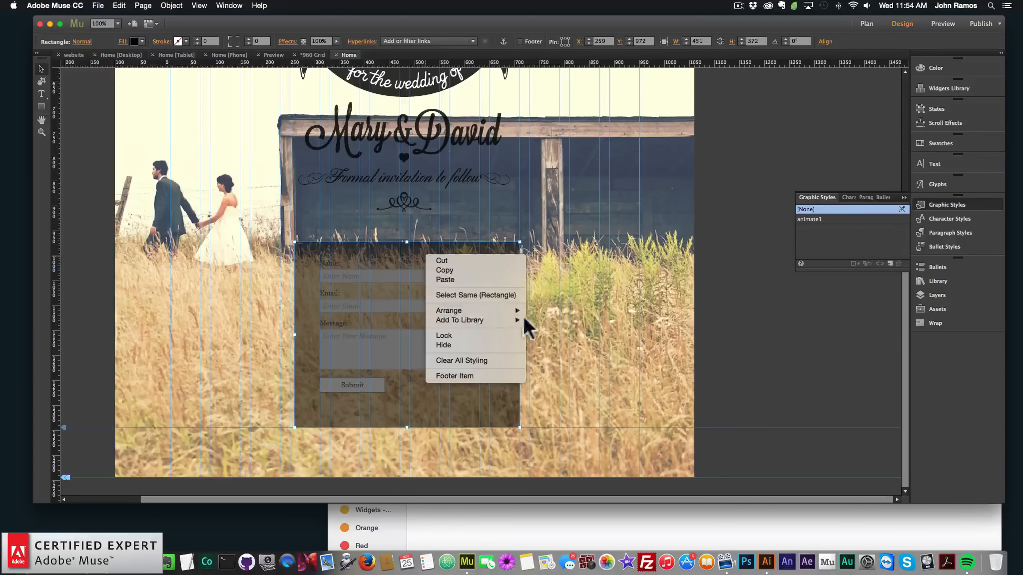
mouse_move(519, 312)
click(550, 320)
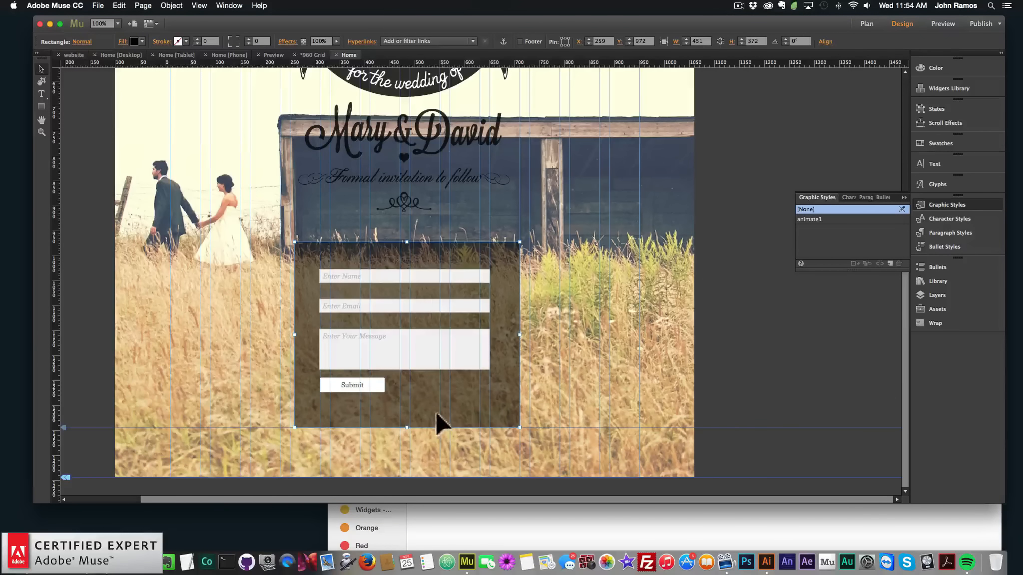
Style the form labels in white Alex Brush at 18 pt
click(370, 273)
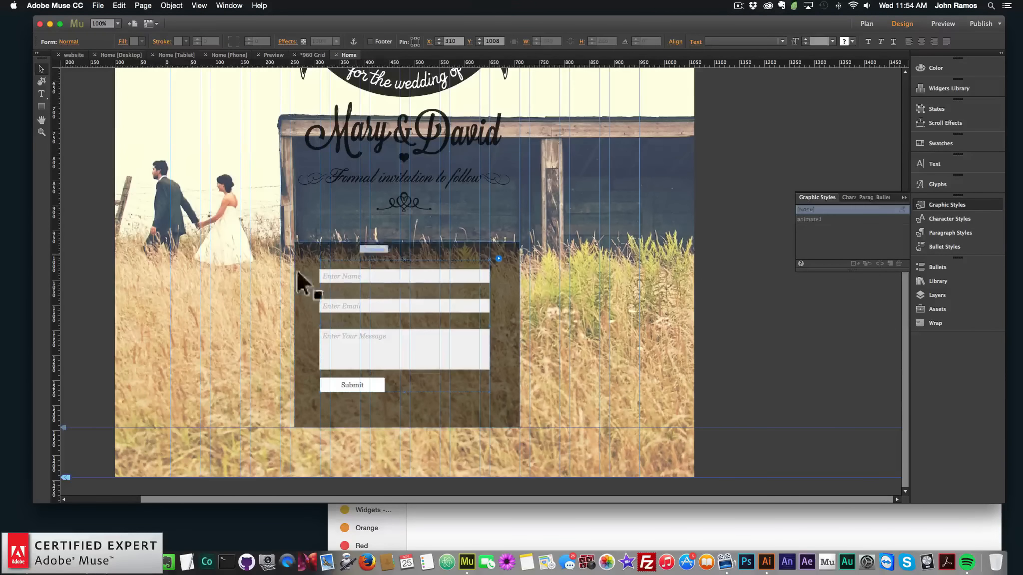
click(338, 263)
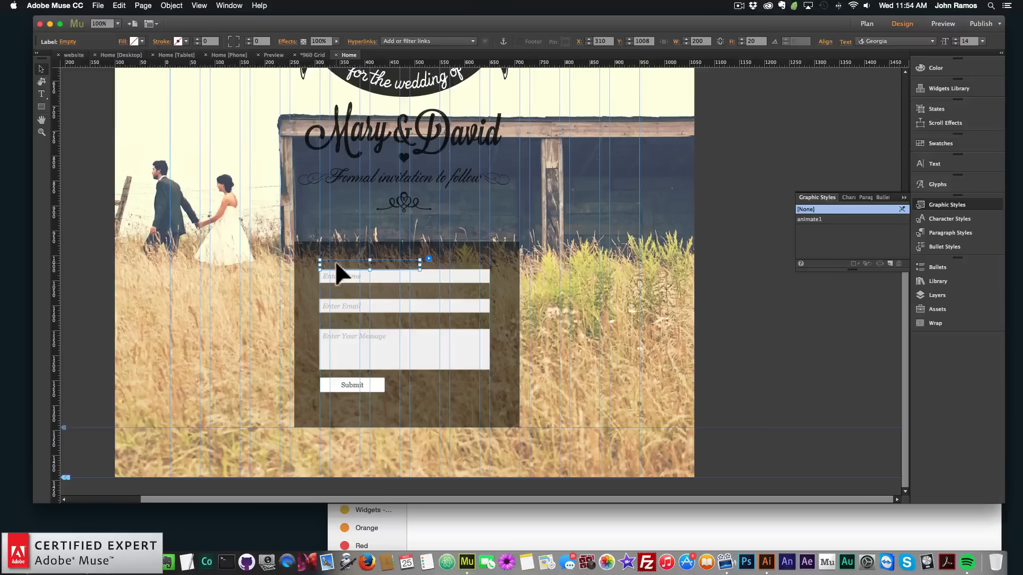
double_click(336, 264)
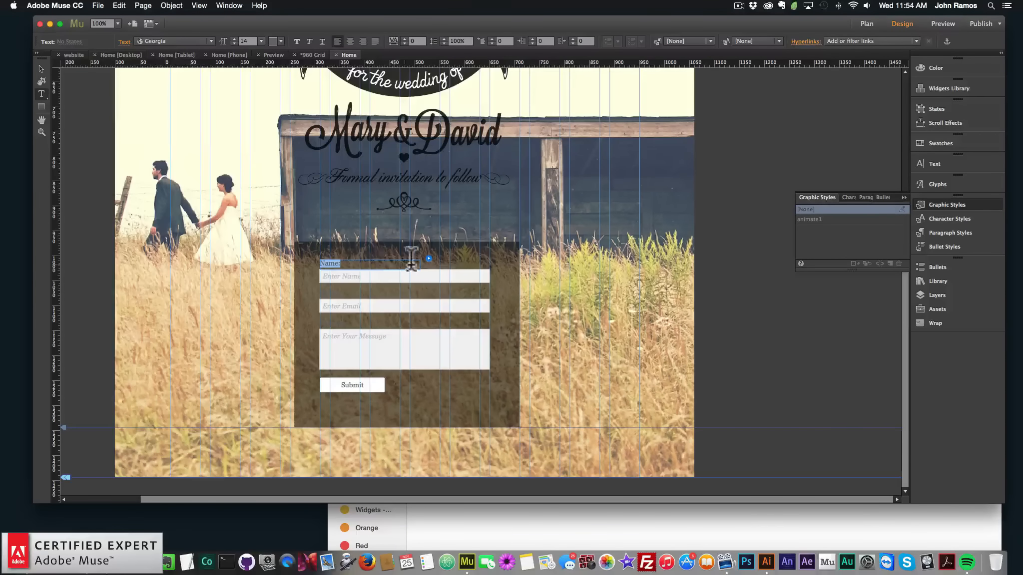
click(286, 40)
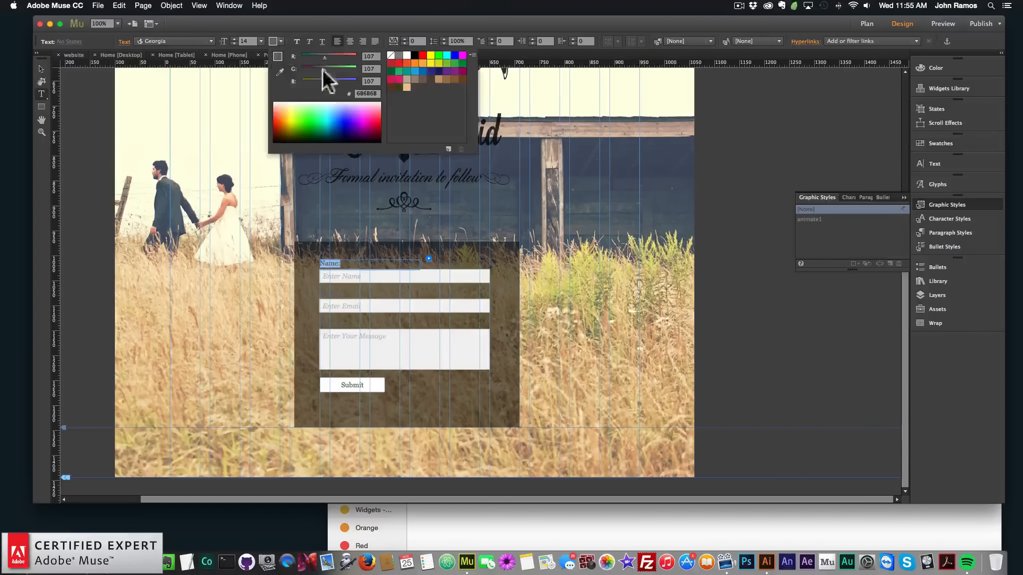
click(407, 53)
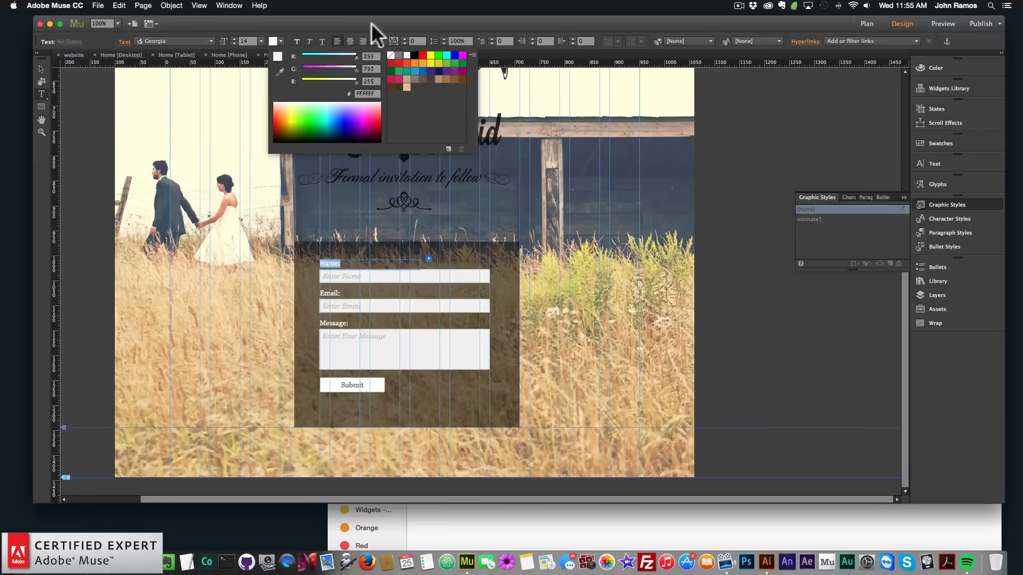
click(209, 41)
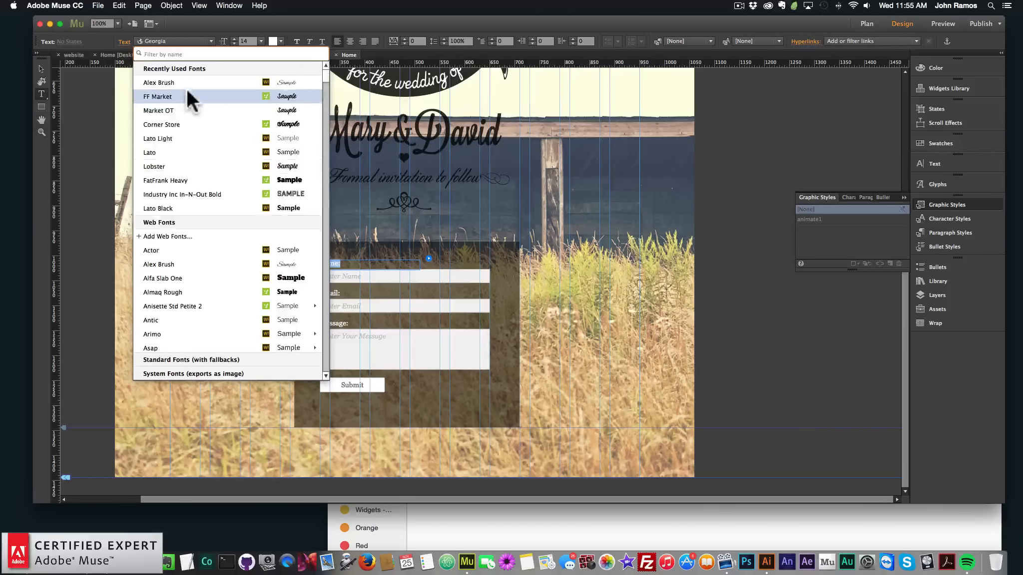
click(215, 81)
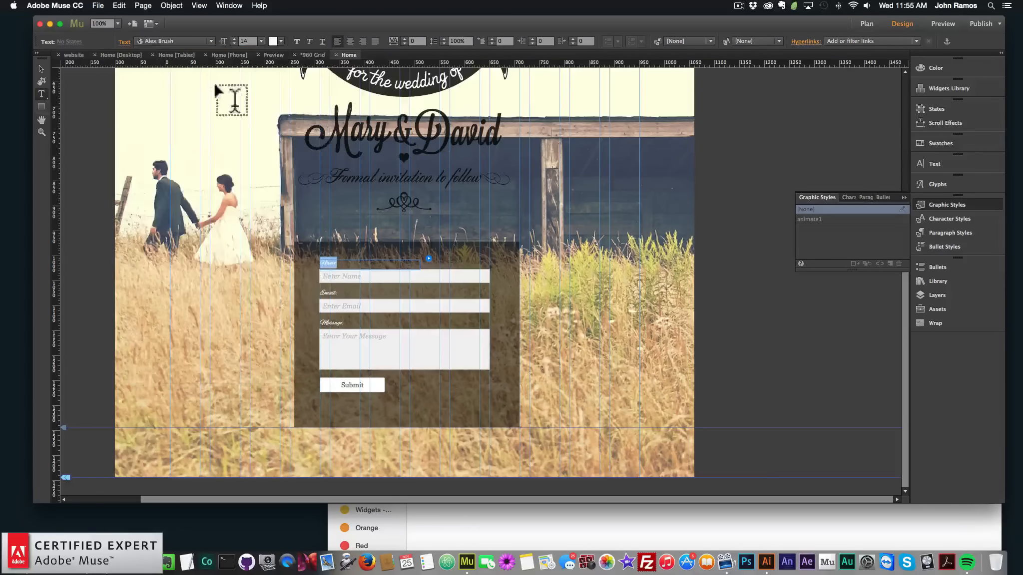
click(261, 41)
click(270, 128)
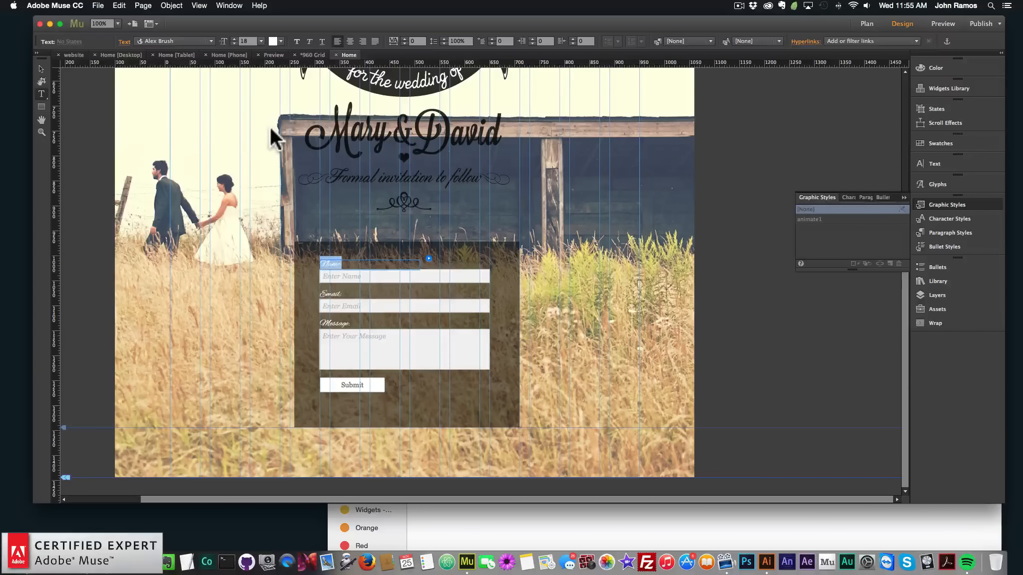
click(41, 68)
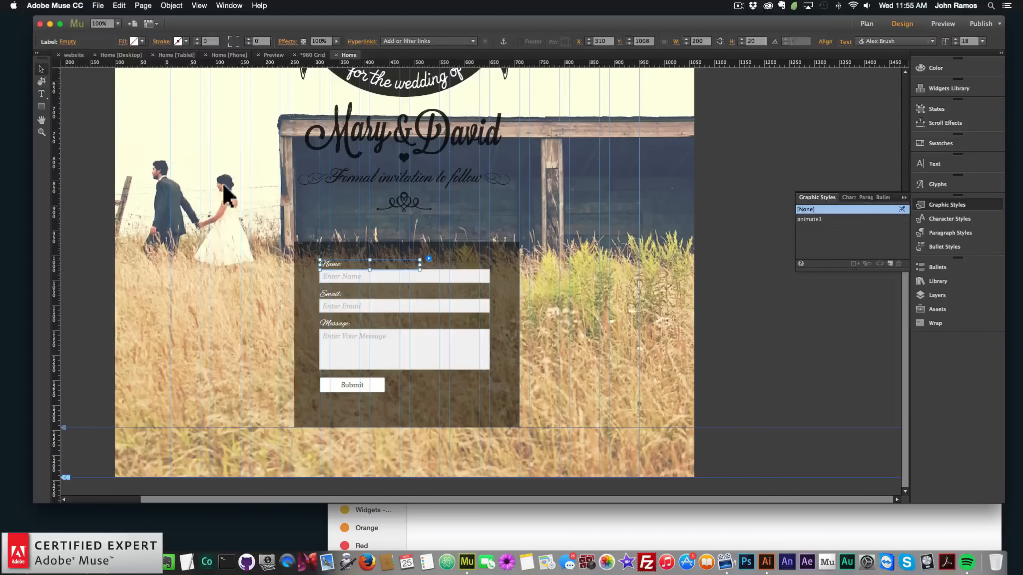
Set the Name field's input text font to Alex Brush
click(349, 275)
double_click(349, 276)
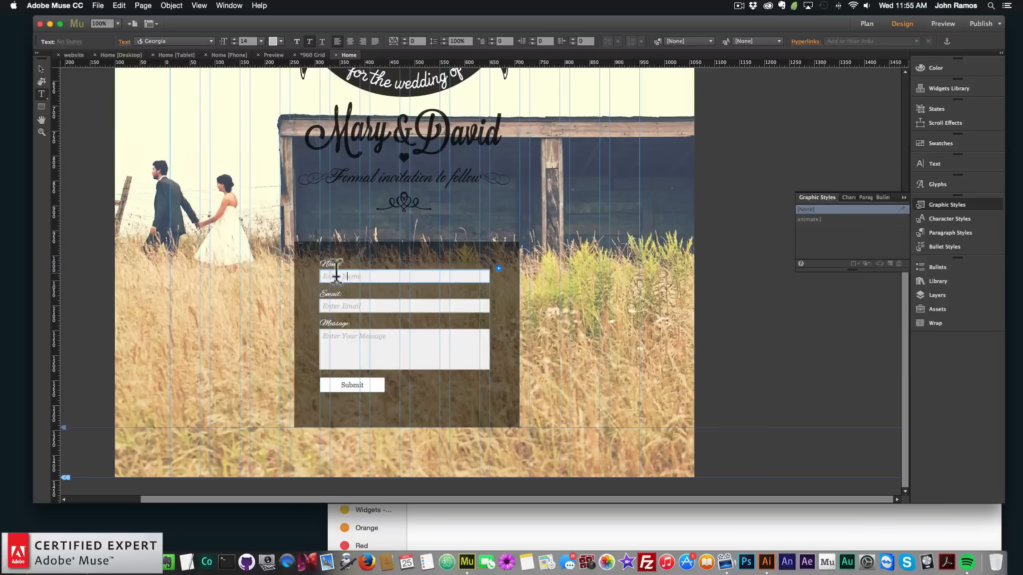
drag(366, 273, 288, 270)
click(209, 41)
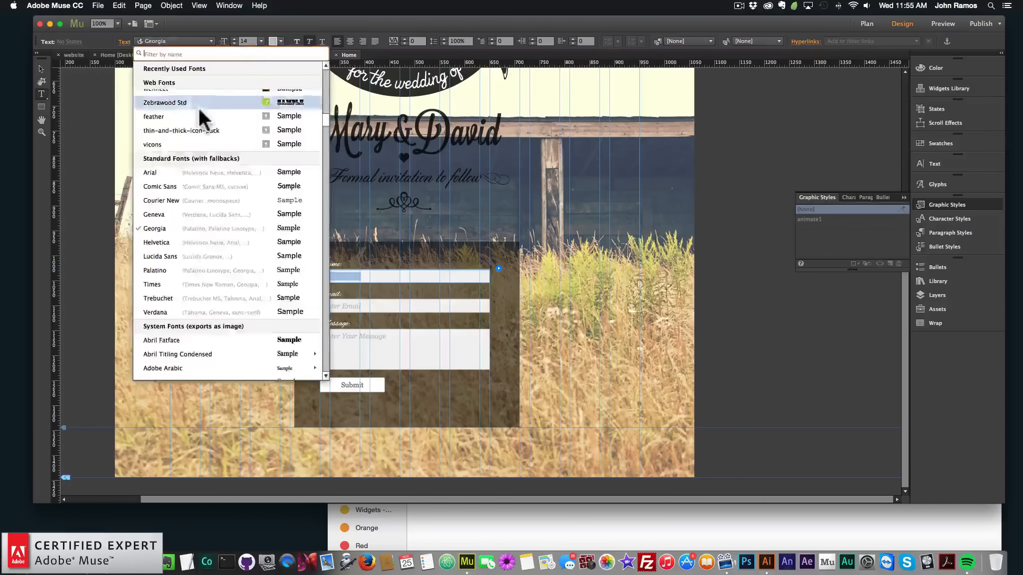
click(183, 83)
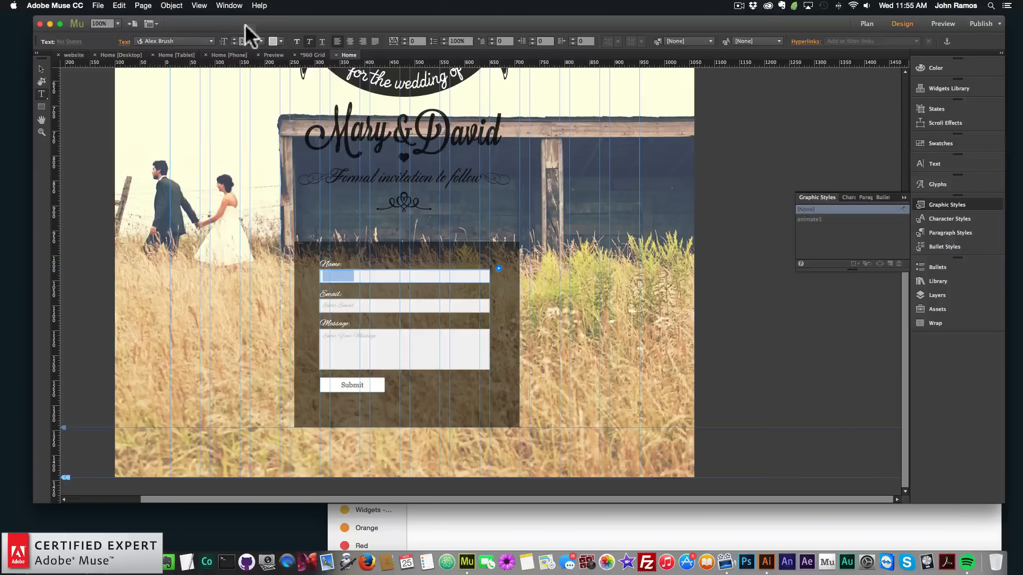
Set the input field text colour to white and its size to 14
click(281, 40)
click(407, 55)
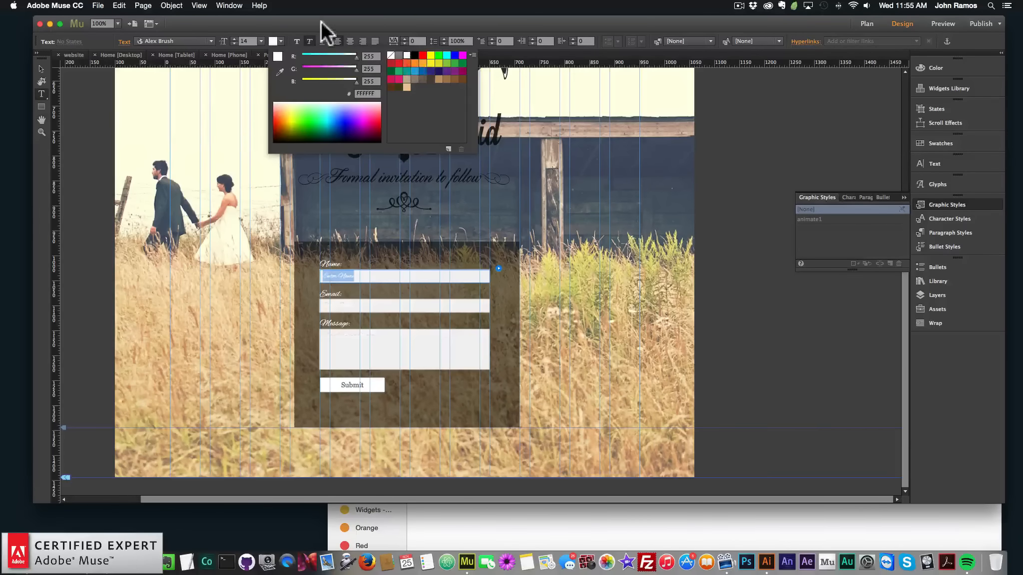
click(261, 41)
click(277, 126)
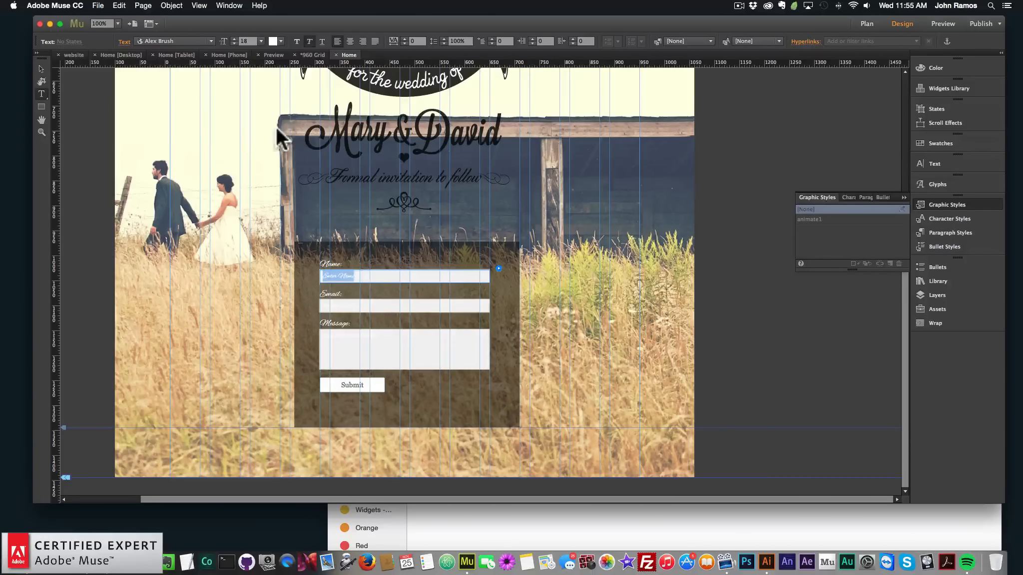
click(261, 41)
click(268, 117)
click(281, 39)
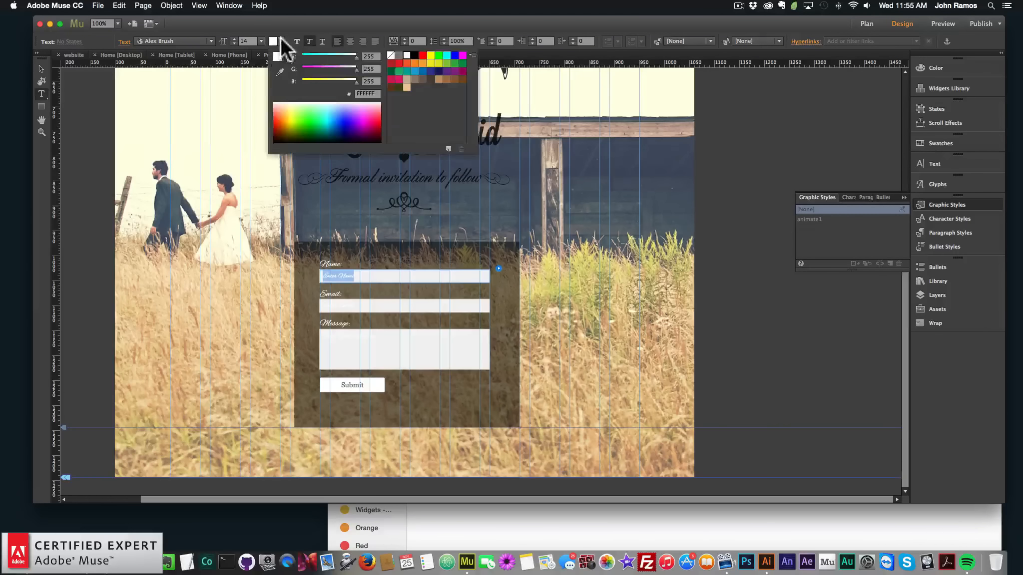
click(405, 51)
click(42, 69)
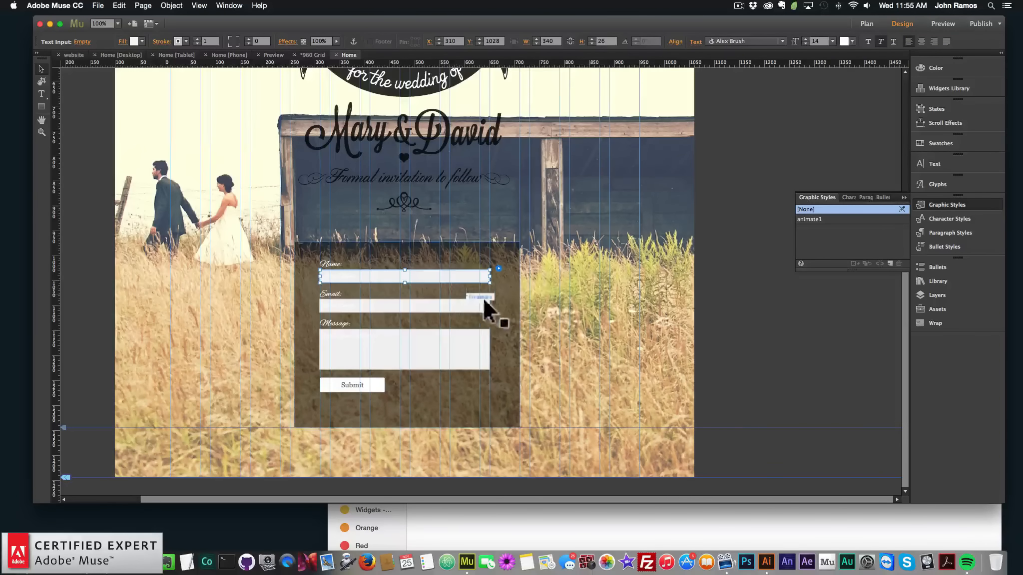
Remove the fill from the form's text input fields so they become transparent
click(500, 292)
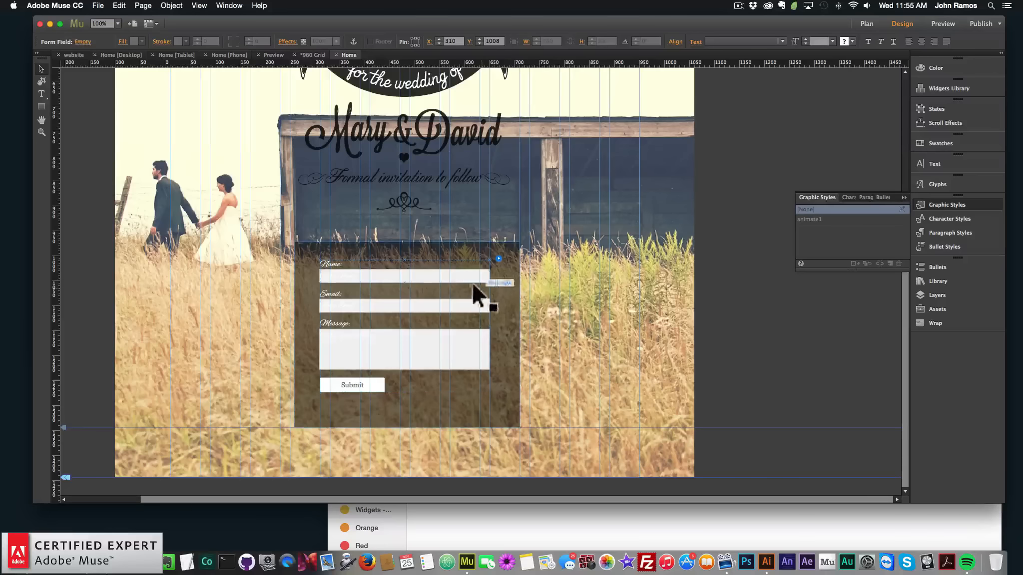
click(444, 280)
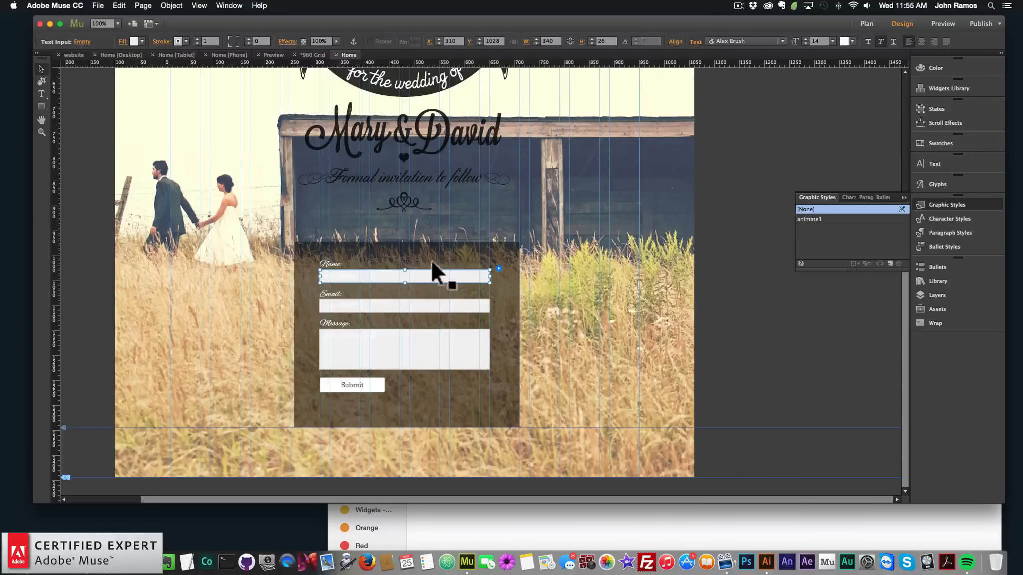
click(186, 41)
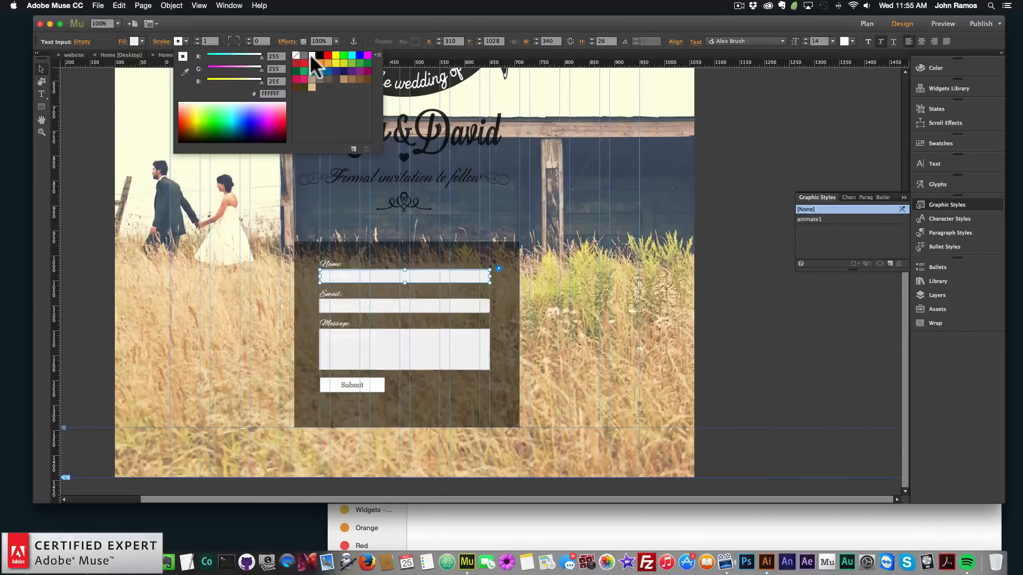
click(207, 28)
click(186, 41)
click(139, 41)
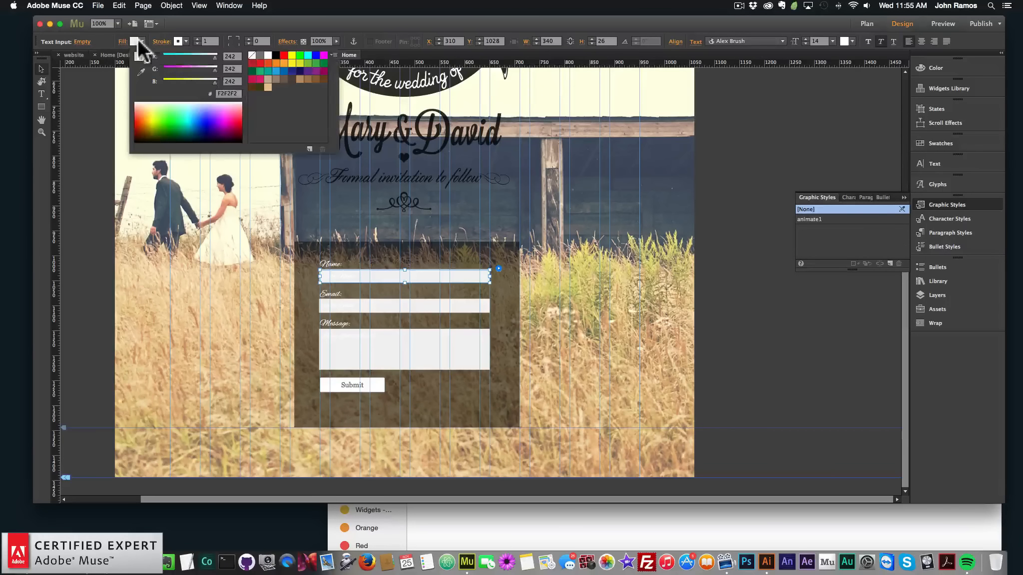
click(253, 51)
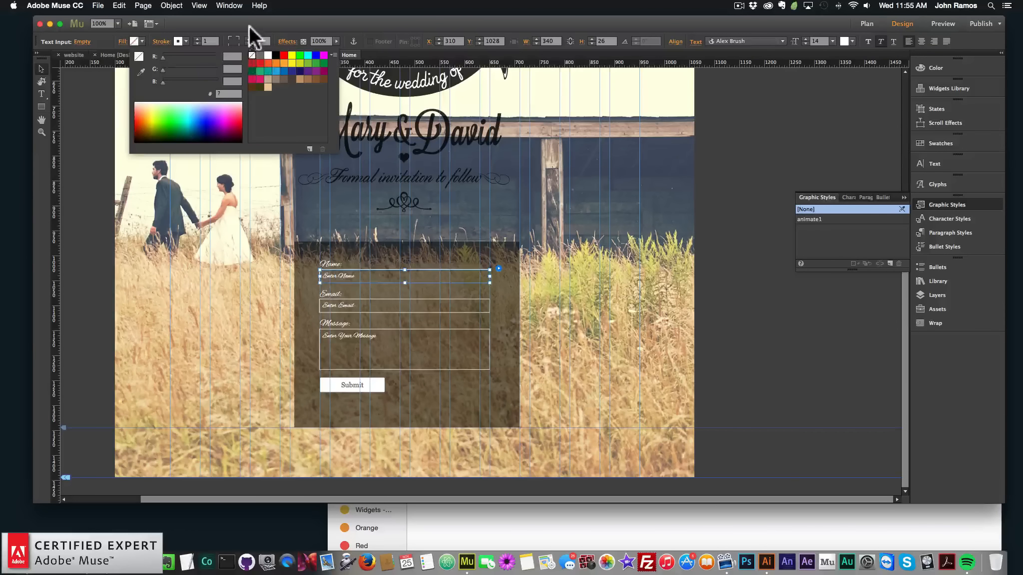
Set the input fields' stroke weights to 0 on top, left and right, leaving only a bottom border
click(163, 43)
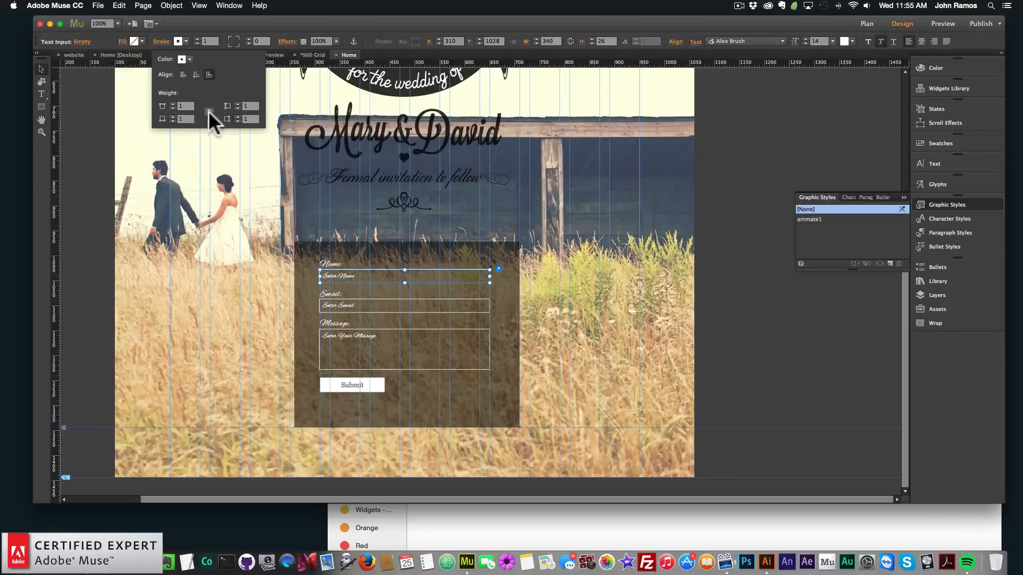
click(210, 111)
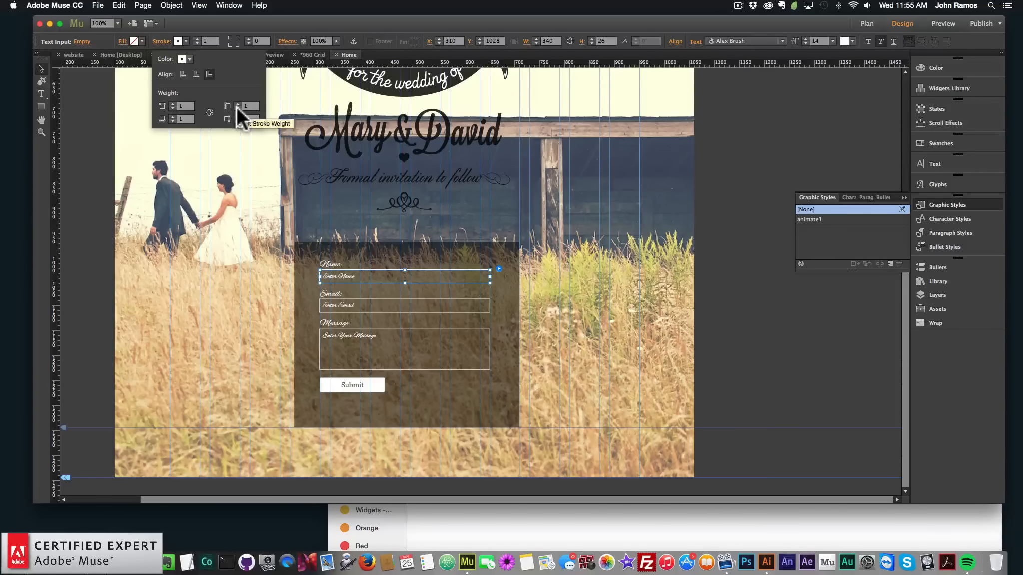
click(237, 108)
click(173, 108)
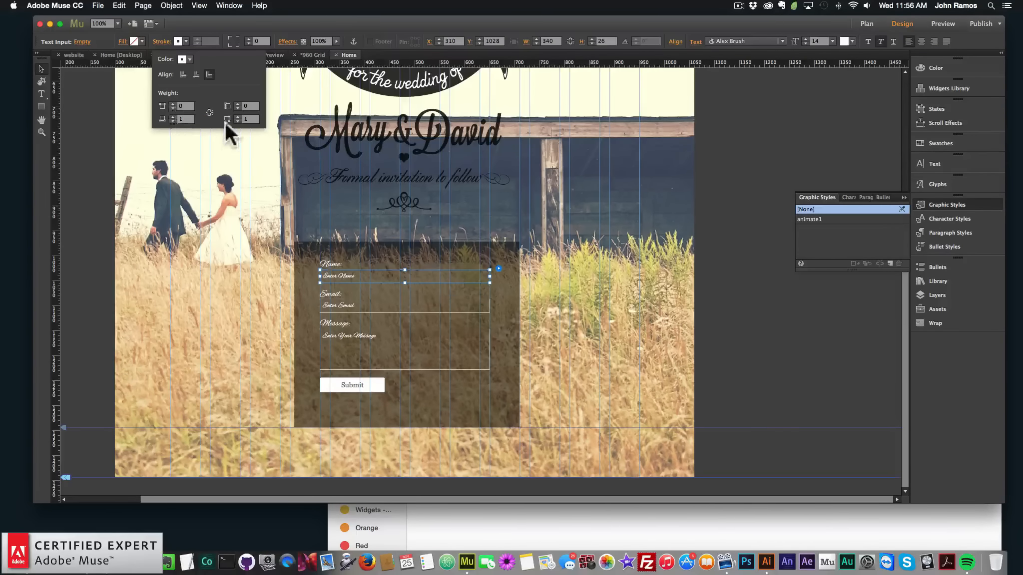
click(227, 120)
click(173, 117)
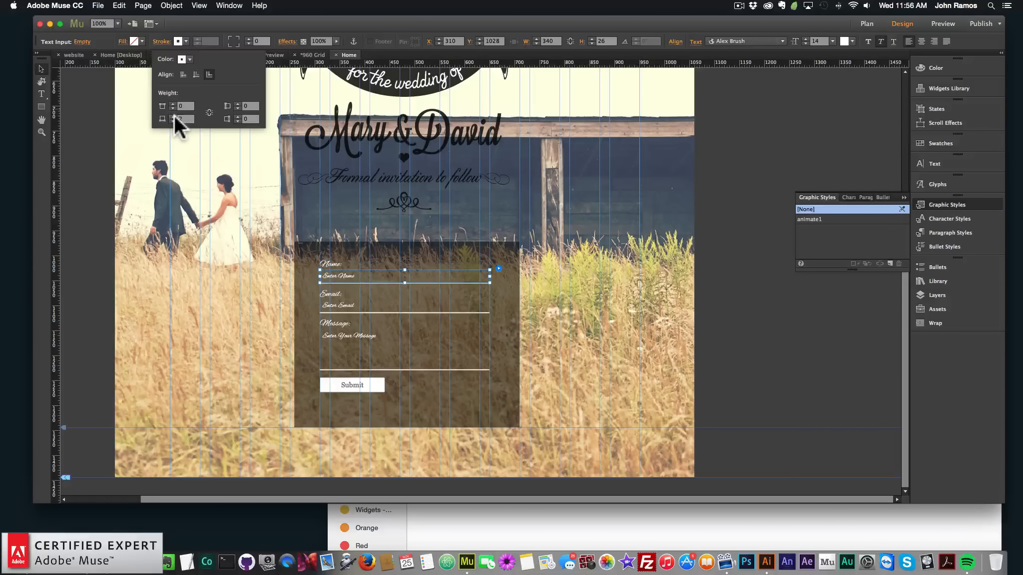
click(174, 117)
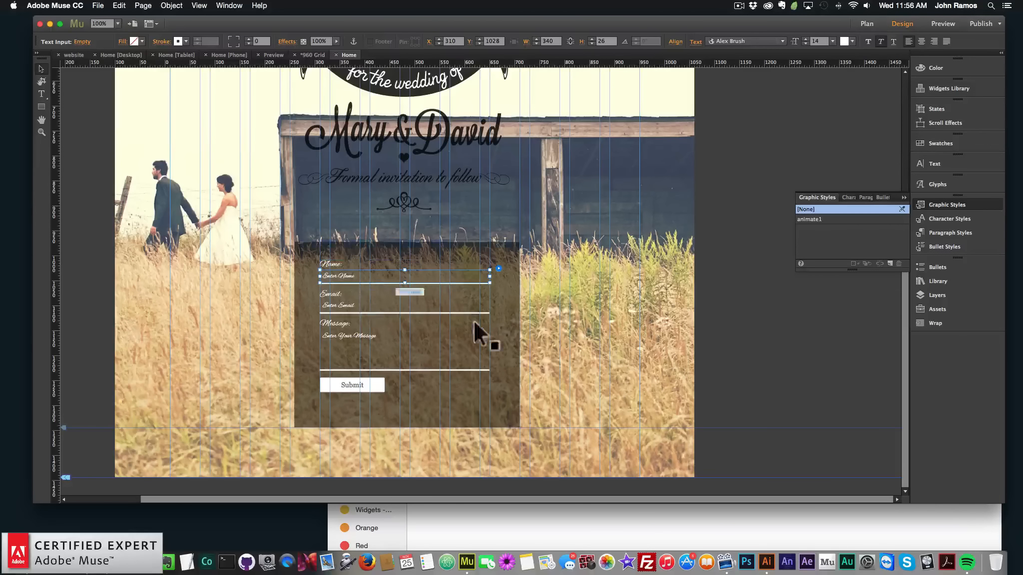
Move the Submit button lower and centre it beneath the message field
click(672, 346)
click(360, 279)
click(349, 275)
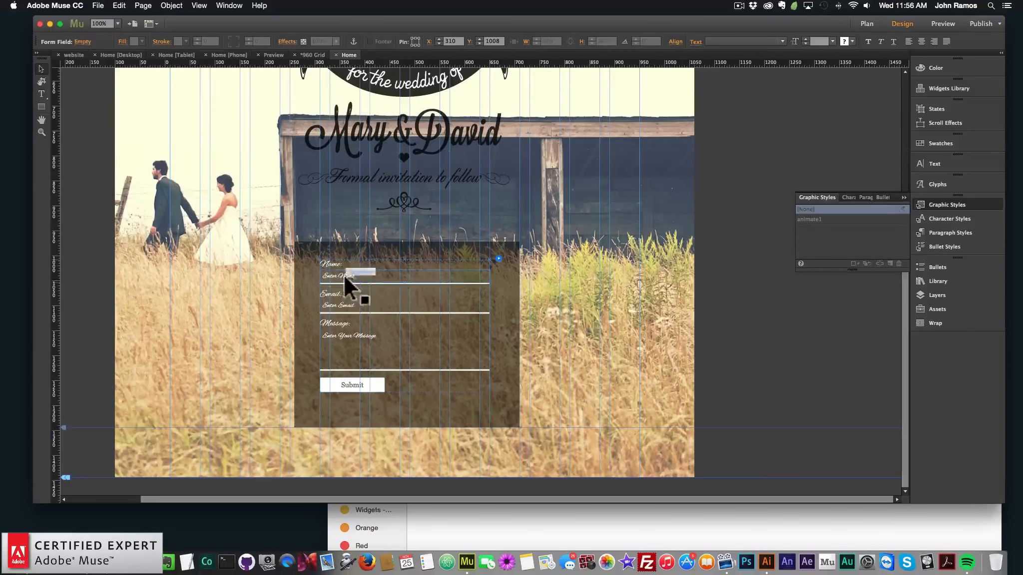
click(367, 343)
drag(349, 385, 399, 413)
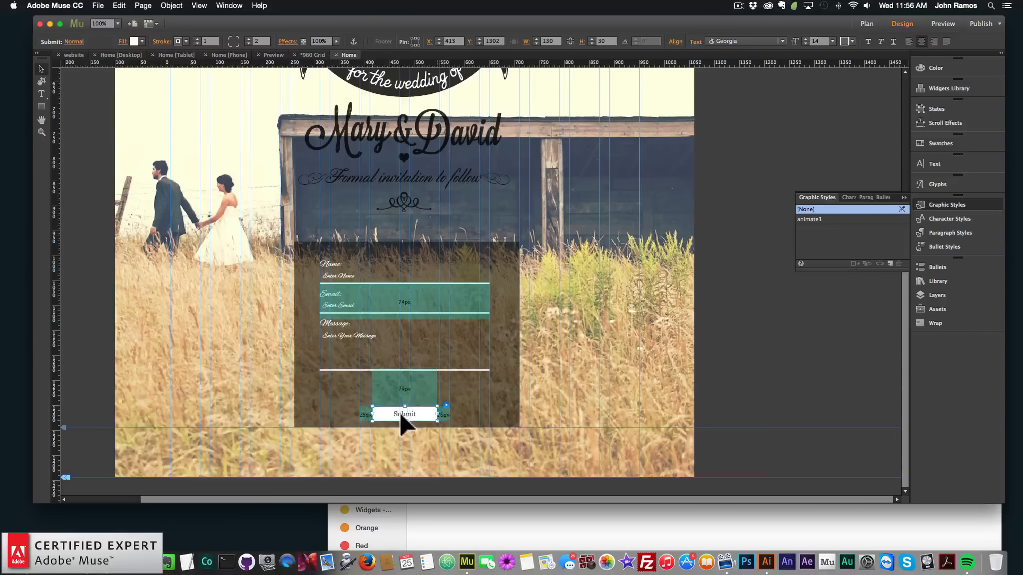
Move the message input field down slightly below its label
click(382, 366)
click(389, 365)
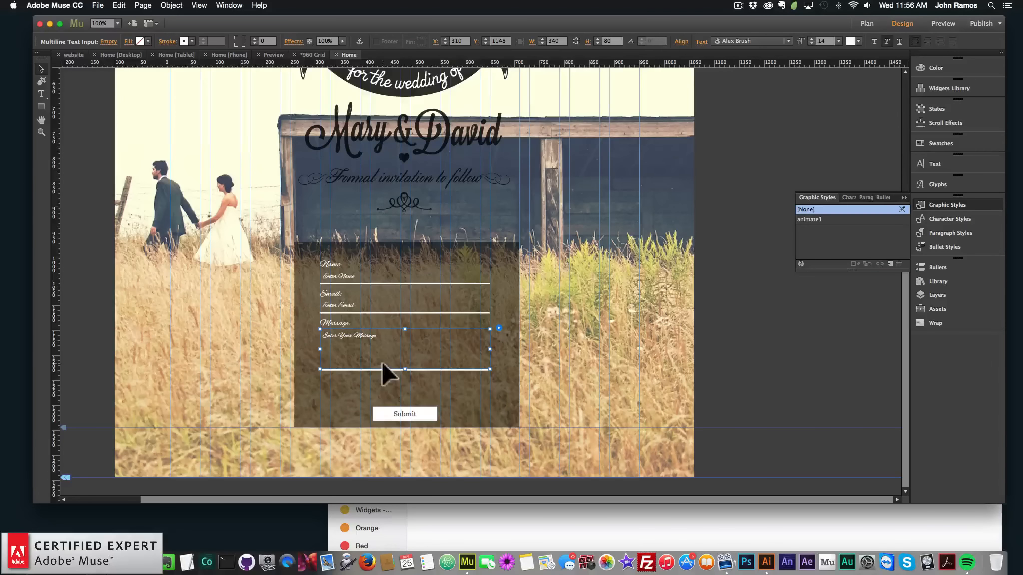
drag(382, 337, 347, 325)
Set the form label text size to 24
double_click(342, 326)
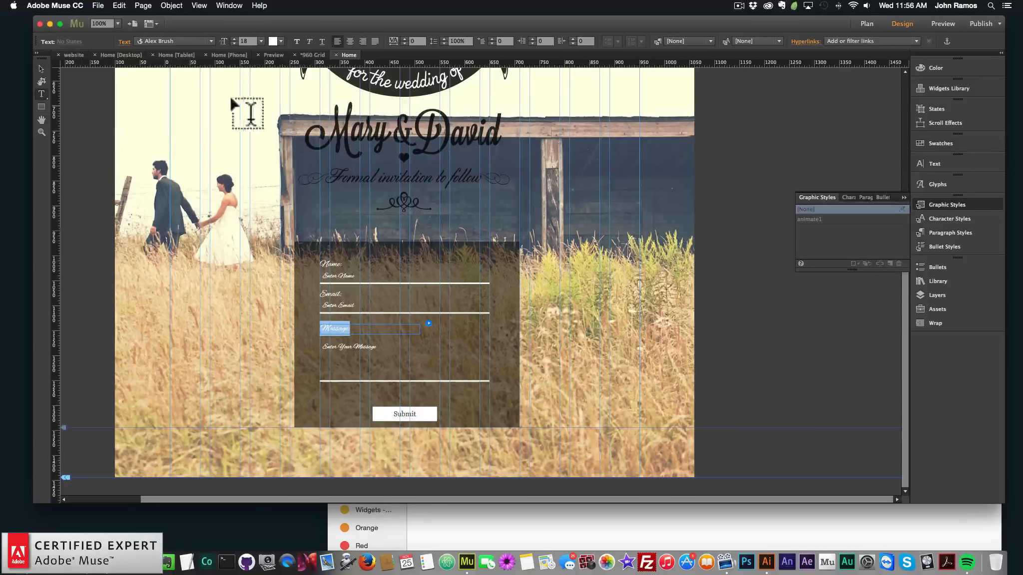
click(261, 40)
click(270, 140)
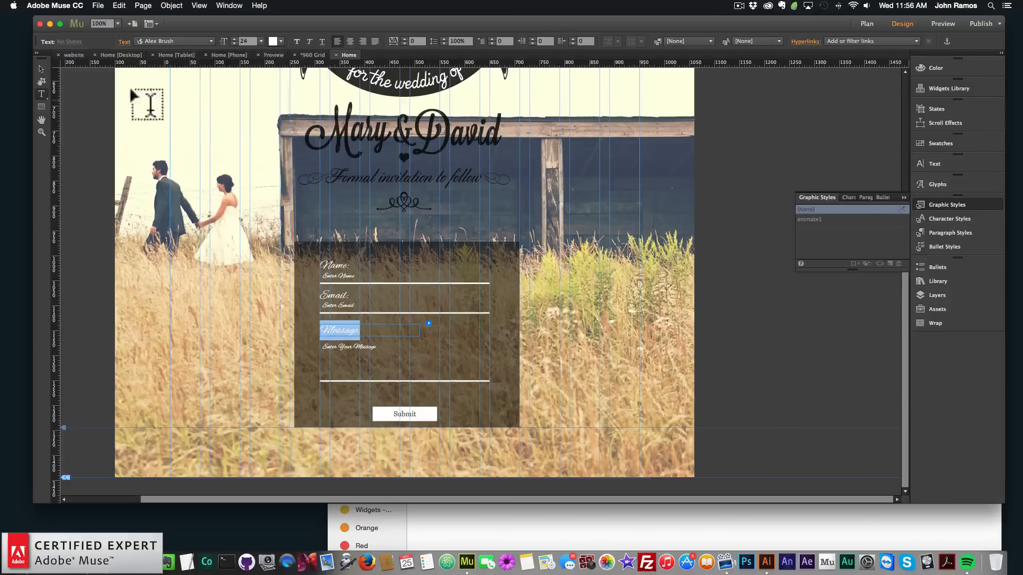
Centre-align the text within the form labels
click(42, 68)
click(346, 264)
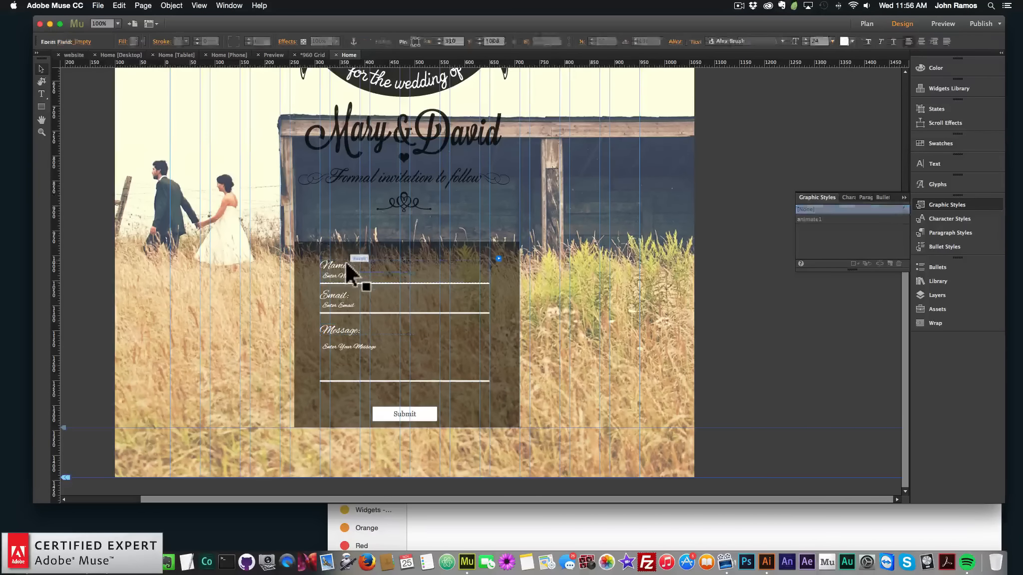
double_click(346, 265)
click(350, 41)
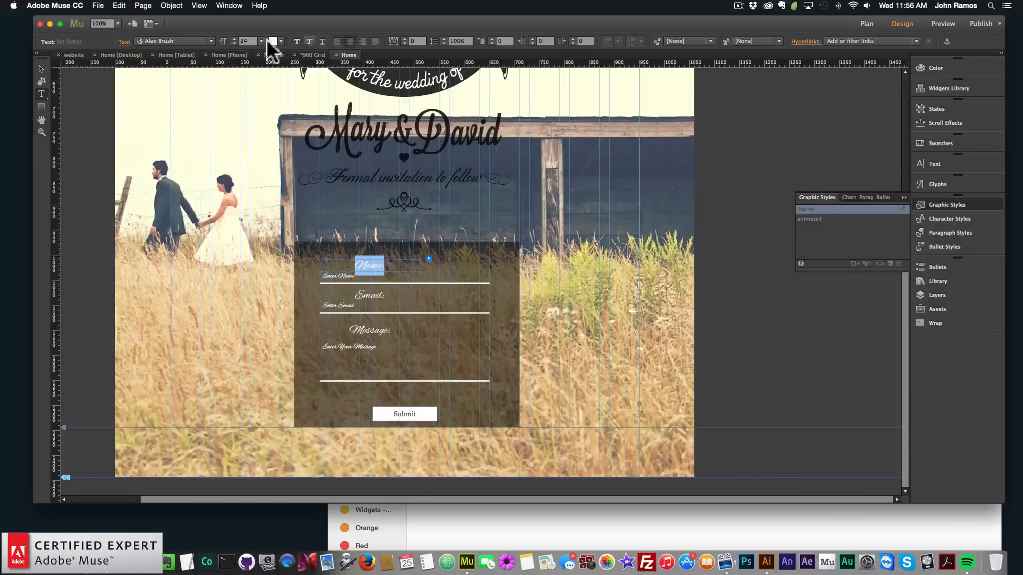
Align the Name label to the horizontal centre of the content area
click(41, 68)
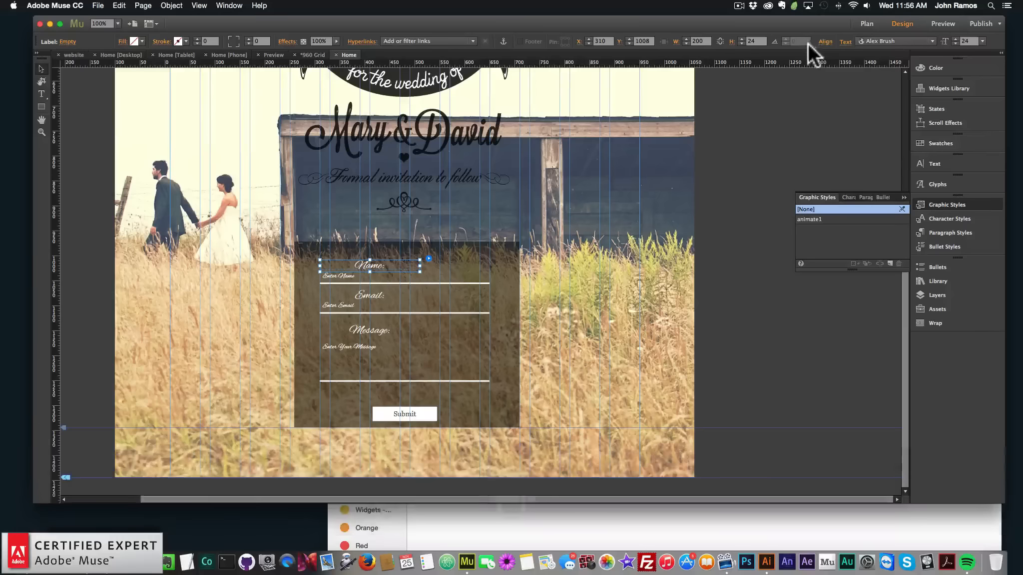
click(824, 42)
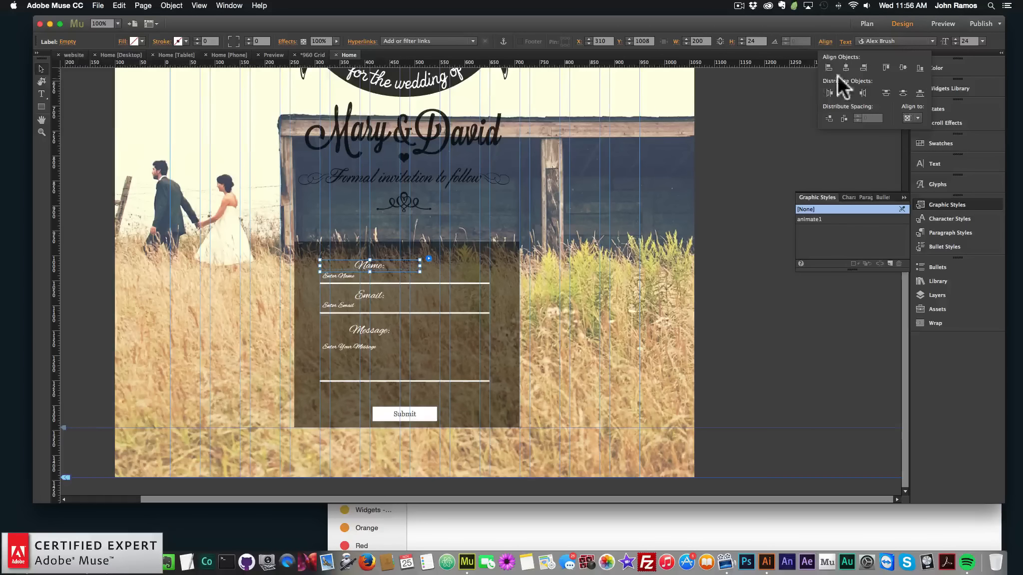
click(828, 42)
click(825, 42)
click(918, 118)
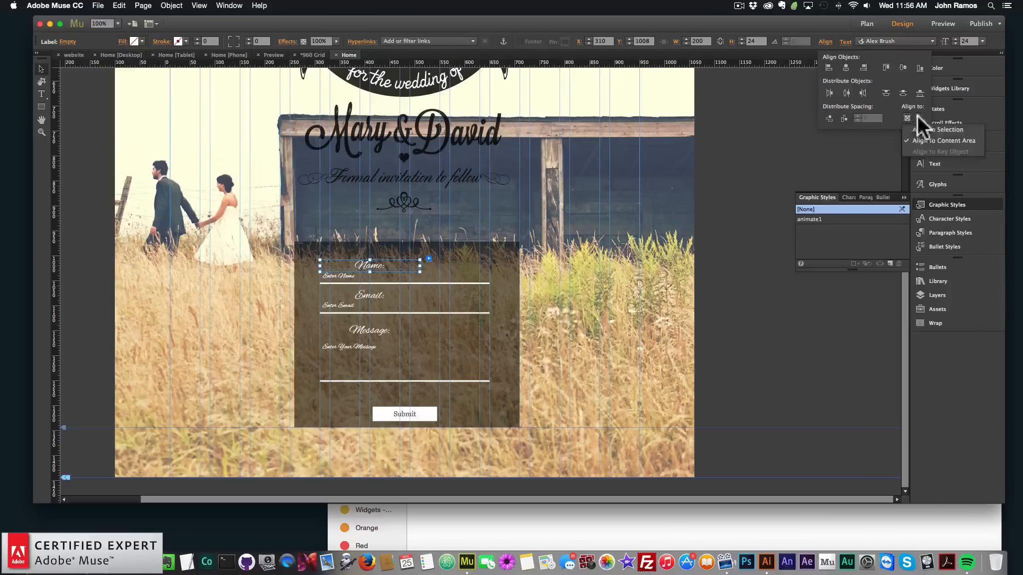
click(847, 55)
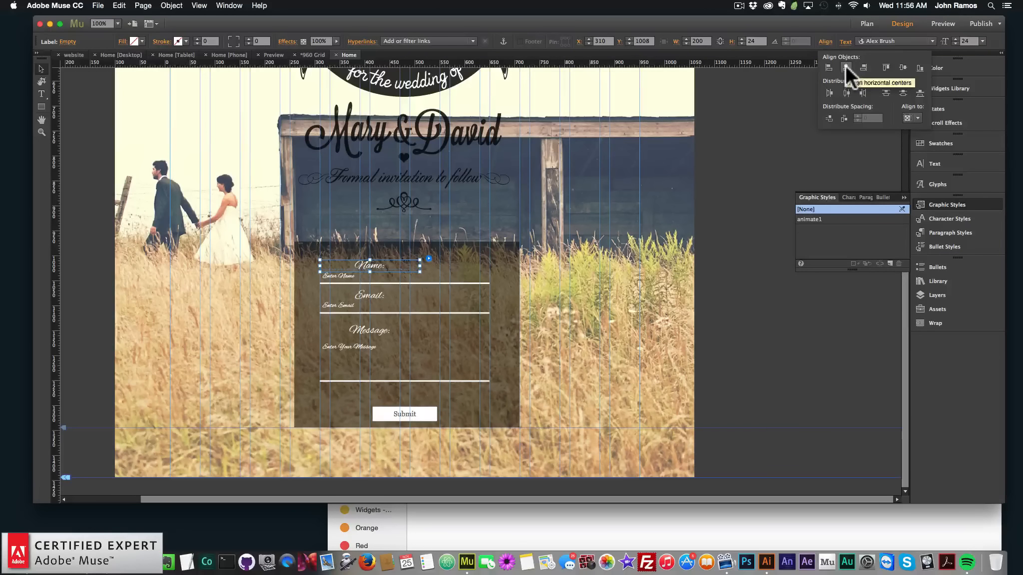
click(846, 66)
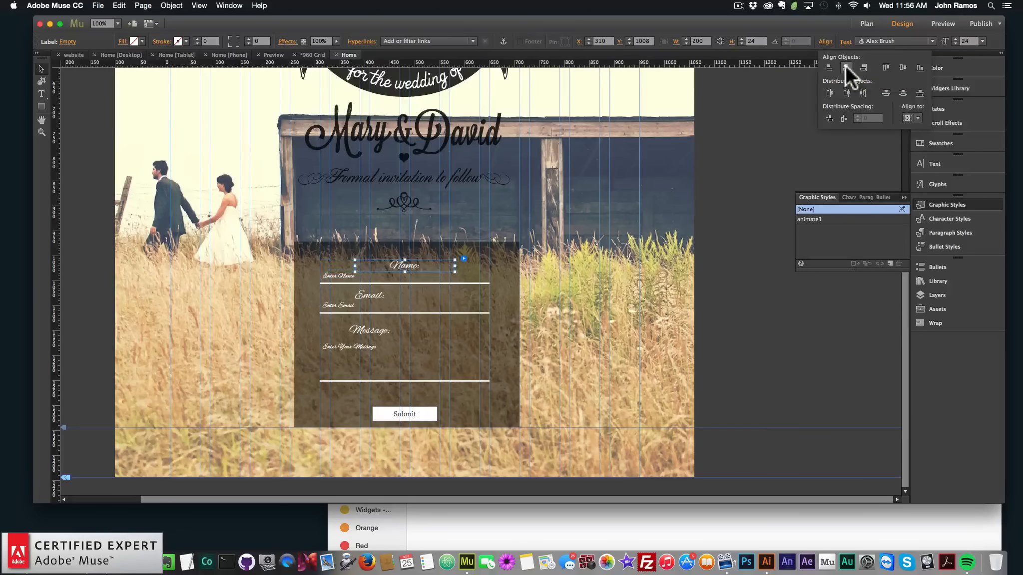
Align the Email and Message labels to the horizontal centre as well
click(373, 294)
click(373, 294)
click(825, 42)
click(847, 66)
click(368, 325)
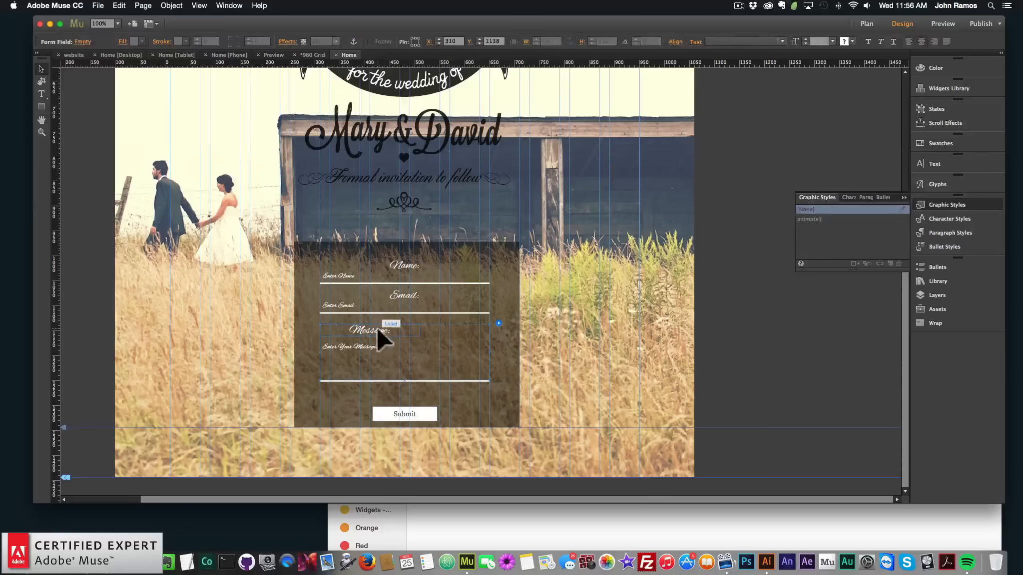
click(829, 42)
click(846, 67)
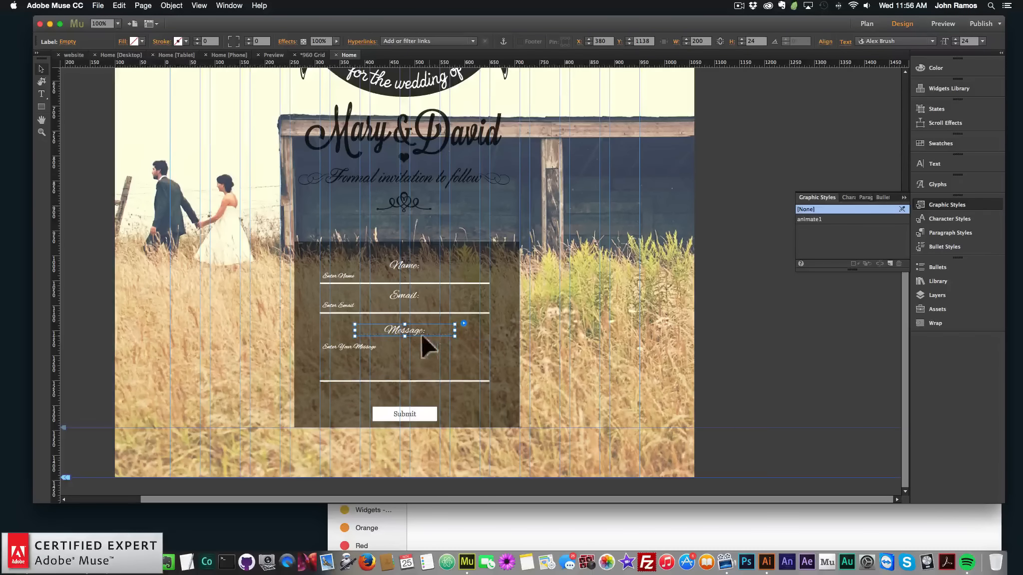
Align the Submit button to the horizontal centre
click(389, 414)
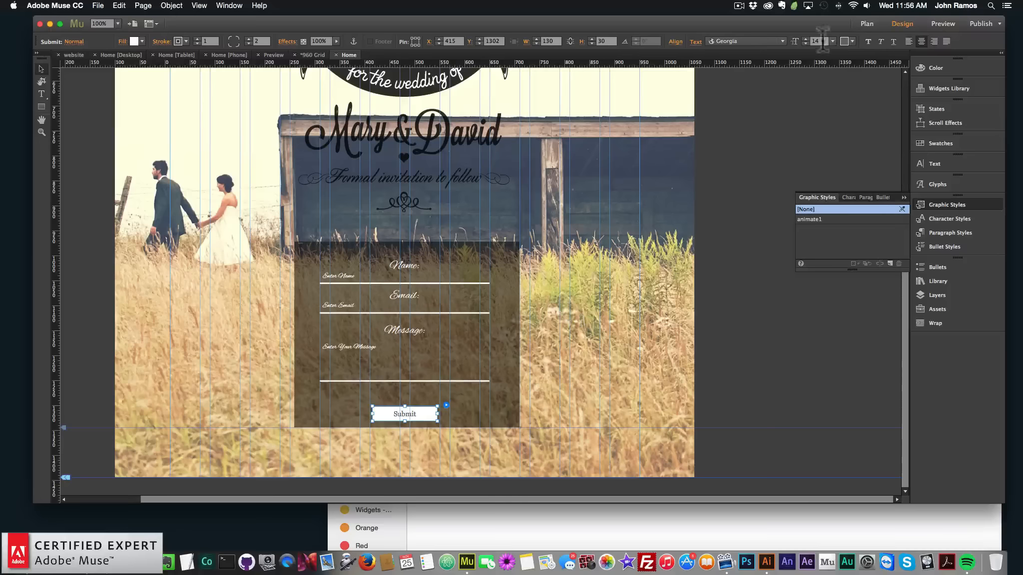
click(677, 41)
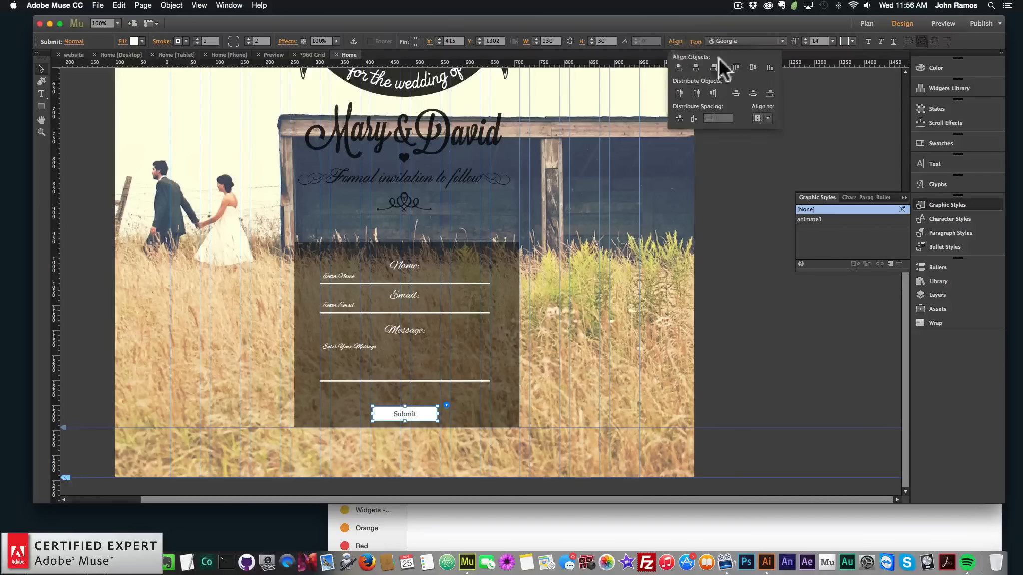
click(697, 67)
Move the Message label and field down slightly
click(740, 286)
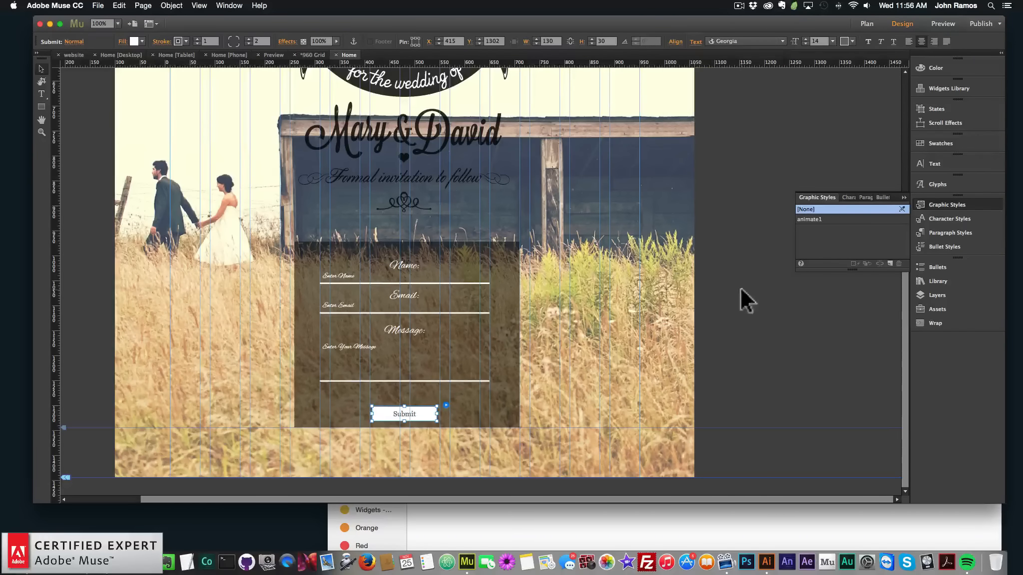
click(379, 353)
drag(380, 353, 402, 339)
Reposition the Email label and field lower to even out the spacing between fields
click(397, 305)
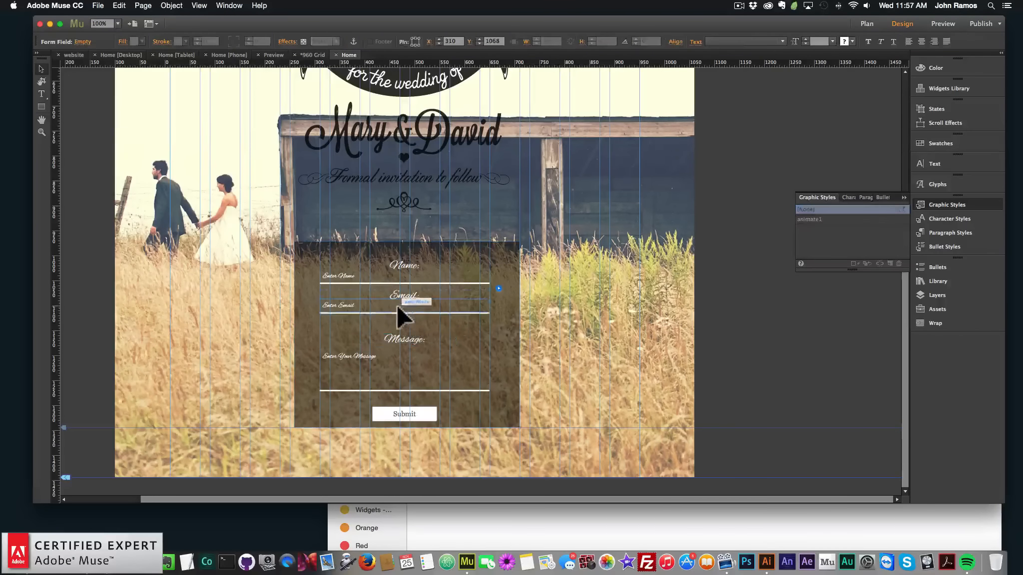
drag(396, 305, 420, 281)
click(404, 295)
click(405, 281)
click(417, 280)
click(770, 317)
click(413, 315)
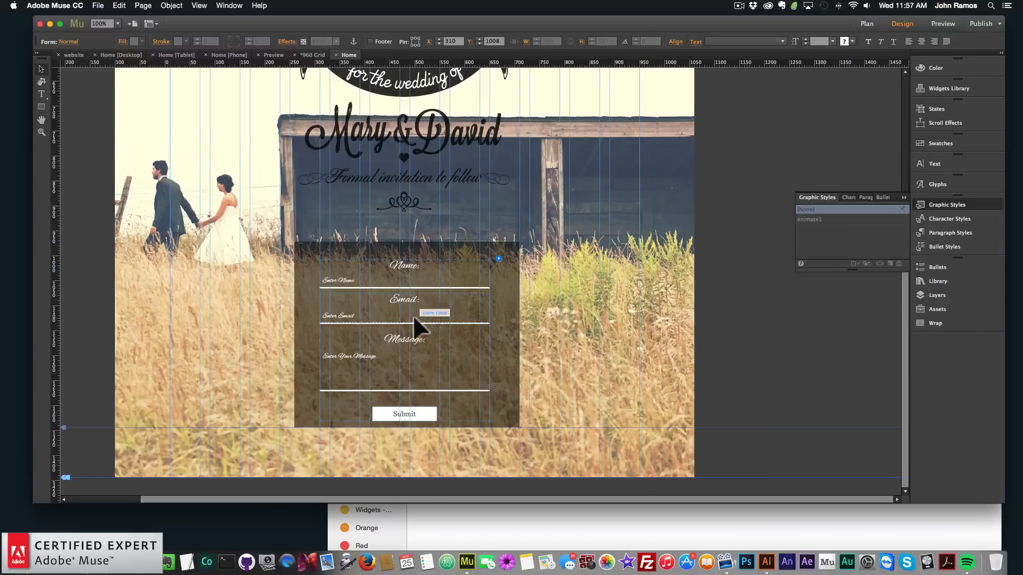
click(412, 317)
shift+click(407, 299)
drag(415, 297, 417, 302)
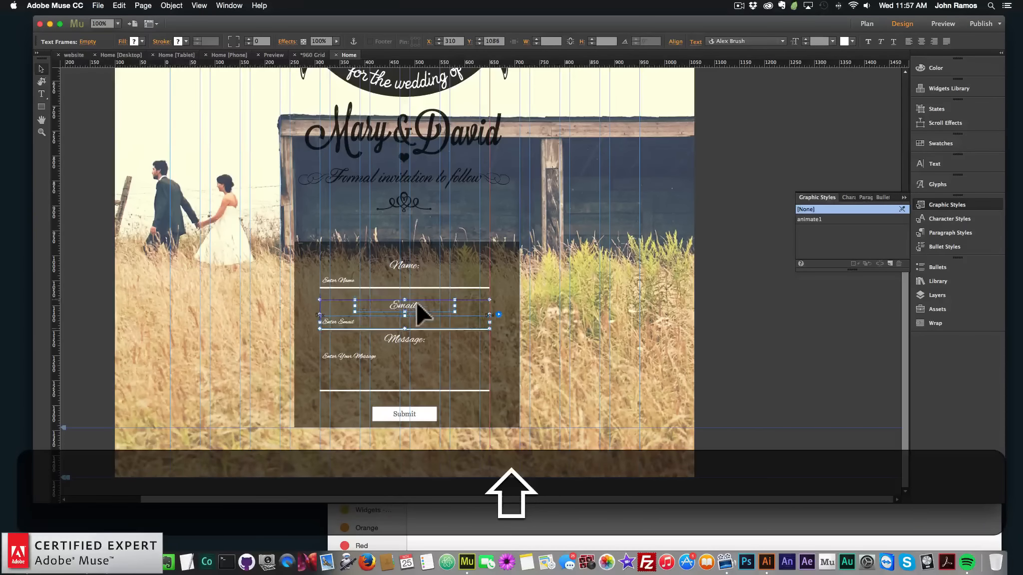
click(468, 384)
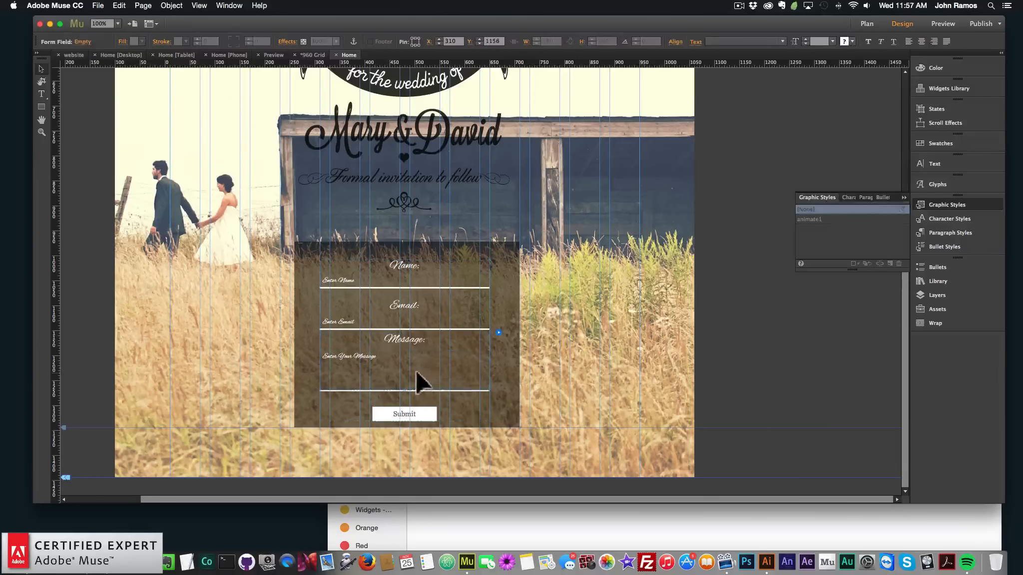
Nudge the Message label and field further down below the Email field
shift+click(409, 340)
drag(407, 336, 417, 343)
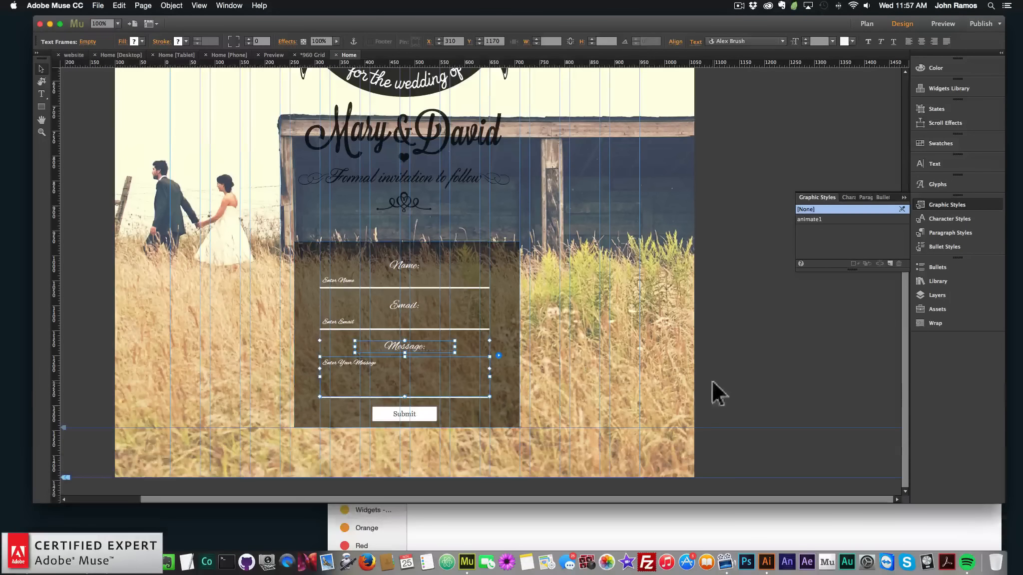
click(711, 378)
Extend the background rectangle behind the form downward to about 650 px tall
click(476, 406)
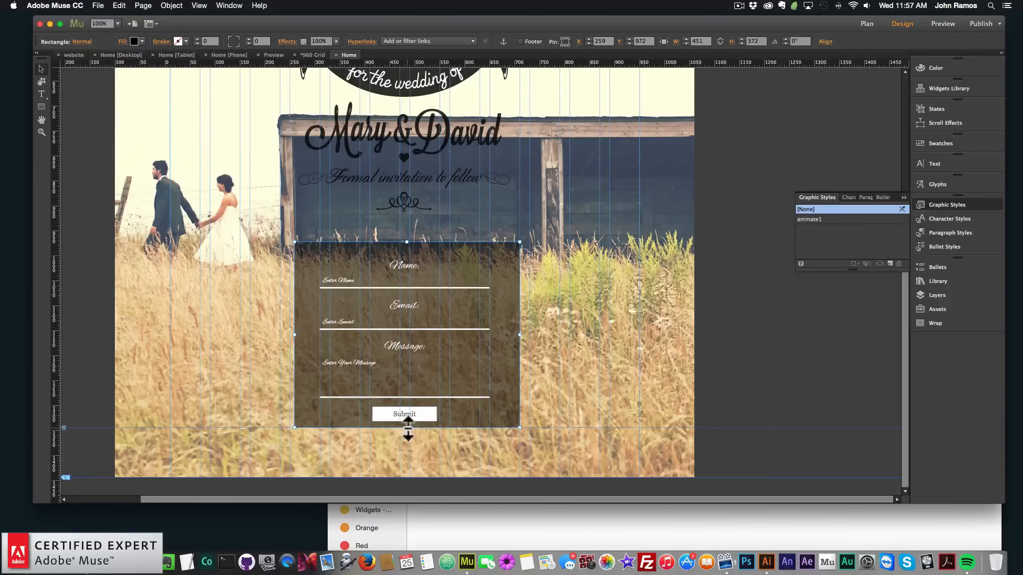
drag(407, 428, 413, 462)
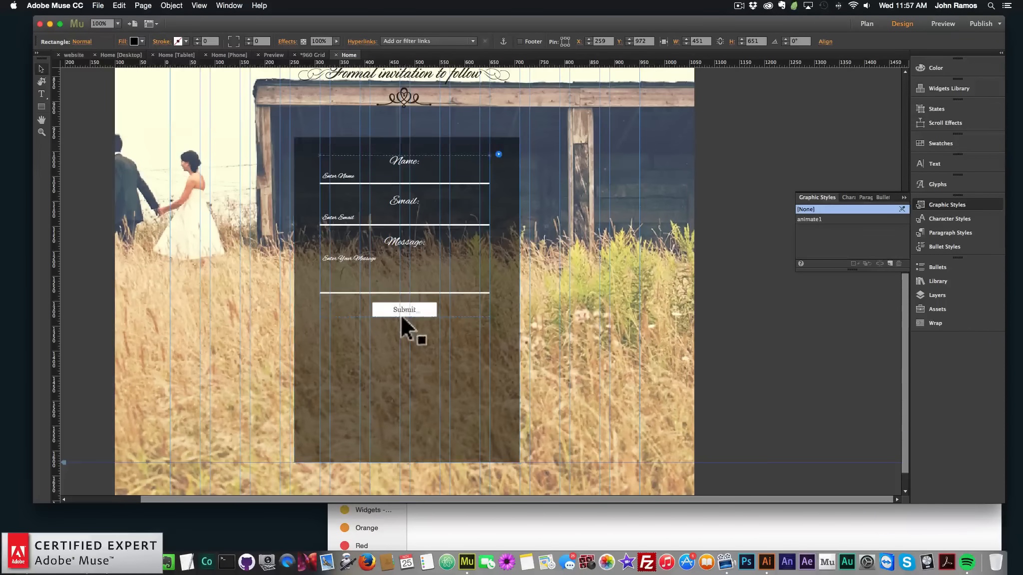
Move the Submit button down toward the lower part of the form background
drag(401, 317, 413, 388)
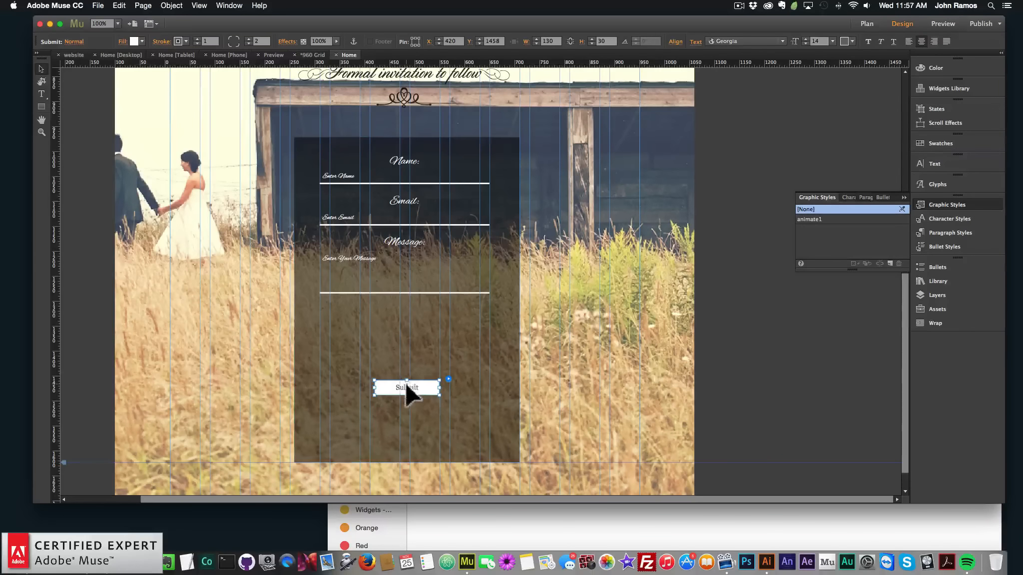
drag(410, 390, 410, 394)
Add a text box below the Message field reading "How many in your party?"
click(41, 94)
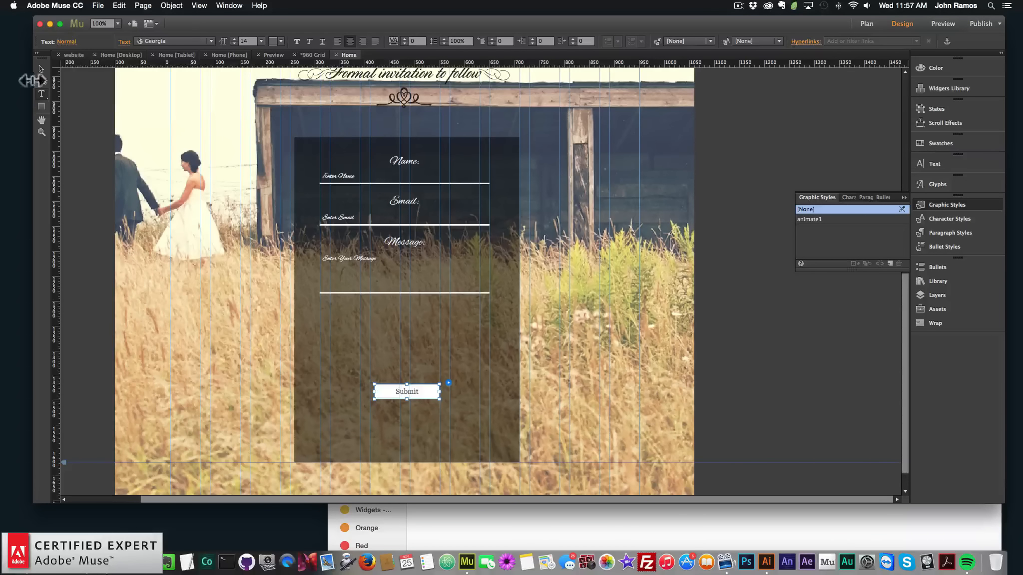
mouse_move(332, 318)
mouse_down()
mouse_move(361, 331)
mouse_move(441, 338)
mouse_up()
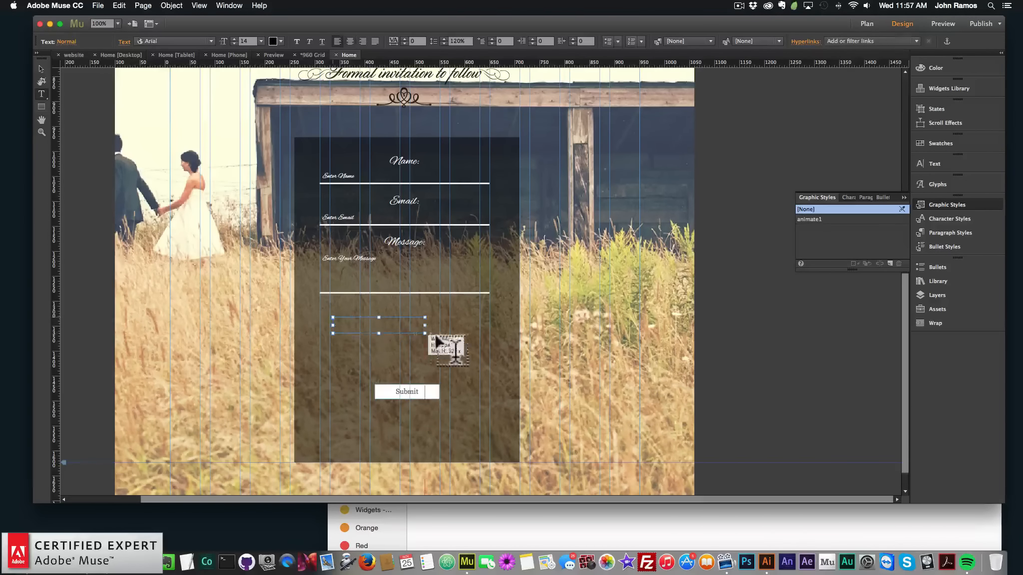
text(How)
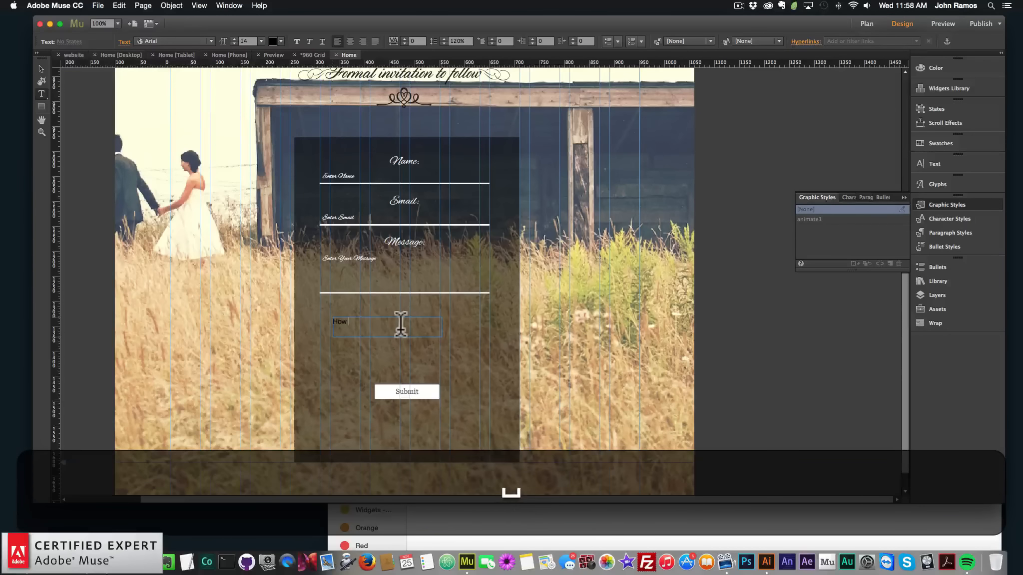
text( Many)
key(BackSpace)
key(BackSpace)
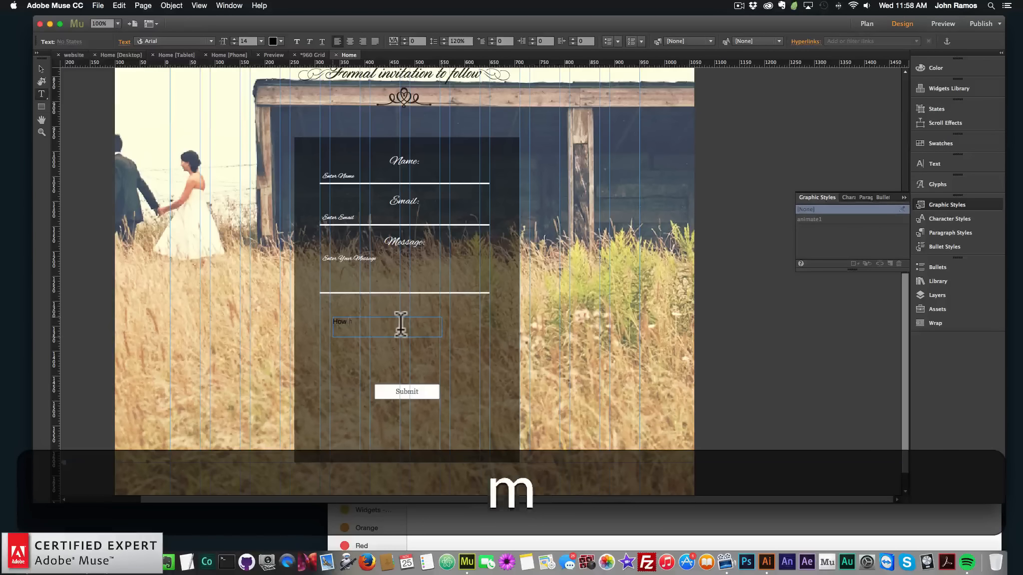
text(many in your party?)
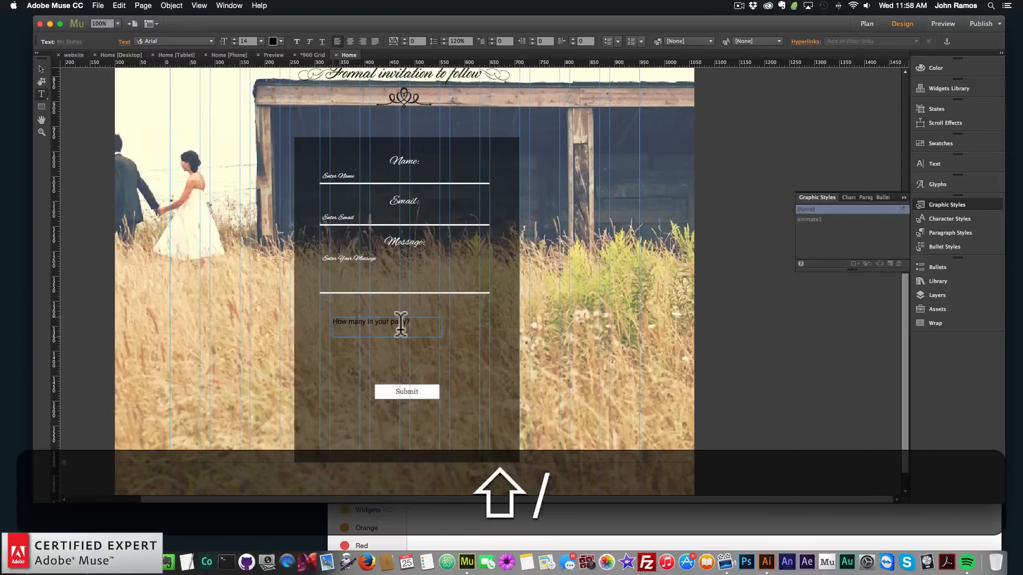
Style the party-size question in Alex Brush at 24 pt with white text
key(shift+super+slash)
key(super+a)
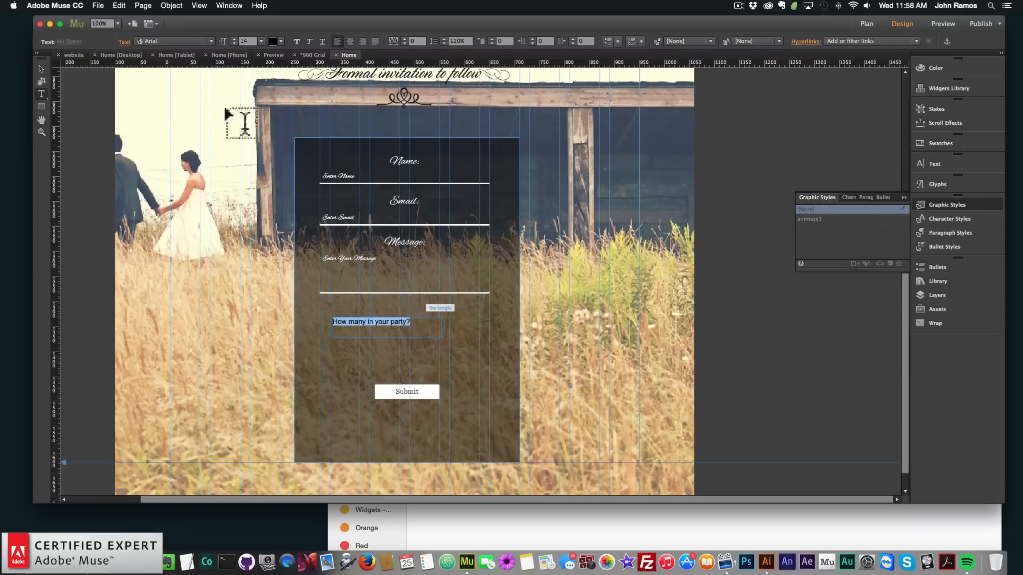
click(211, 41)
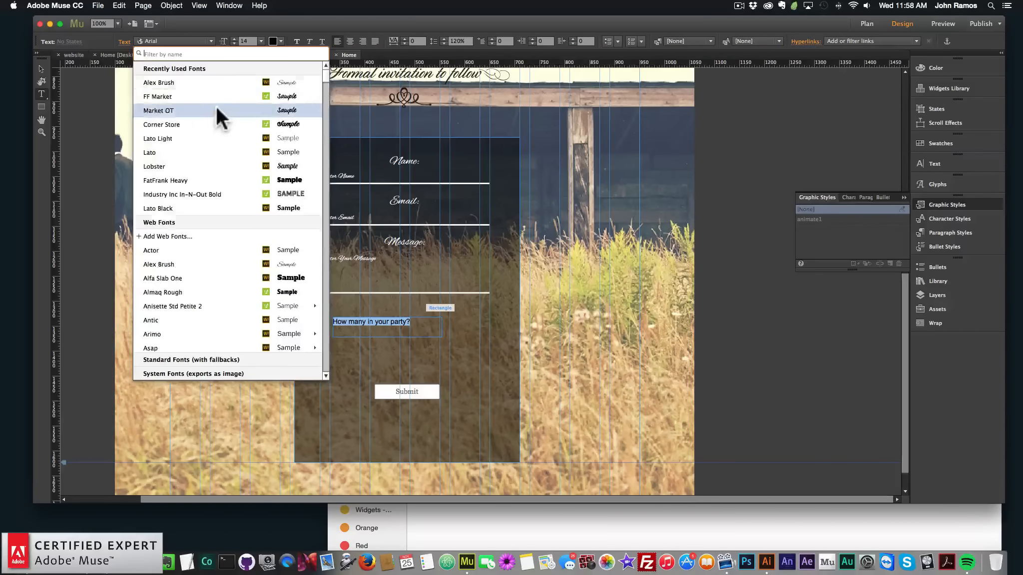
click(189, 83)
click(262, 41)
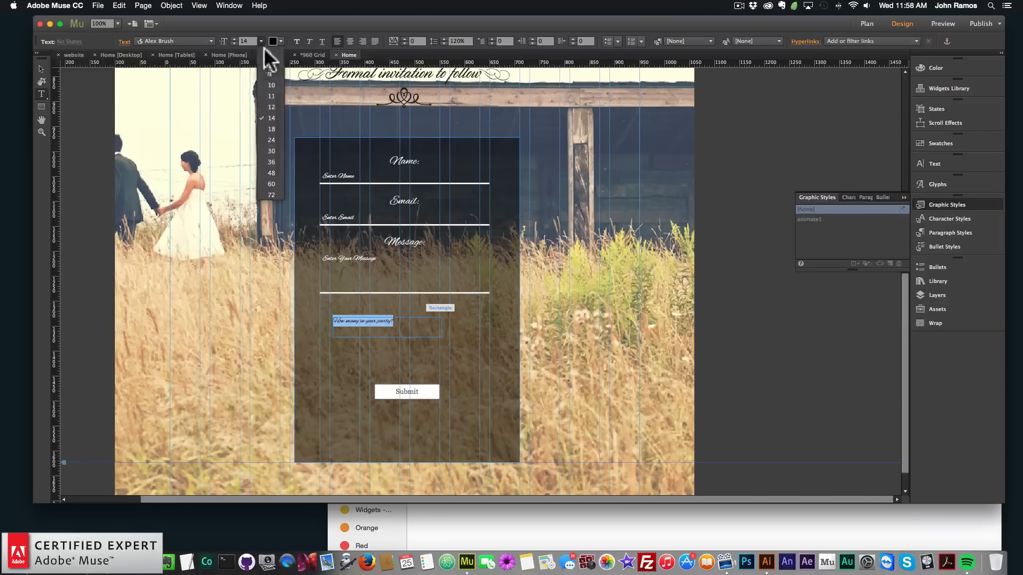
click(270, 140)
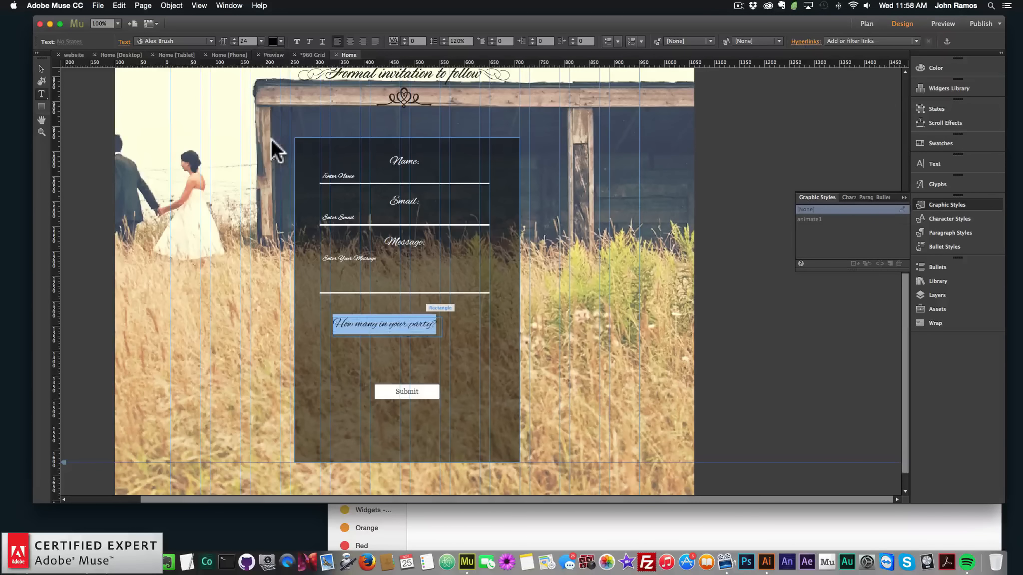
click(283, 41)
click(405, 56)
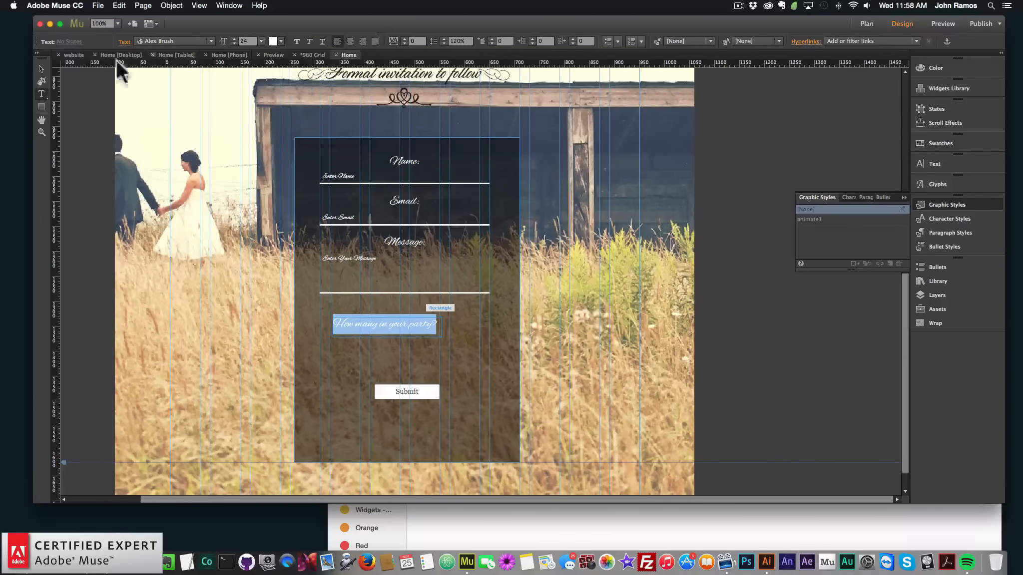
Shift the question text left to line up with the labels and move the Submit button lower
click(40, 68)
drag(363, 324, 352, 324)
click(404, 377)
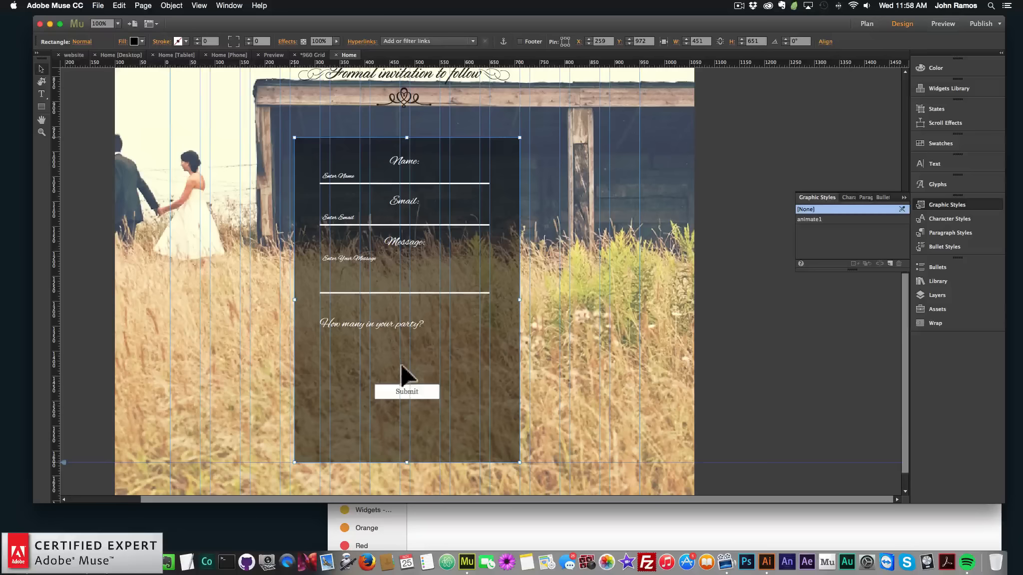
drag(411, 393, 414, 426)
Add a checkbox group to the form from its options and delete it
click(495, 219)
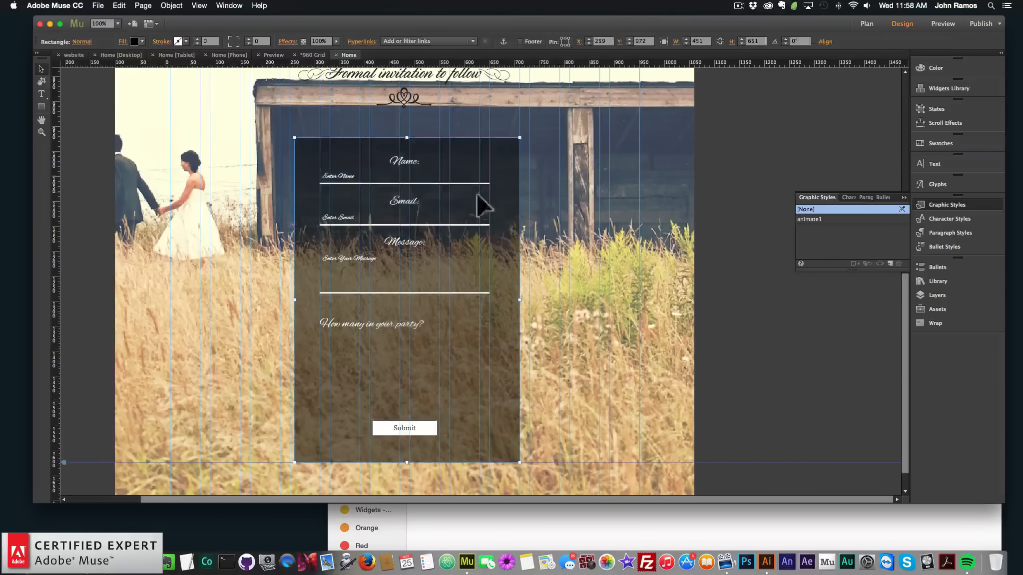
click(466, 180)
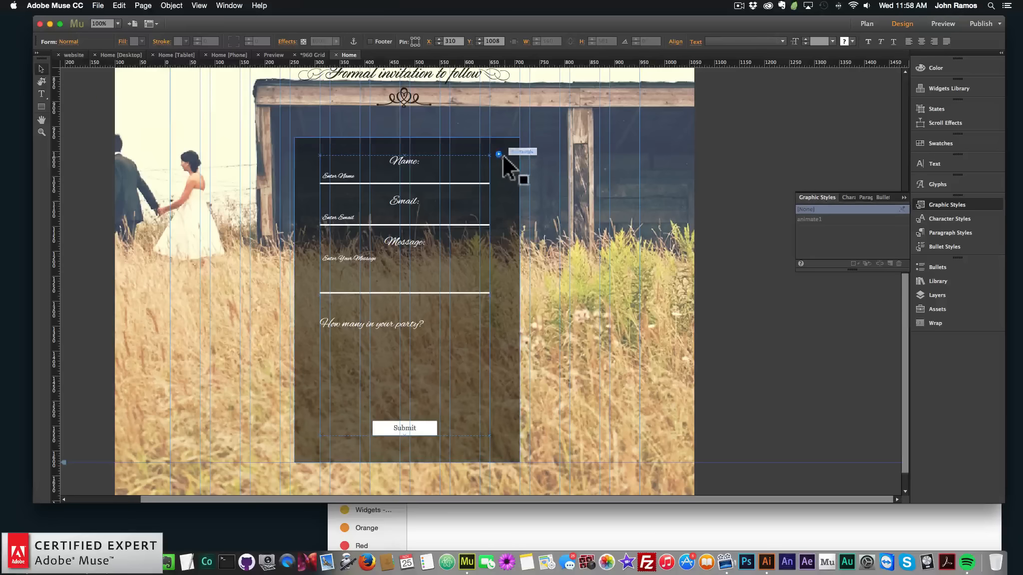
click(498, 154)
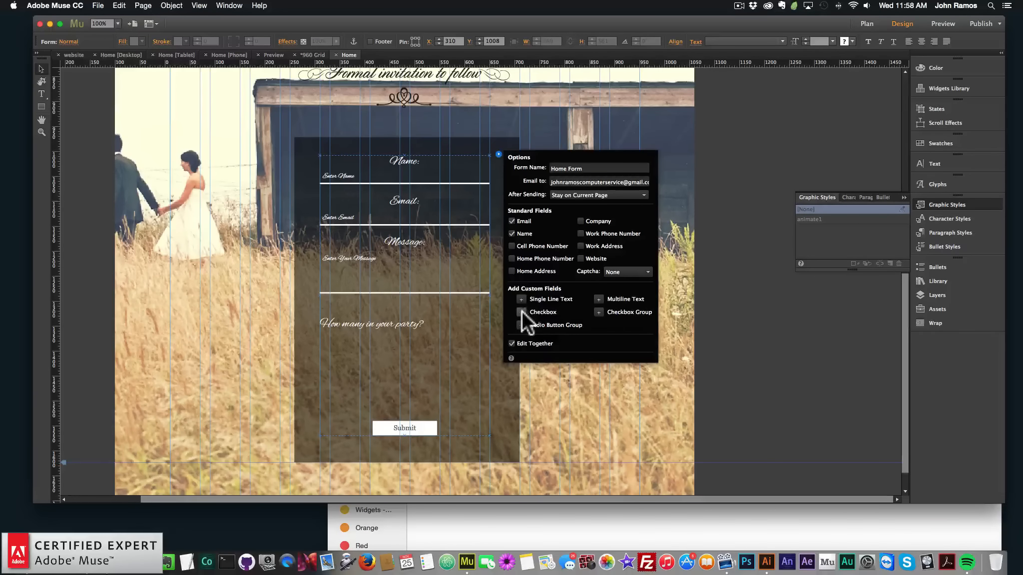
click(598, 312)
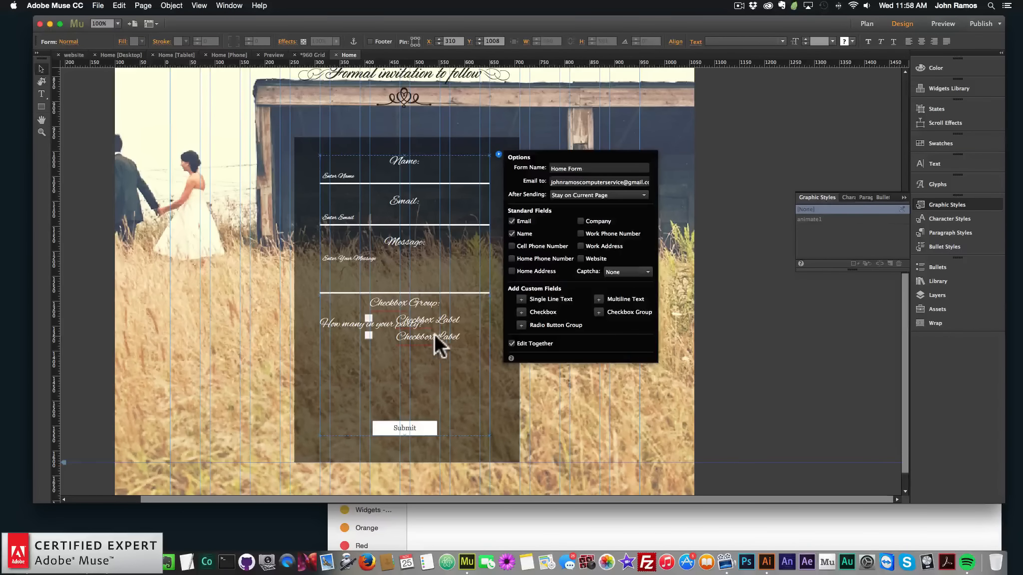
drag(434, 334, 417, 378)
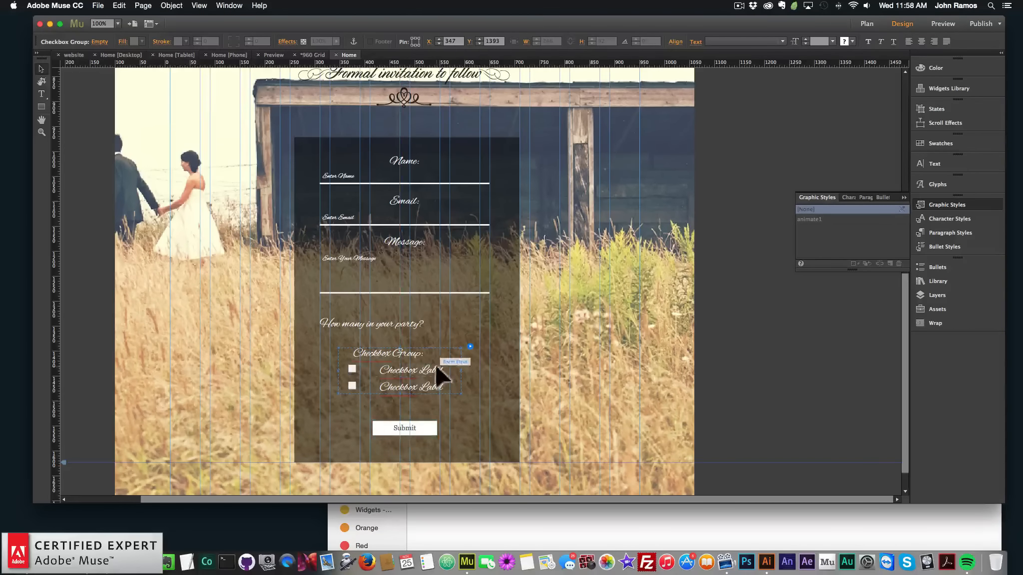
key(BackSpace)
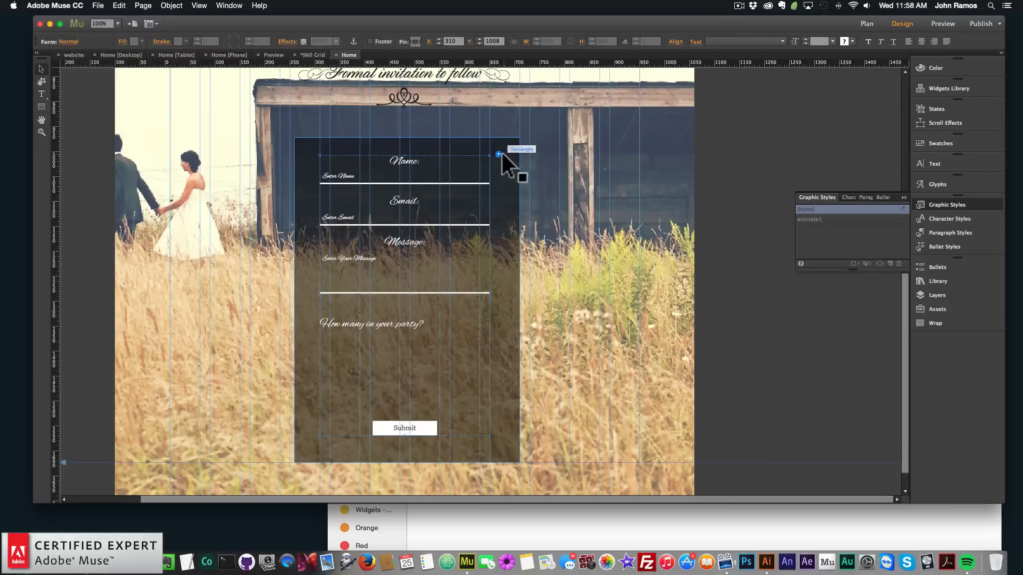
Add four checkbox fields to the form from its options
click(499, 154)
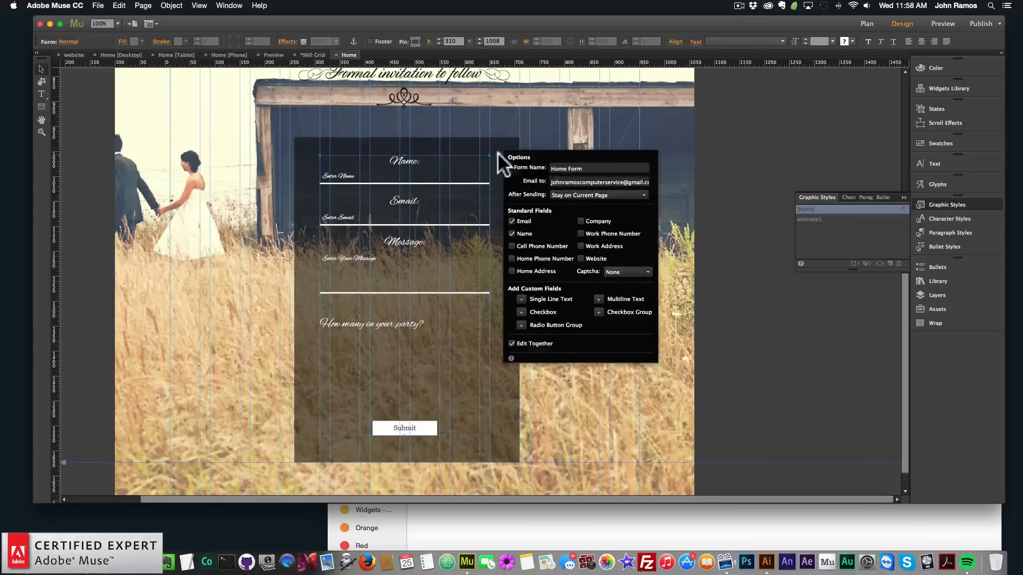
click(521, 311)
click(520, 312)
click(521, 313)
click(520, 313)
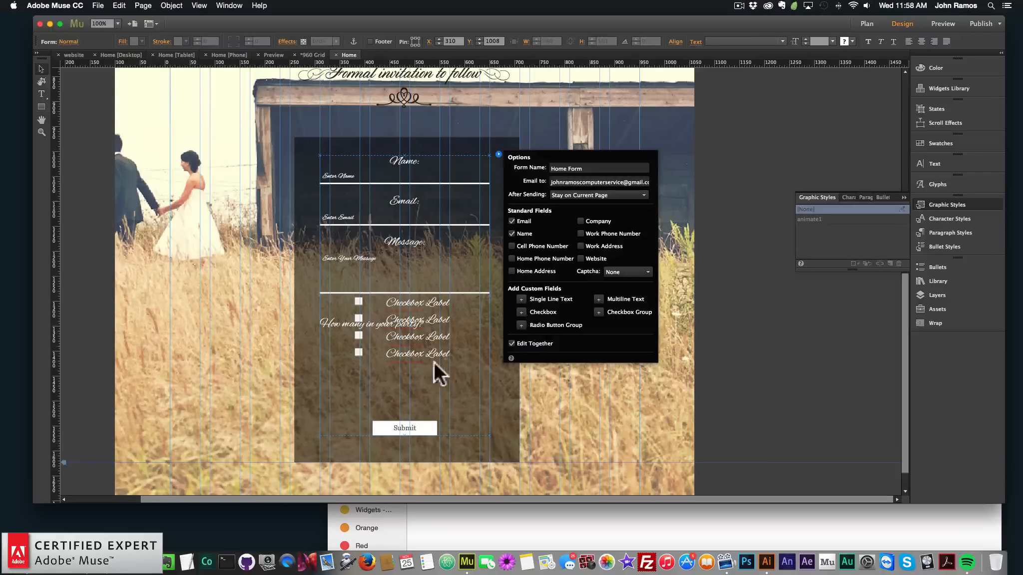
Move the four checkboxes below the party-size question
click(417, 353)
shift+click(422, 320)
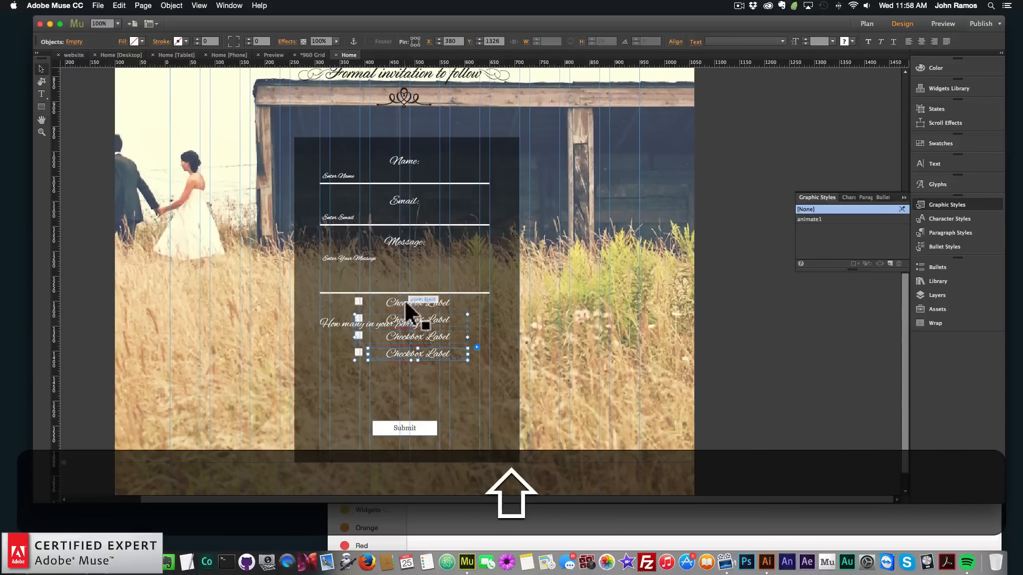
drag(430, 298, 407, 342)
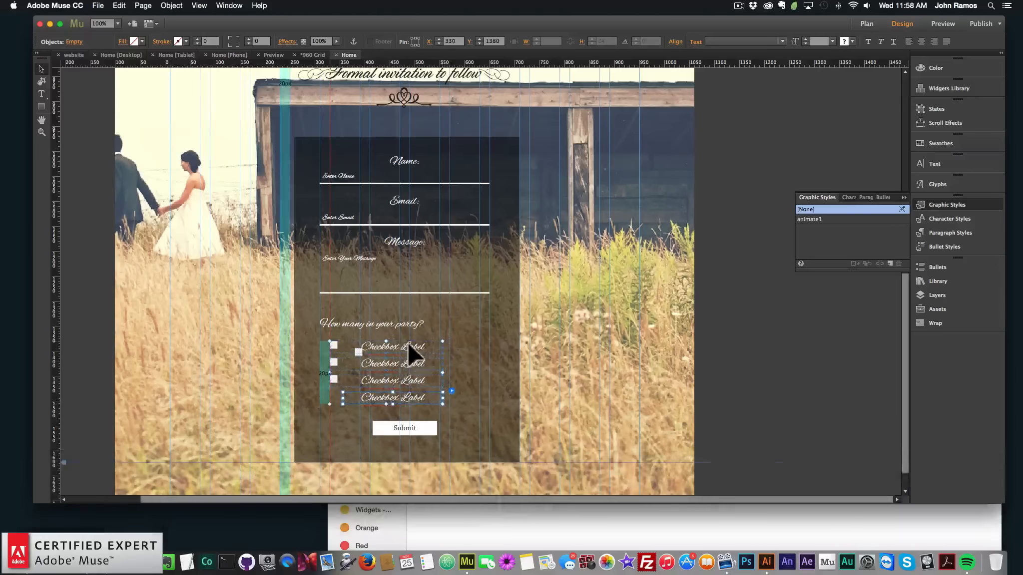
key(super+z)
shift+click(360, 350)
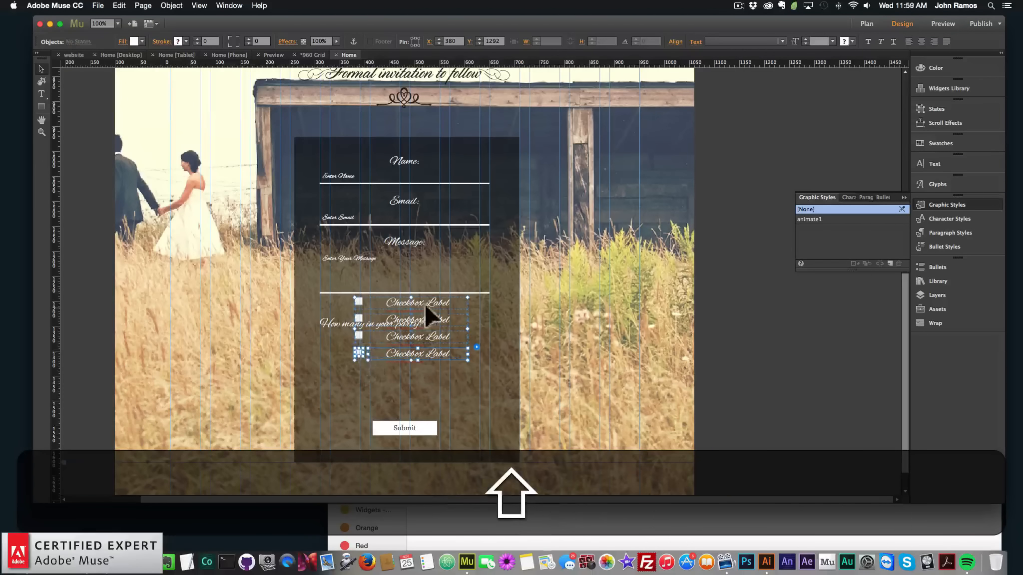
drag(425, 303, 390, 348)
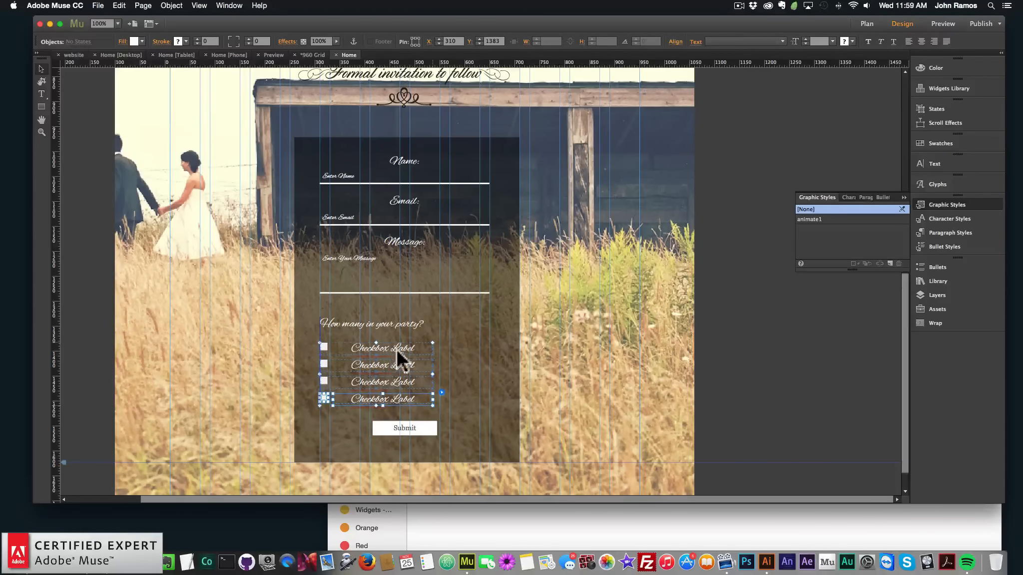
click(465, 373)
Rename the four checkbox labels to 1, 2, 3 and 4
click(388, 350)
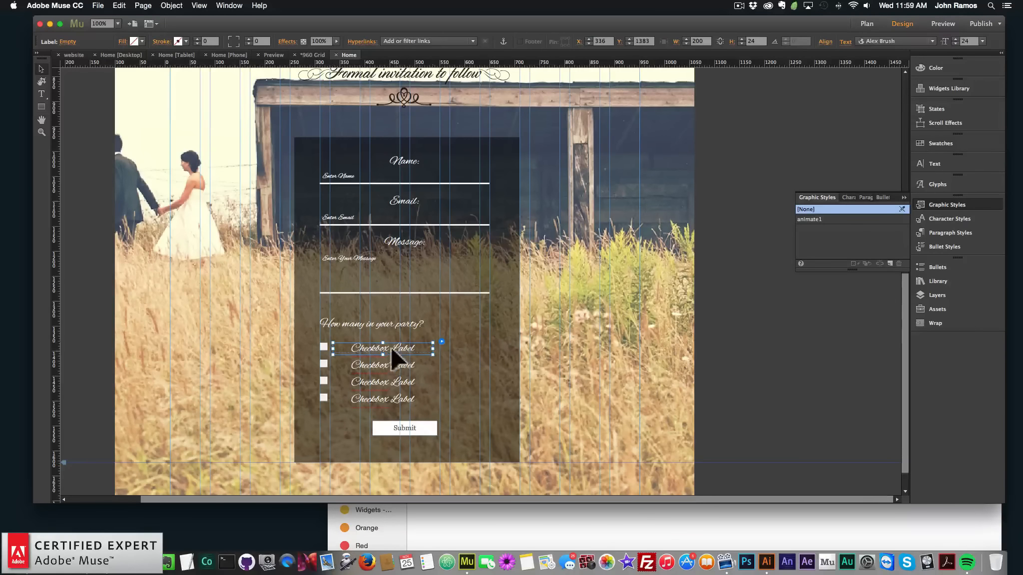
triple_click(367, 344)
text(1)
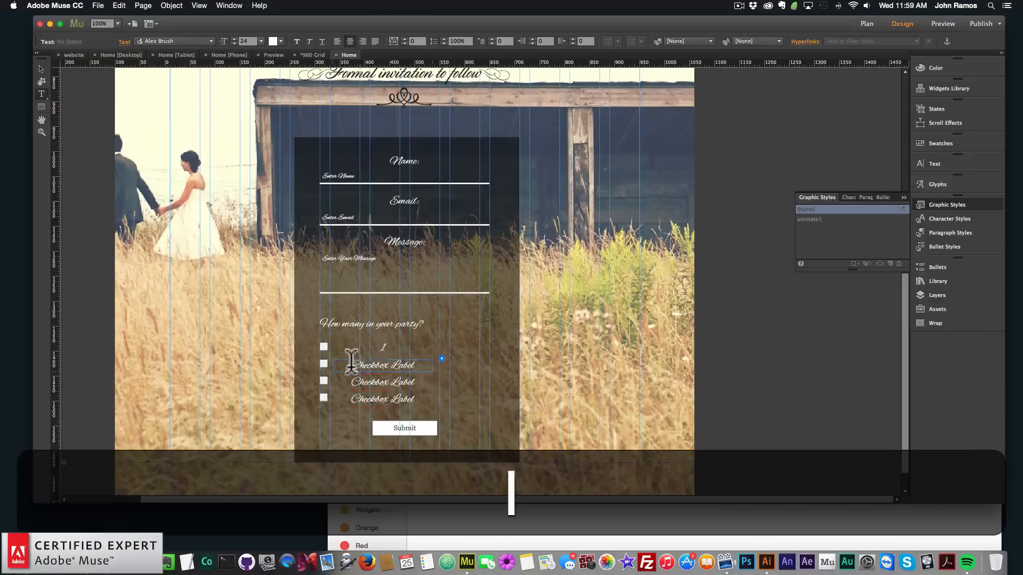
triple_click(367, 365)
text(2)
triple_click(367, 381)
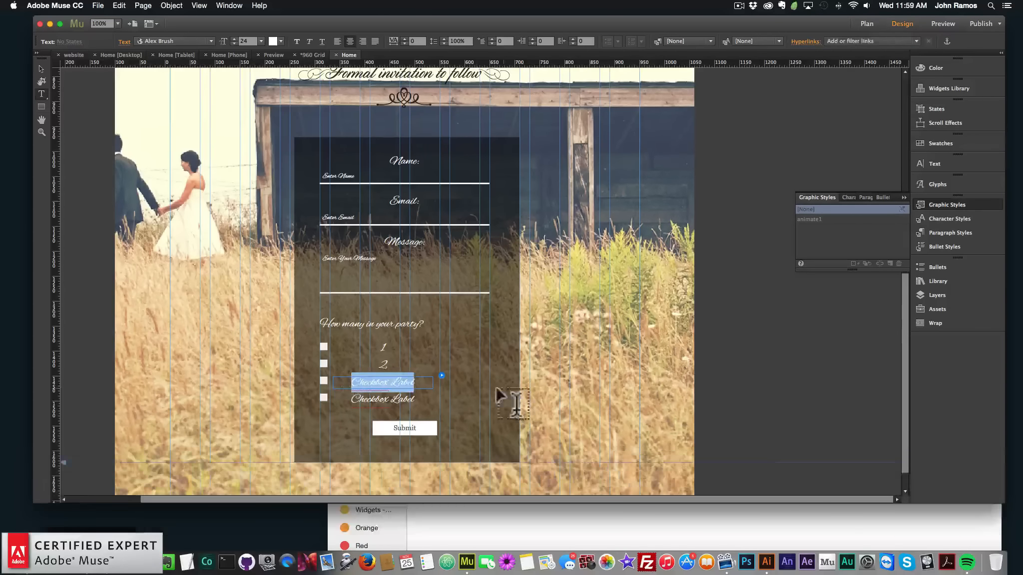
text(3)
click(352, 398)
triple_click(352, 398)
text(4)
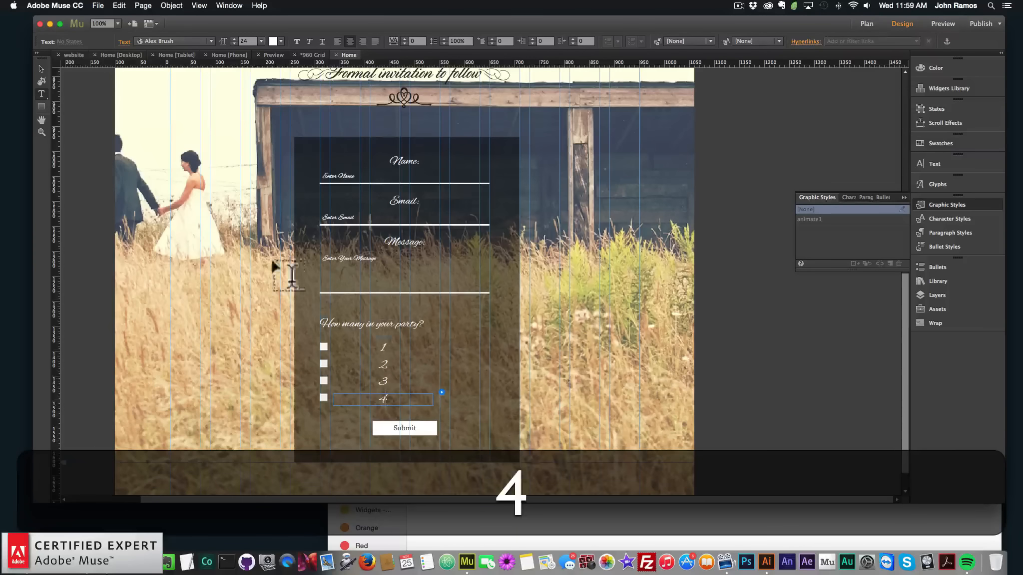
Lengthen the form's background rectangle to about 674 px and reposition the Submit button near its bottom
click(41, 69)
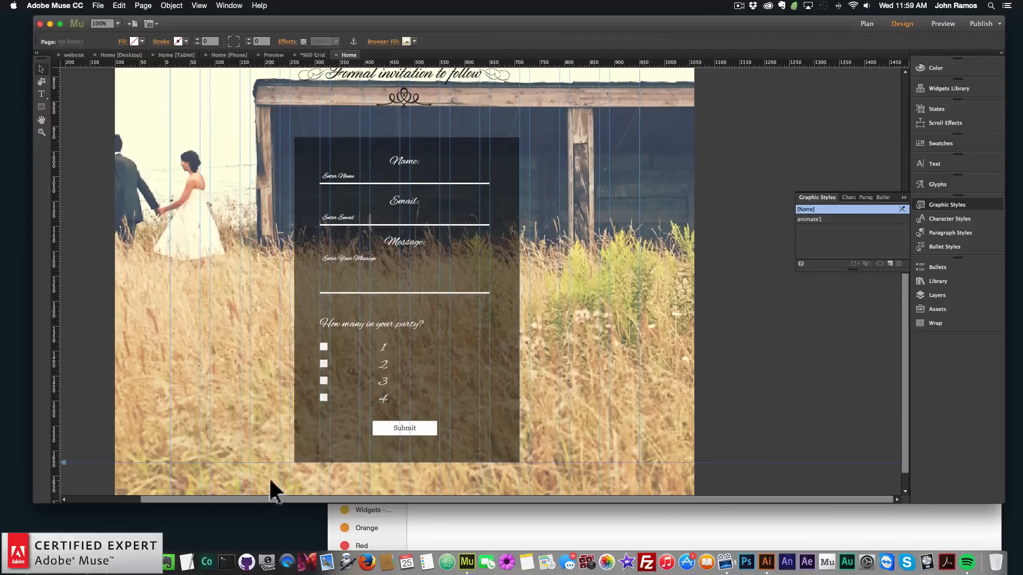
click(405, 429)
drag(406, 425, 408, 466)
click(430, 458)
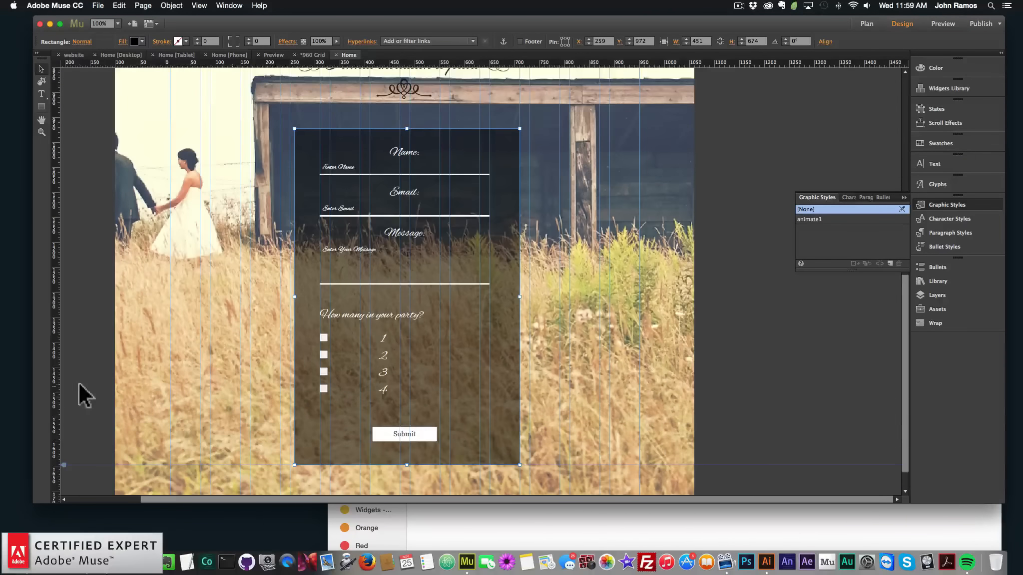
Raise the bottom of the page to about 1893 px
scroll(78, 381, down, 3)
drag(65, 480, 64, 466)
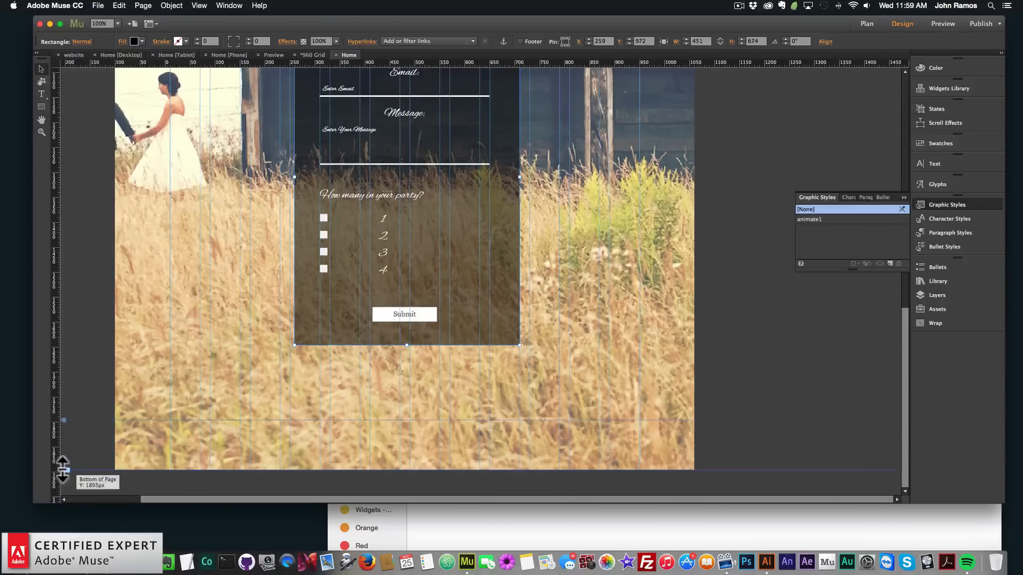
click(111, 337)
scroll(115, 332, up, 8)
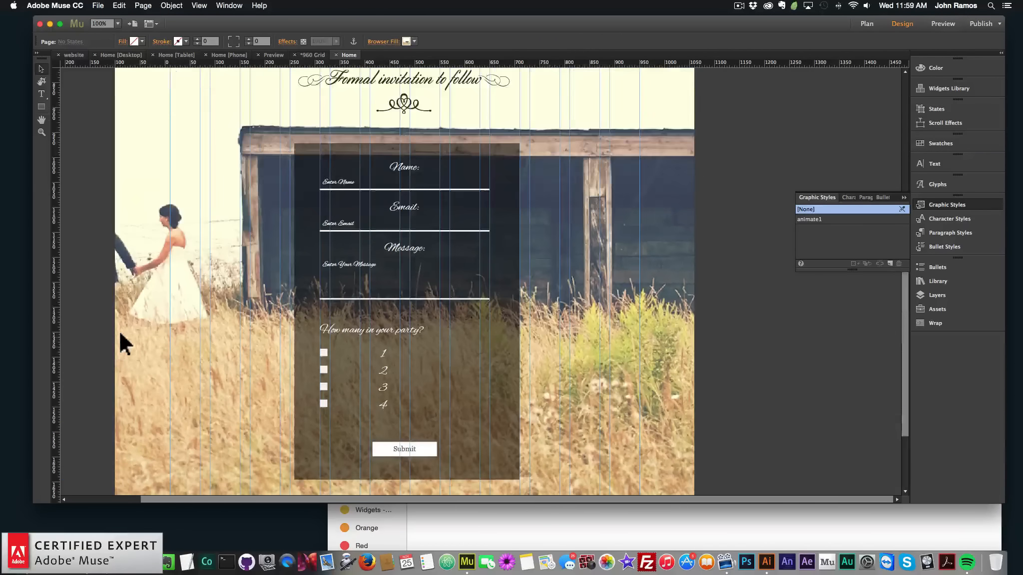
Nudge the form and its background rectangle lower on the page
click(489, 311)
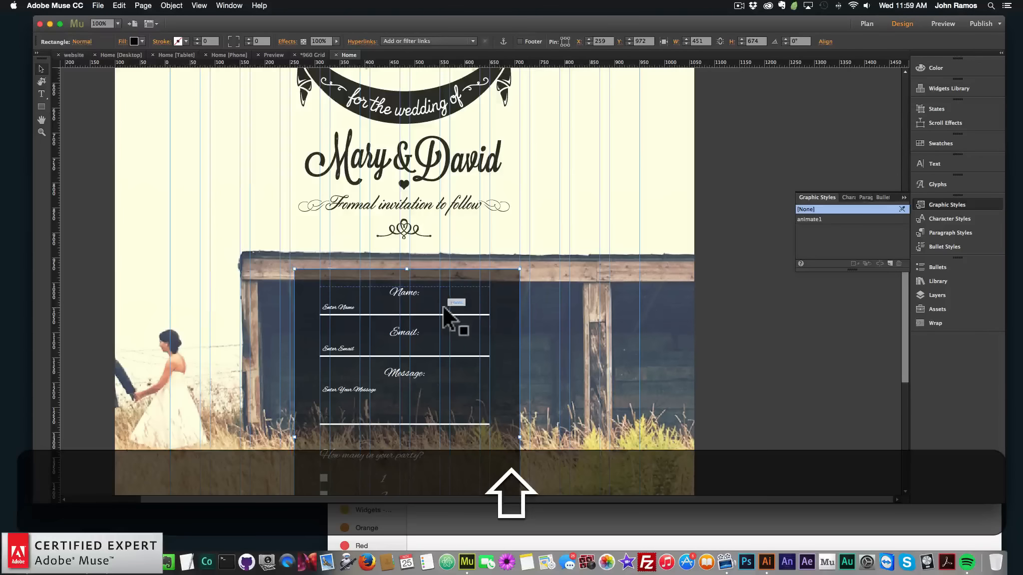
shift+click(443, 306)
key(shift+Down)
key(shift+Down)
key(shift+Down)
key(shift+Down)
key(shift+Down)
key(shift+Down)
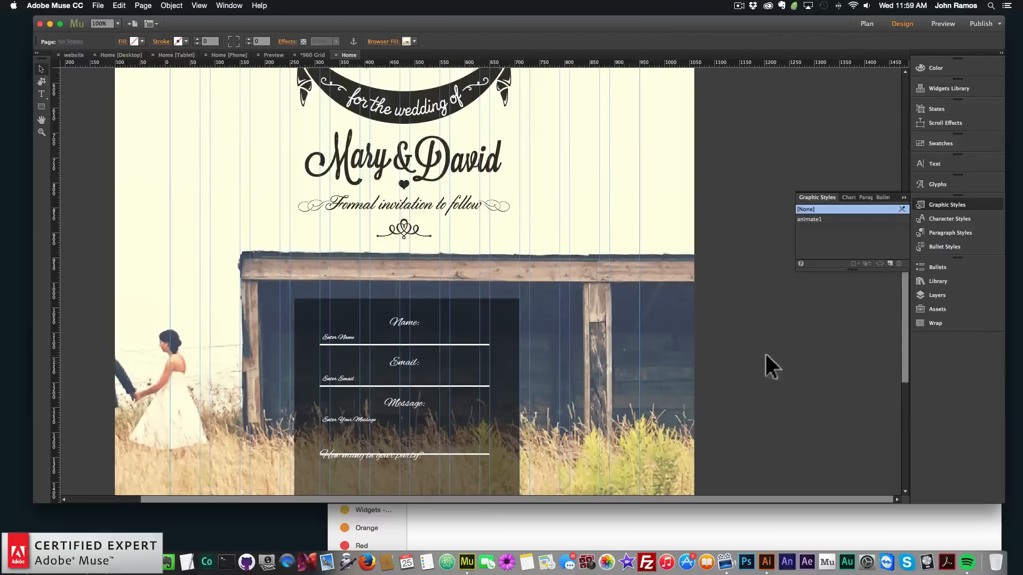
scroll(754, 360, down, 4)
click(605, 373)
scroll(385, 329, up, 10)
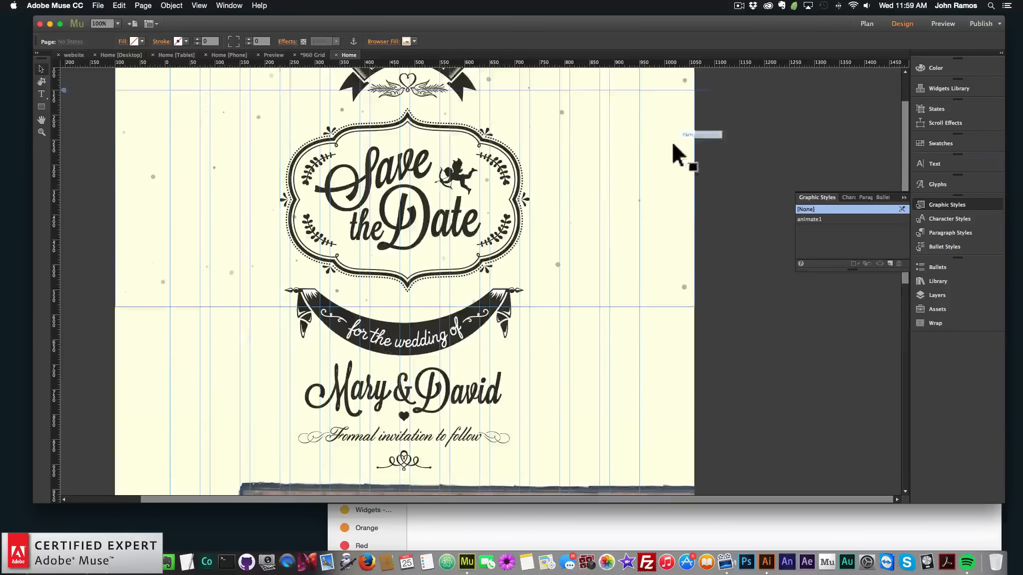
Add a text frame reading RSVP near the top right of the page
scroll(659, 125, up, 2)
scroll(437, 400, down, 5)
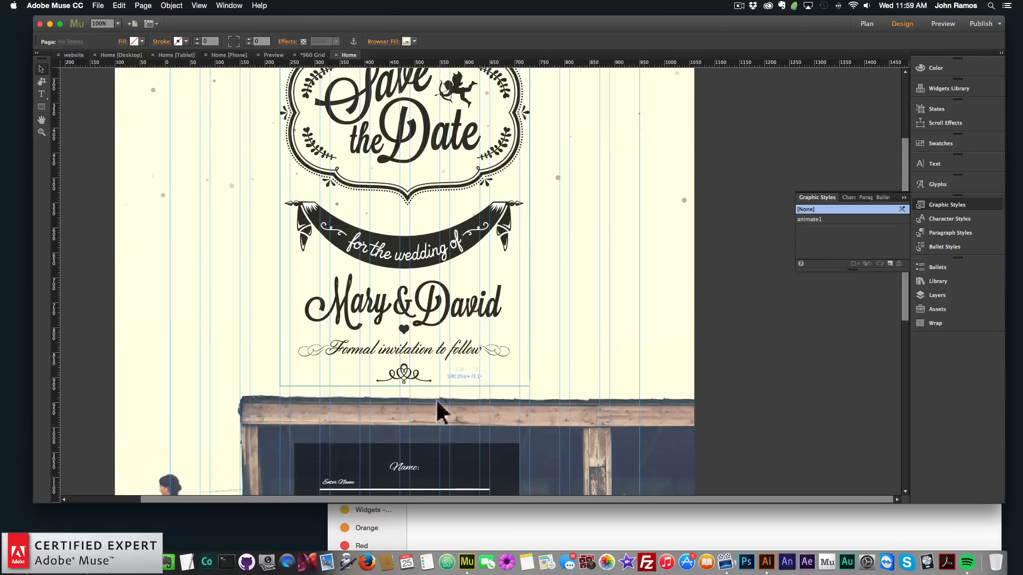
scroll(408, 414, up, 5)
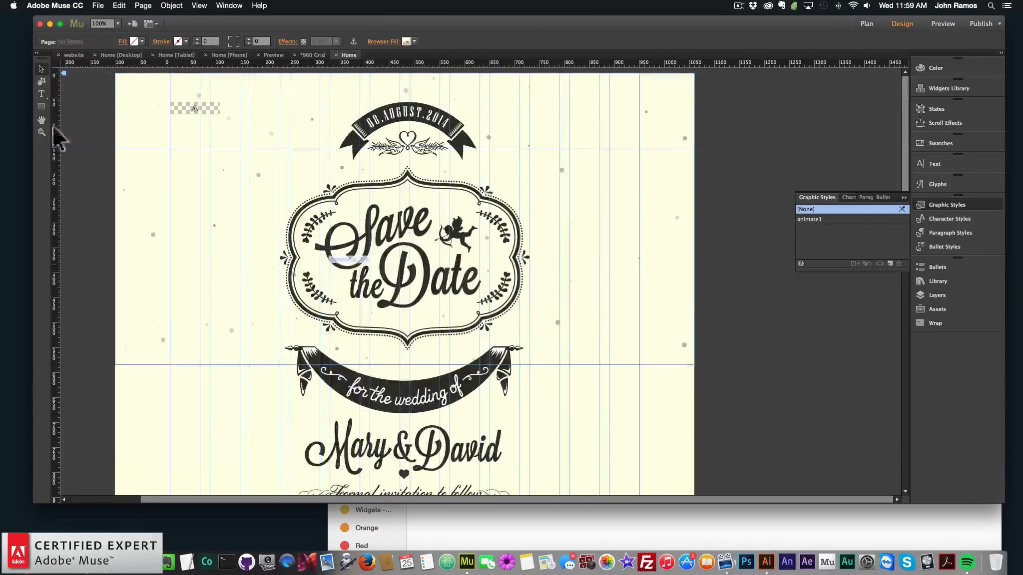
click(41, 94)
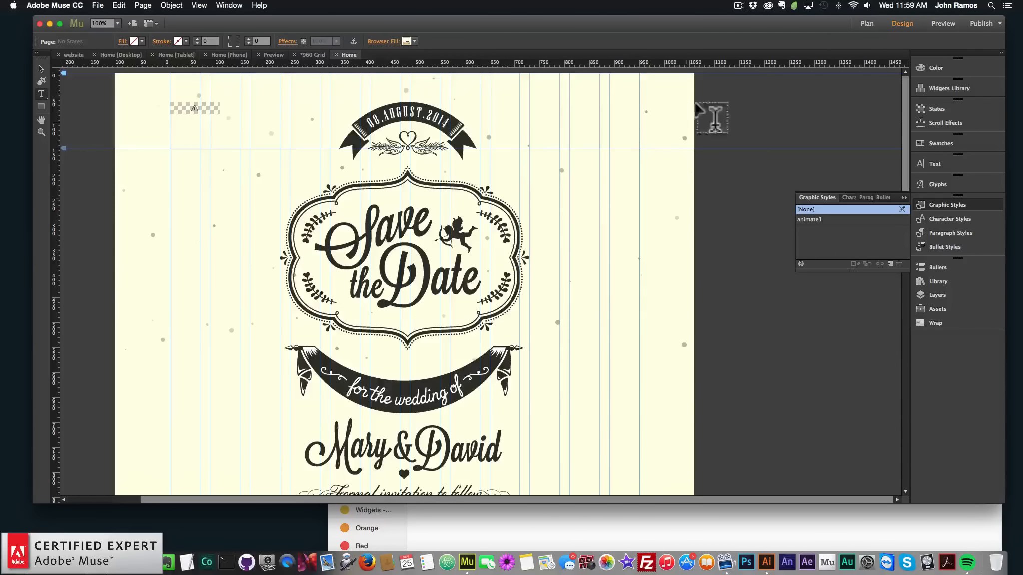
drag(520, 82, 641, 106)
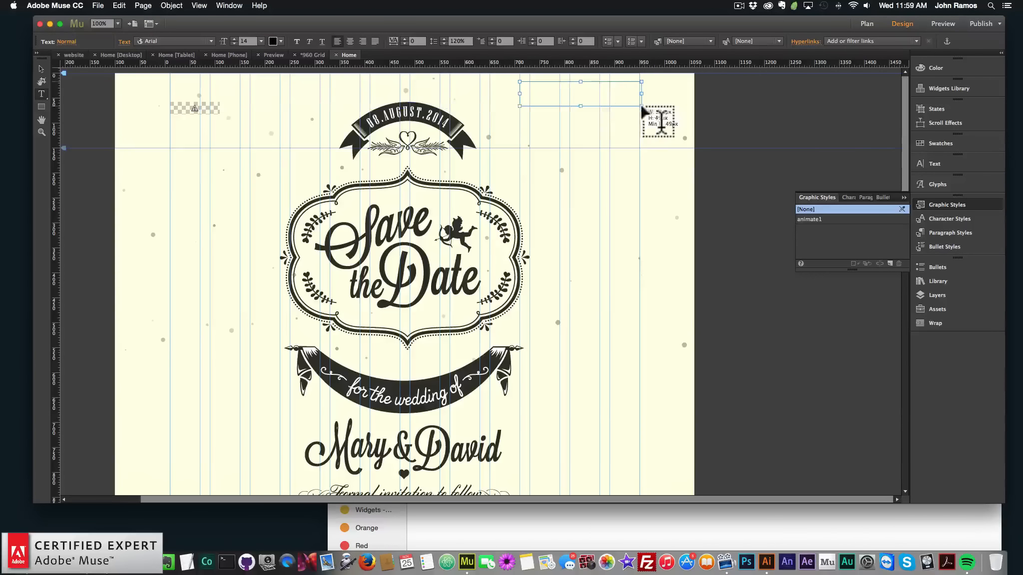
text(RSVP)
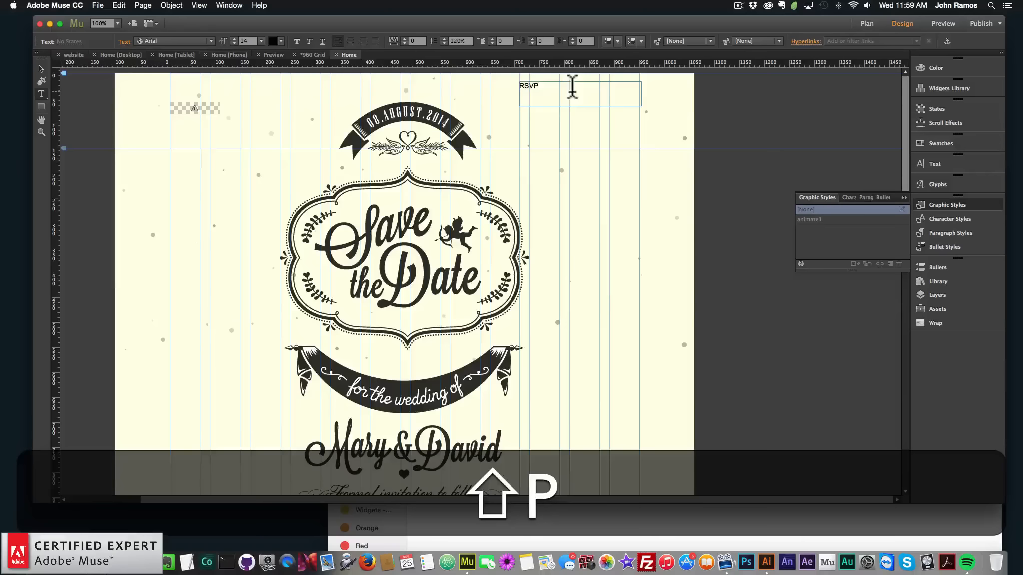
Format the RSVP text as Lato Light, 24 pt, centred in its frame
key(shift+super+a)
click(207, 42)
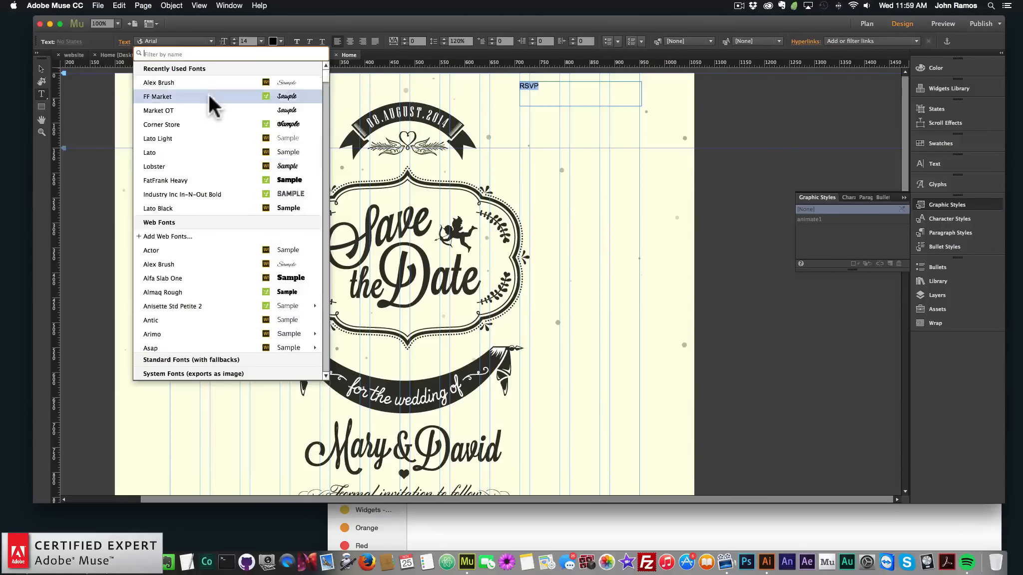
click(205, 151)
click(213, 40)
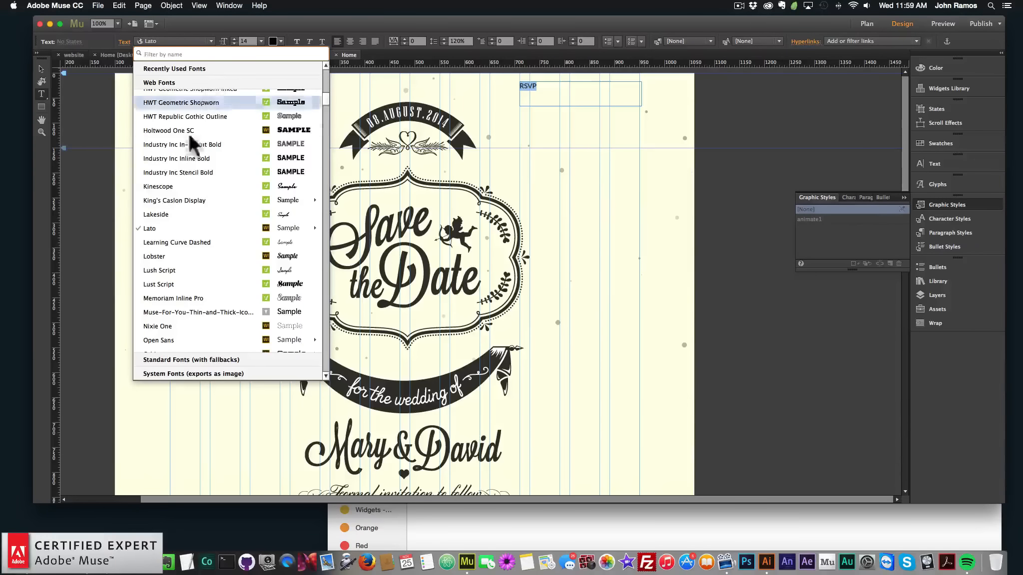
scroll(199, 149, down, 15)
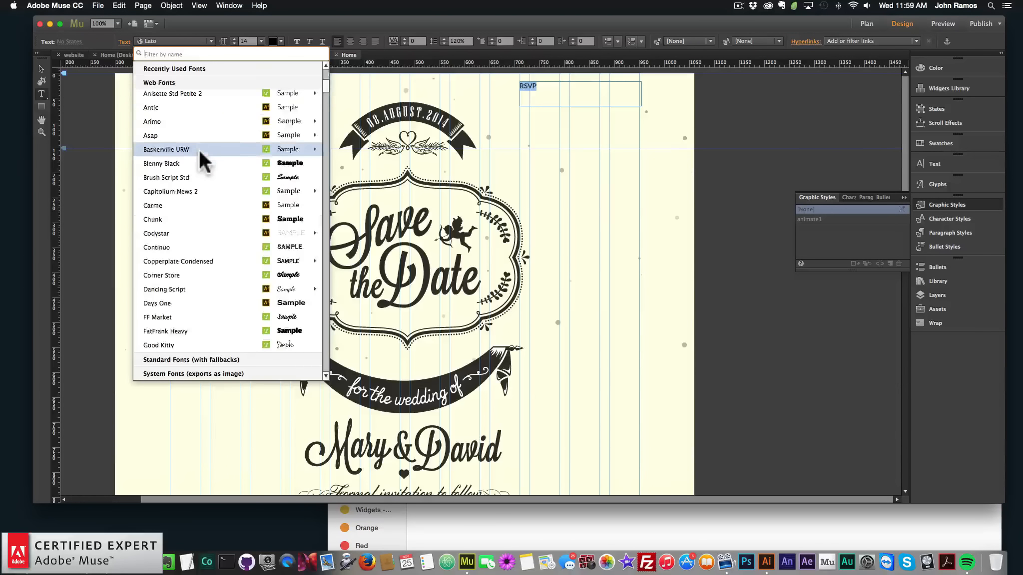
mouse_move(290, 247)
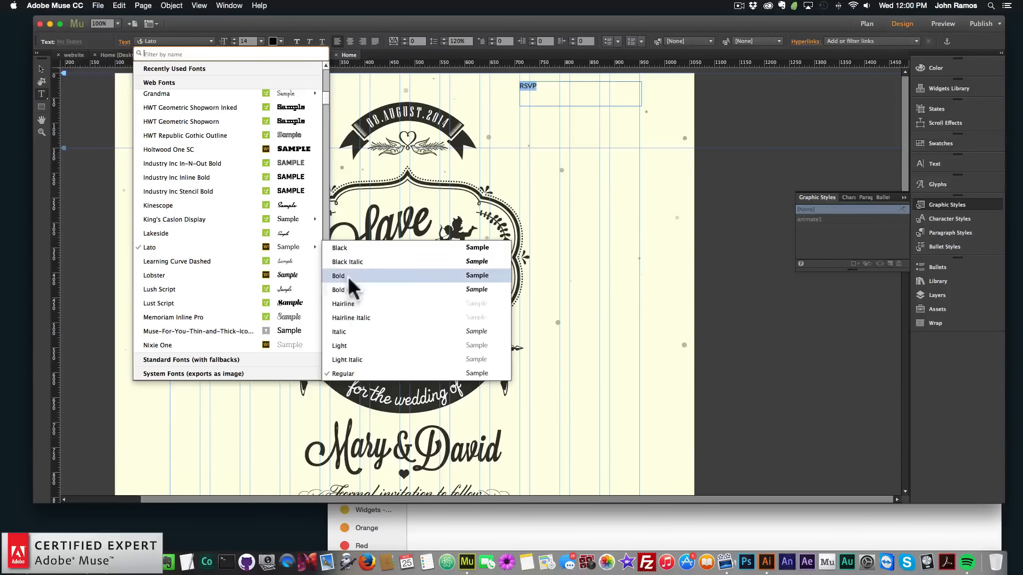
click(348, 345)
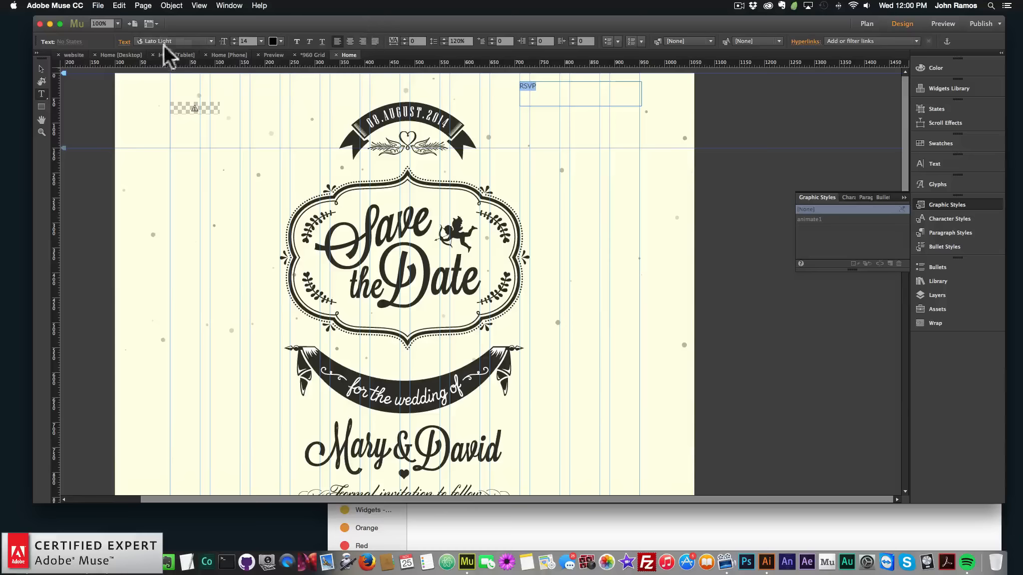
click(262, 40)
click(271, 140)
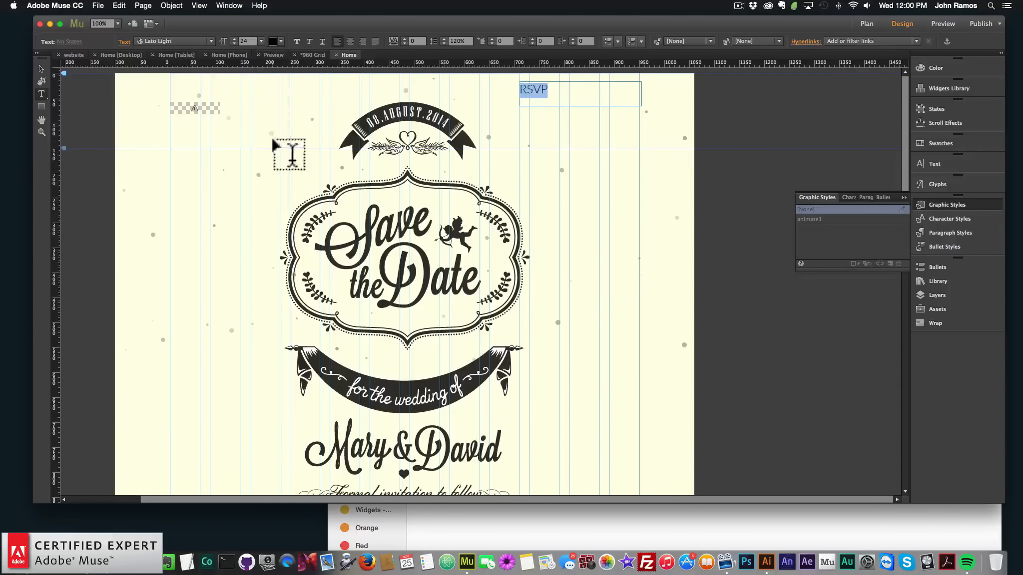
click(349, 40)
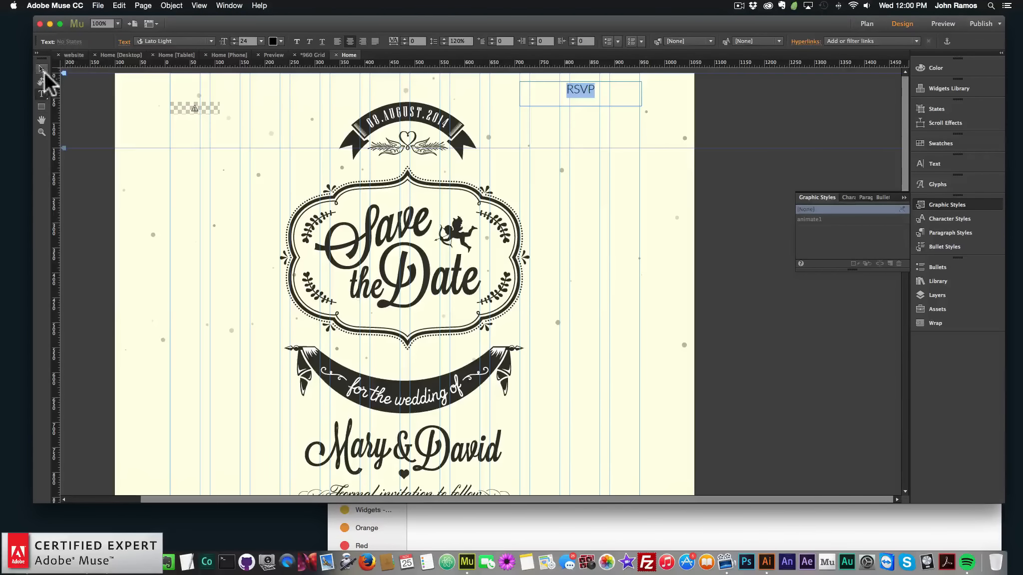
Nudge the RSVP text frame slightly lower on the page
click(42, 70)
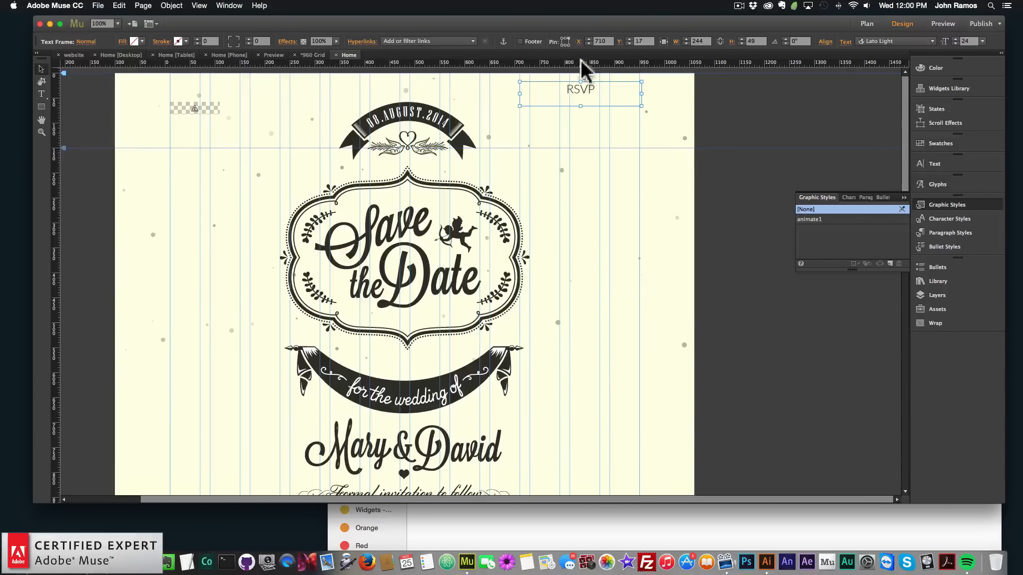
drag(596, 84, 595, 95)
click(760, 142)
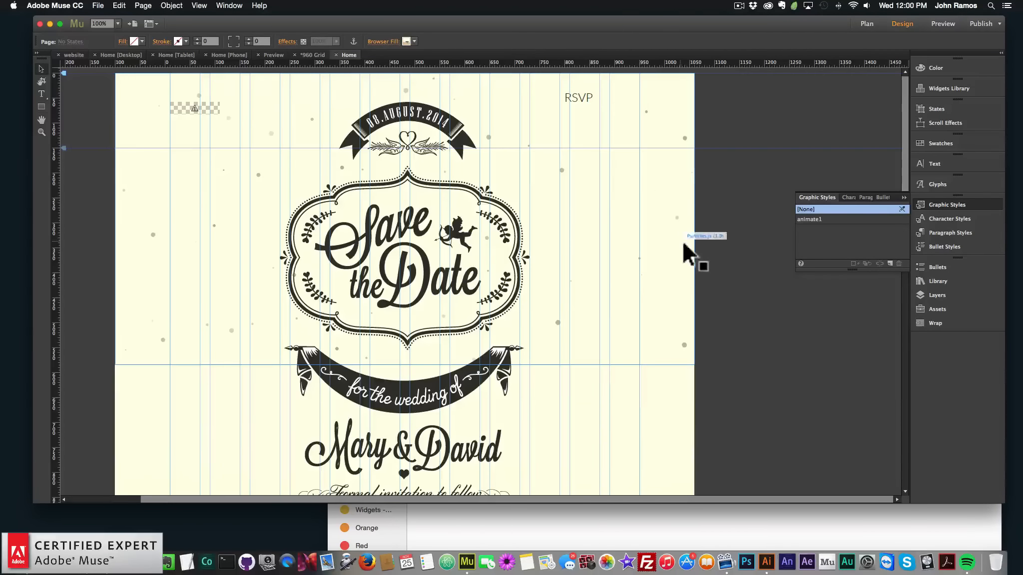
Preview the page in the browser and scroll through the form
click(938, 280)
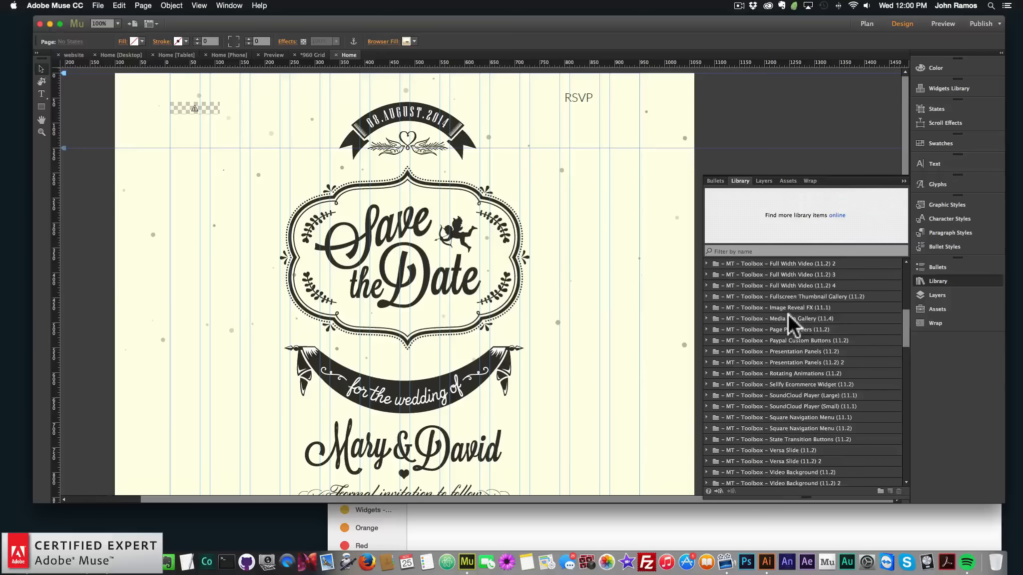
scroll(788, 313, down, 10)
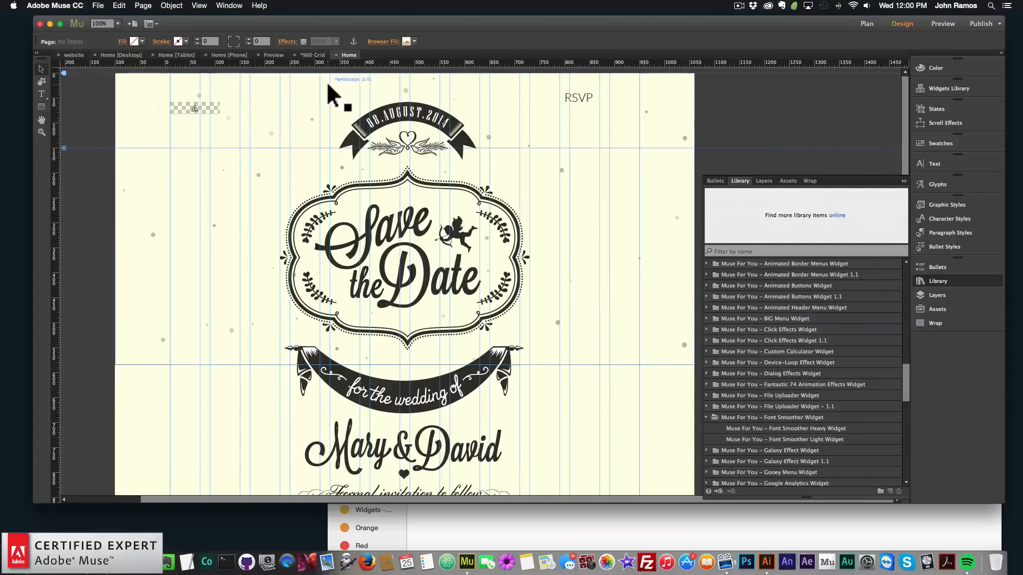
click(98, 5)
click(121, 166)
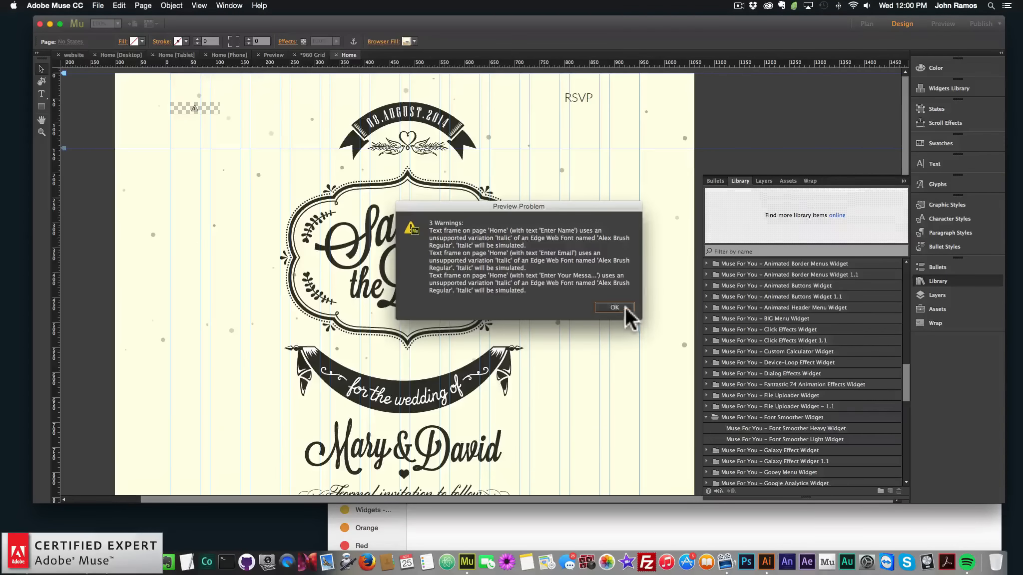
click(625, 307)
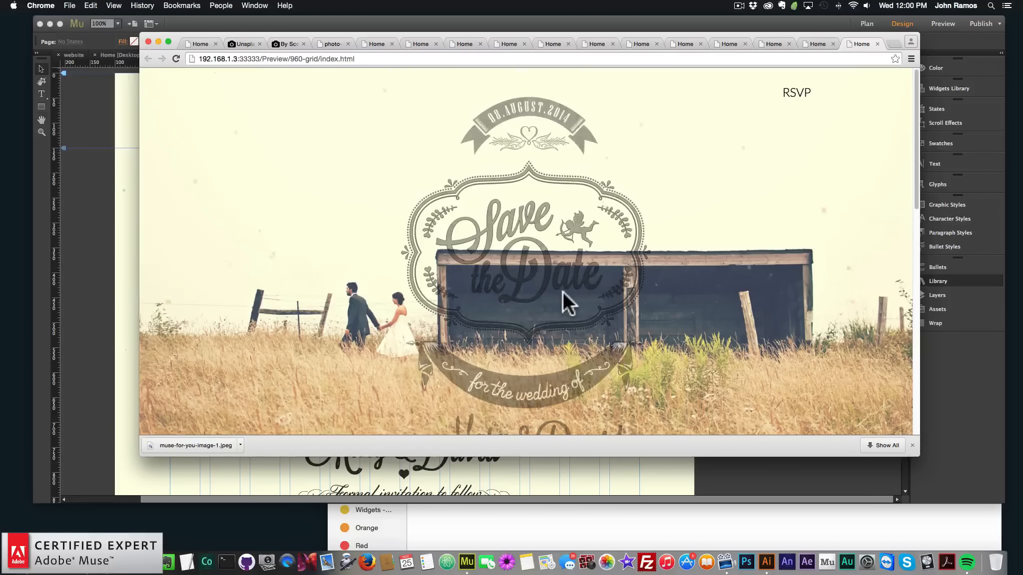
scroll(562, 291, down, 5)
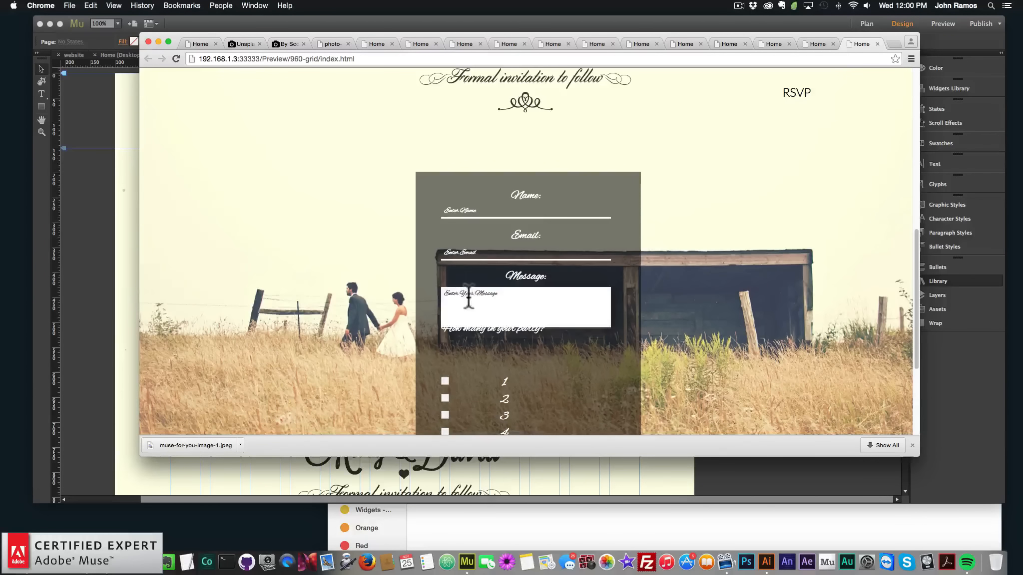
scroll(520, 215, up, 3)
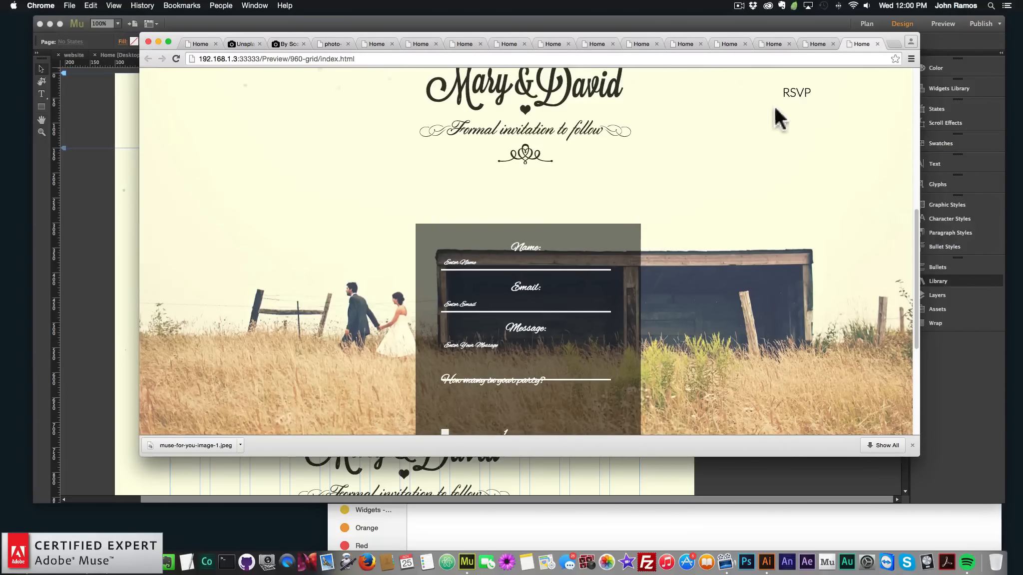
Move the 'How many in your party?' label slightly lower in the form
click(100, 257)
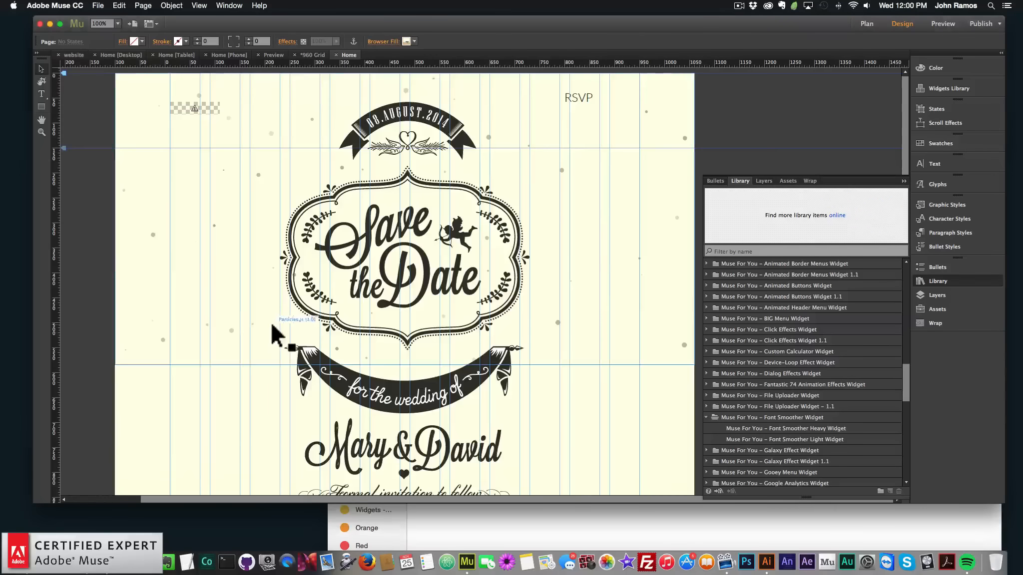
scroll(272, 325, down, 5)
scroll(275, 332, down, 4)
click(370, 352)
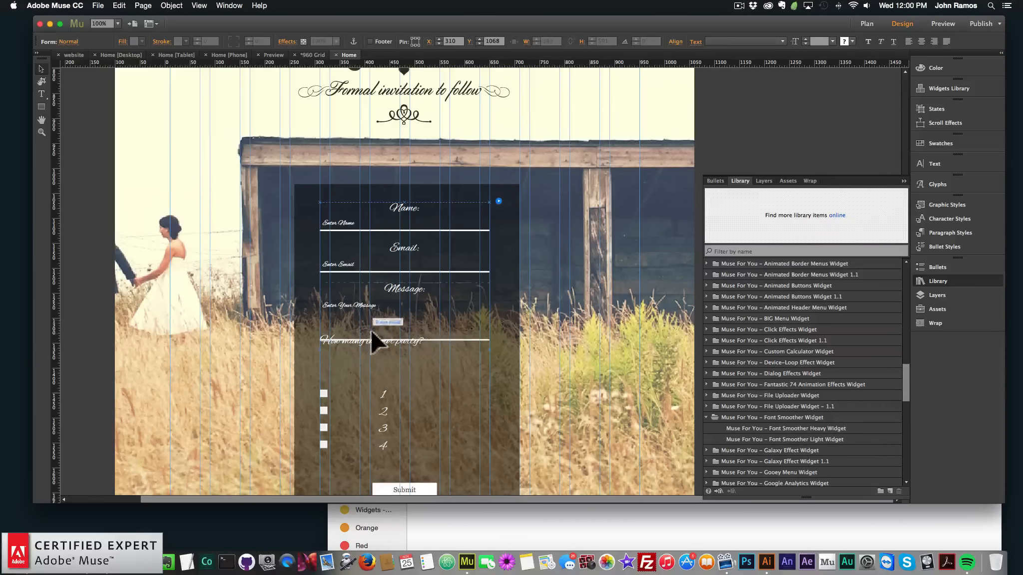
drag(360, 354, 360, 369)
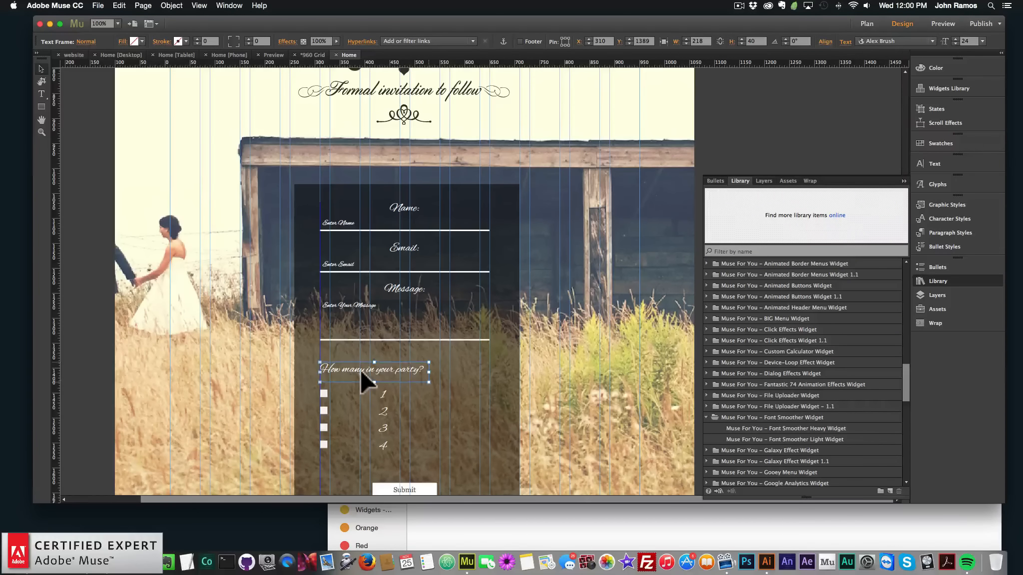
Review the Message field's Non Empty state and its fill colour
click(380, 327)
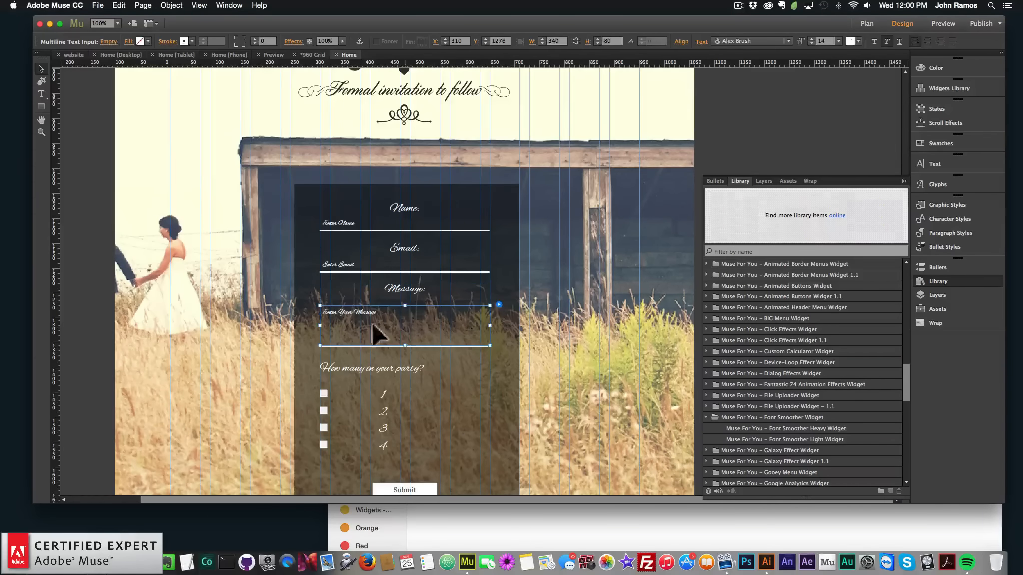
click(109, 44)
click(122, 75)
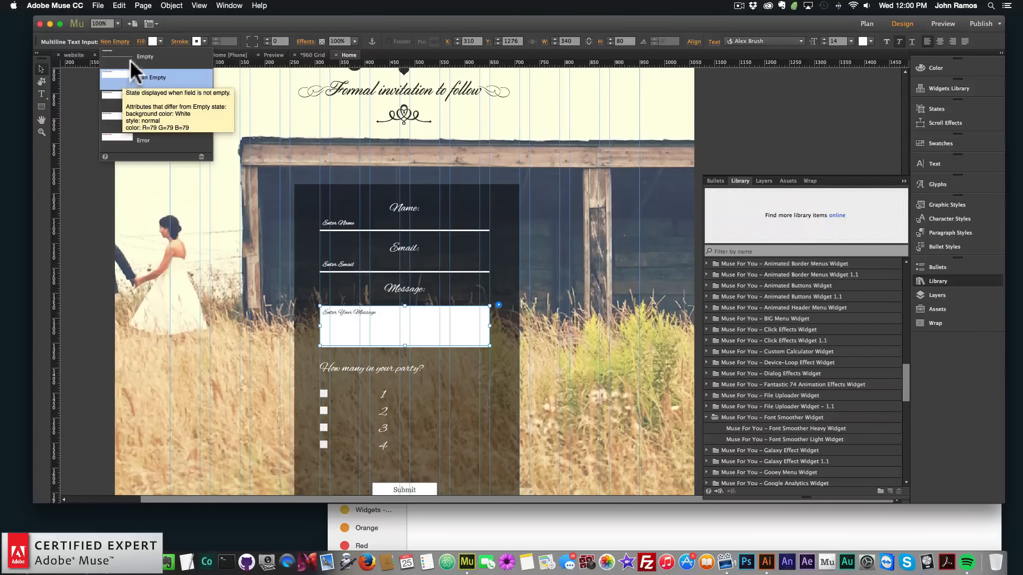
click(198, 18)
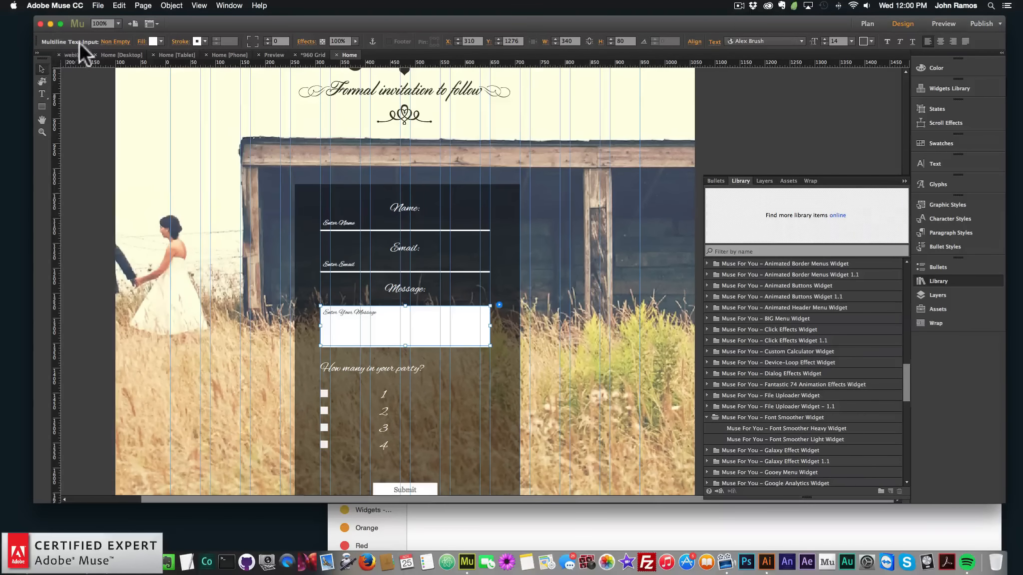
click(117, 42)
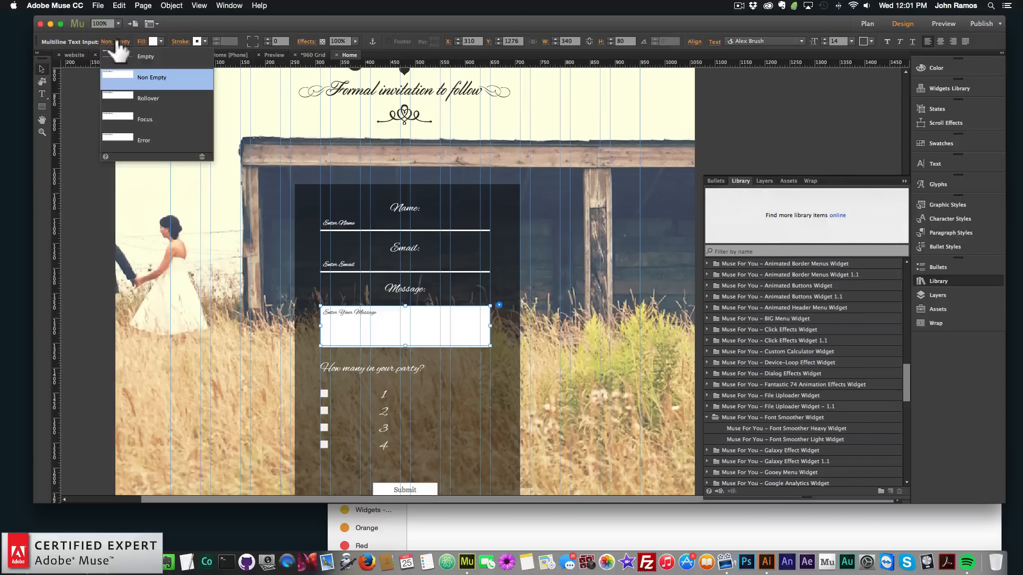
click(196, 21)
click(153, 40)
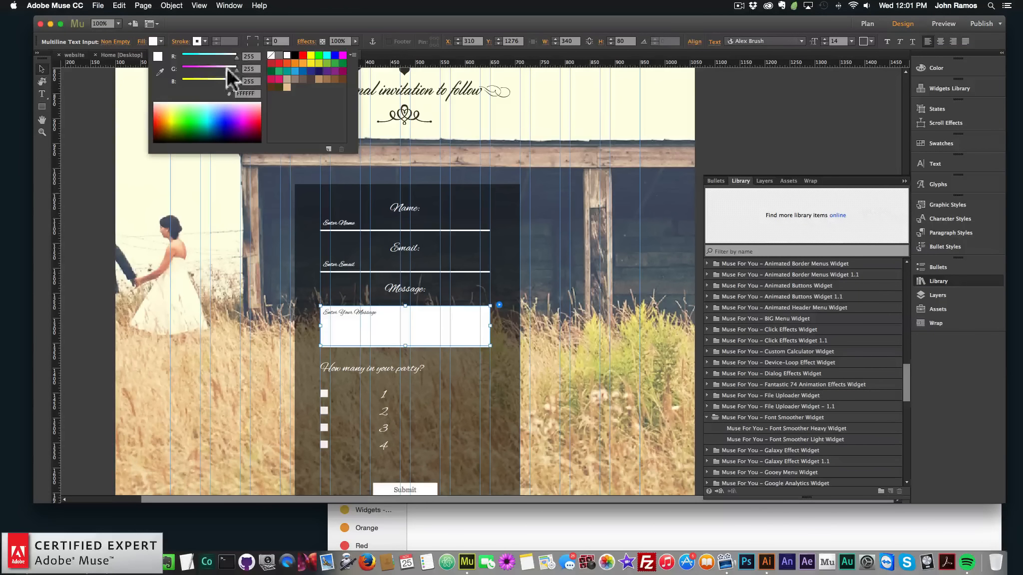
click(259, 34)
click(122, 42)
click(135, 75)
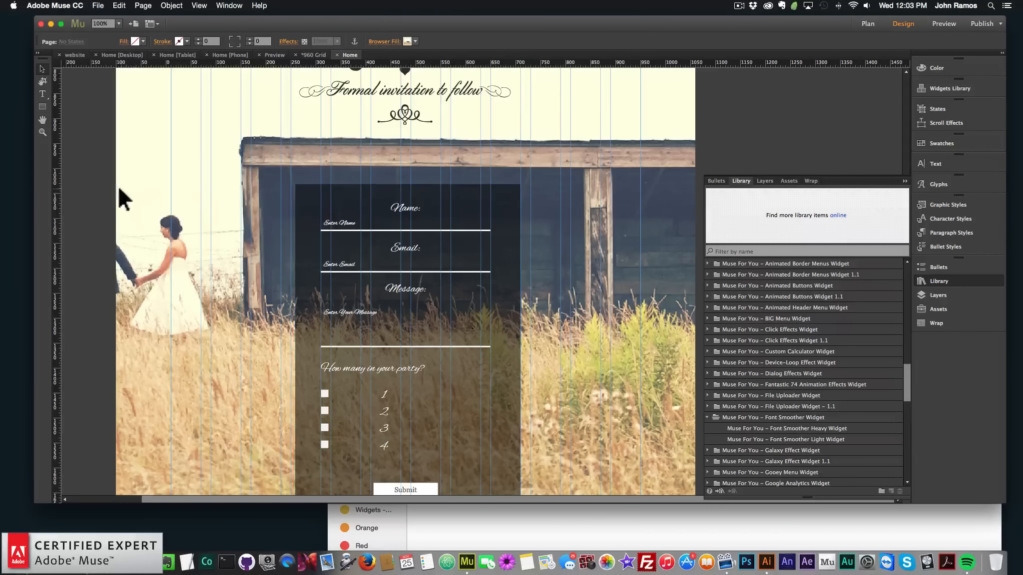
Preview the page in the browser again and scroll down to the form
click(96, 6)
click(134, 162)
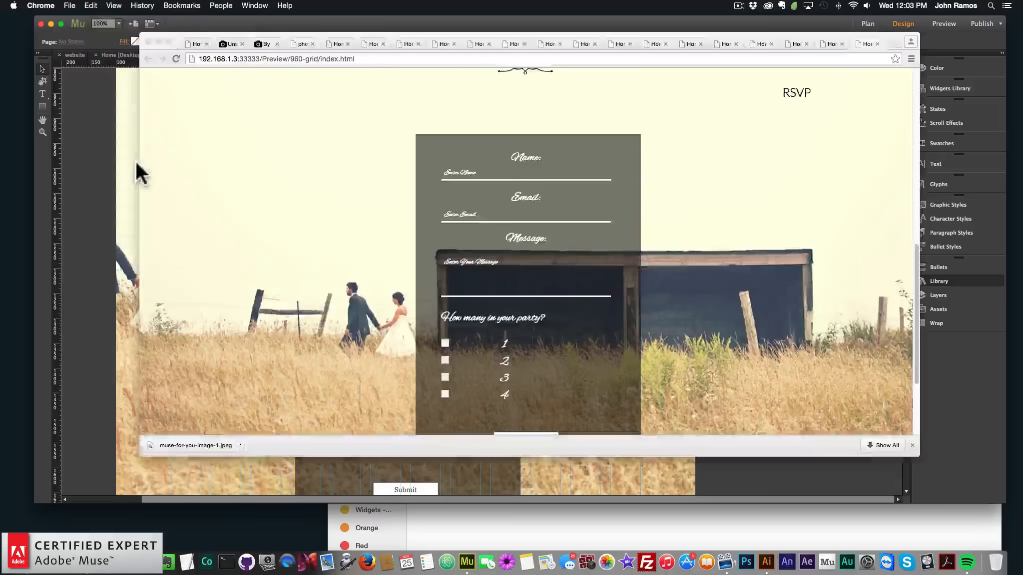
scroll(510, 276, down, 2)
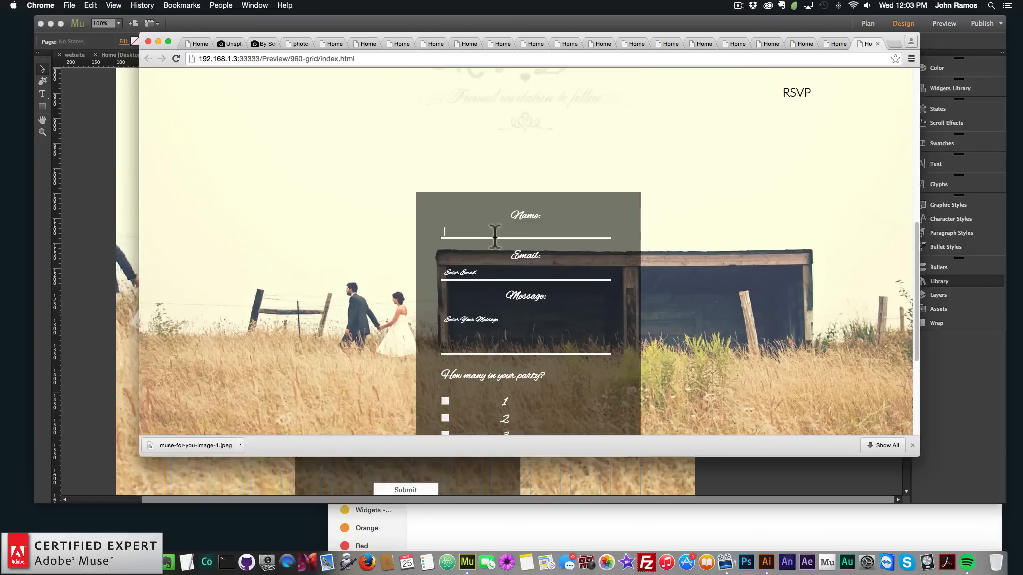
Test the form by entering sample text in the Name, Email and Message fields, then return to the layout
click(497, 232)
text(asdfasdfasdf)
click(474, 273)
text(asdfasdfasdf)
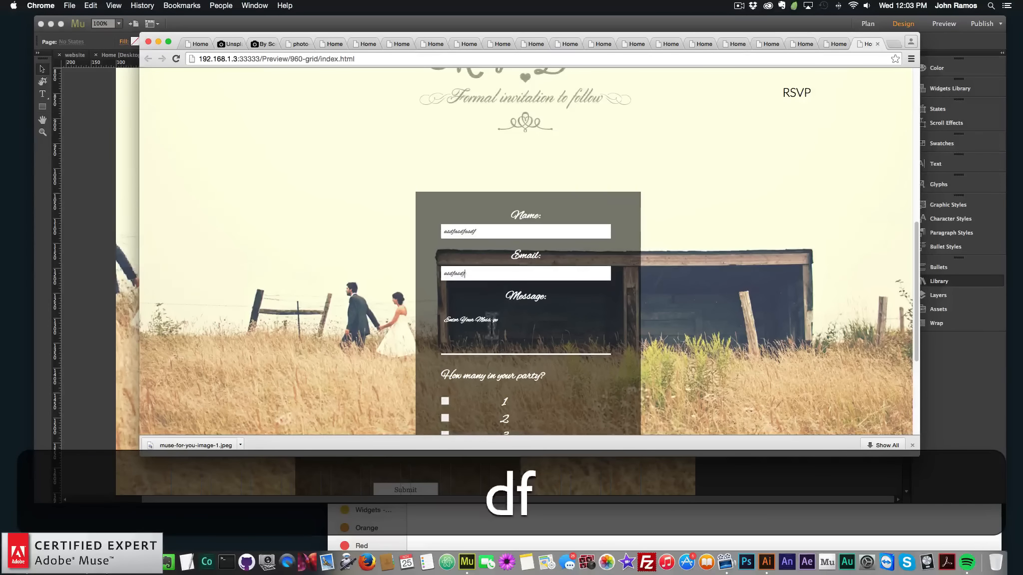
click(495, 344)
text(asdfasdfasdf)
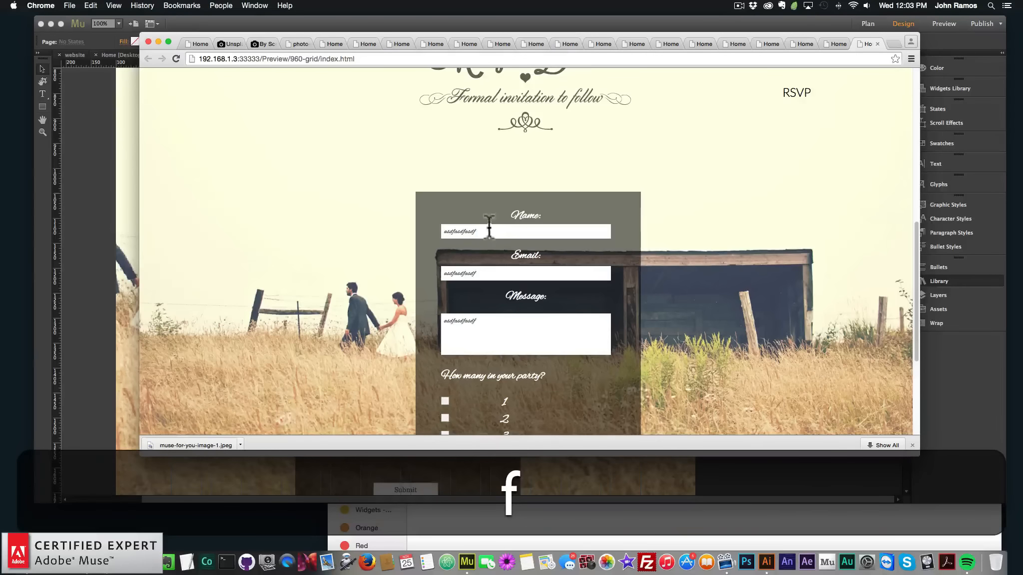
double_click(489, 231)
key(BackSpace)
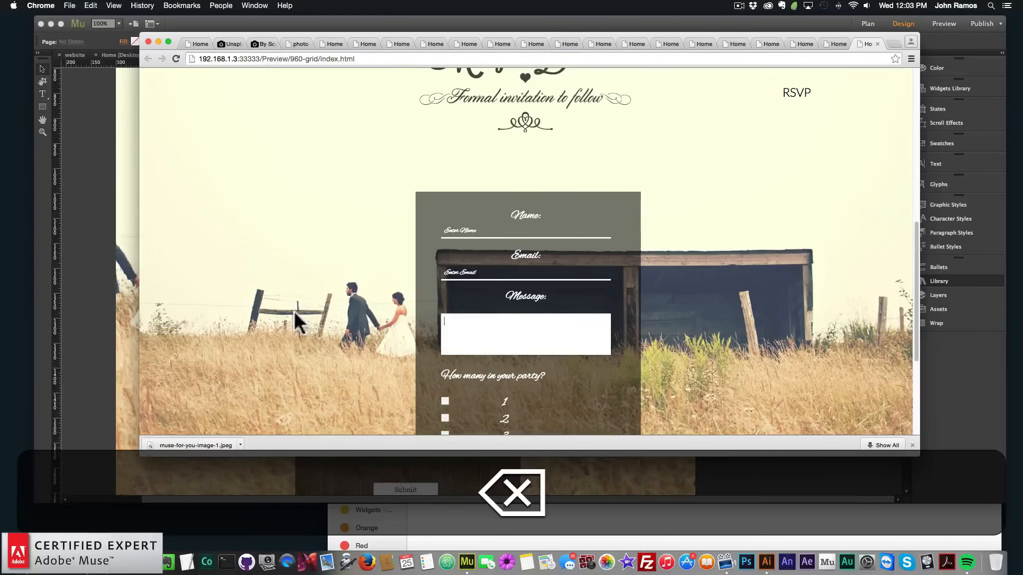
click(59, 241)
click(314, 228)
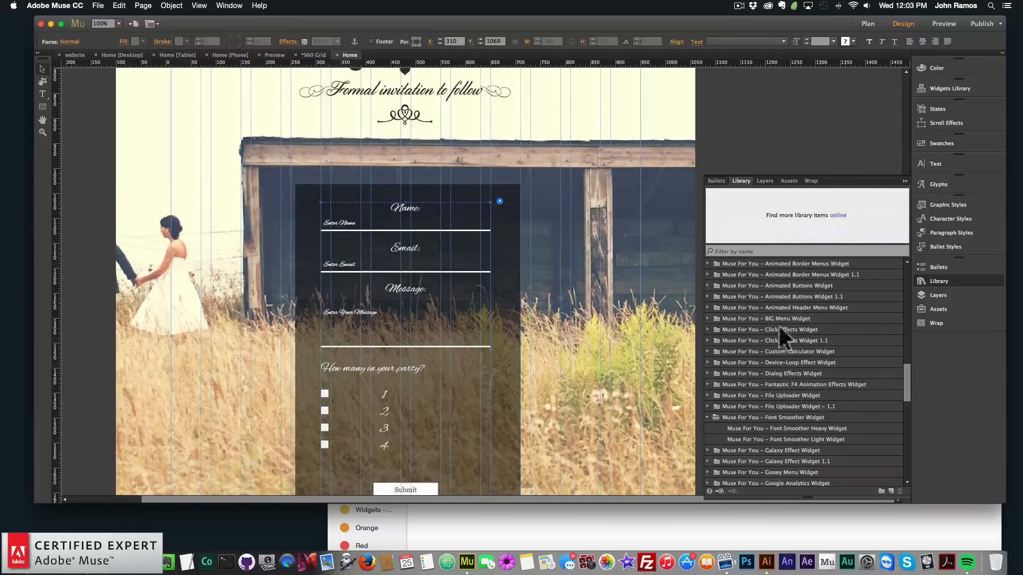
Add the Font Smoother Light widget from the library to the page's top-left corner
scroll(904, 382, down, 2)
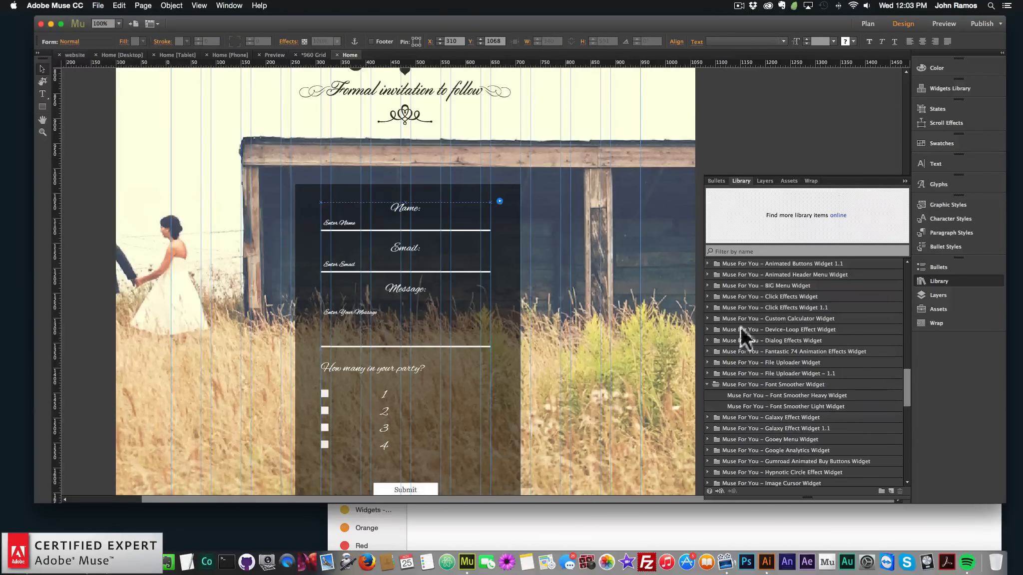
scroll(648, 279, up, 10)
scroll(648, 278, up, 3)
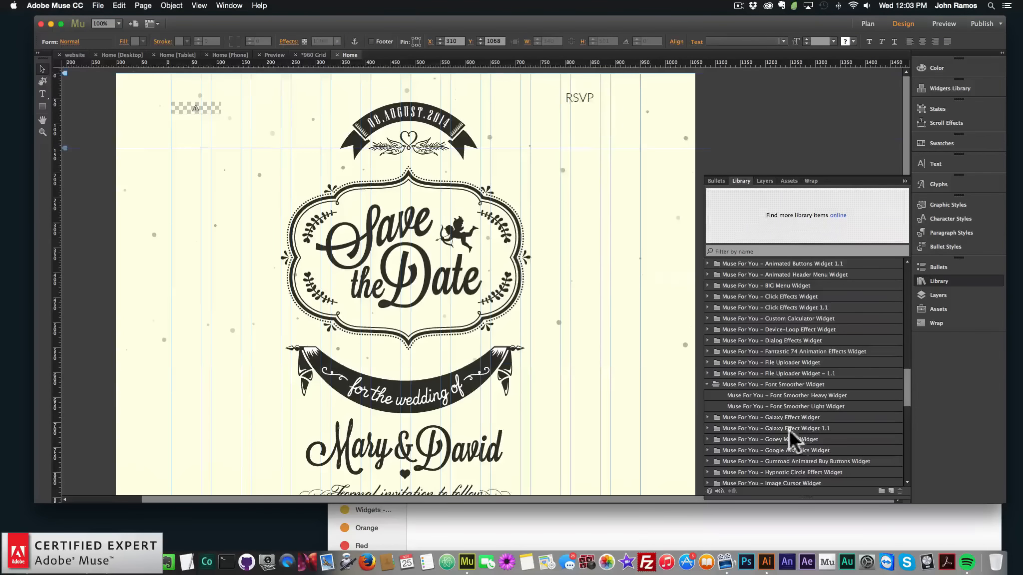
click(790, 406)
drag(794, 405, 172, 154)
Preview the page in the browser and return to the layout
key(shift+super+e)
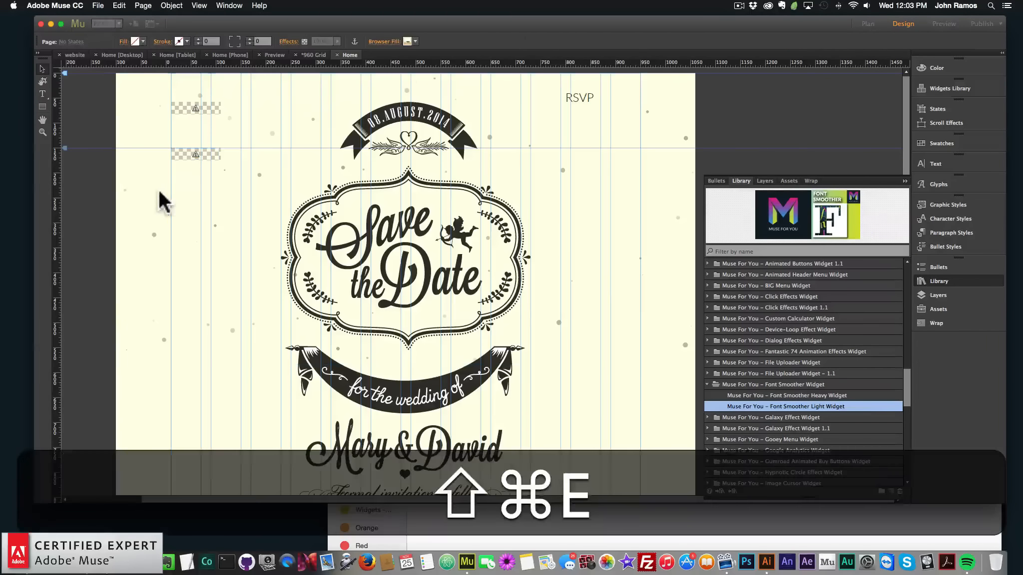
click(611, 304)
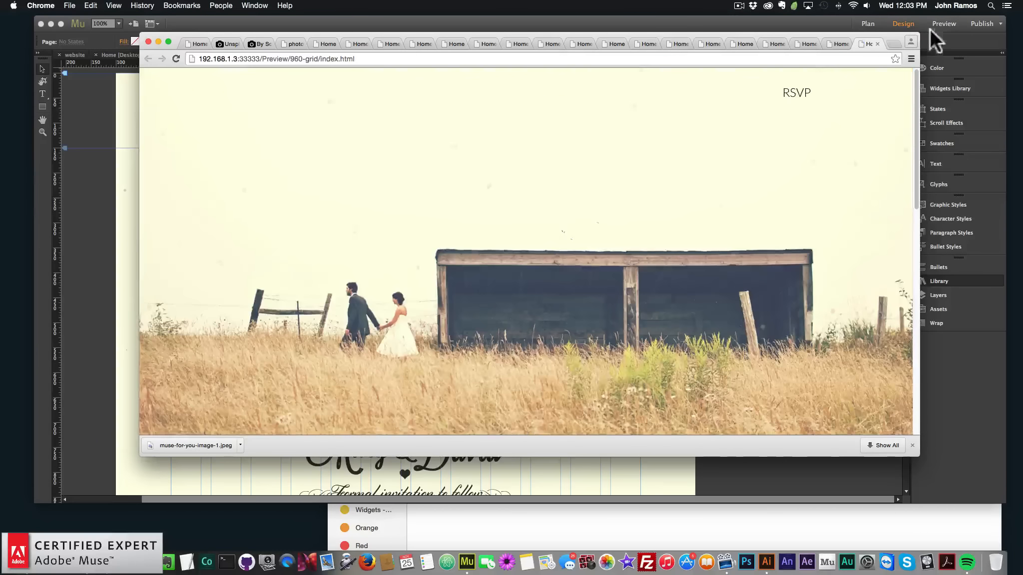
click(108, 194)
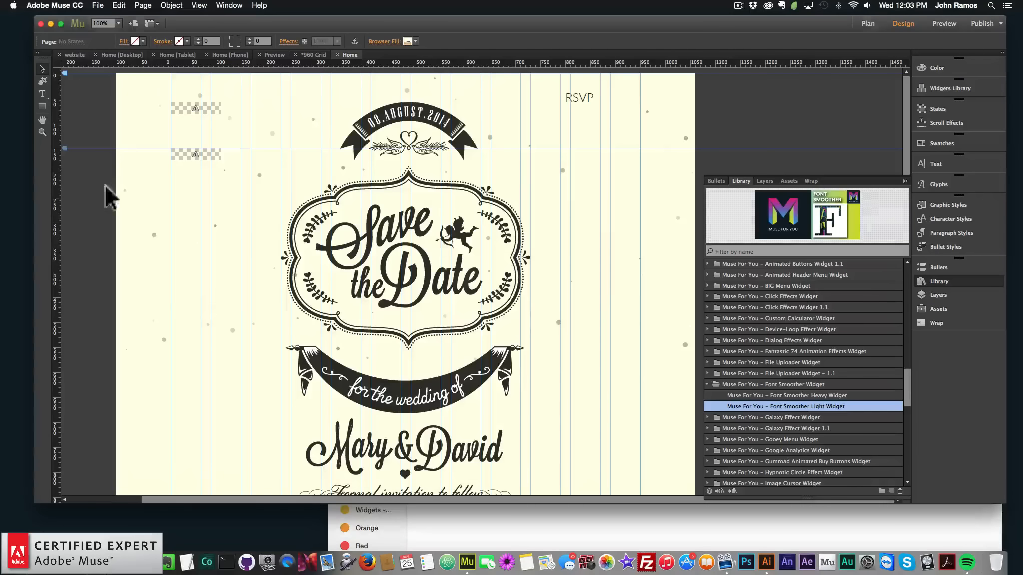
Open a fresh browser preview of the page, scroll through the form, and return to the layout
click(98, 6)
click(111, 165)
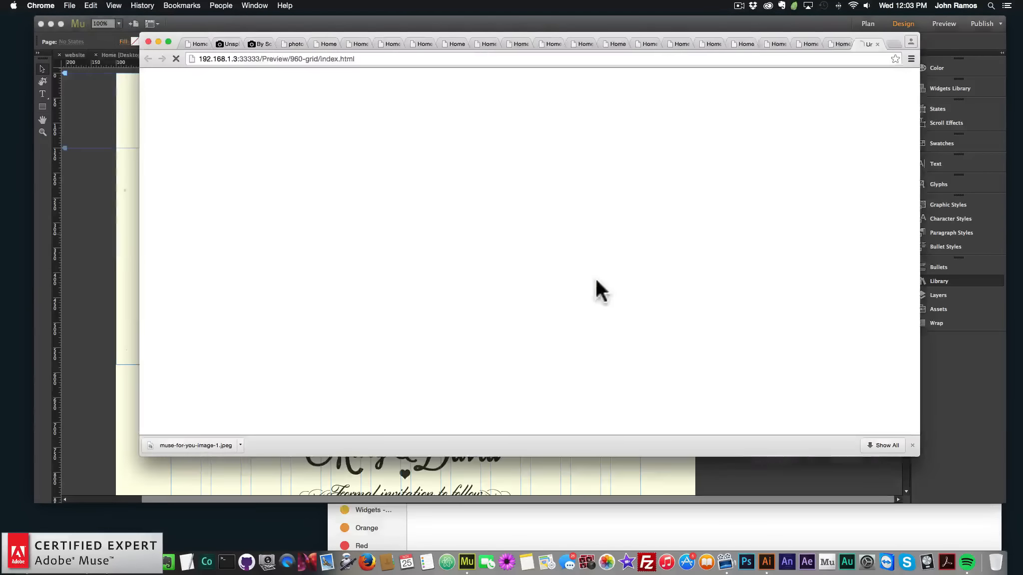
scroll(612, 329, down, 10)
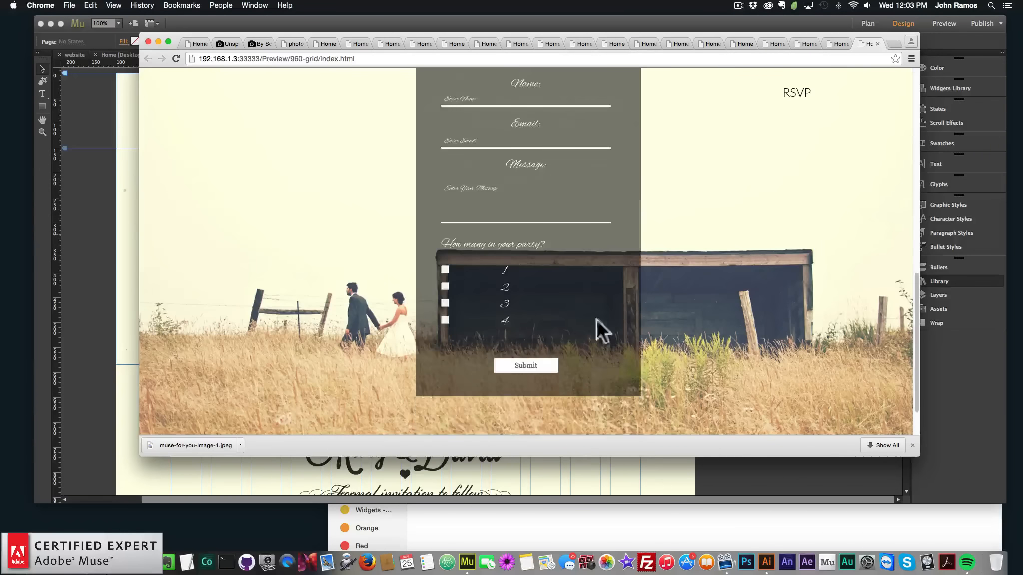
scroll(564, 252, up, 4)
scroll(552, 325, up, 5)
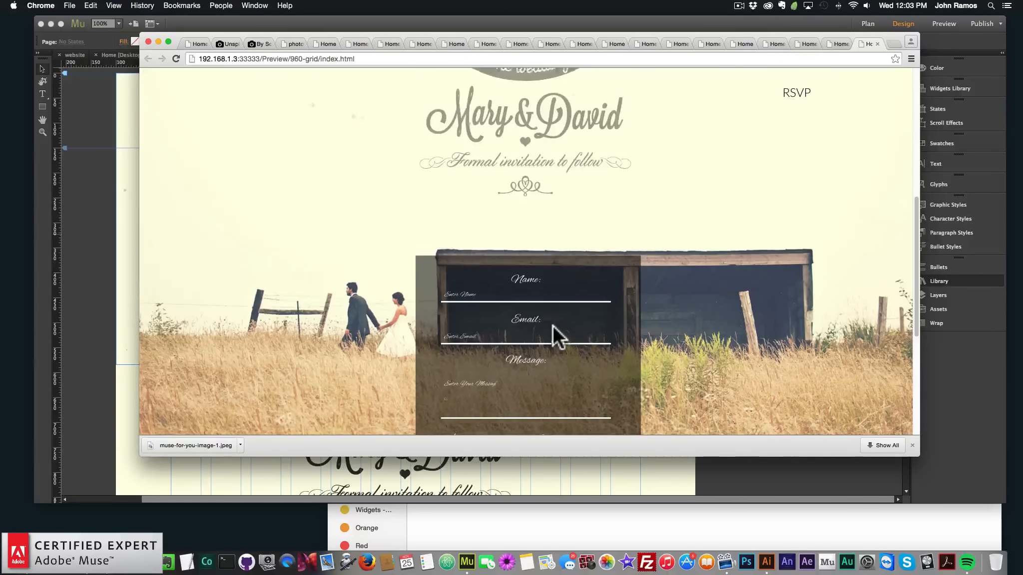
click(38, 206)
Place an anchor named rsvp just above the form on the page
scroll(419, 380, down, 6)
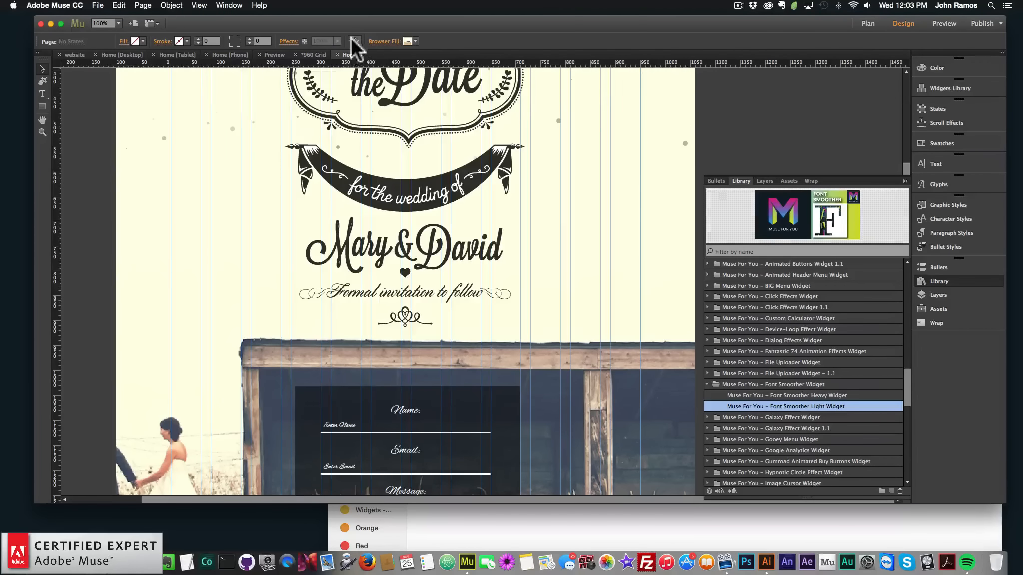
mouse_move(355, 41)
mouse_down()
mouse_move(421, 349)
mouse_move(400, 358)
mouse_up()
text(R)
key(BackSpace)
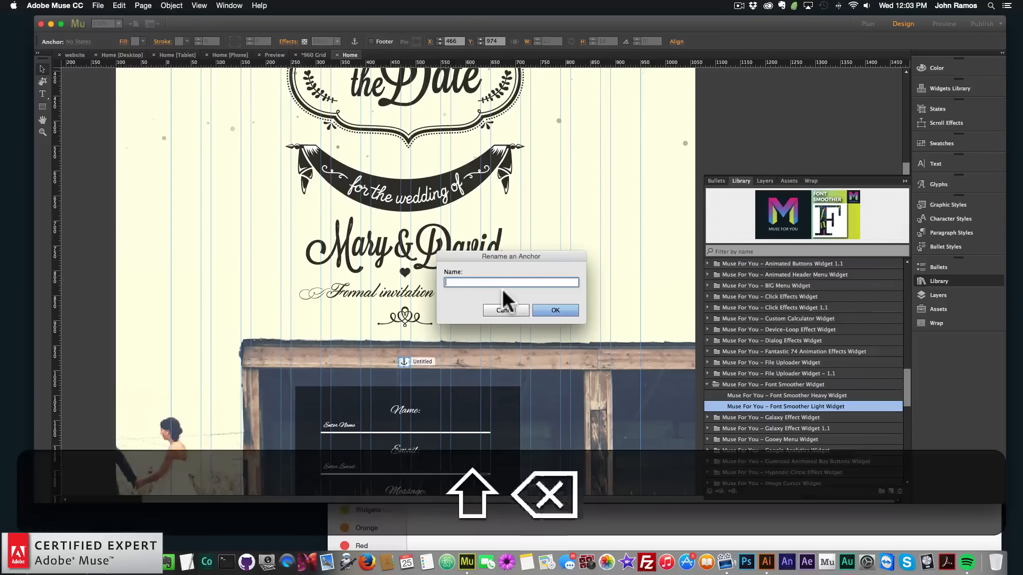
text(rsvp)
key(Return)
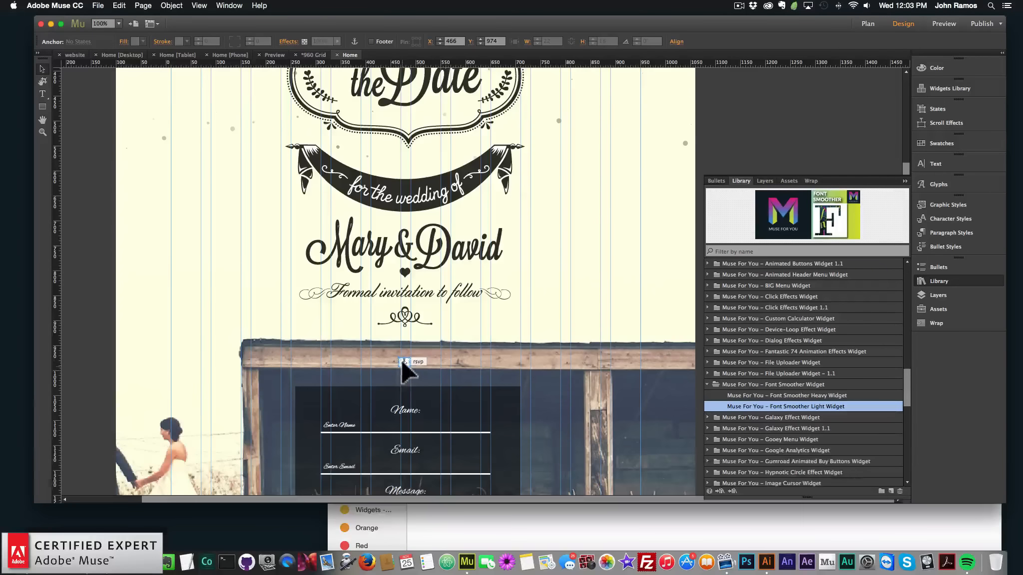
drag(405, 362, 406, 361)
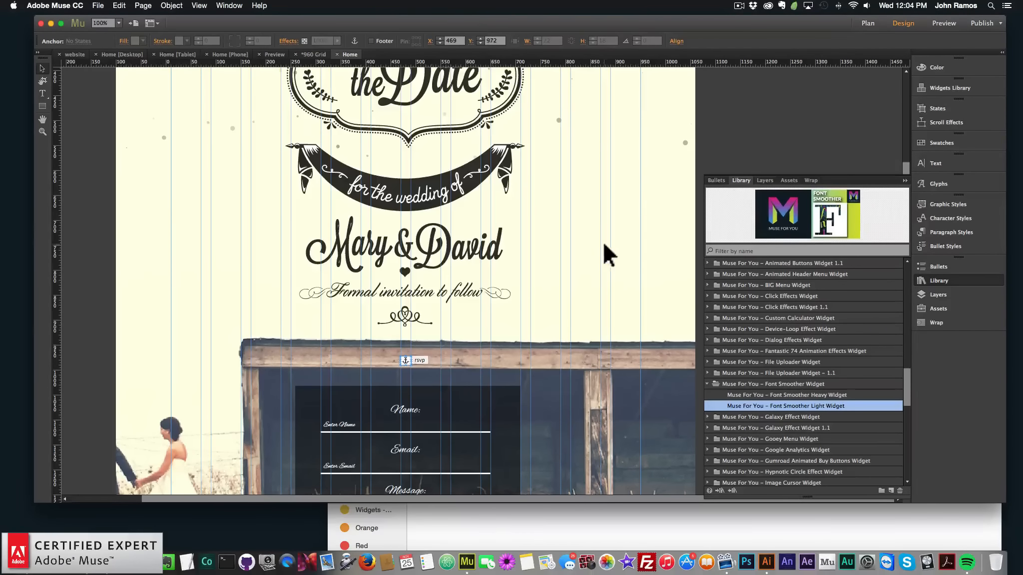
Link the RSVP text at the top of the page to the rsvp anchor
scroll(602, 240, up, 5)
click(584, 101)
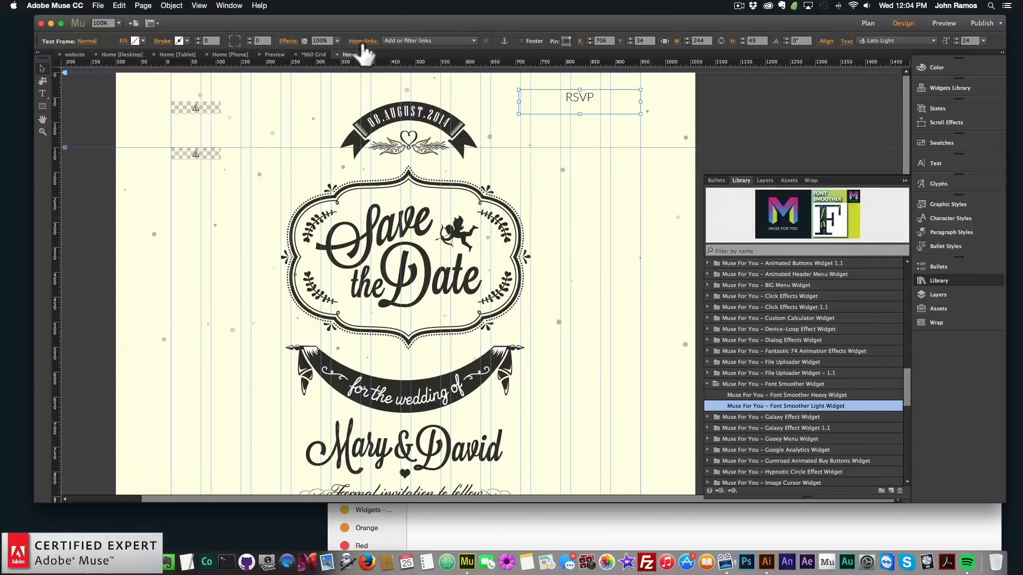
click(412, 41)
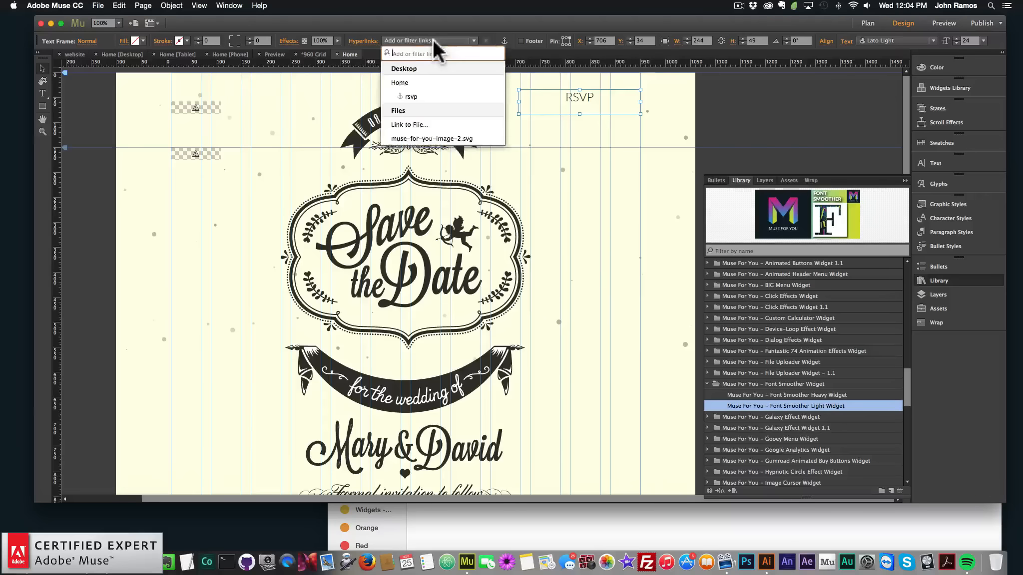
click(419, 93)
click(103, 181)
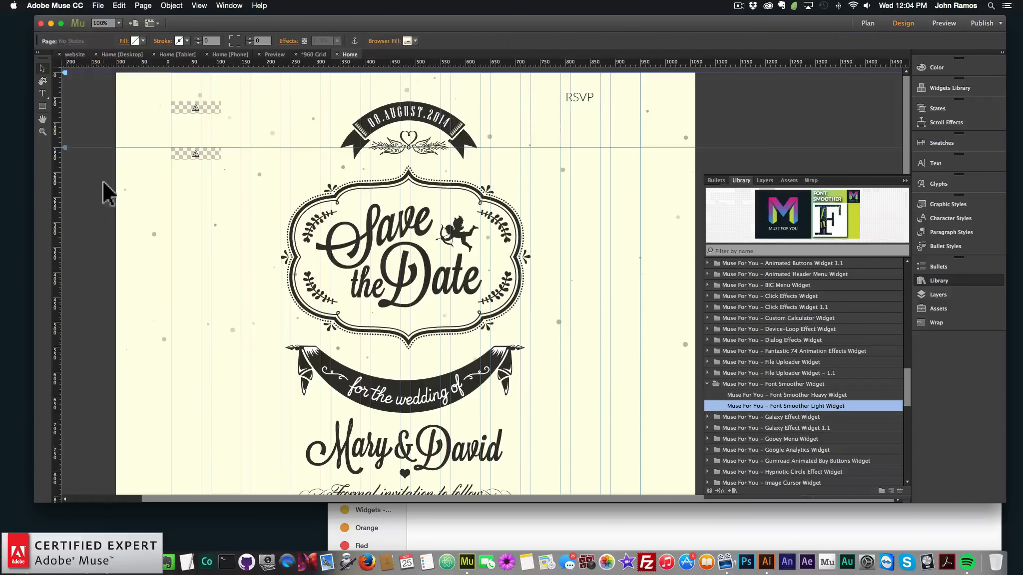
Preview the page in the browser and follow the RSVP link down to the form
click(98, 5)
click(129, 163)
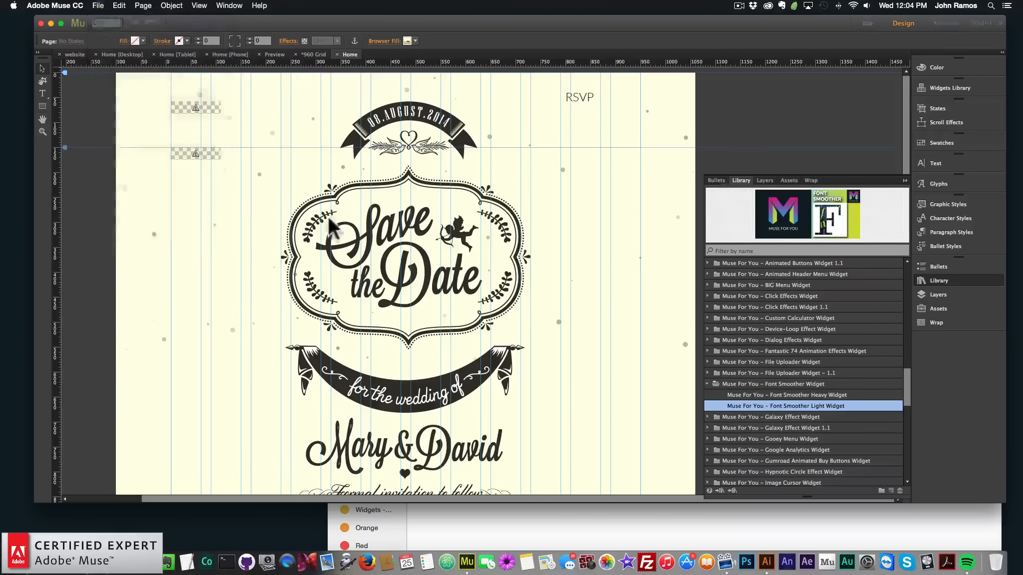
click(616, 306)
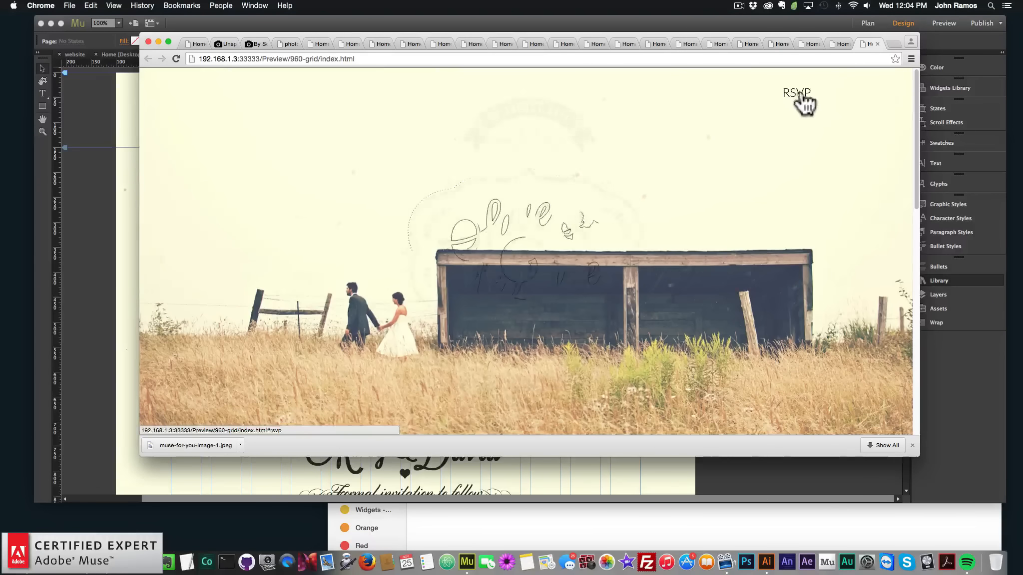
click(801, 98)
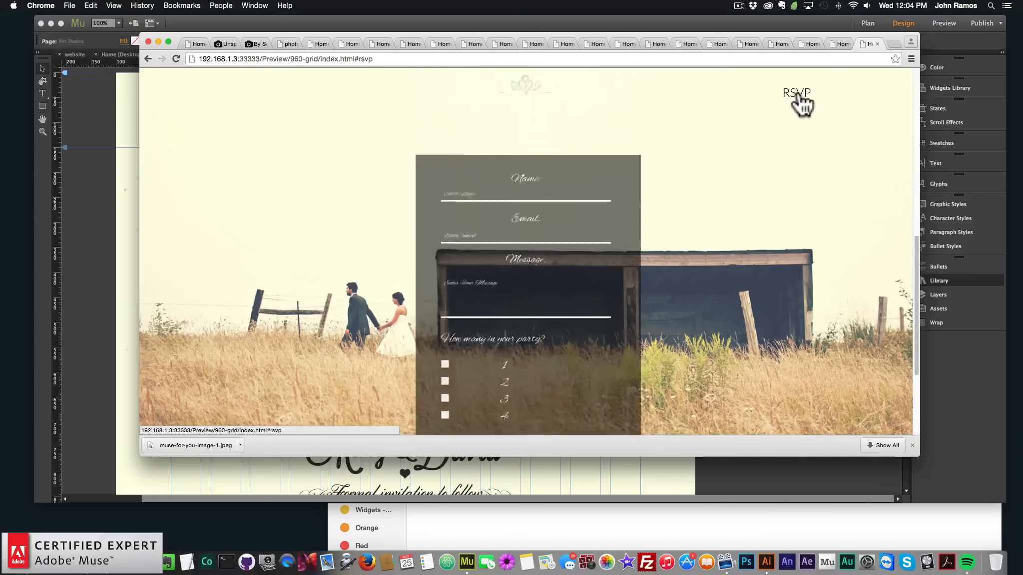
Test the form by typing in the Name field, clearing it, clicking Message and ticking the first checkbox, then return
click(524, 140)
text(asdf)
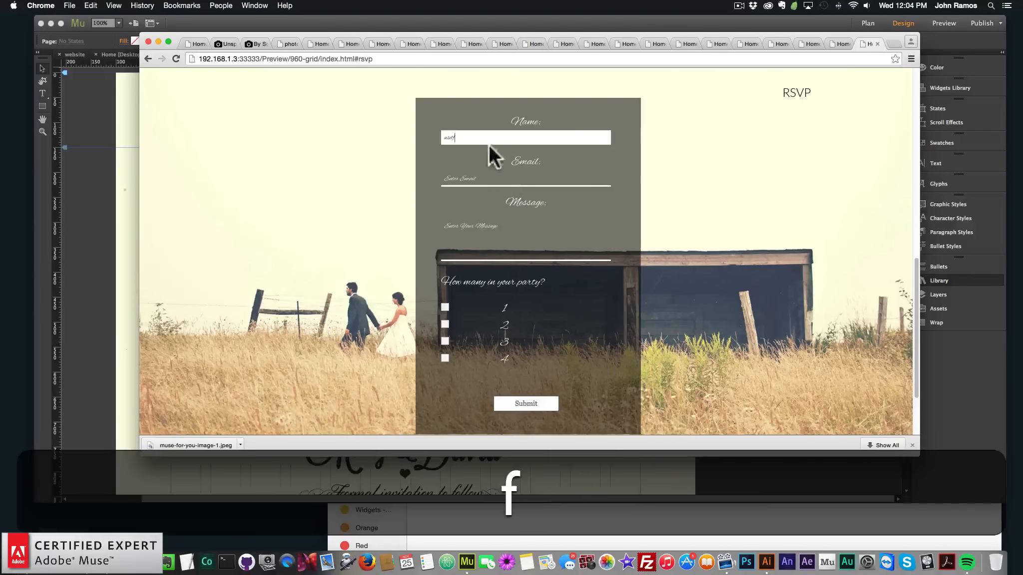
drag(489, 145, 380, 141)
key(BackSpace)
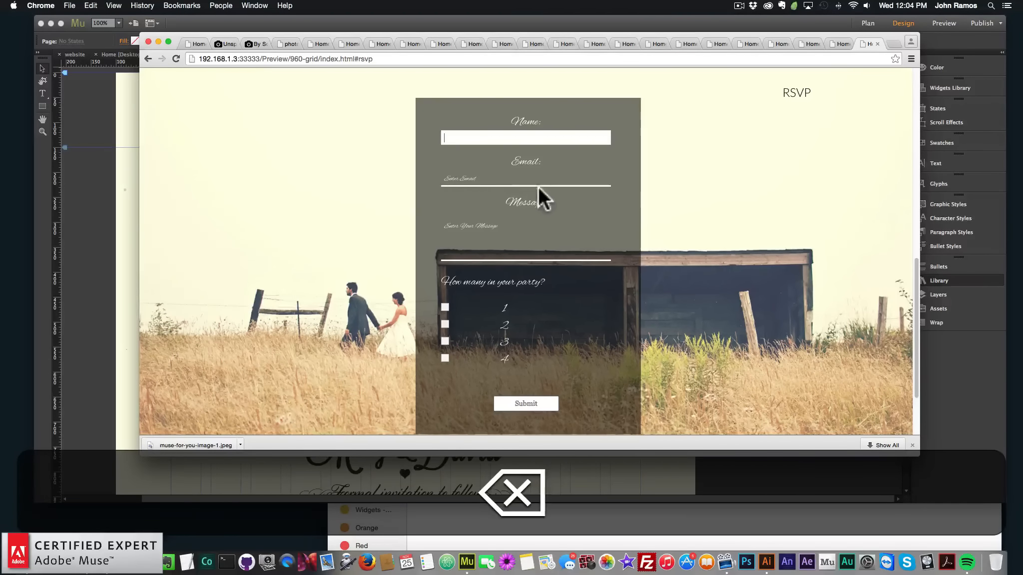
click(494, 237)
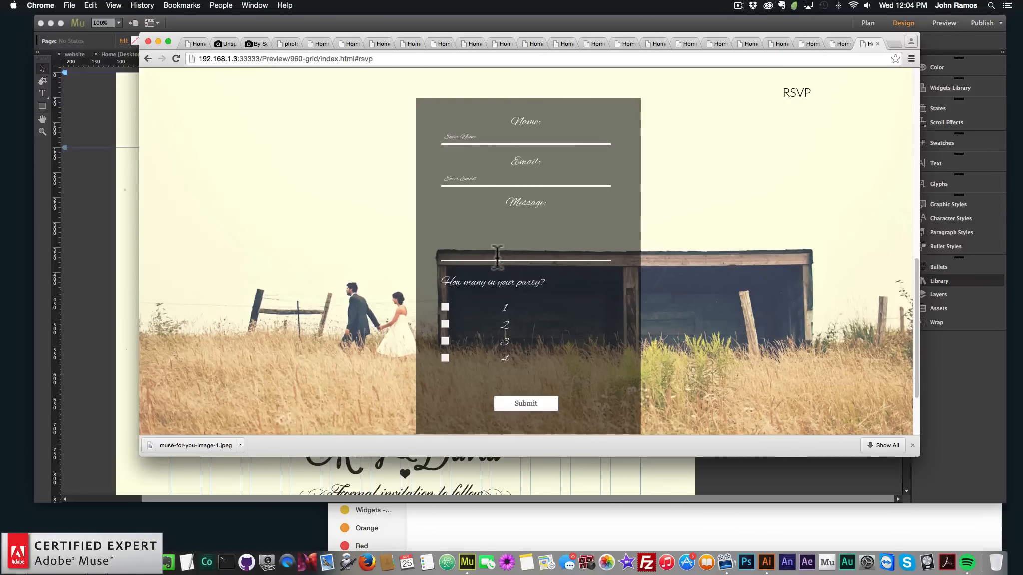
click(444, 307)
click(445, 308)
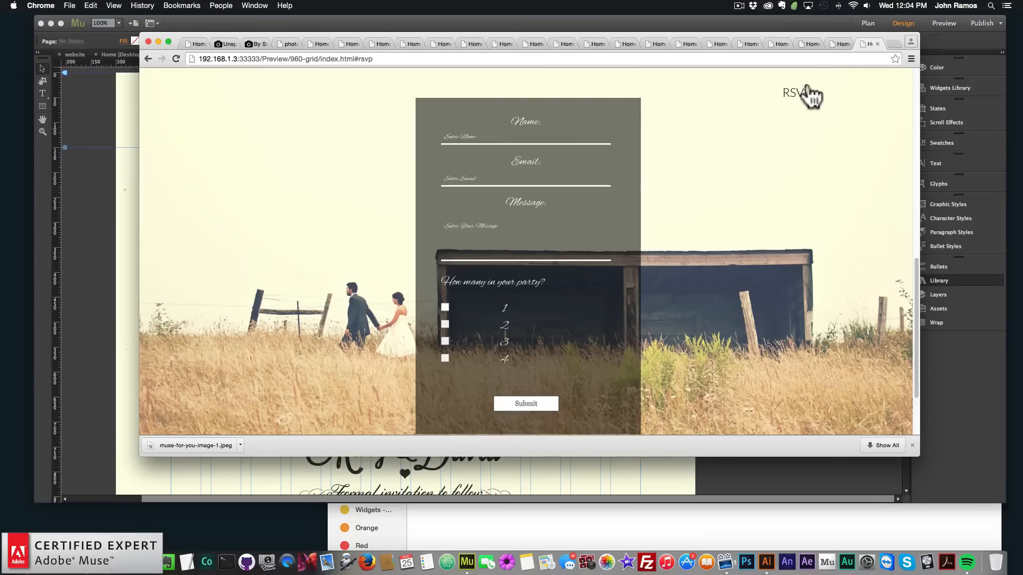
click(80, 331)
Restyle the Submit button's label in the Alex Brush font at size 24
scroll(85, 329, down, 15)
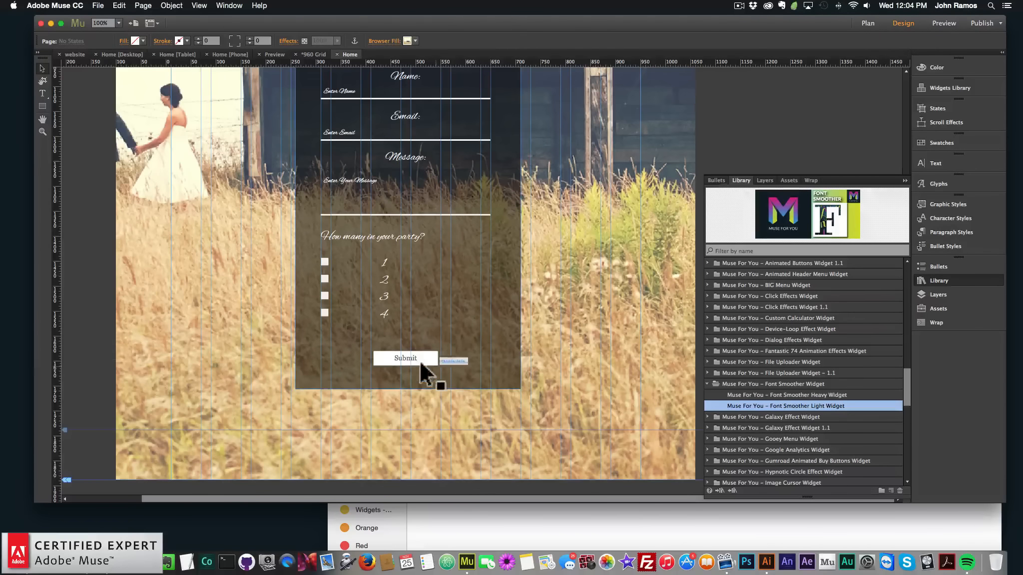
click(409, 355)
double_click(407, 356)
drag(417, 355, 352, 359)
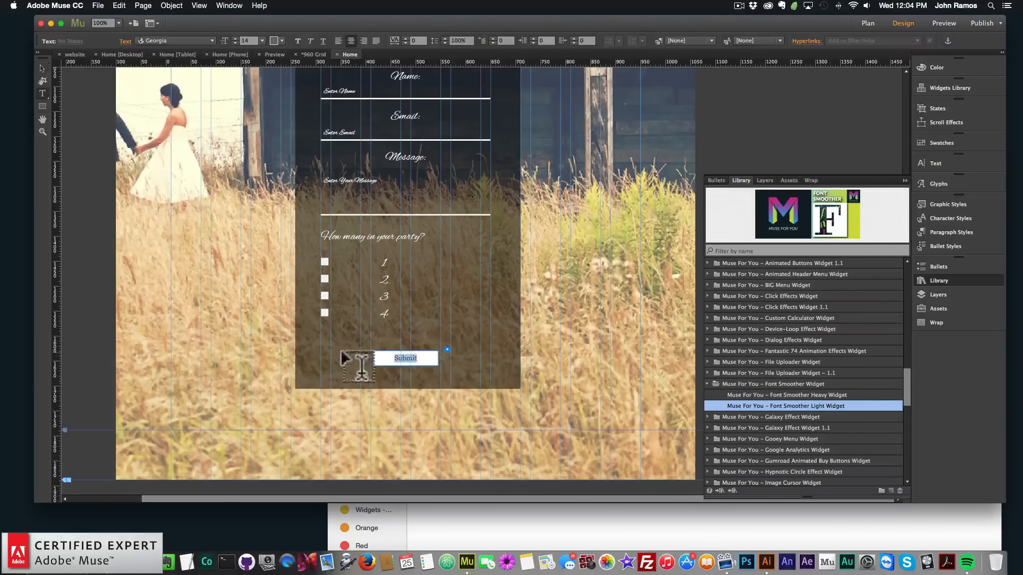
click(196, 40)
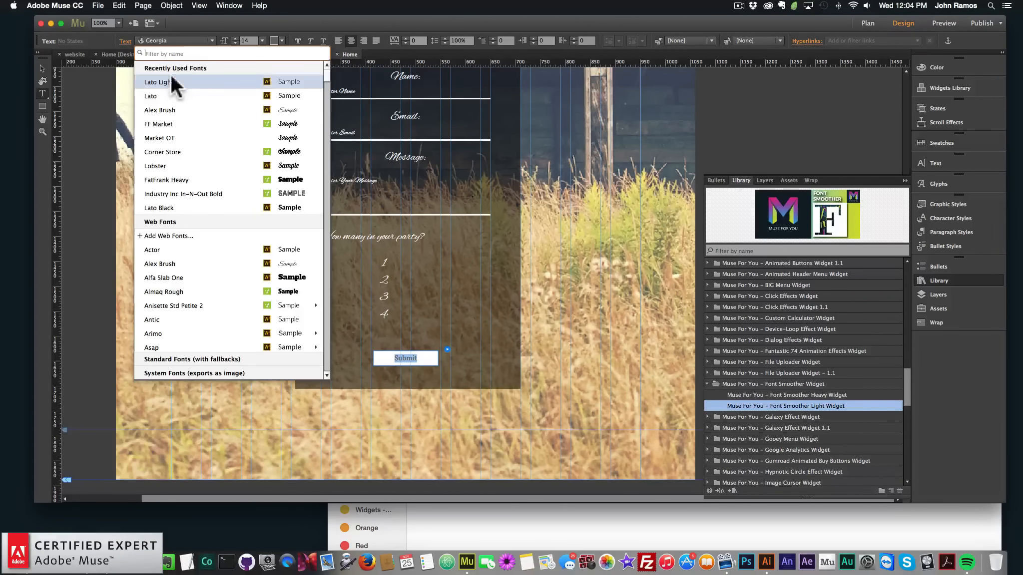
click(176, 80)
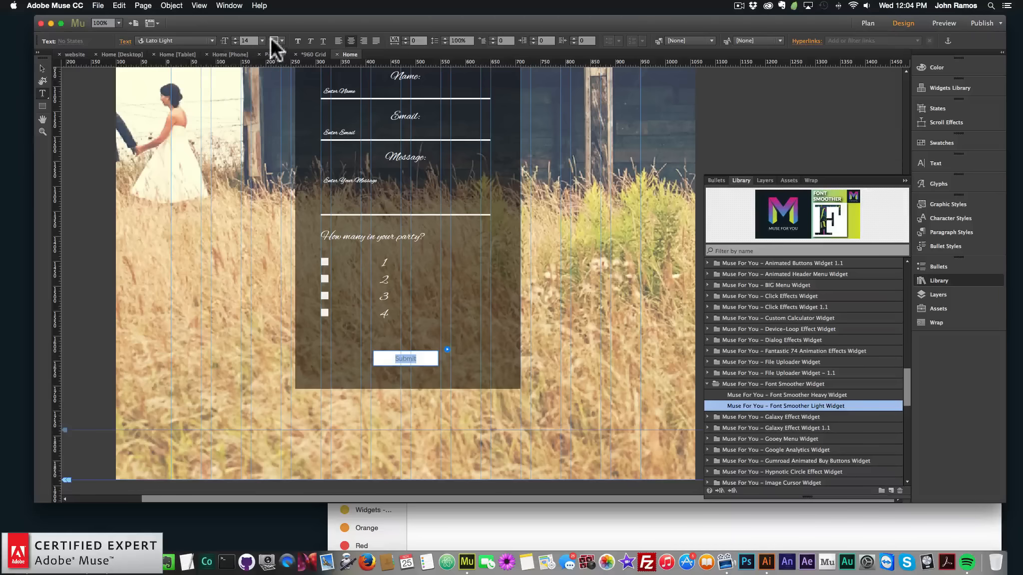
click(188, 40)
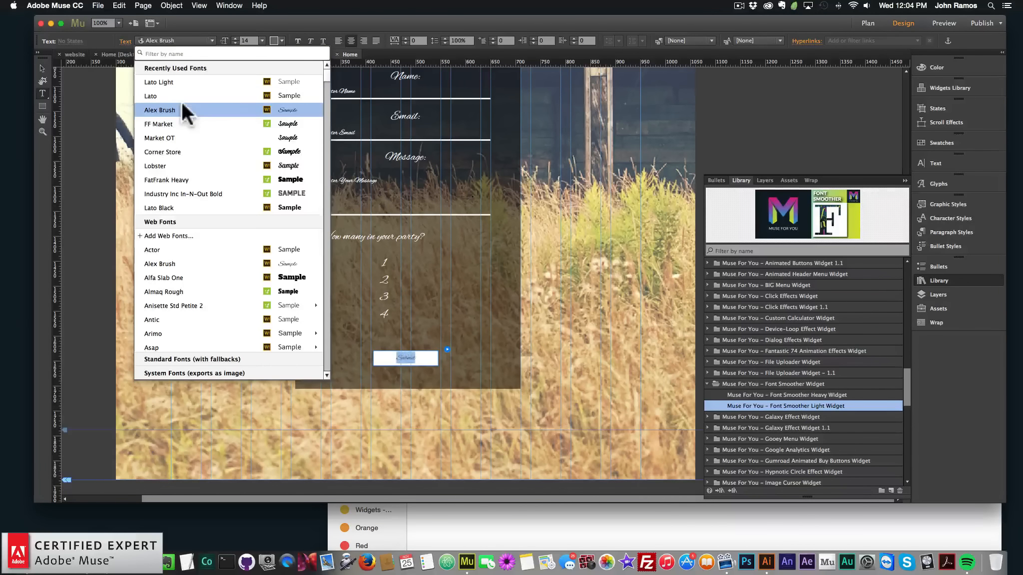
click(182, 104)
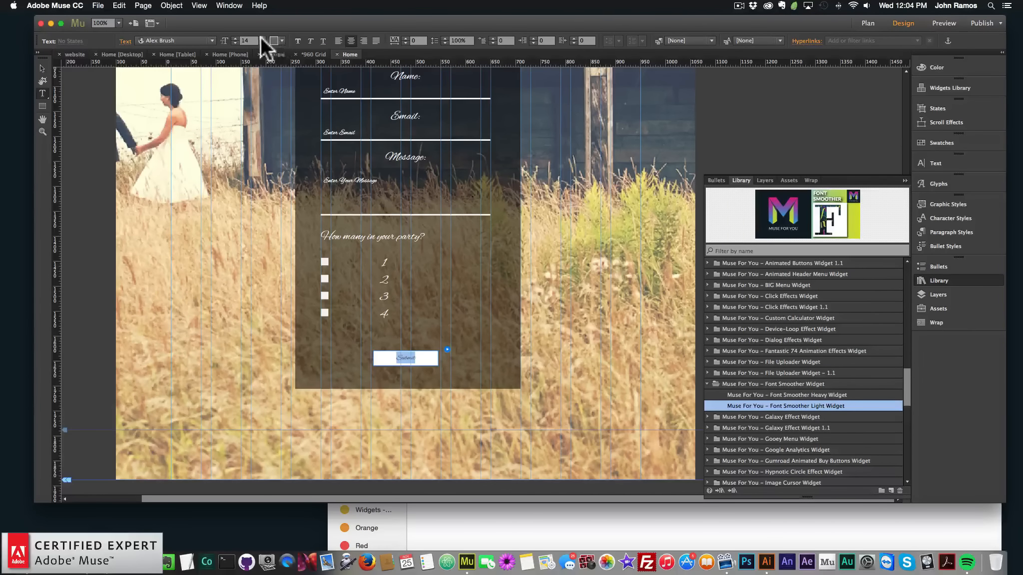
click(262, 40)
click(266, 139)
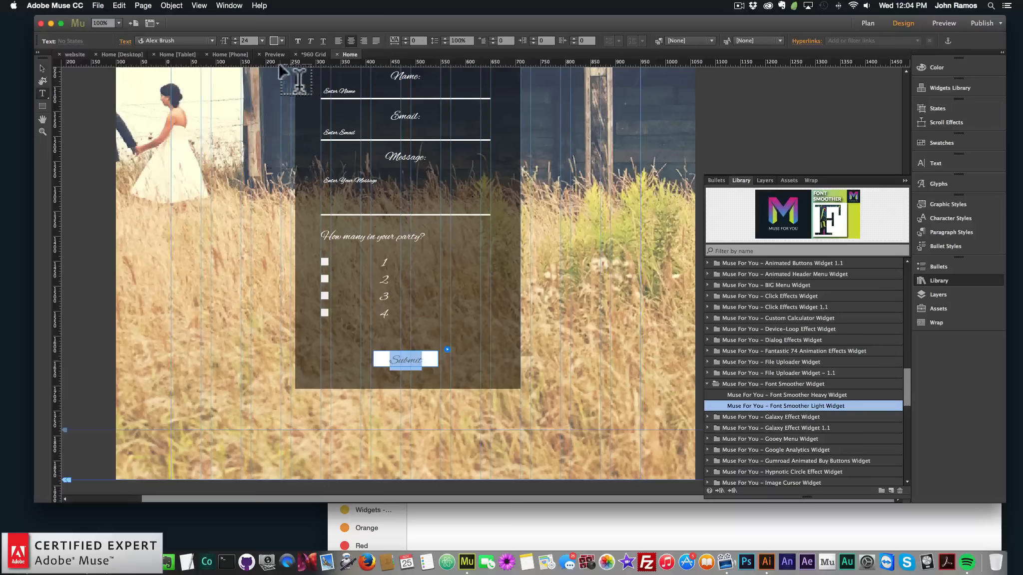
click(282, 40)
click(37, 65)
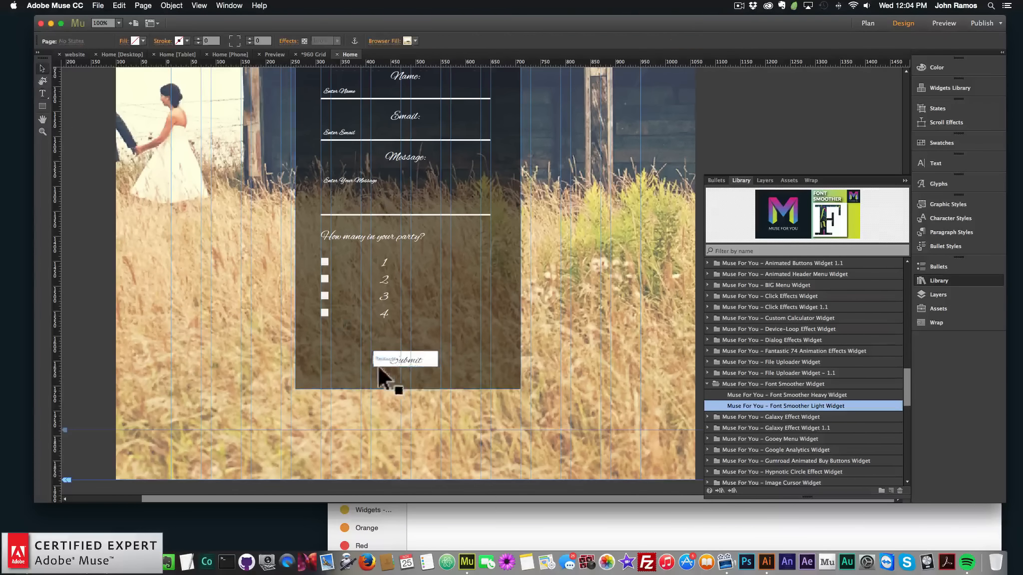
Resize the Submit button's height slightly, to about 40 px
click(412, 356)
click(407, 360)
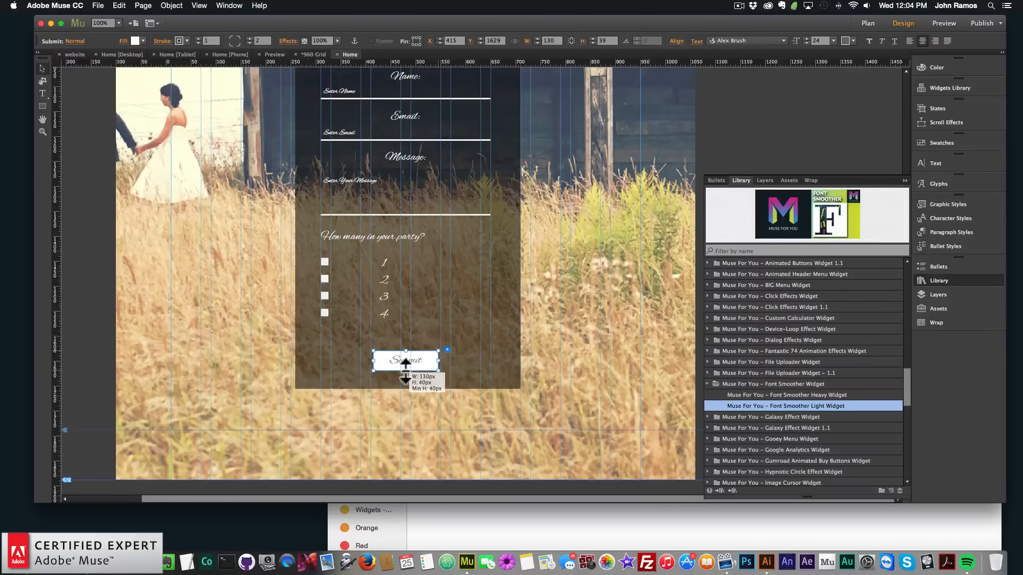
drag(405, 371, 406, 370)
click(94, 277)
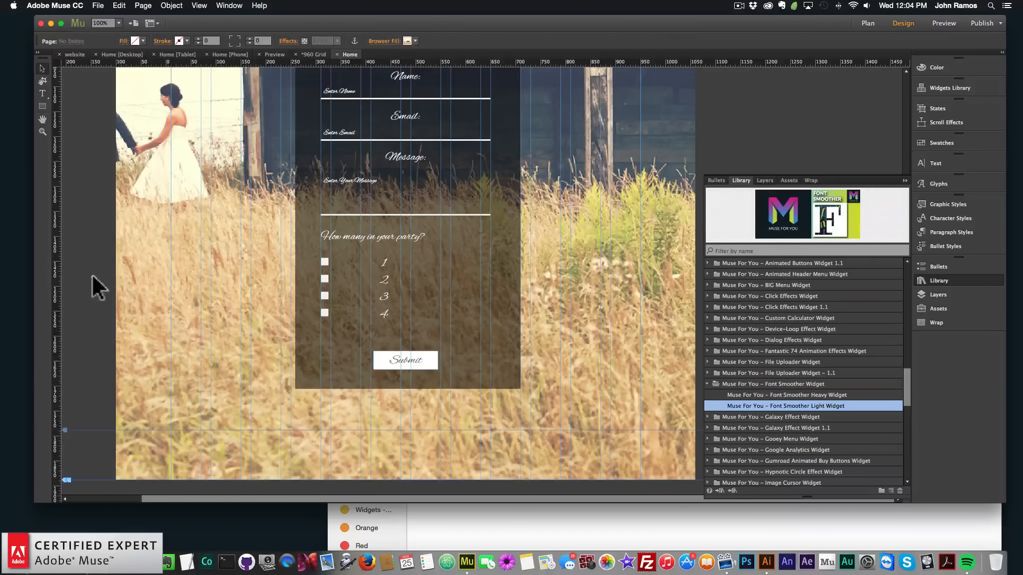
Preview the page in the browser again and test the RSVP link jumping to the form
click(98, 5)
click(131, 163)
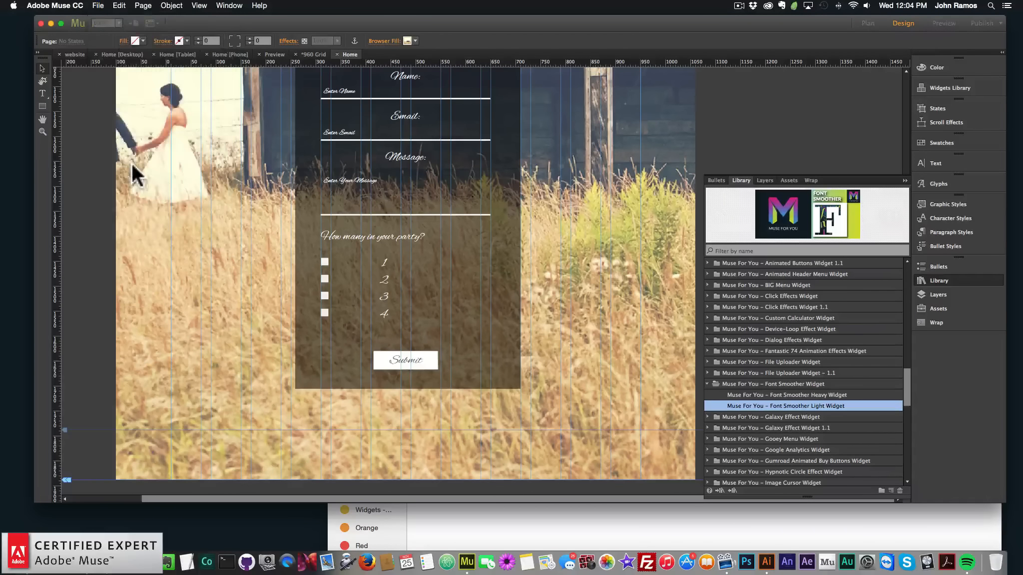
click(612, 307)
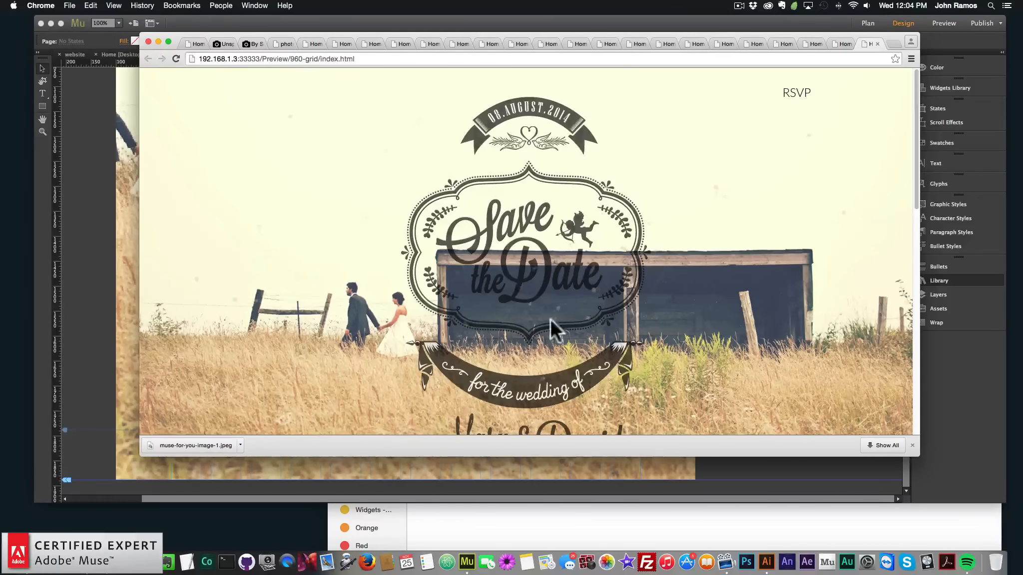
click(788, 94)
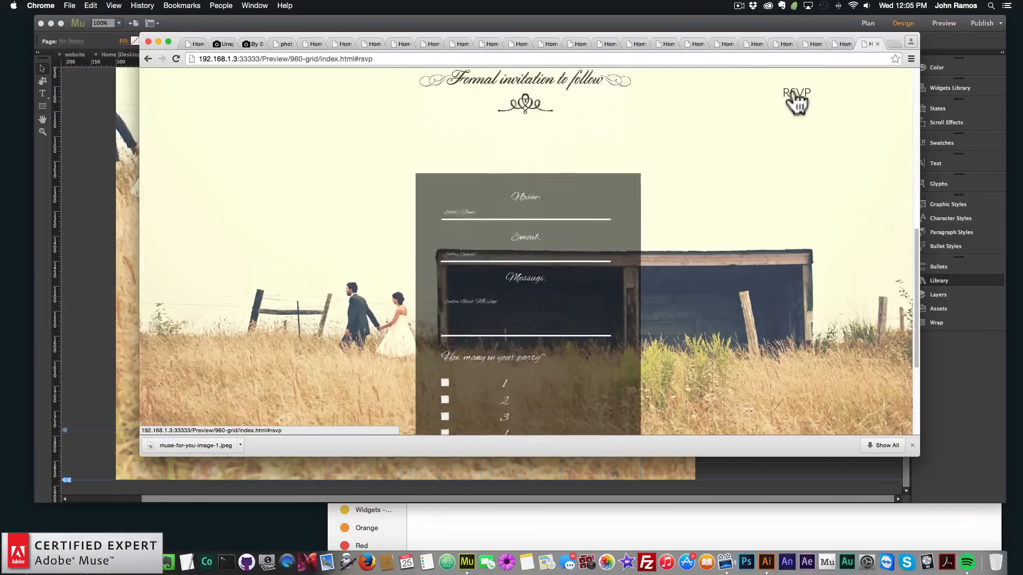
Examine the contact form's After Sending option in its form settings
scroll(598, 221, down, 2)
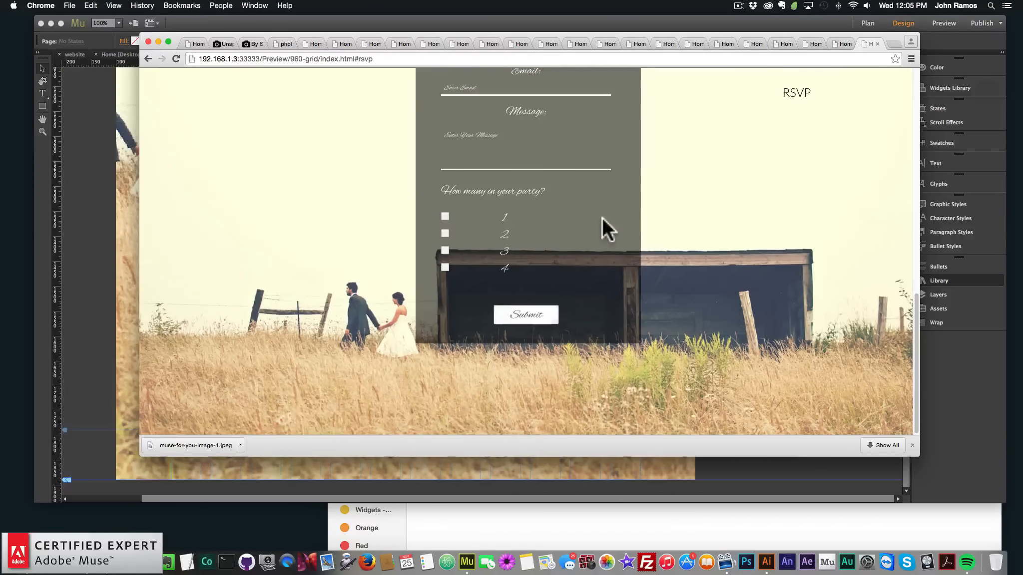
scroll(602, 217, up, 3)
click(84, 244)
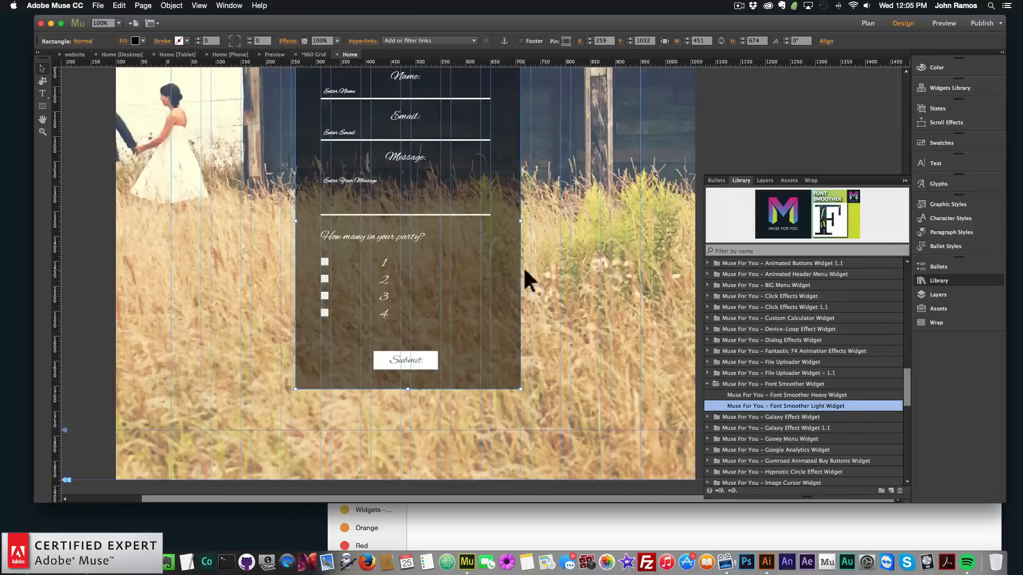
scroll(523, 266, up, 5)
click(494, 231)
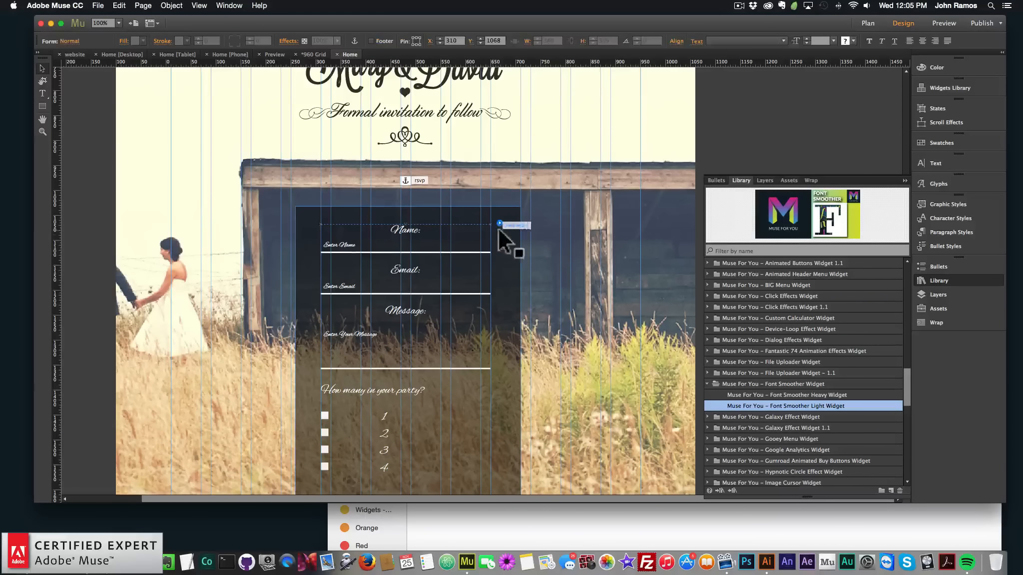
click(500, 223)
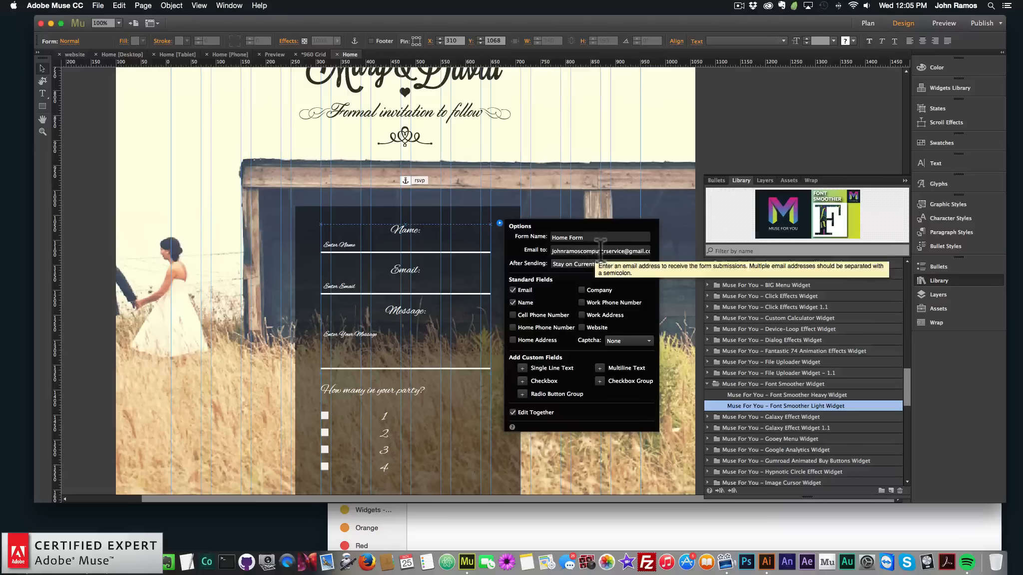
click(574, 263)
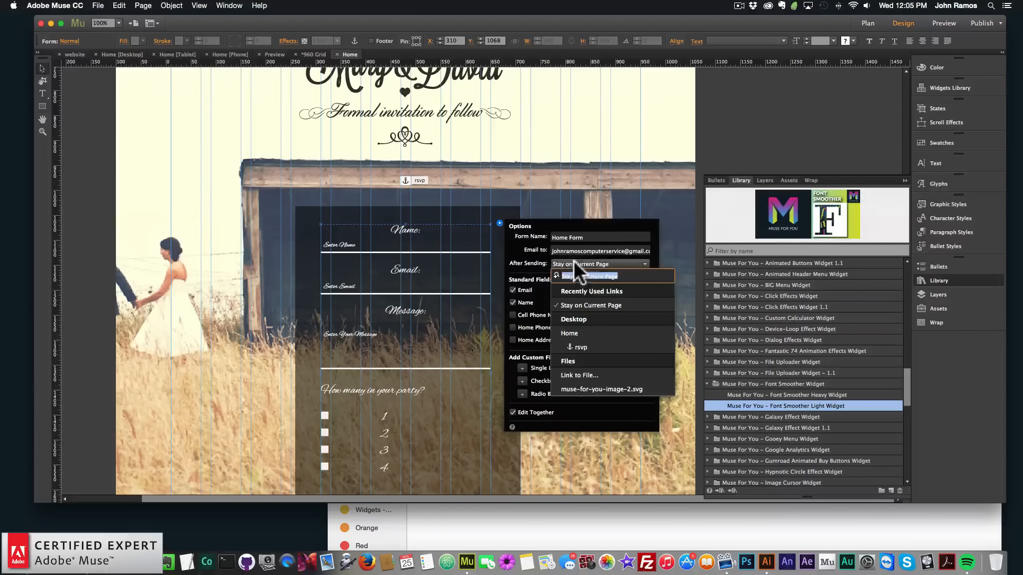
click(553, 258)
click(574, 264)
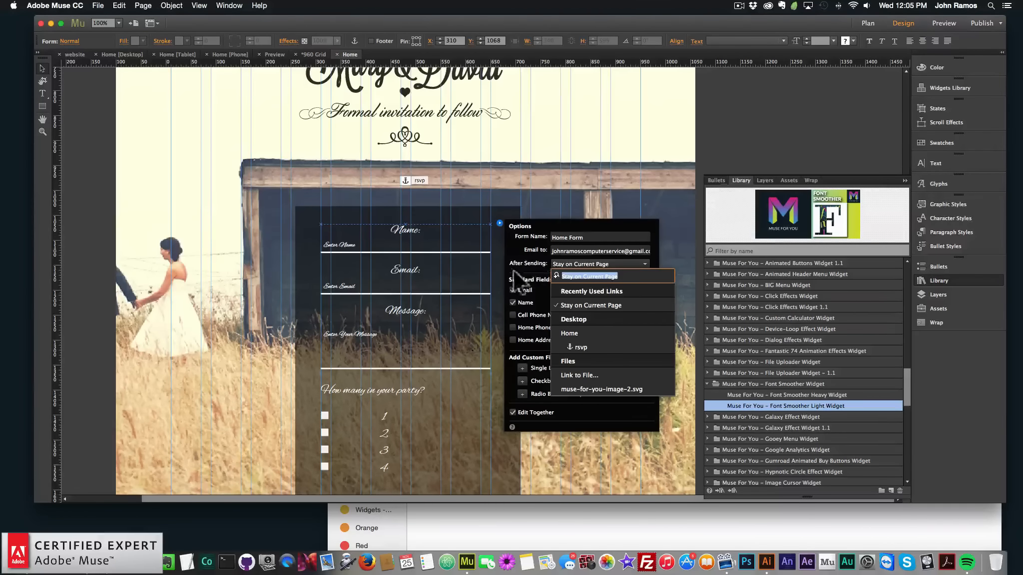
click(525, 261)
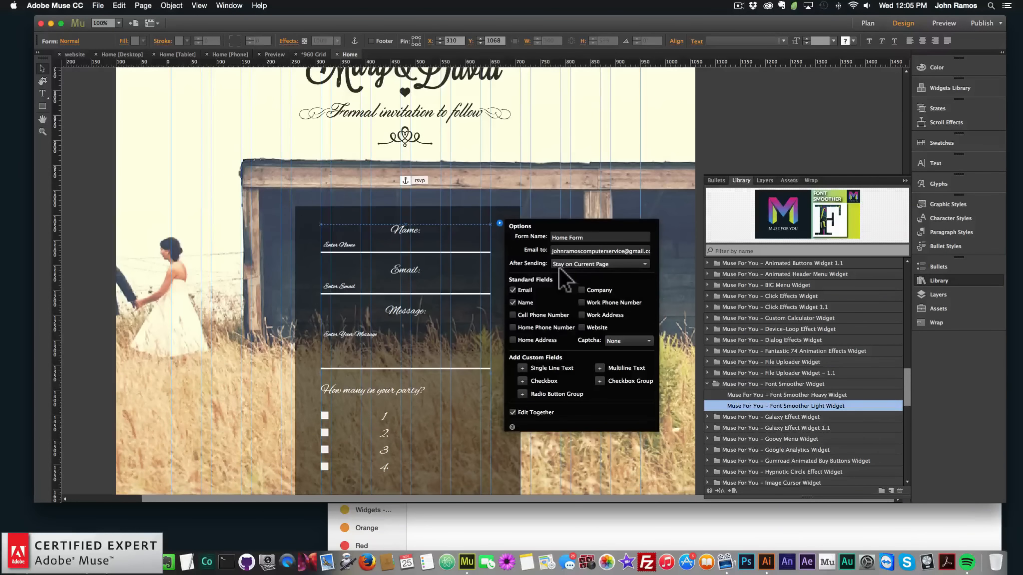
click(120, 254)
Add a tablet layout with nothing copied from the desktop and open its Home page
scroll(120, 254, down, 5)
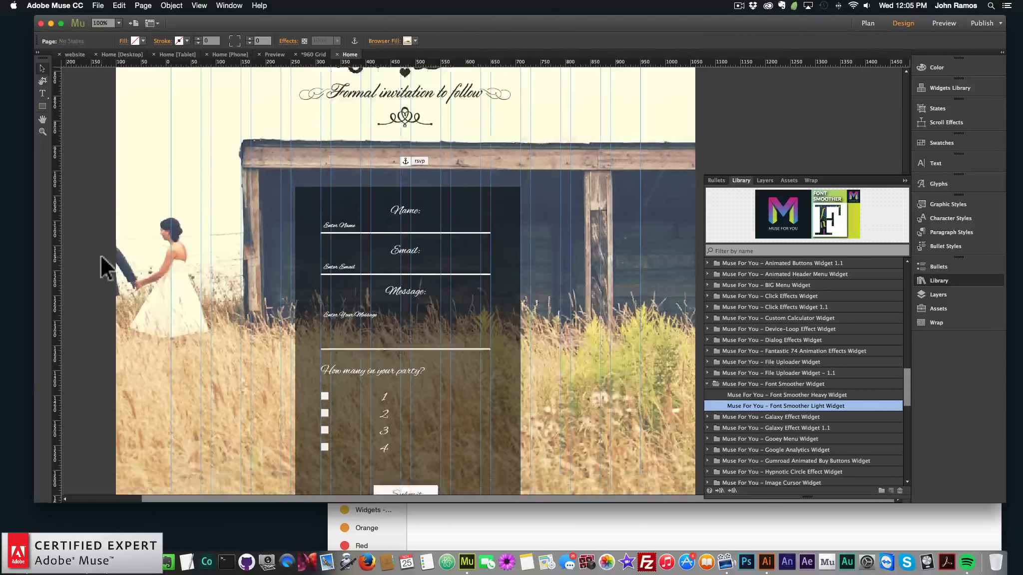
scroll(125, 252, up, 10)
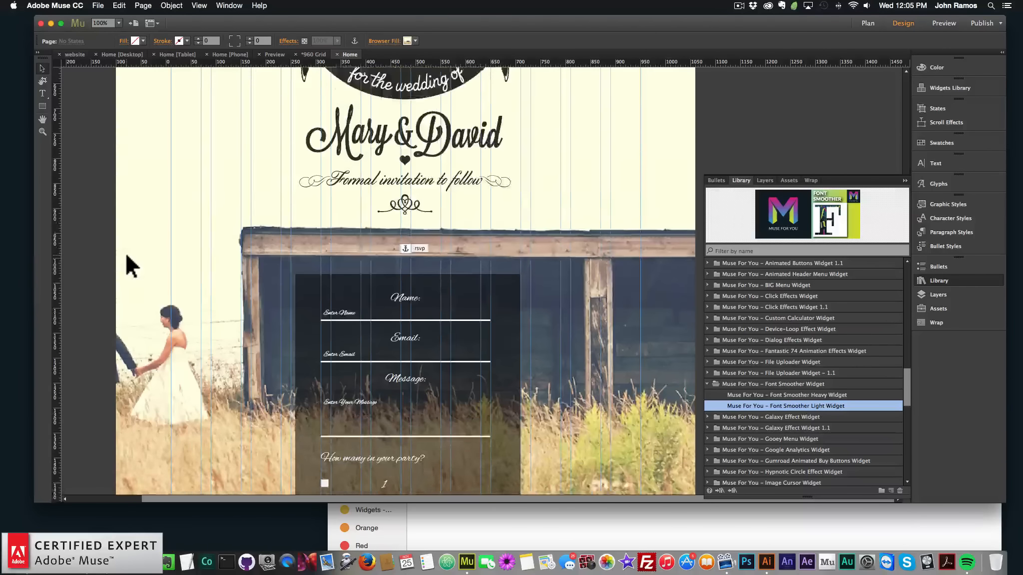
scroll(125, 251, up, 1)
scroll(541, 219, up, 4)
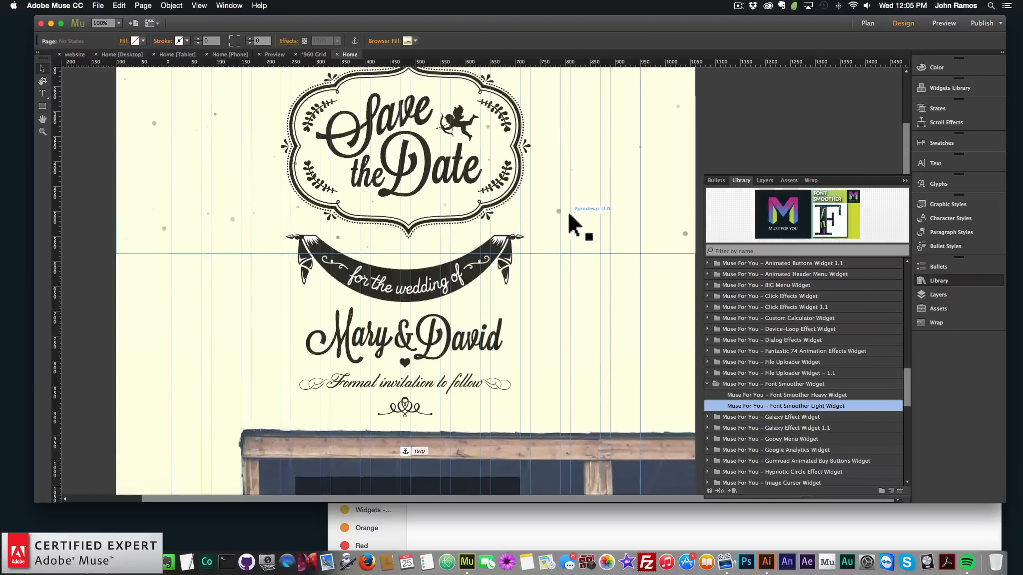
click(867, 23)
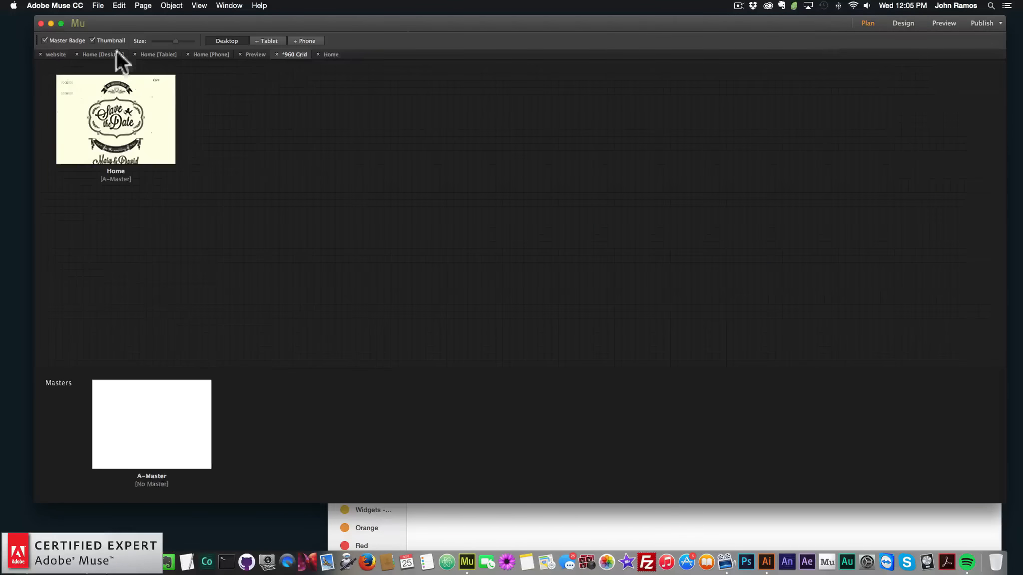
click(265, 41)
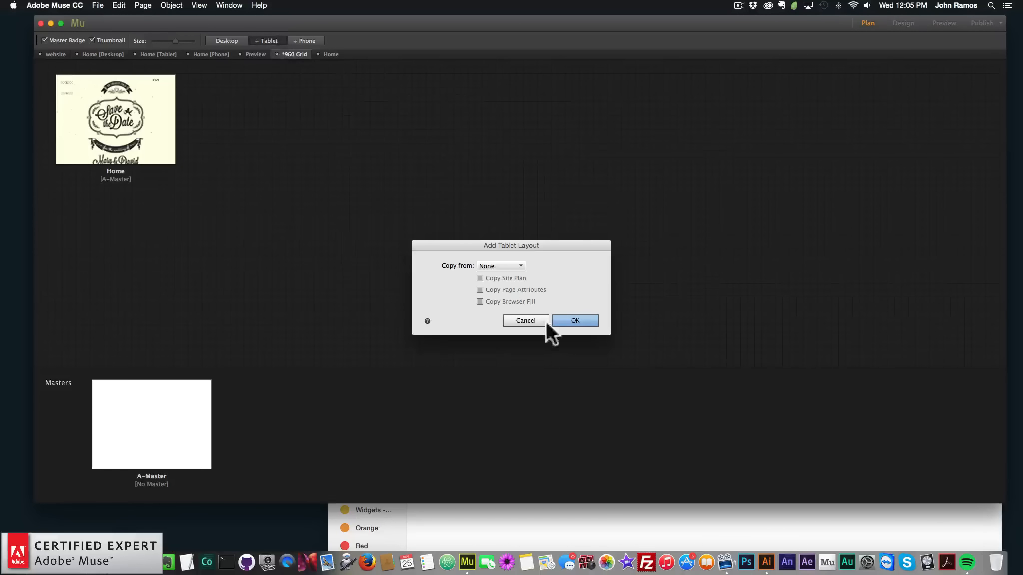
click(528, 321)
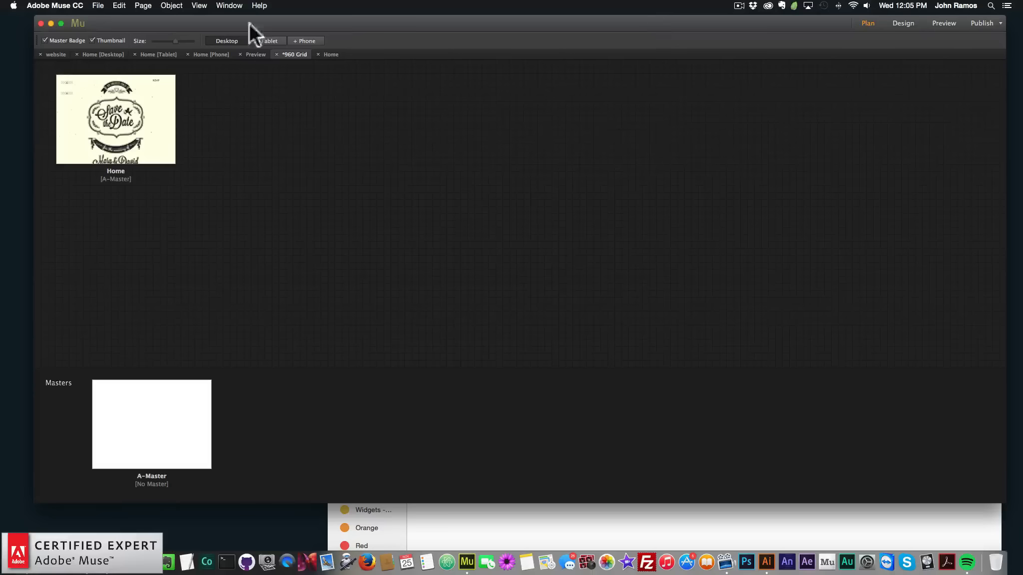
click(268, 40)
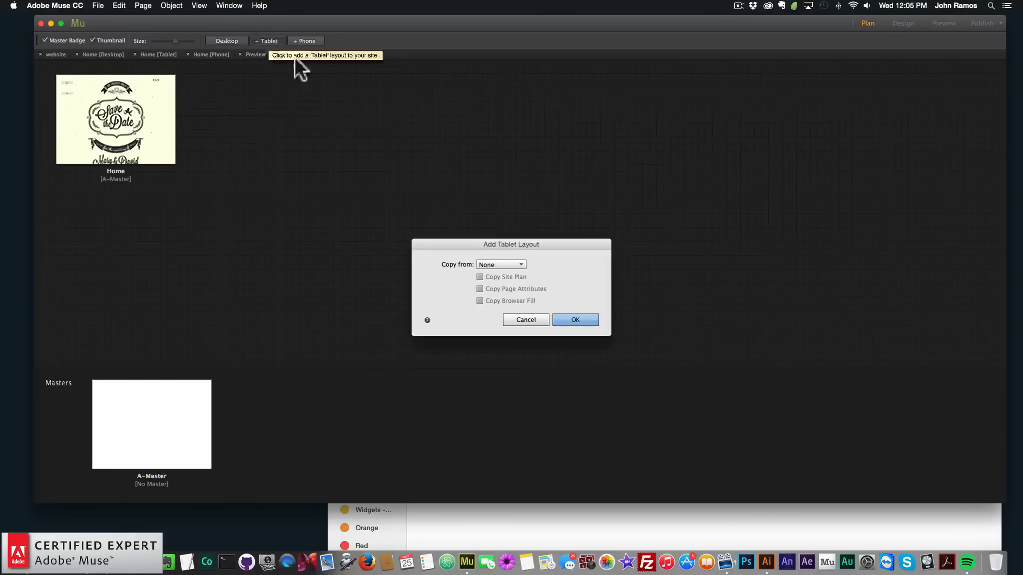
click(576, 317)
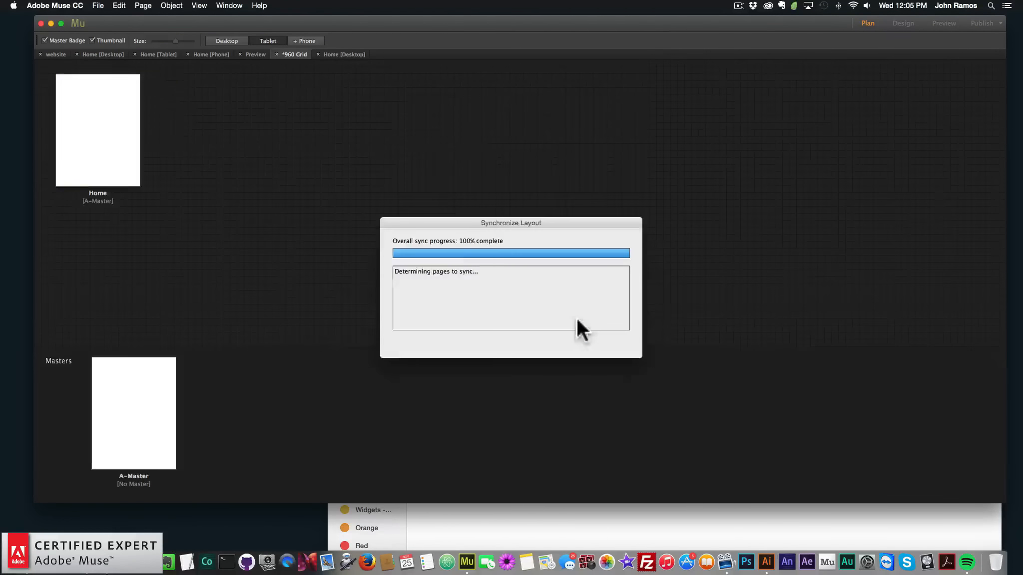
double_click(100, 122)
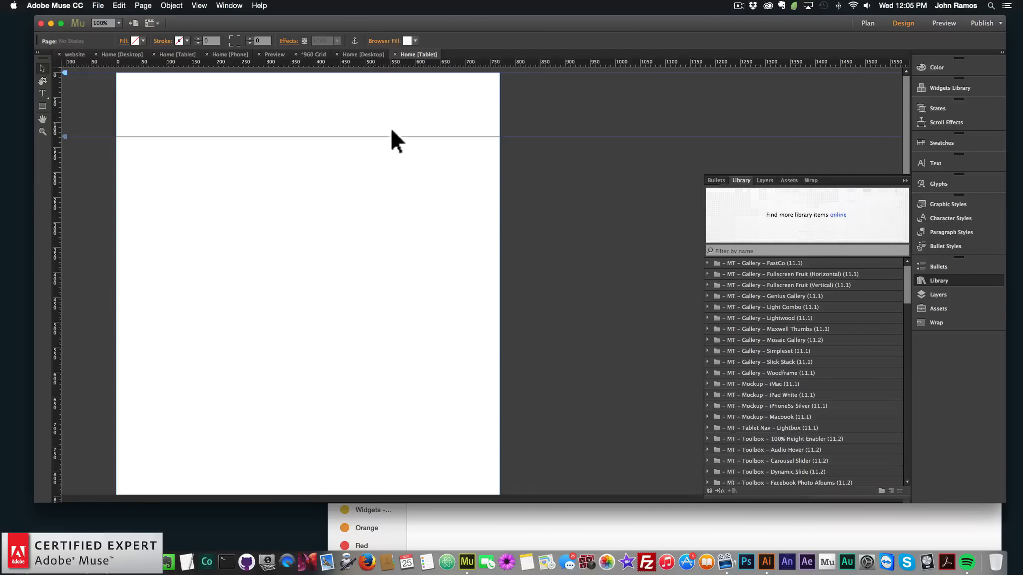
Set the tablet page's browser fill to muse-for-you-image-1.jpeg with Scale To Fill fitting
click(385, 41)
click(422, 114)
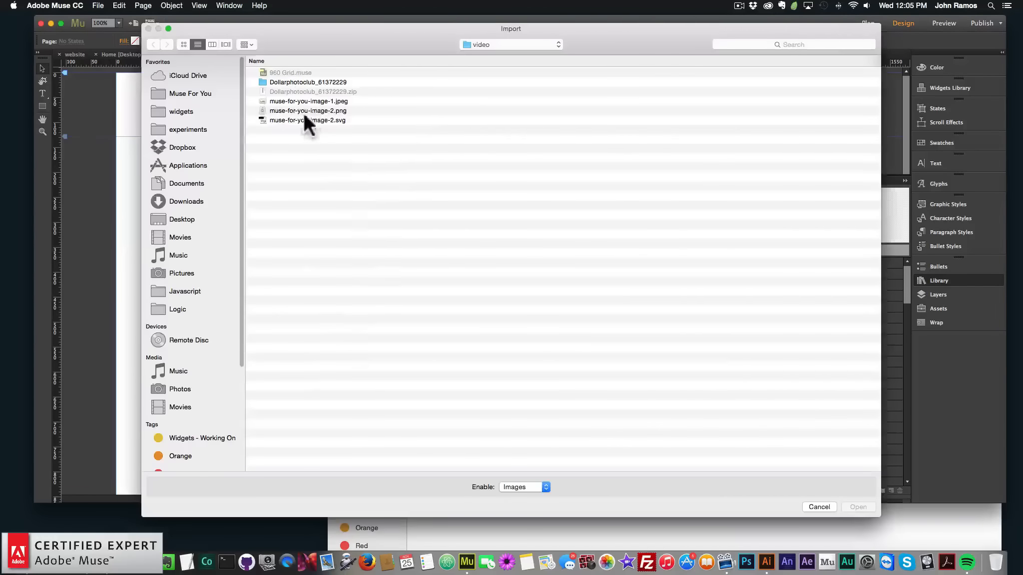
double_click(320, 101)
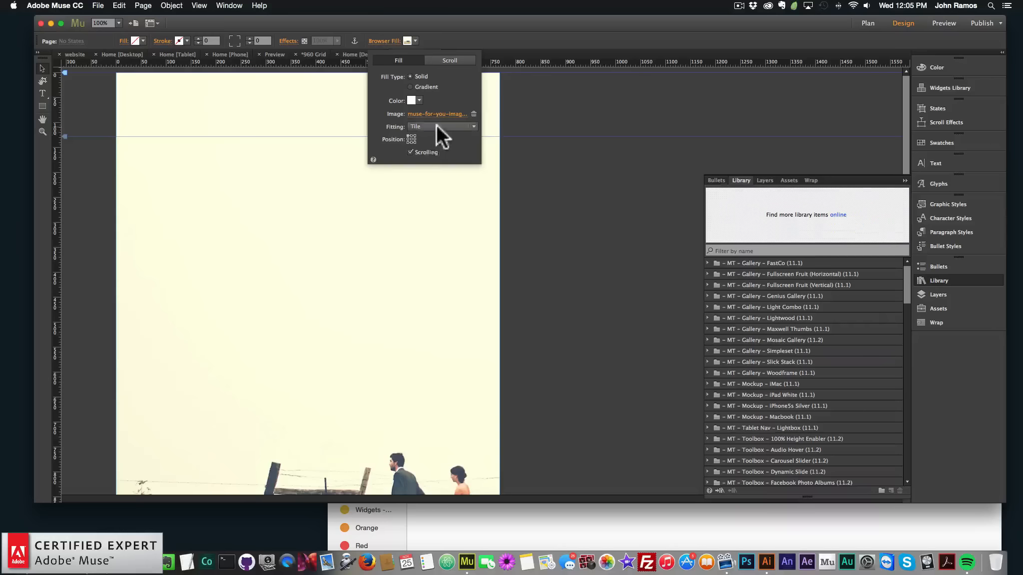
click(437, 125)
click(430, 137)
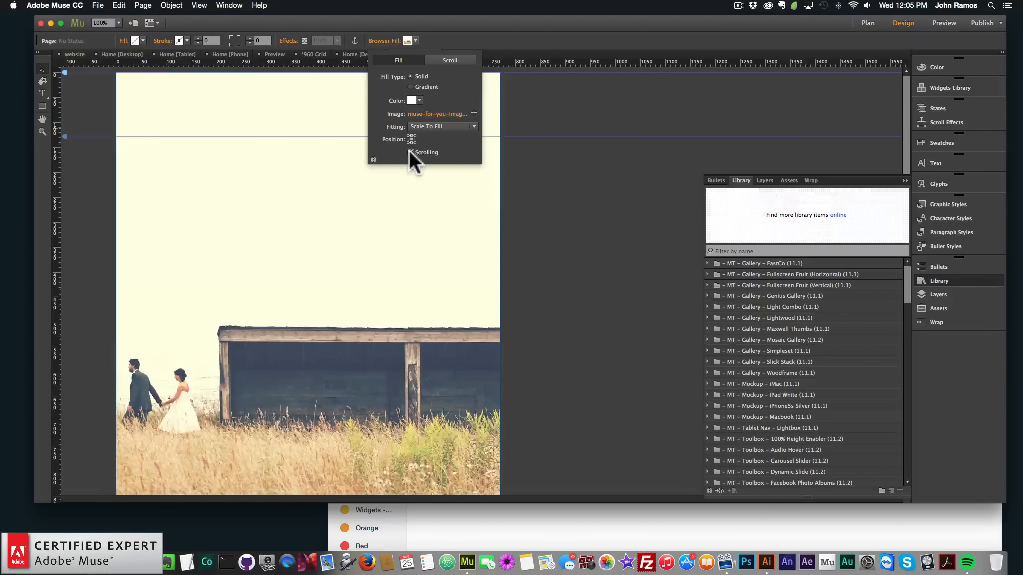
click(565, 249)
scroll(564, 245, down, 3)
scroll(563, 244, up, 3)
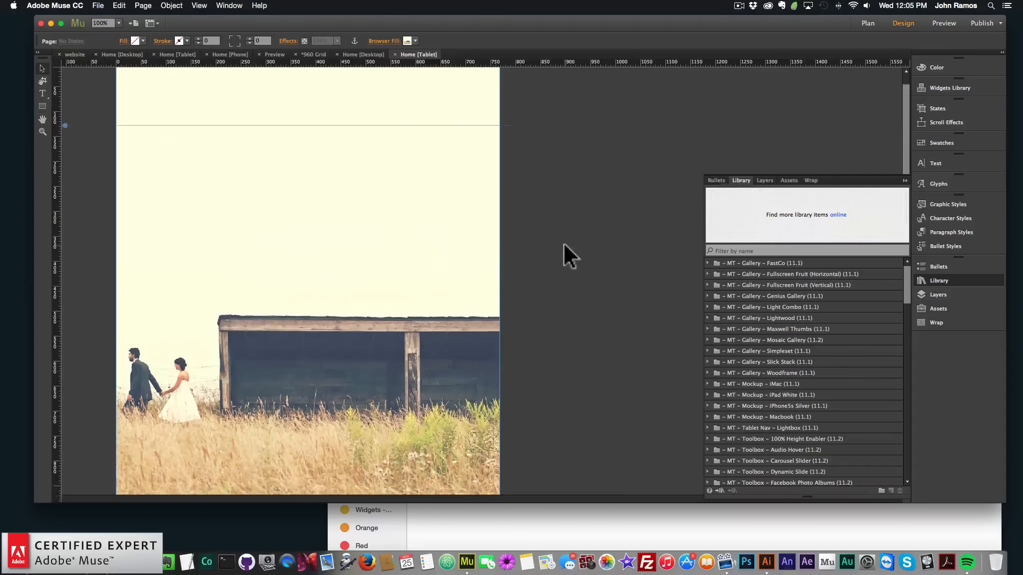
Switch to Illustrator and copy the Save the Date badge together with its date banner
click(769, 560)
scroll(529, 354, down, 3)
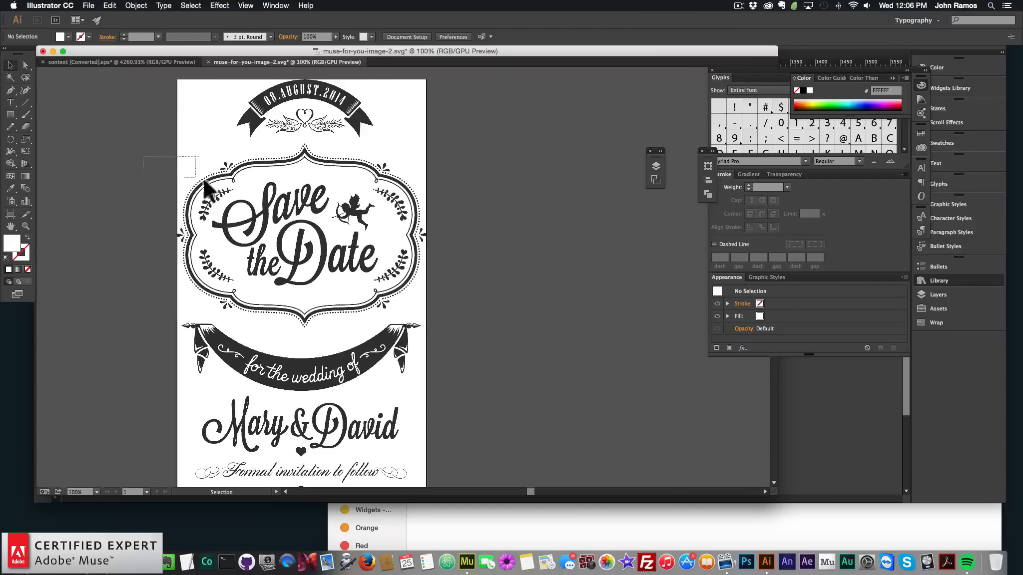
drag(203, 181, 200, 179)
click(160, 171)
scroll(190, 182, up, 2)
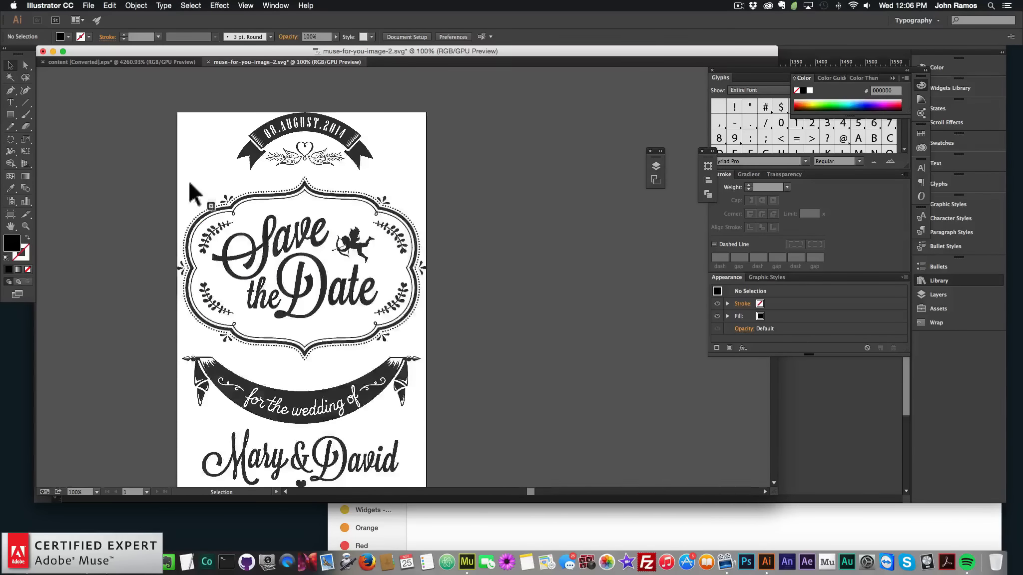
drag(159, 107, 444, 355)
click(472, 347)
drag(160, 116, 137, 103)
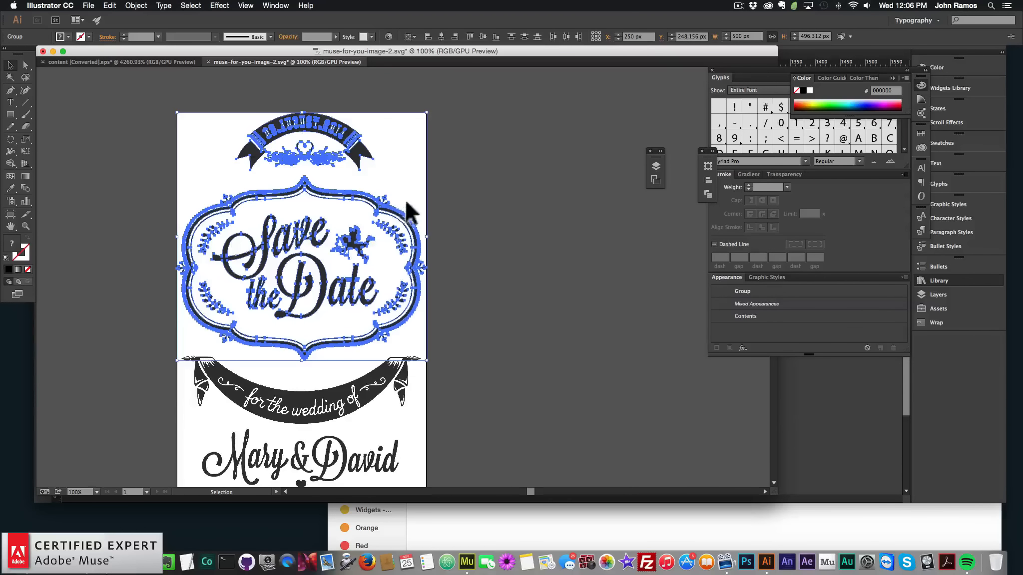
key(super+c)
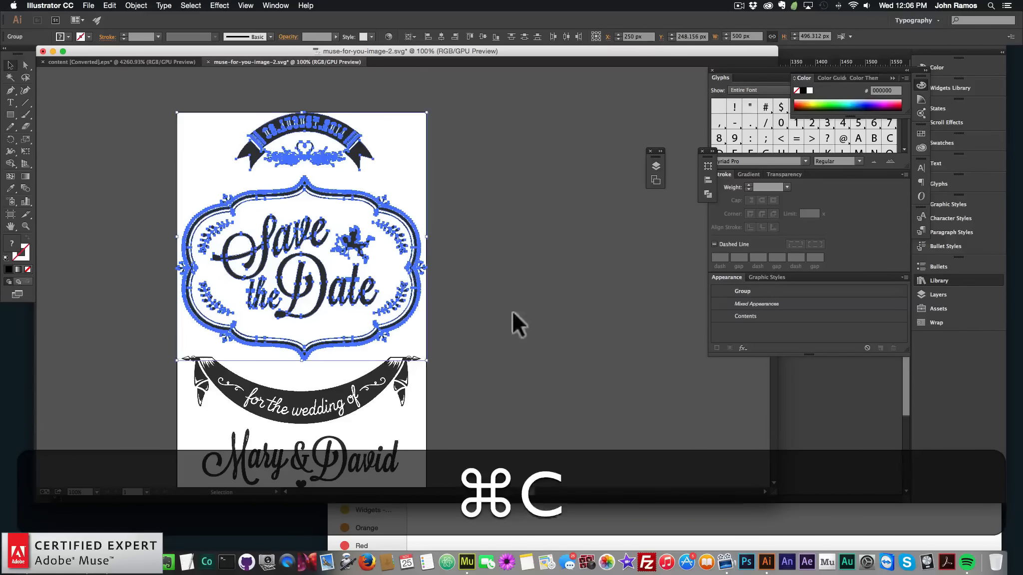
Paste the Save the Date artwork into the tablet page and place it at the top
click(466, 562)
key(super+v)
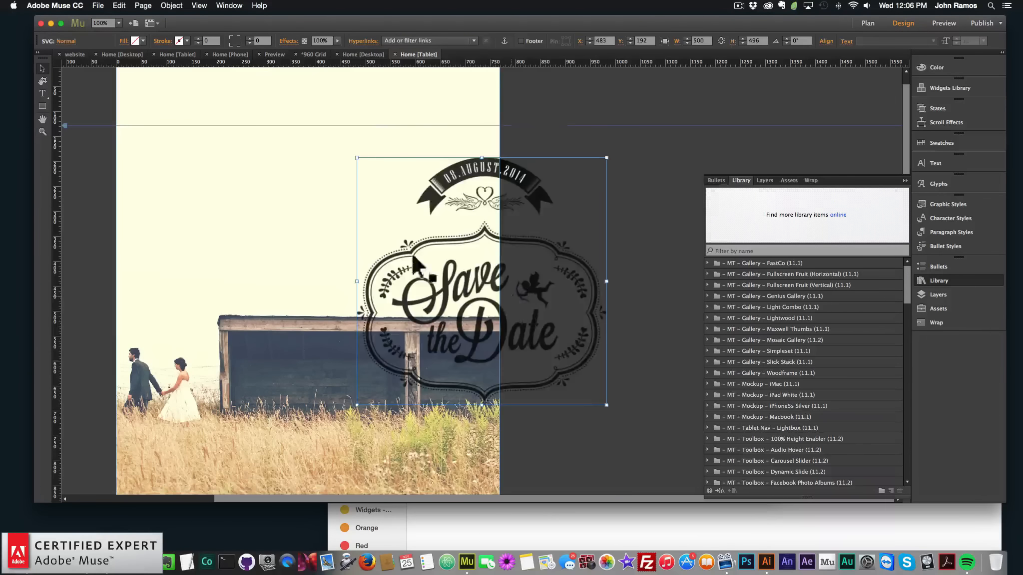
drag(512, 292, 345, 219)
scroll(346, 219, up, 1)
mouse_move(337, 258)
mouse_down()
mouse_move(313, 260)
mouse_move(376, 279)
mouse_move(322, 277)
mouse_move(326, 265)
mouse_up()
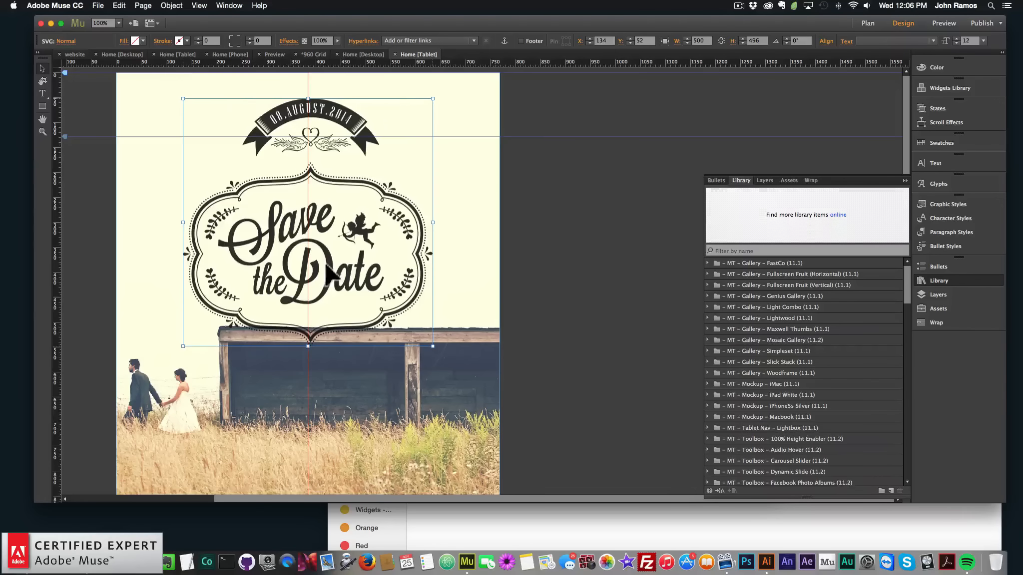
click(546, 308)
scroll(546, 309, down, 3)
scroll(540, 291, up, 2)
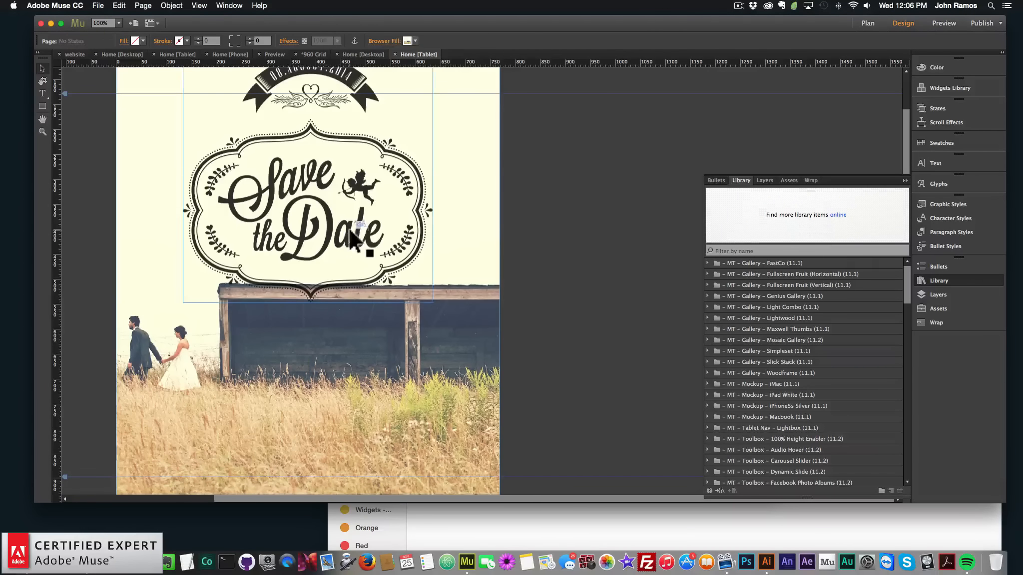
drag(350, 232, 351, 240)
click(570, 297)
scroll(570, 297, down, 2)
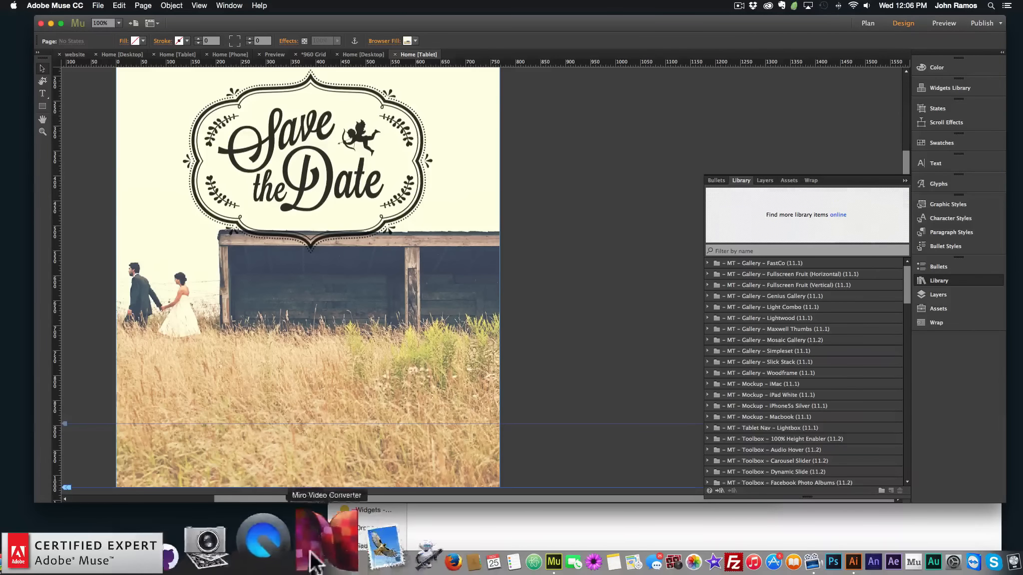
Switch to Illustrator and copy the Mary & David names artwork
click(777, 547)
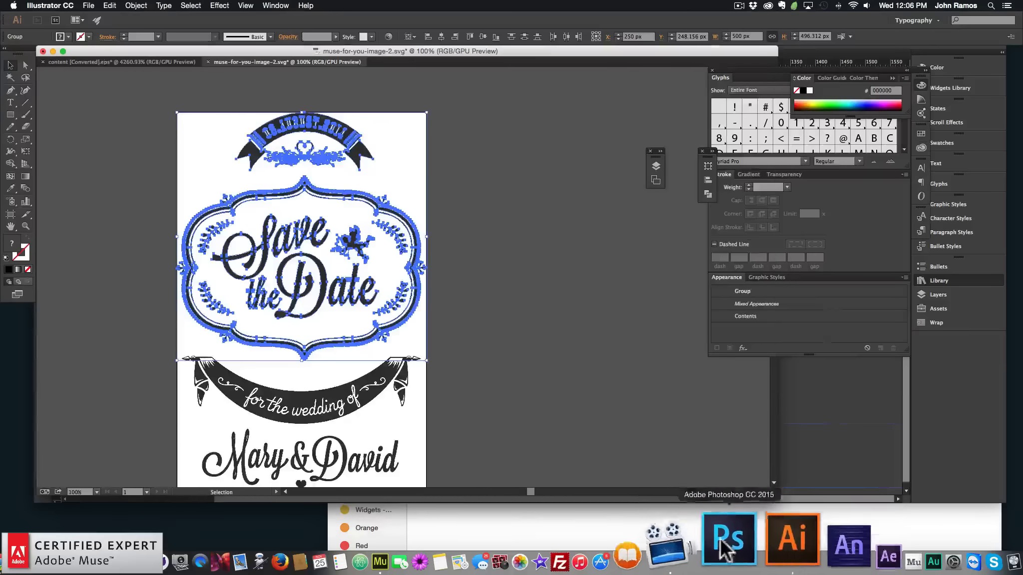
scroll(379, 322, down, 6)
click(388, 303)
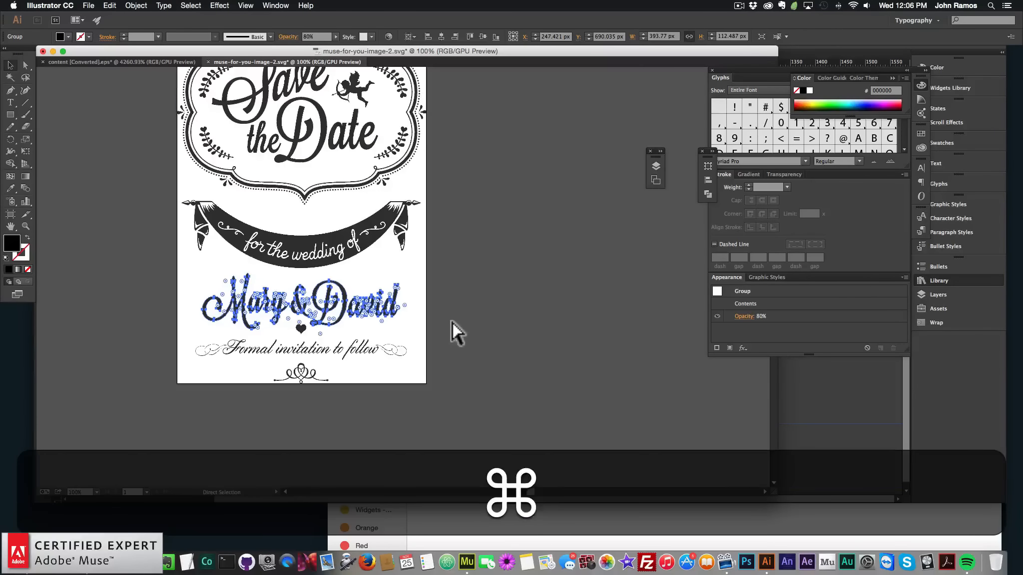
key(super+c)
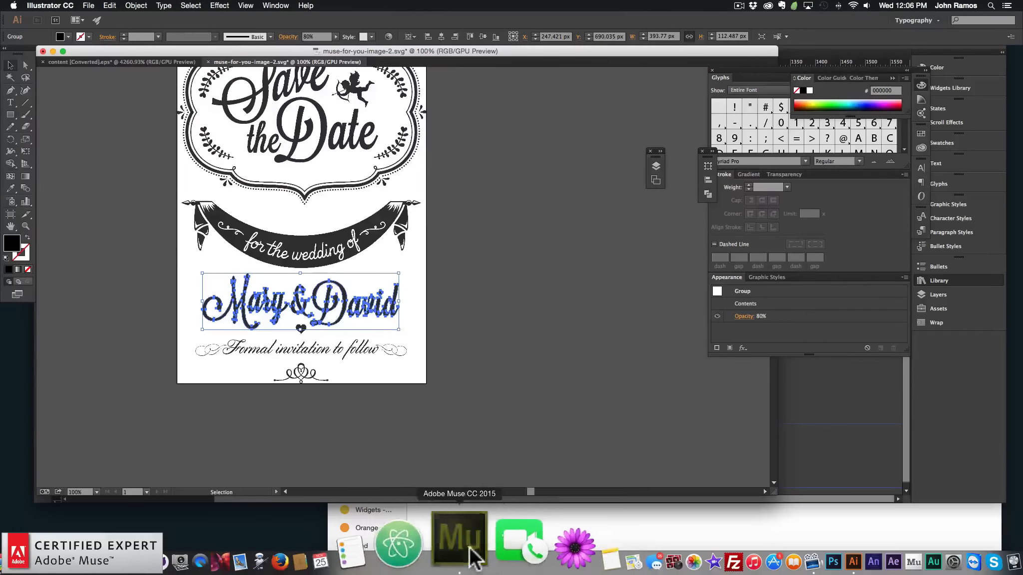
Paste the Mary & David artwork into the tablet page and place it over the shack below the badge
click(467, 560)
key(super+v)
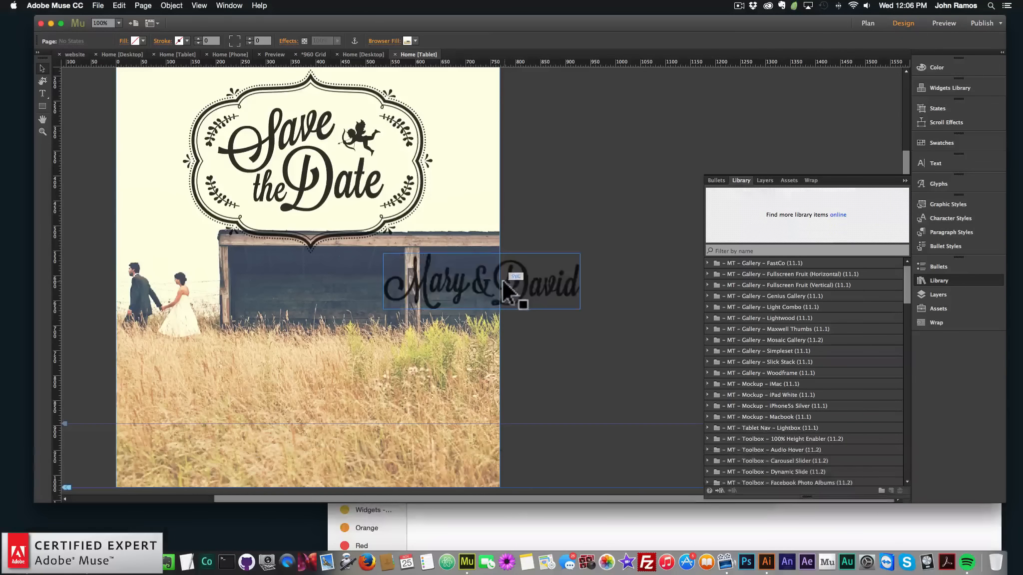
drag(500, 284, 328, 296)
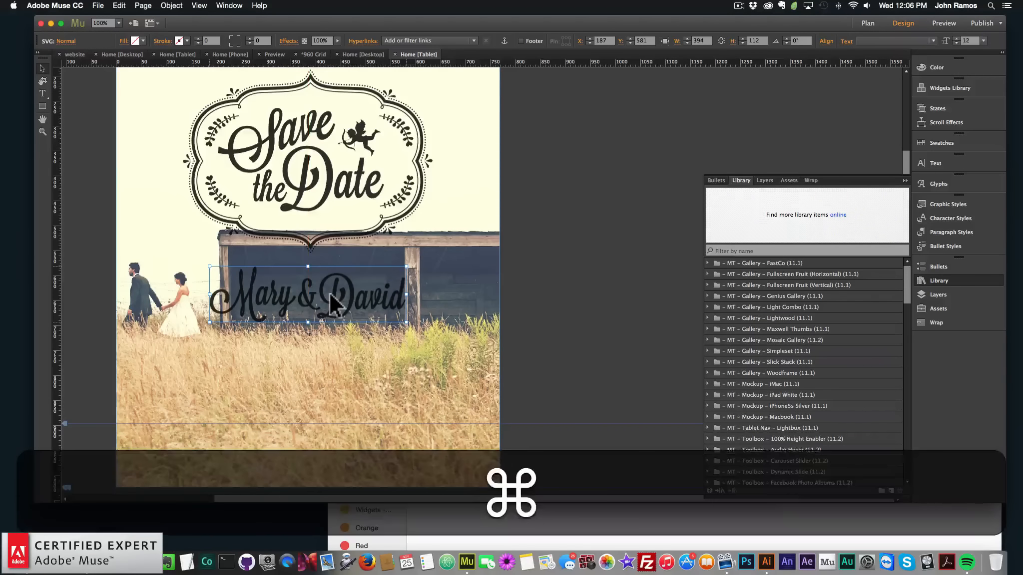
Scale the Save the Date badge down to about 356 by 362 px
key(super+minus)
click(407, 160)
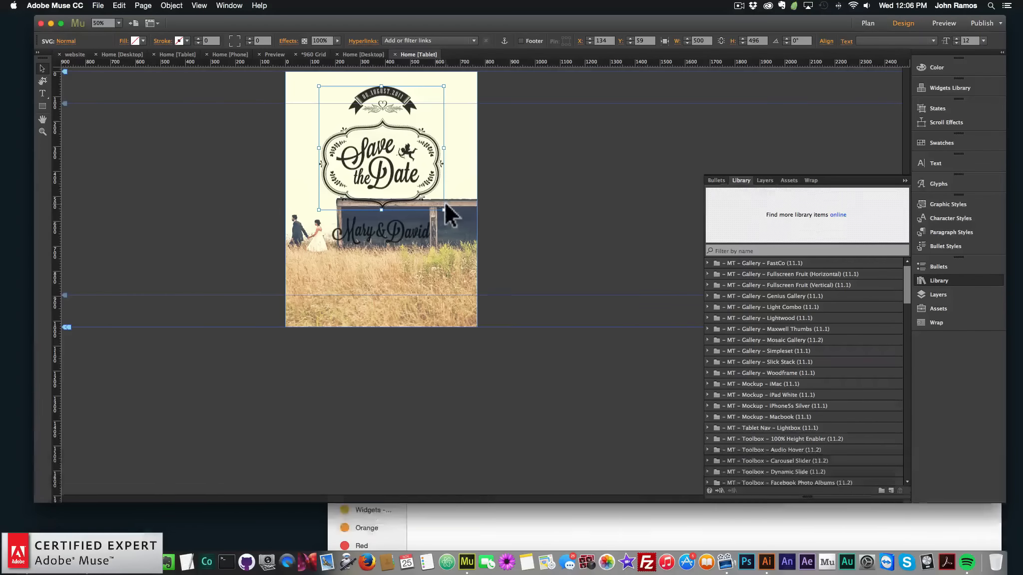
drag(446, 202, 408, 178)
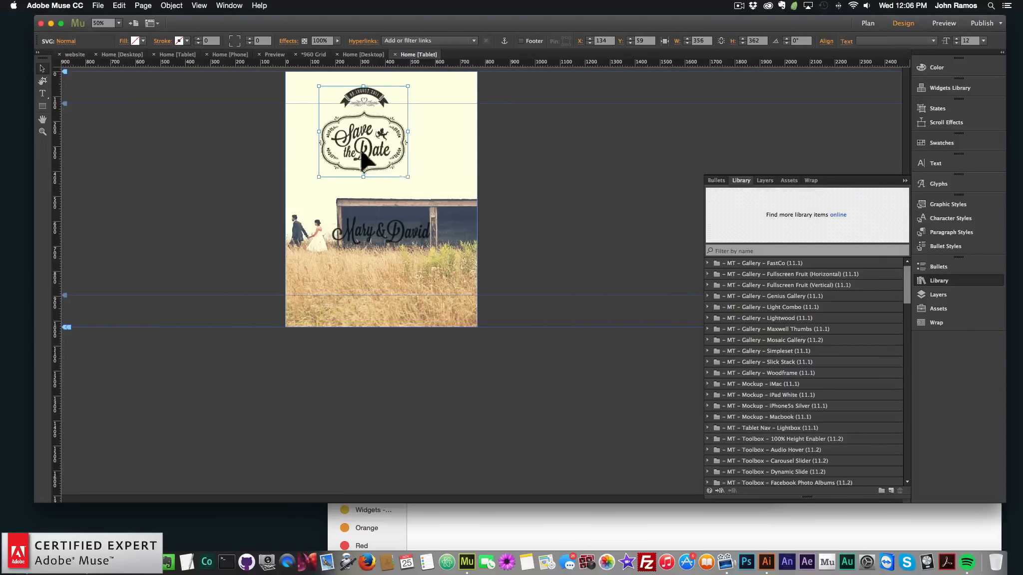
Center the Save the Date badge and move the Mary & David artwork up just beneath it
drag(356, 146, 370, 151)
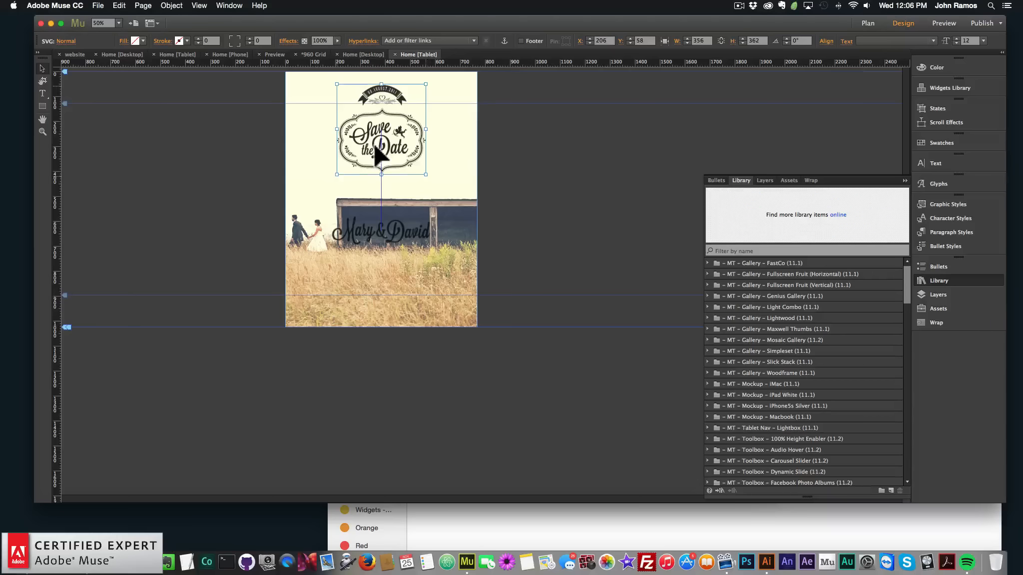
drag(378, 233, 382, 201)
click(611, 321)
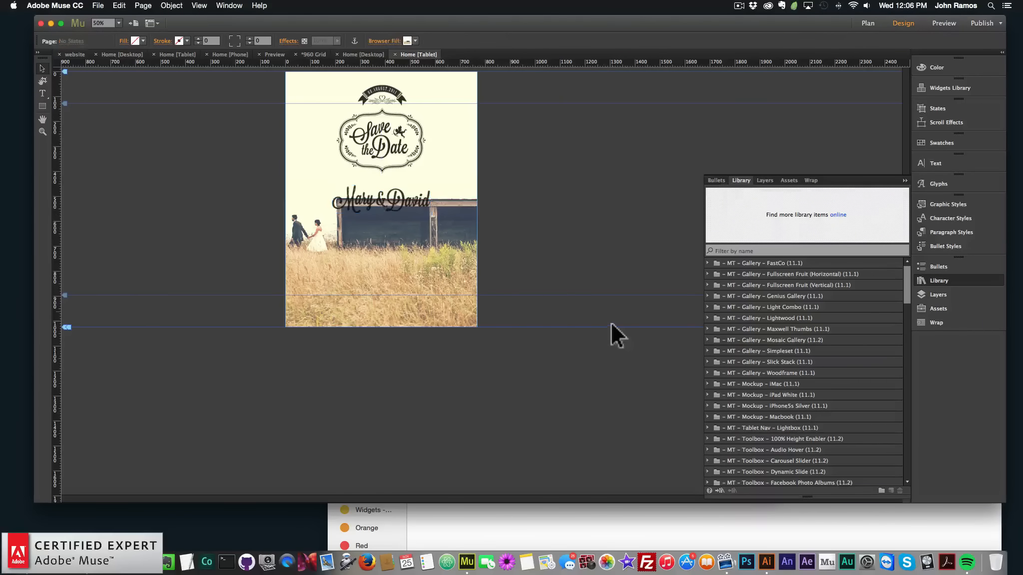
Open the desktop Home page and copy the RSVP contact form
click(866, 23)
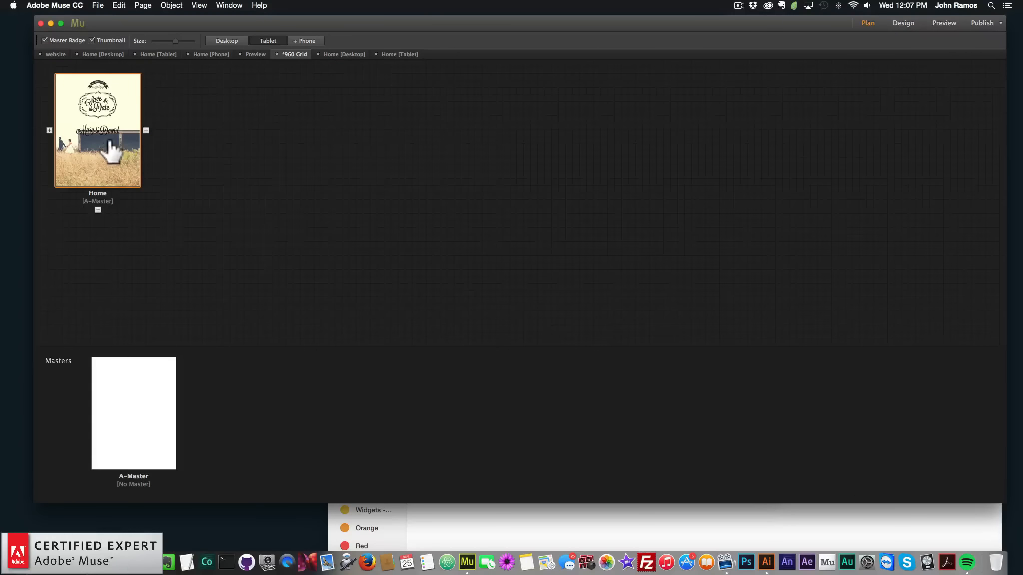
click(226, 39)
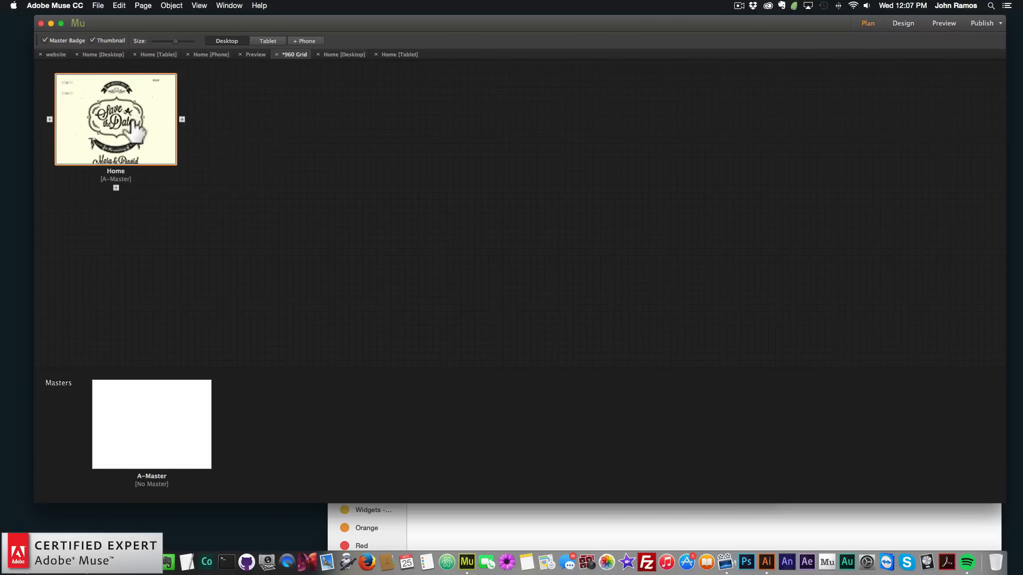
scroll(462, 276, down, 8)
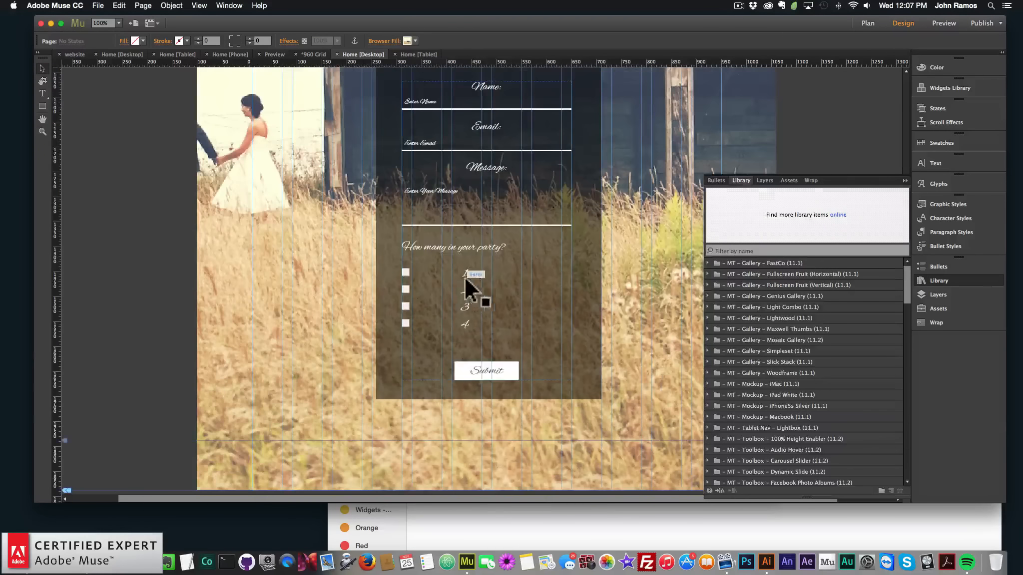
click(466, 276)
shift+click(582, 260)
key(shift+super+c)
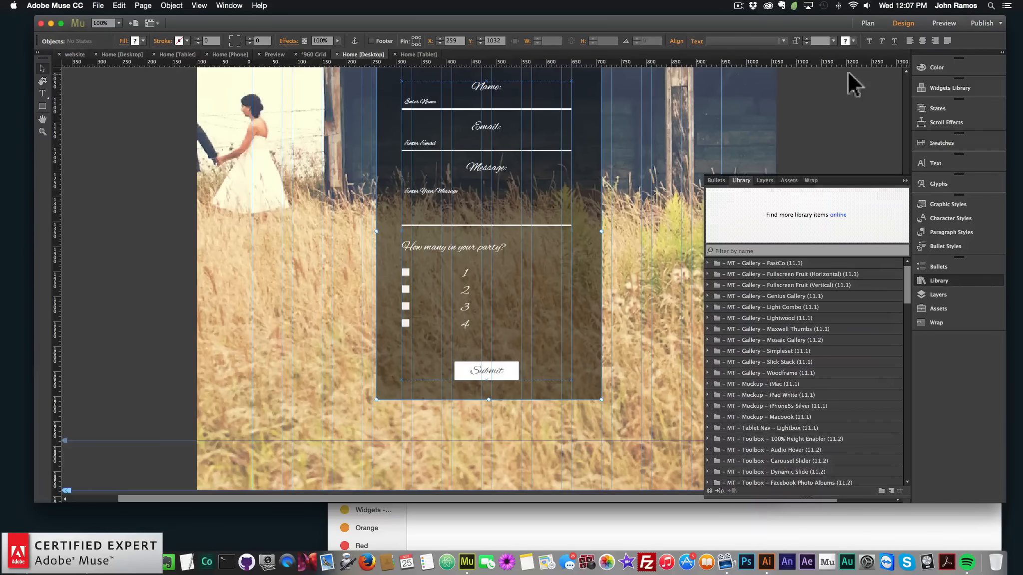
key(super+c)
Open the tablet Home page, paste the contact form, and place it below the Mary & David artwork
click(867, 22)
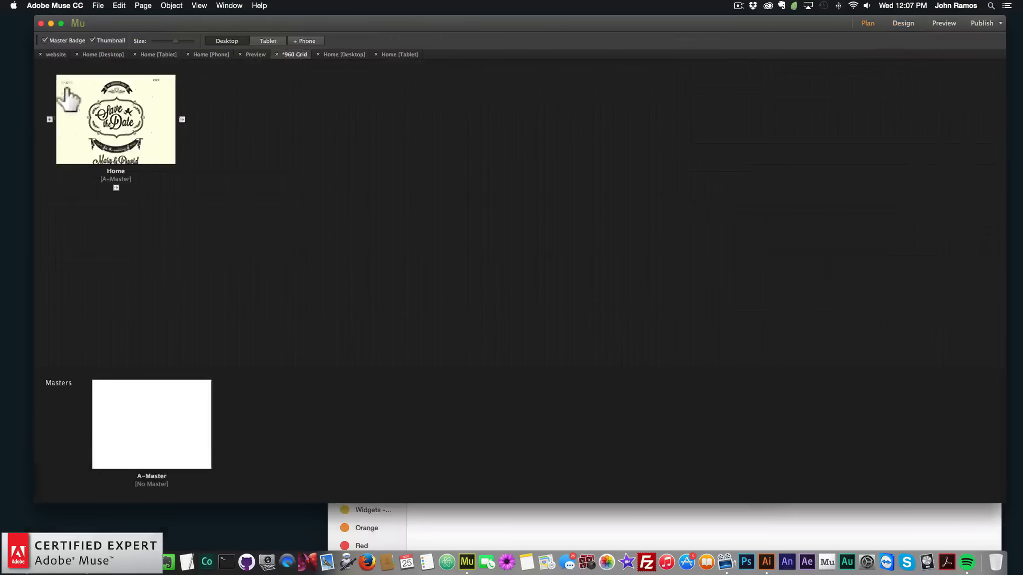
click(267, 40)
double_click(95, 140)
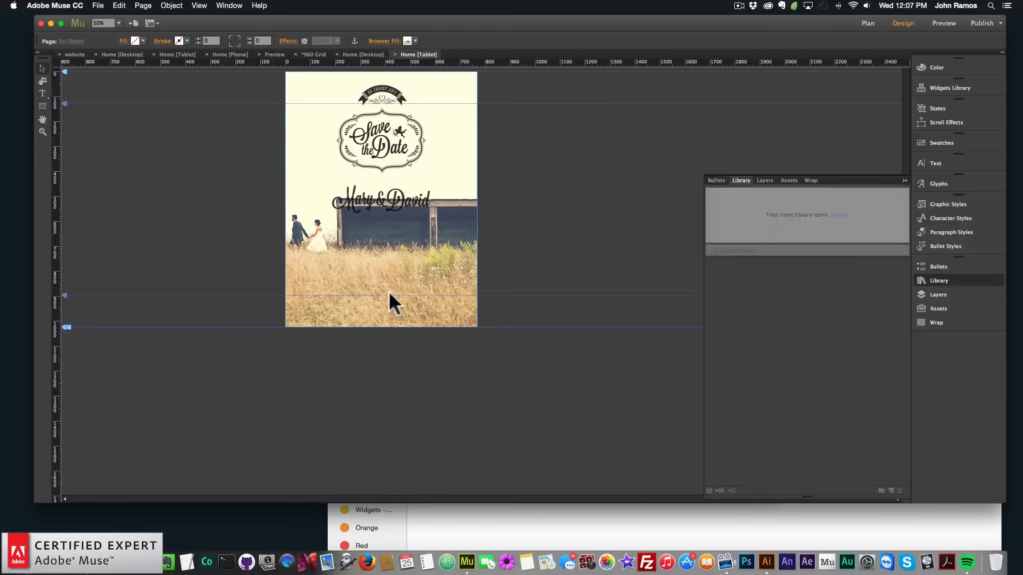
key(super+v)
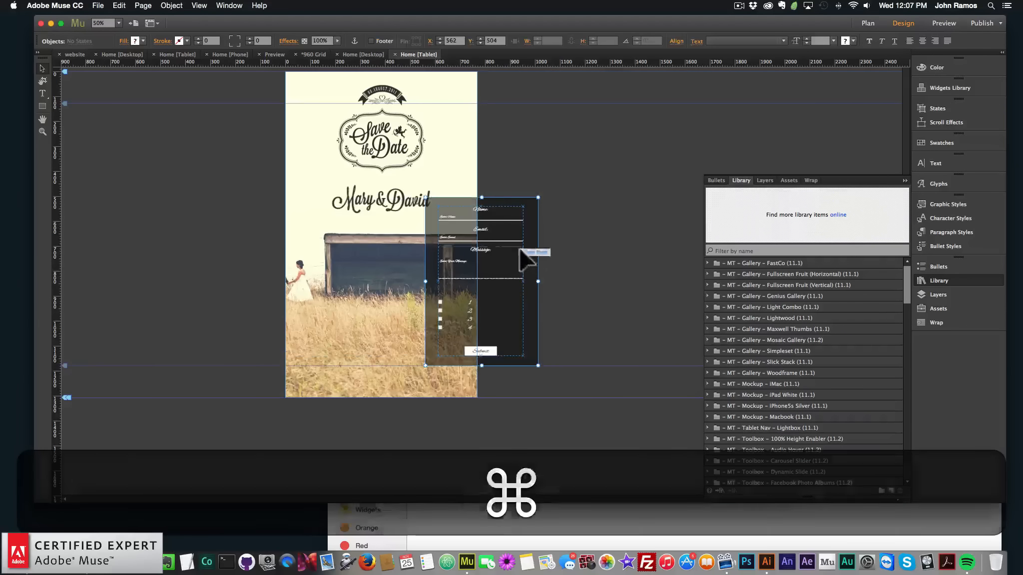
drag(521, 250, 425, 274)
click(220, 384)
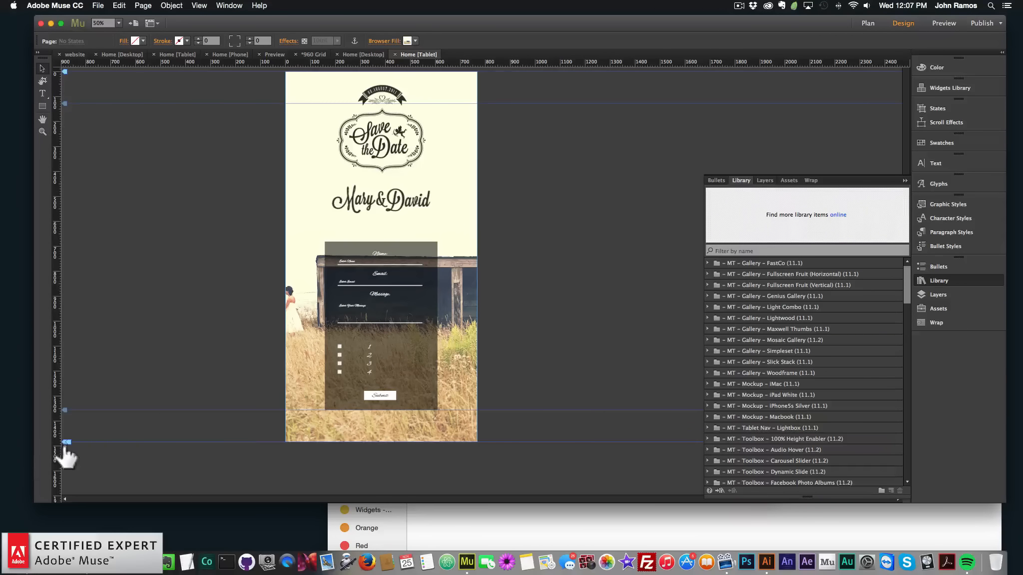
Lengthen the tablet page's bottom edge and nudge the contact form up slightly
drag(67, 442, 63, 470)
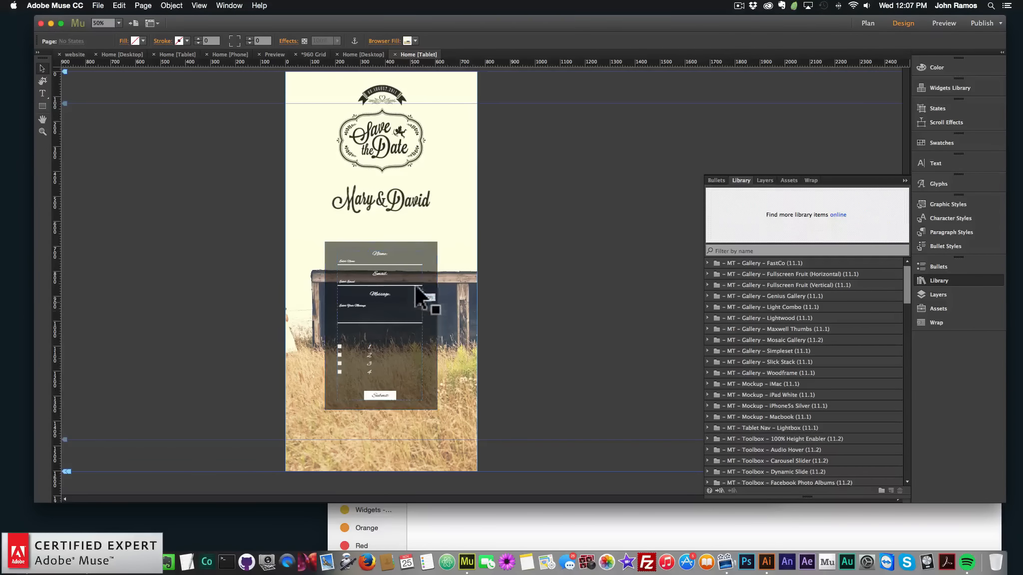
key(Up)
key(Up)
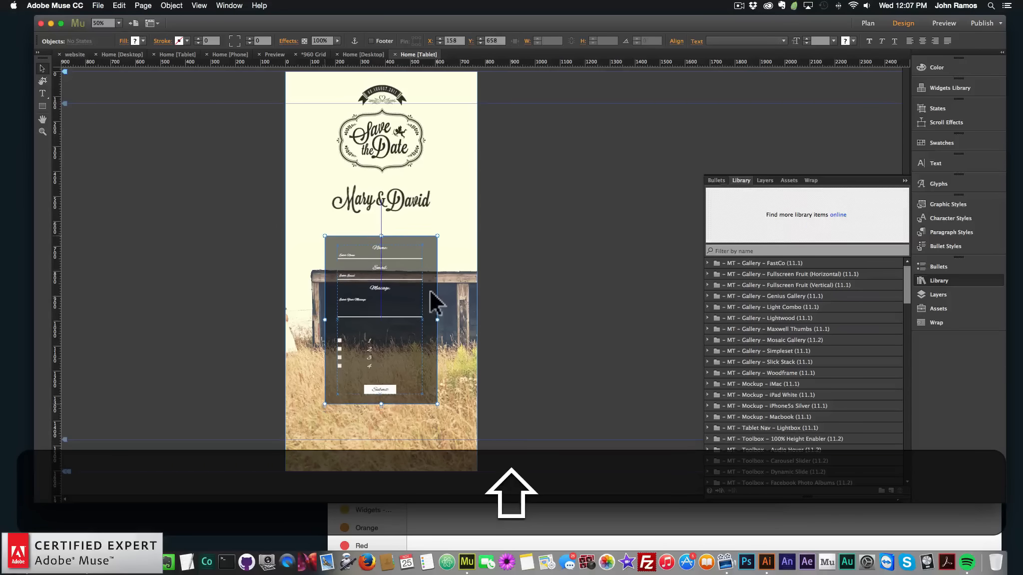
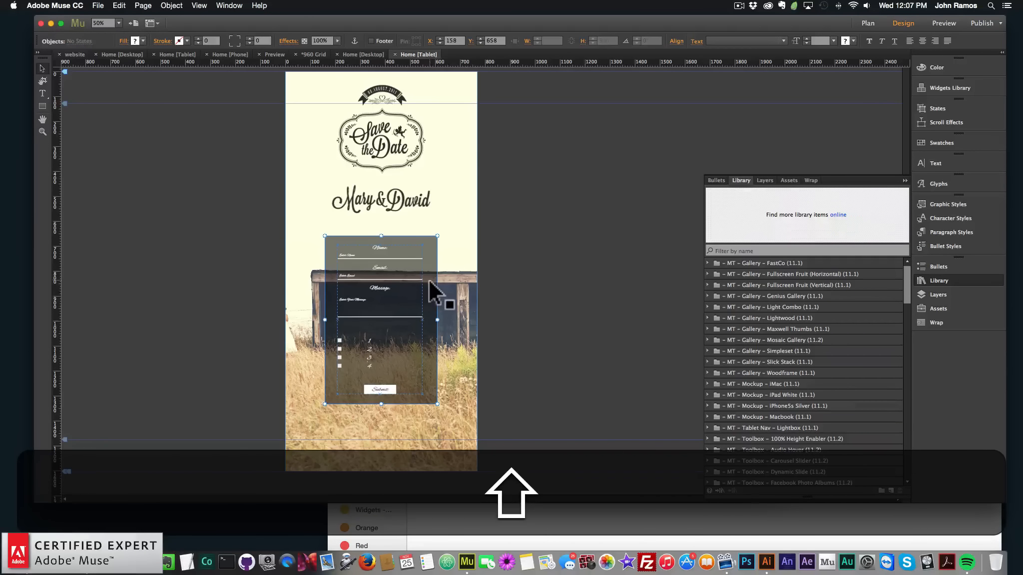
Nudge the tablet contact form down and copy the Save the Date badge together with the Mary & David artwork
key(shift+Down)
click(402, 189)
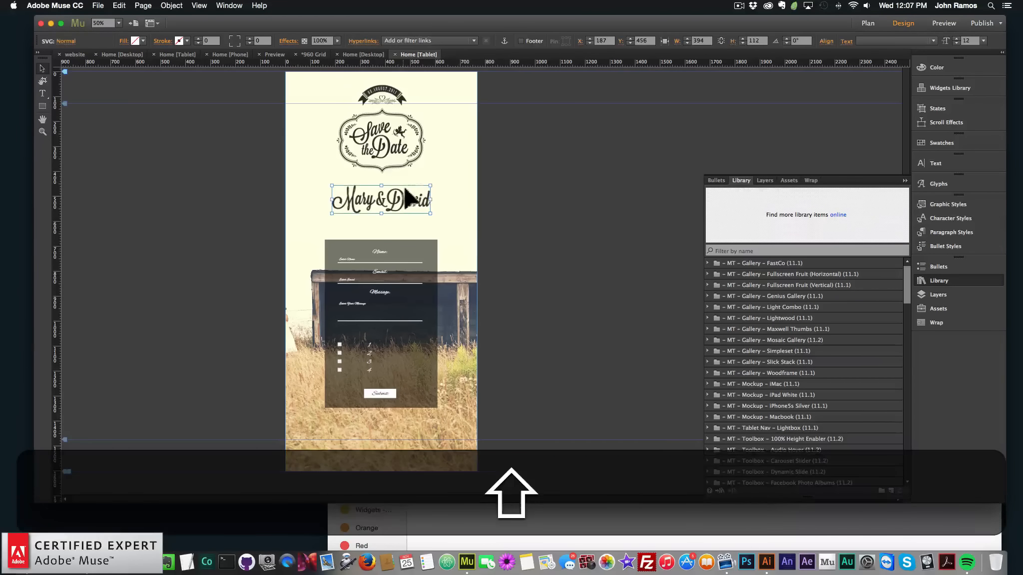
shift+click(395, 94)
key(shift+super+c)
Add a phone layout copying from none, and open its Home page
click(868, 23)
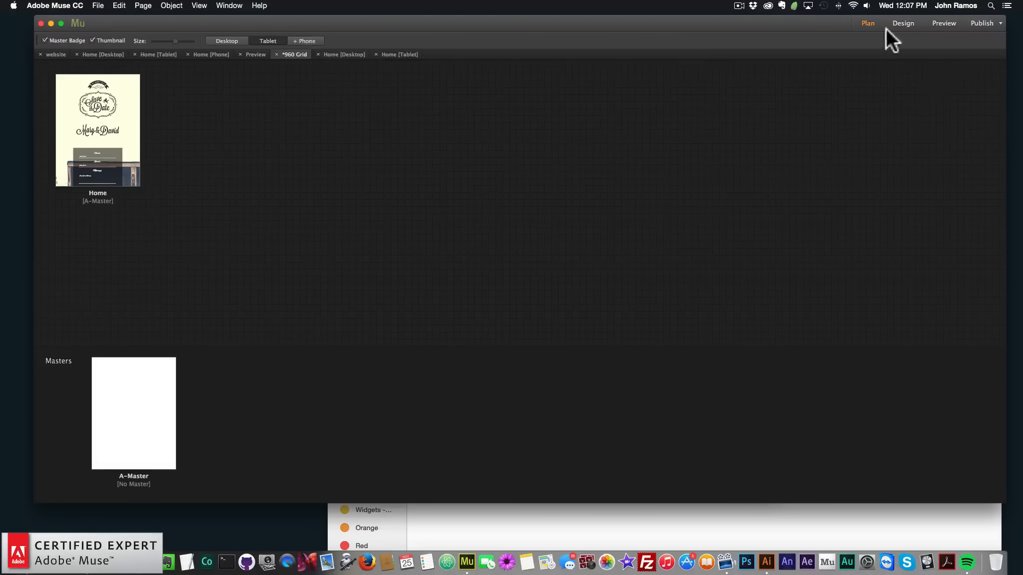
click(302, 41)
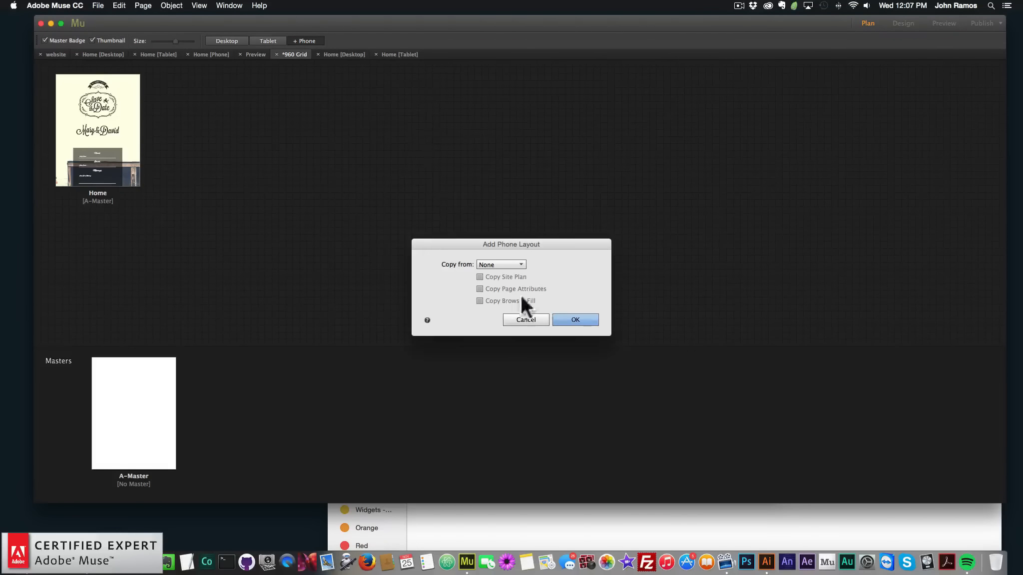
click(577, 319)
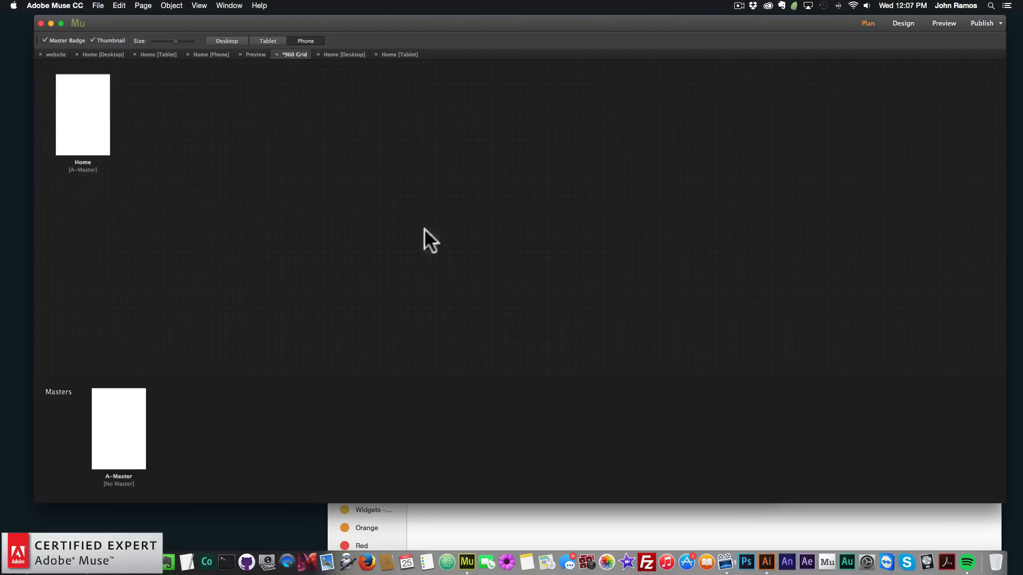
double_click(74, 102)
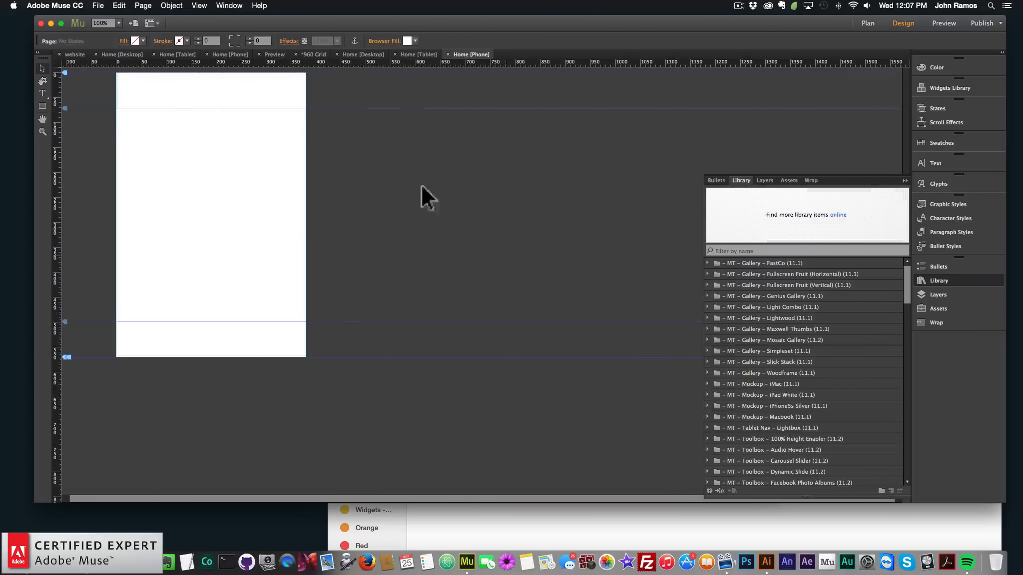
Paste the badge and artwork onto the phone page and drag them into the page area
key(super+v)
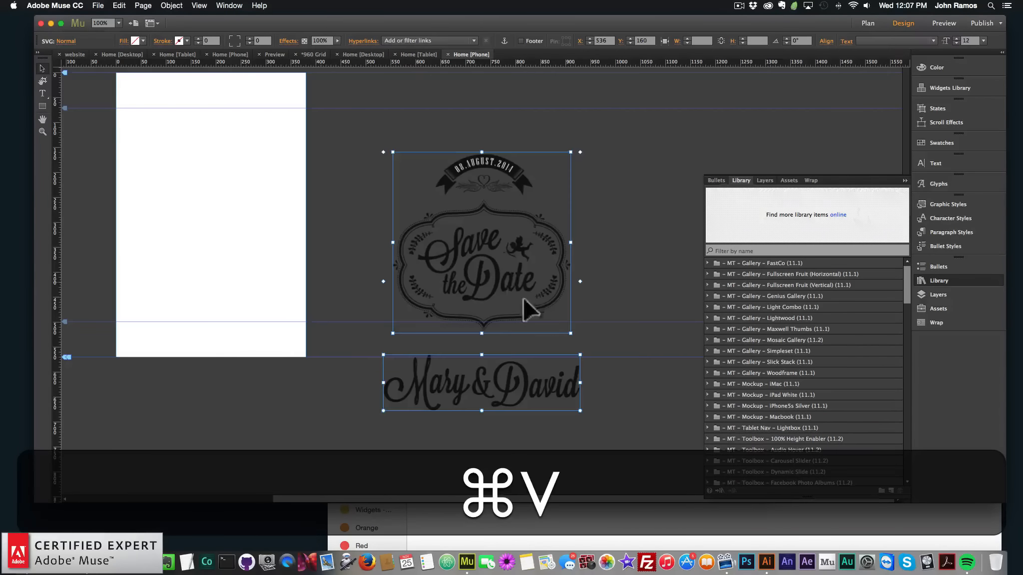
drag(502, 282, 230, 213)
click(346, 240)
click(281, 237)
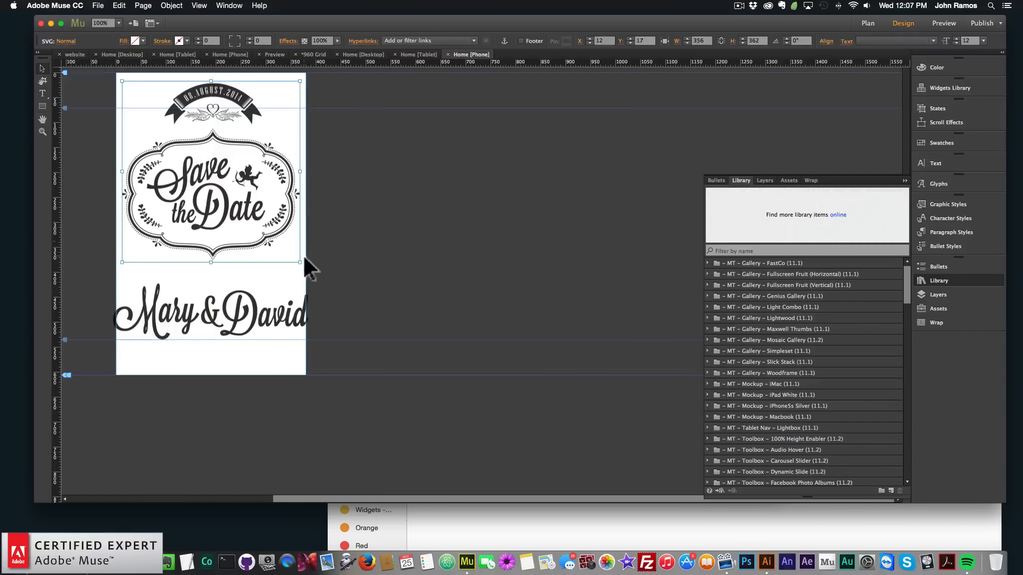
Shrink the Save the Date badge to about 272 × 276 px and center it near the top
drag(300, 262, 258, 219)
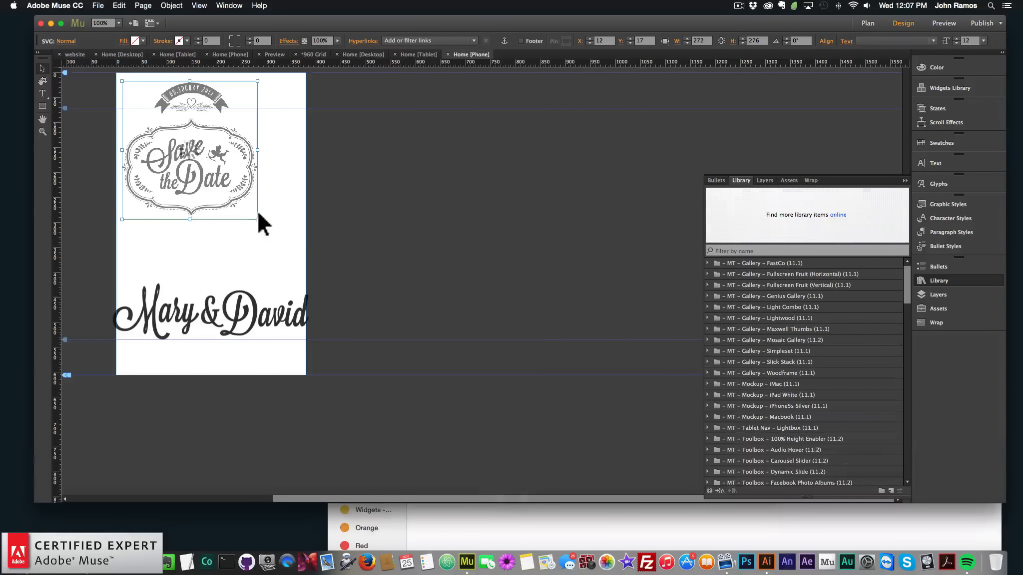
drag(188, 170, 211, 173)
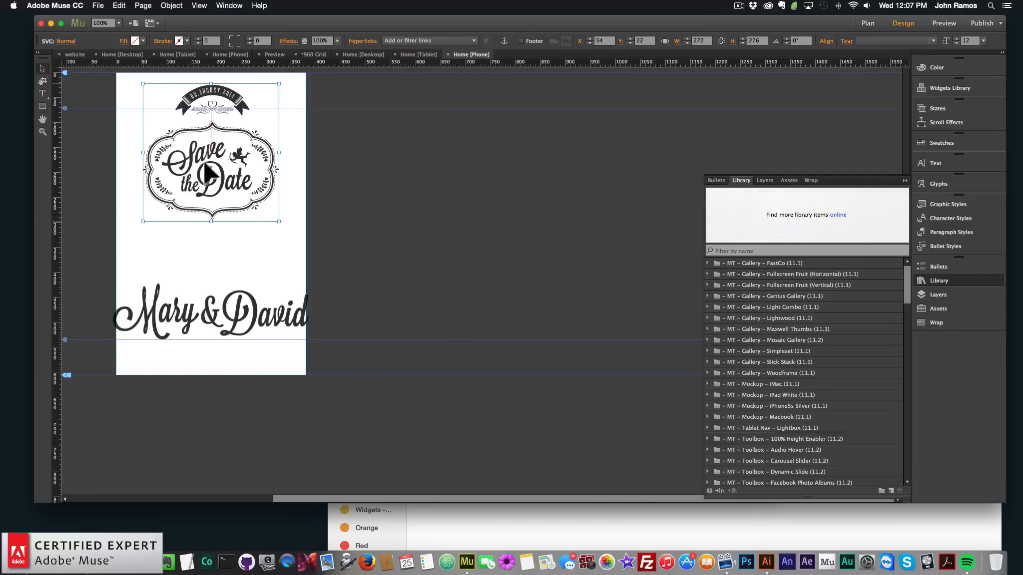
Shrink the Mary & David artwork to about 219 px wide and center it beneath the badge
click(352, 216)
drag(299, 278, 224, 256)
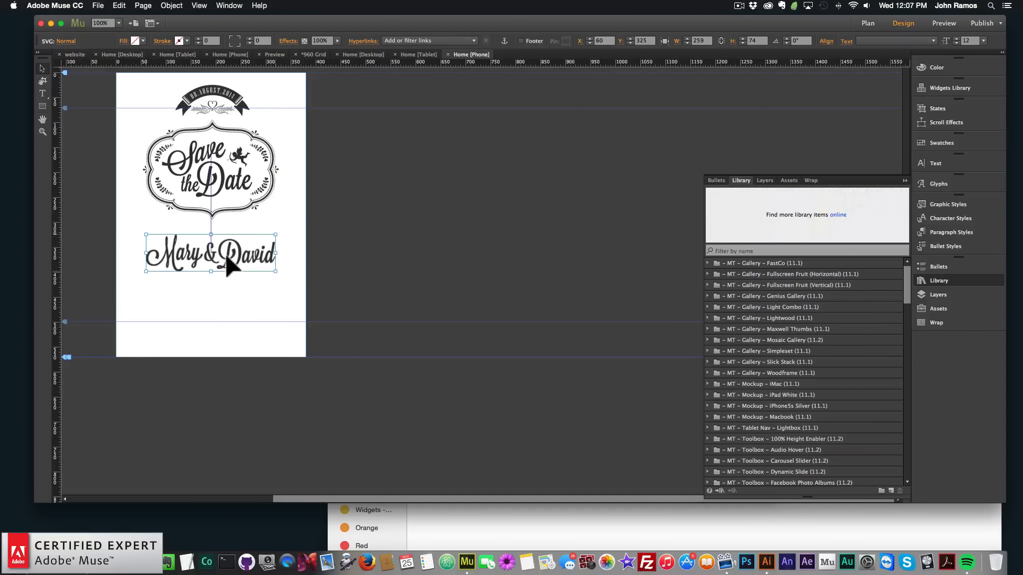
click(285, 305)
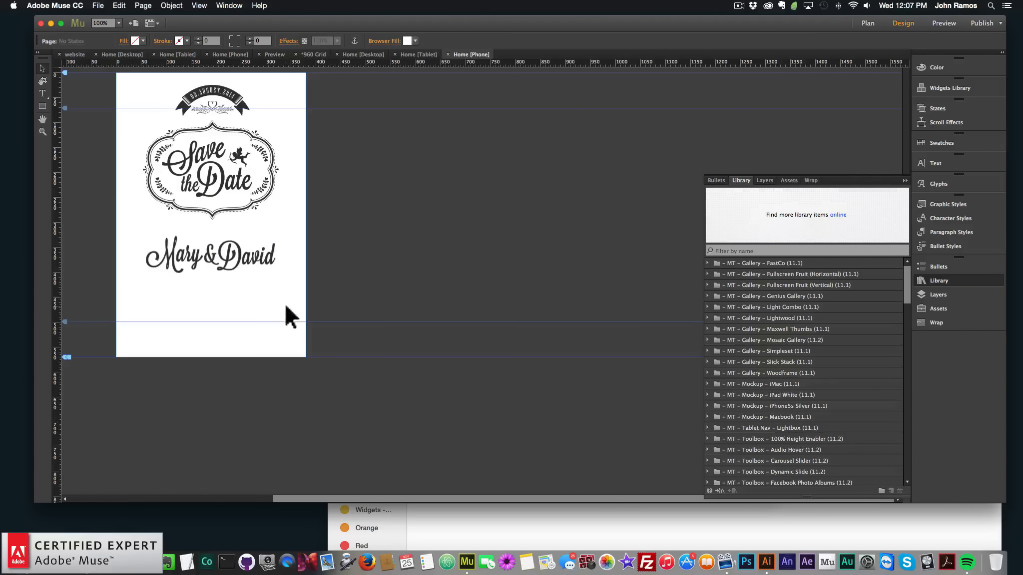
Set the phone page's browser fill to muse-for-you-image-1.jpeg, Scale To Fill, centered, with scrolling off
click(385, 41)
click(424, 114)
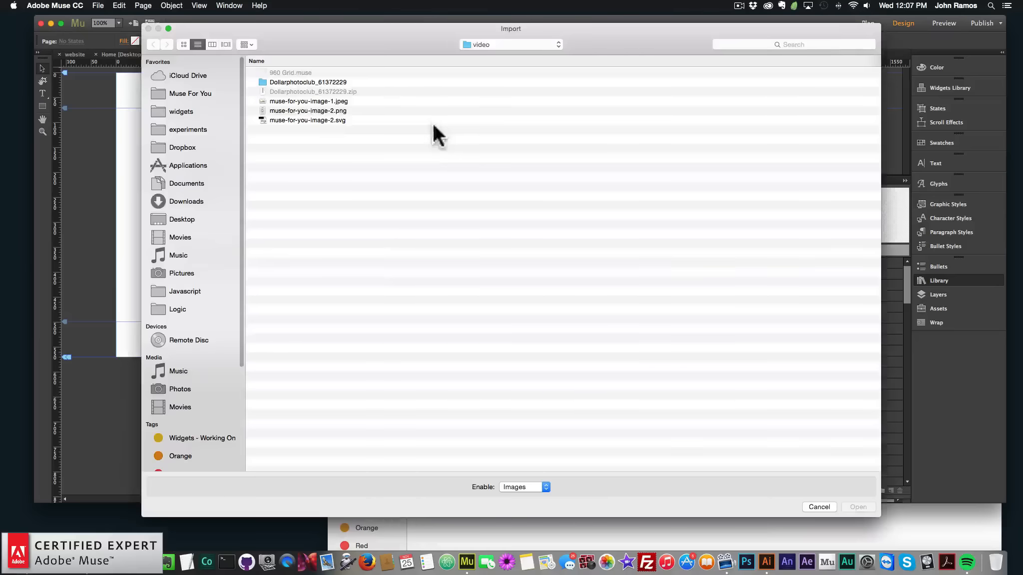
double_click(328, 100)
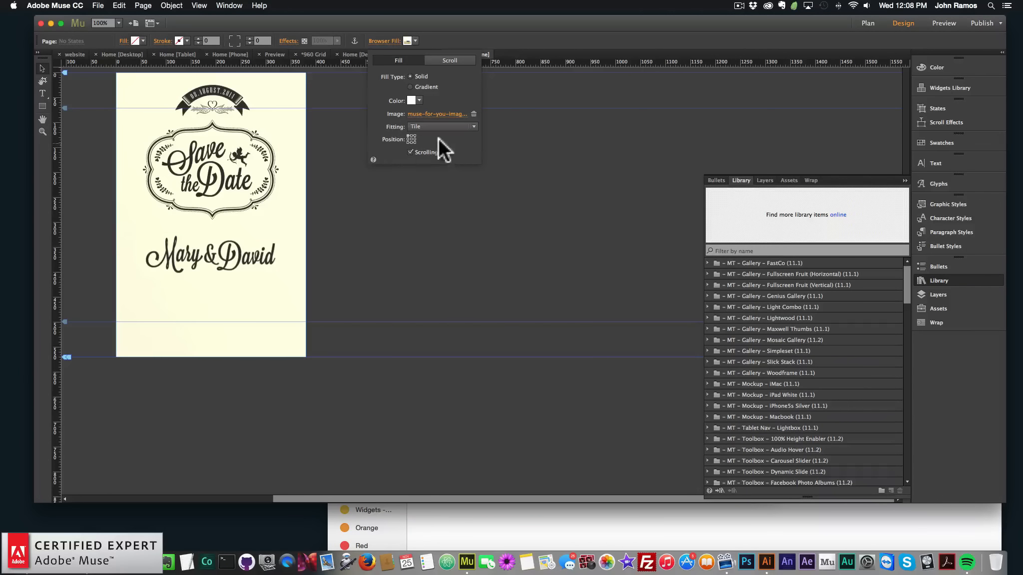
click(424, 127)
click(425, 133)
click(411, 139)
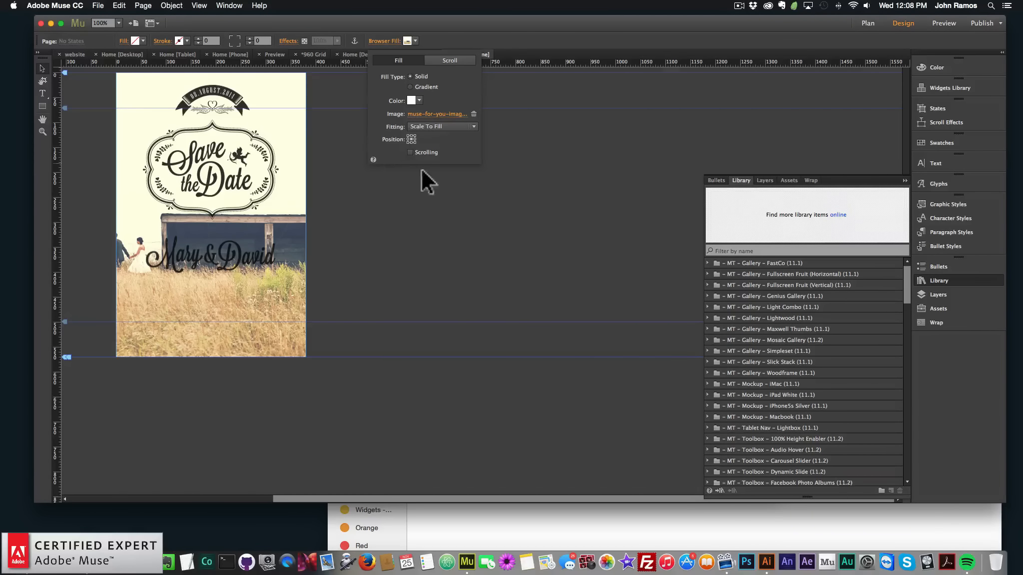
Open the tablet Home page and copy the RSVP contact form
click(868, 23)
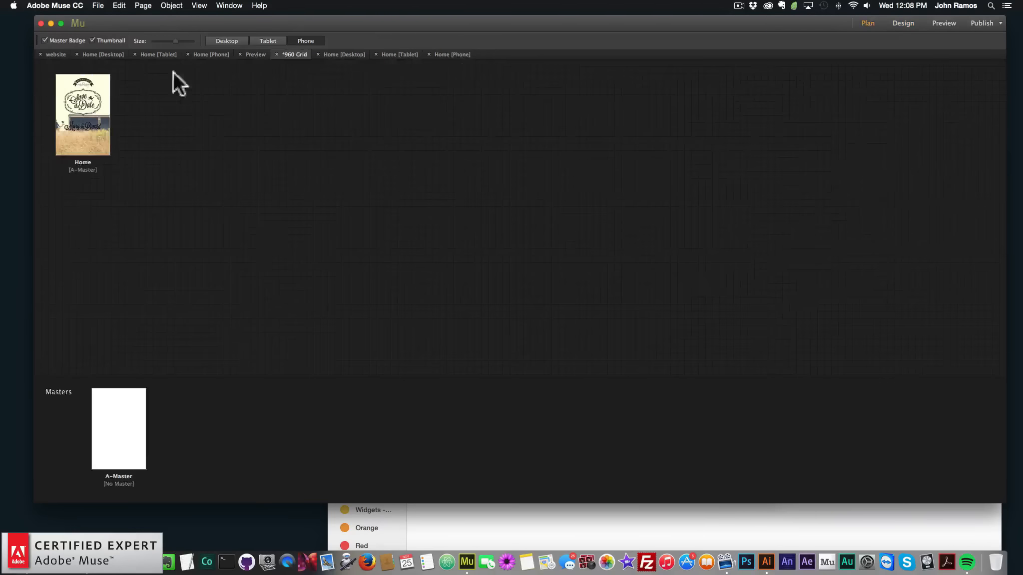
click(267, 41)
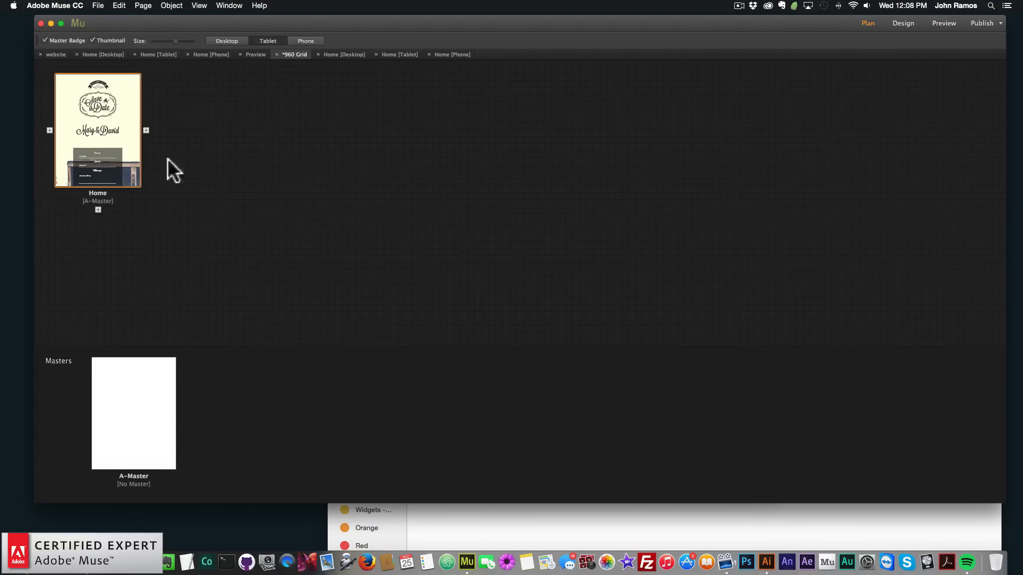
double_click(134, 154)
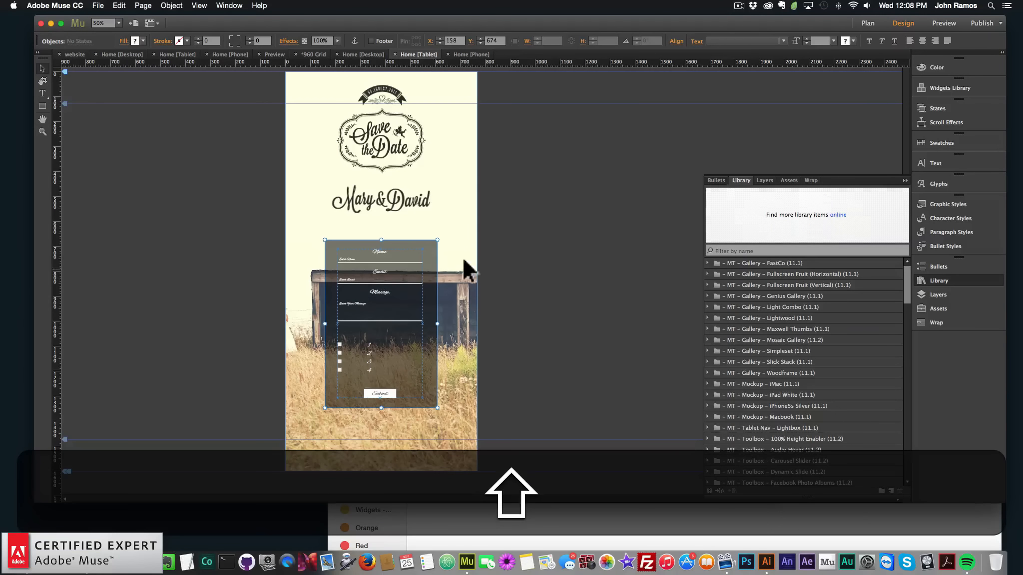
key(super+c)
Open the phone Home page, paste the contact form and drag it below the Mary & David artwork
click(868, 23)
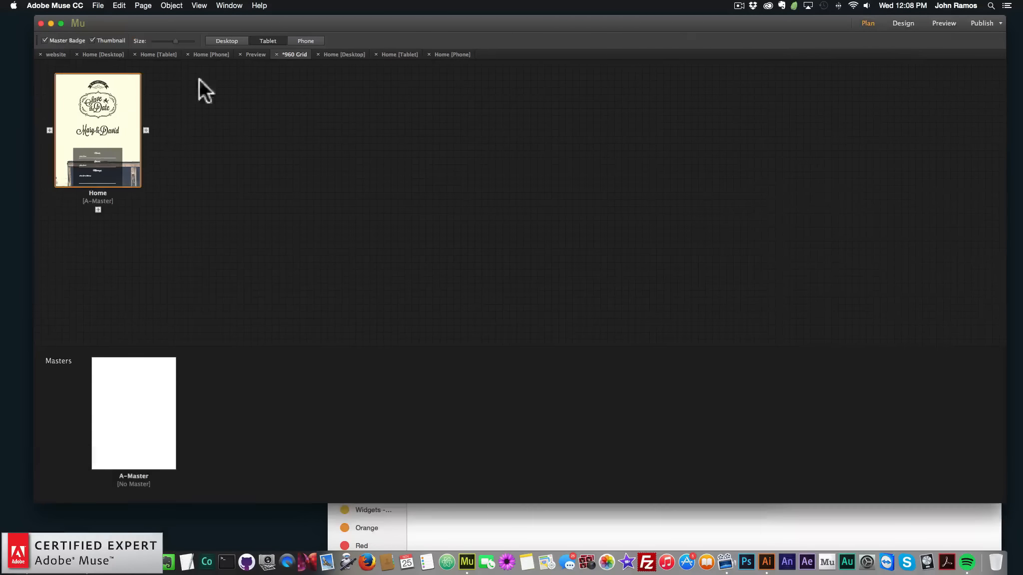
click(300, 42)
double_click(84, 130)
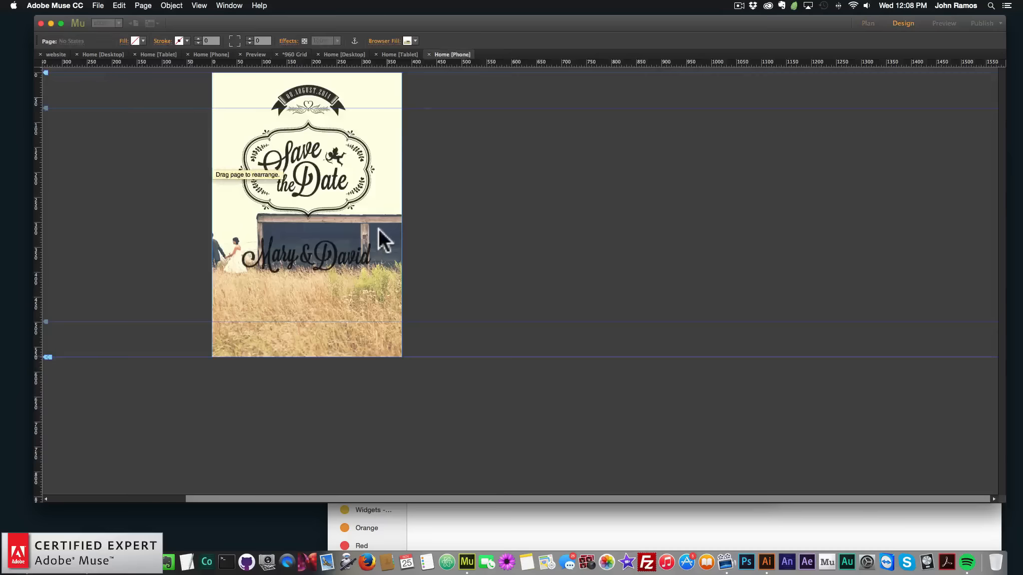
key(super+v)
drag(519, 193, 377, 389)
Narrow the contact form to the phone page's right edge and shift its fields left to fit
scroll(379, 387, down, 5)
scroll(382, 387, down, 3)
mouse_move(354, 313)
mouse_down()
mouse_move(343, 311)
mouse_move(353, 314)
mouse_up()
click(468, 314)
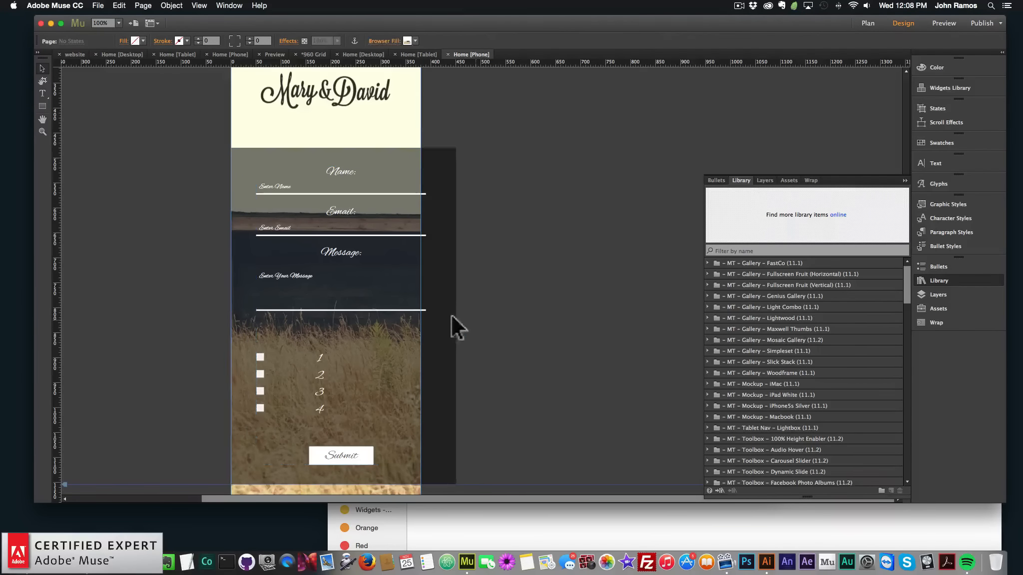
click(451, 314)
drag(456, 317, 421, 316)
click(369, 290)
drag(347, 299, 334, 291)
click(463, 277)
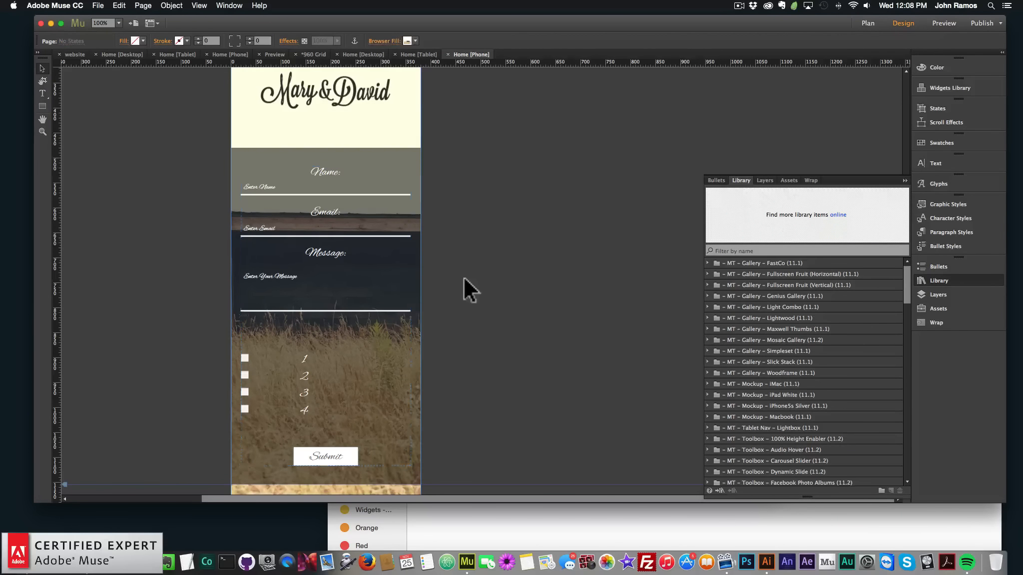
Nudge the contact form up 20 px so it sits right below the artwork
scroll(462, 277, up, 6)
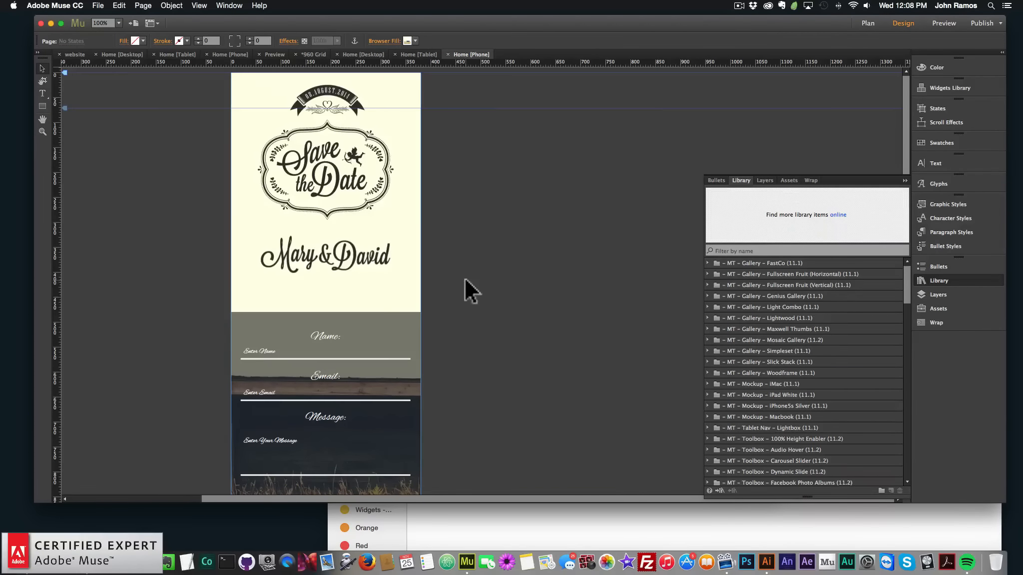
click(385, 345)
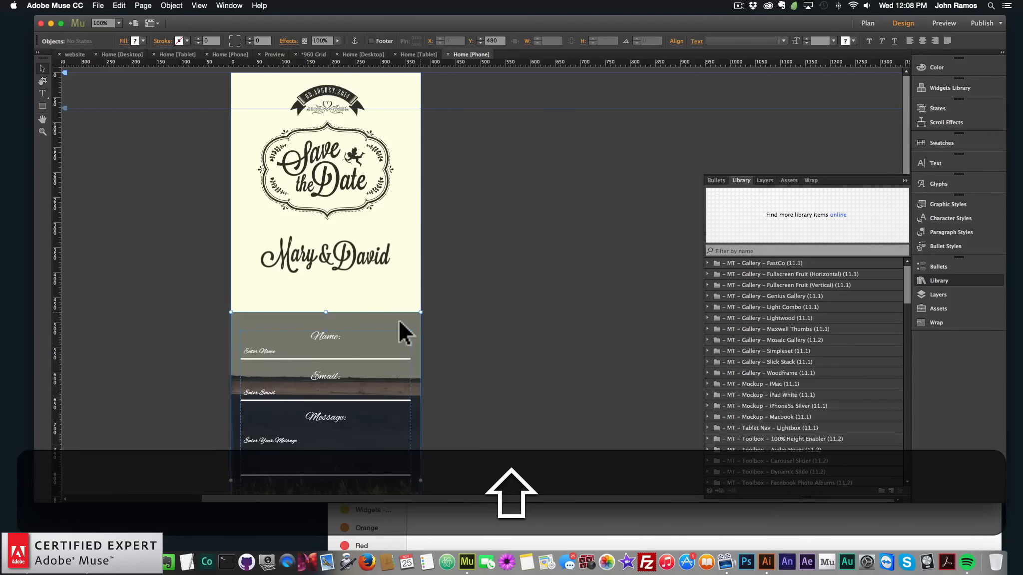
key(shift+Up)
key(shift+Up)
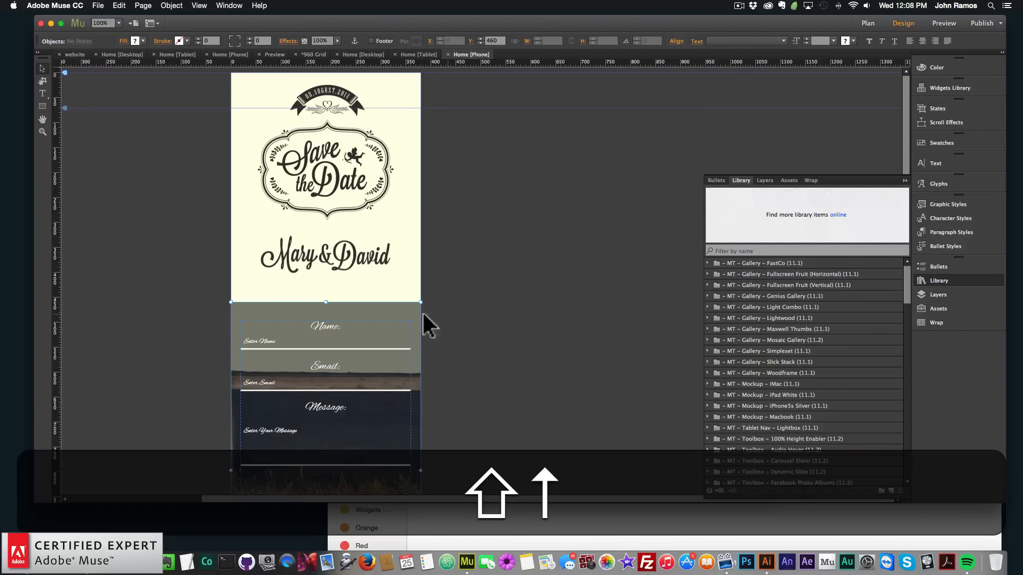
click(347, 254)
key(shift+Up)
key(shift+Down)
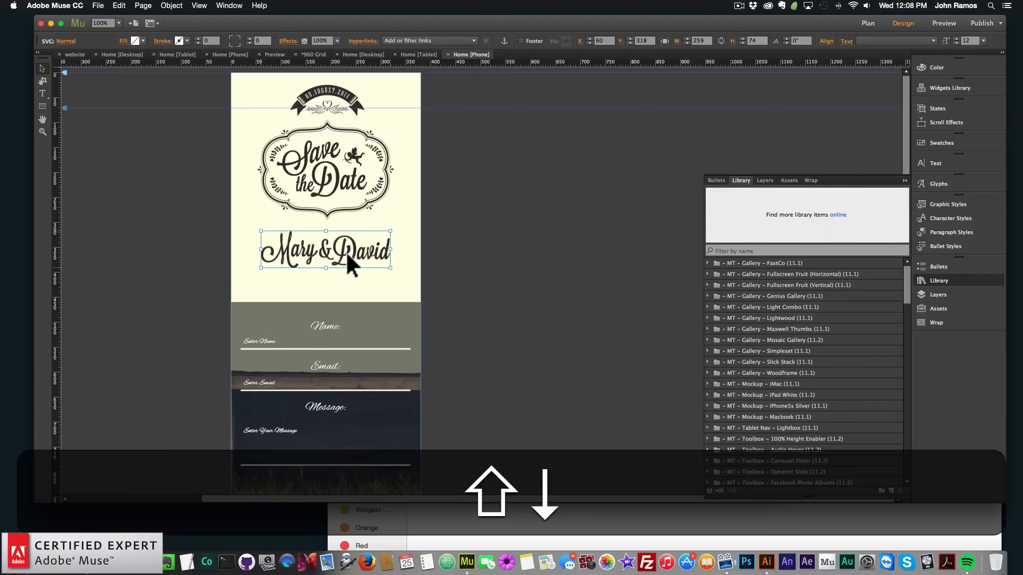
click(375, 205)
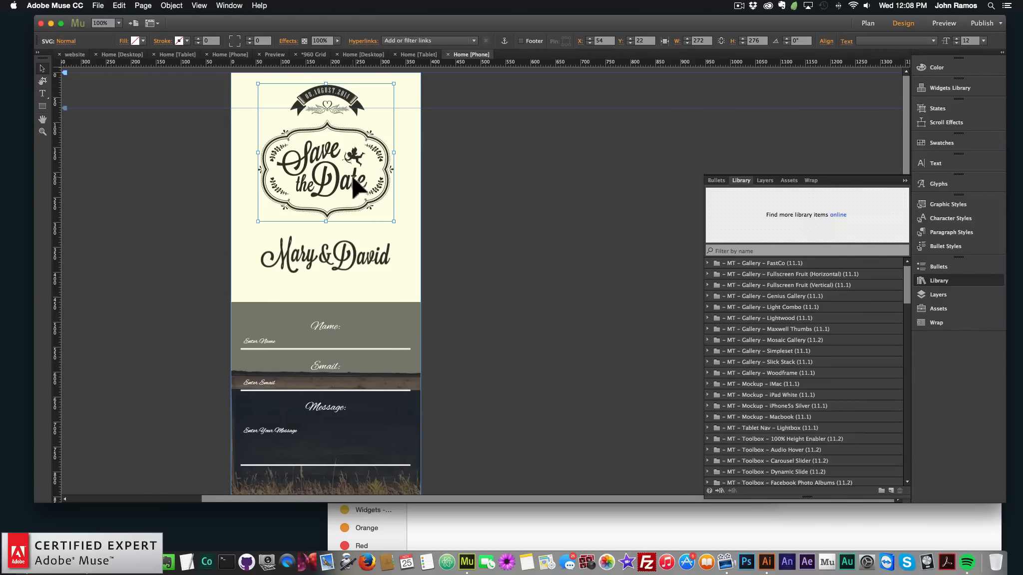
scroll(464, 236, down, 8)
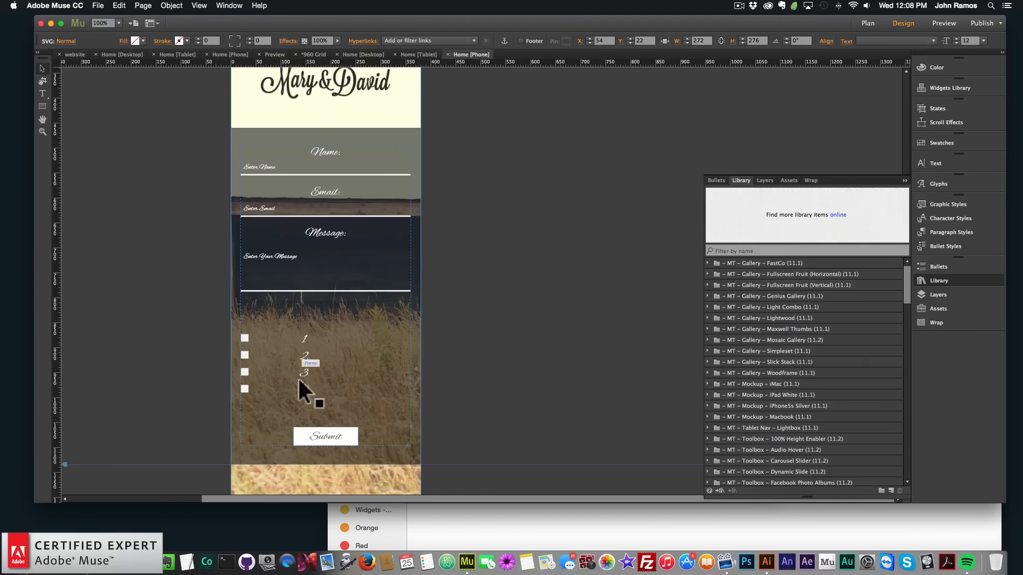
scroll(459, 289, up, 8)
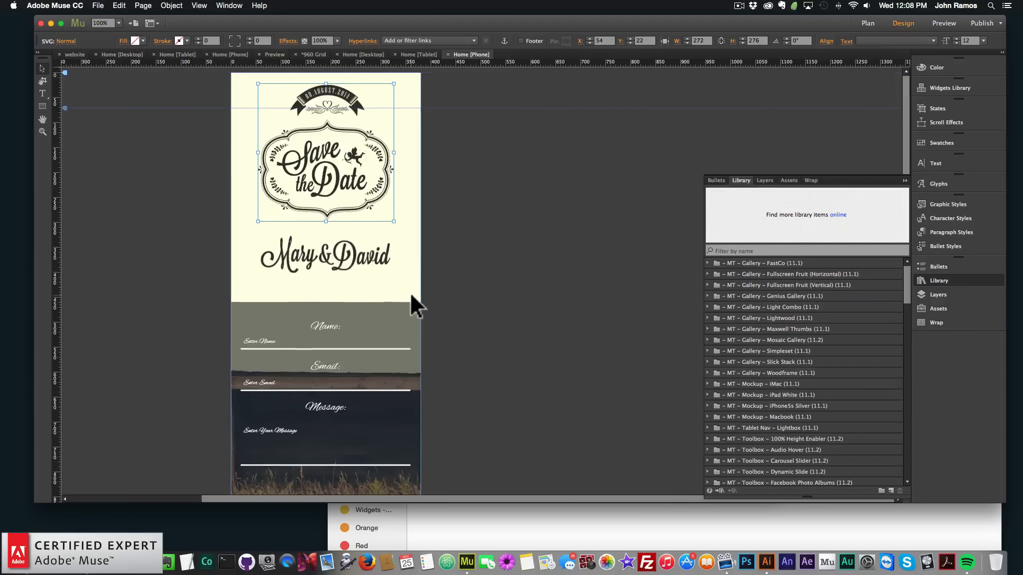
Preview the phone layout and scroll through the whole page
click(790, 101)
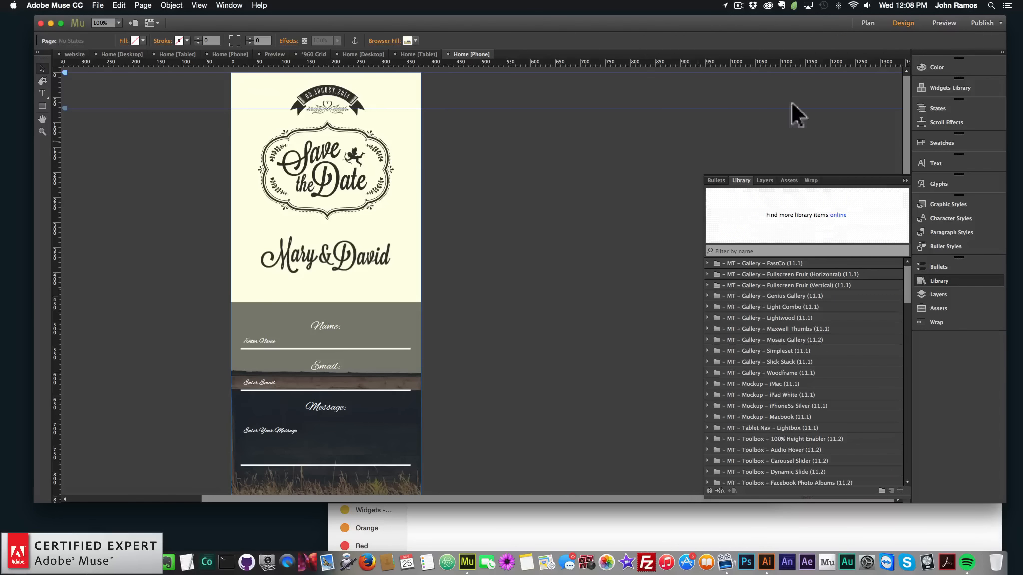
click(943, 23)
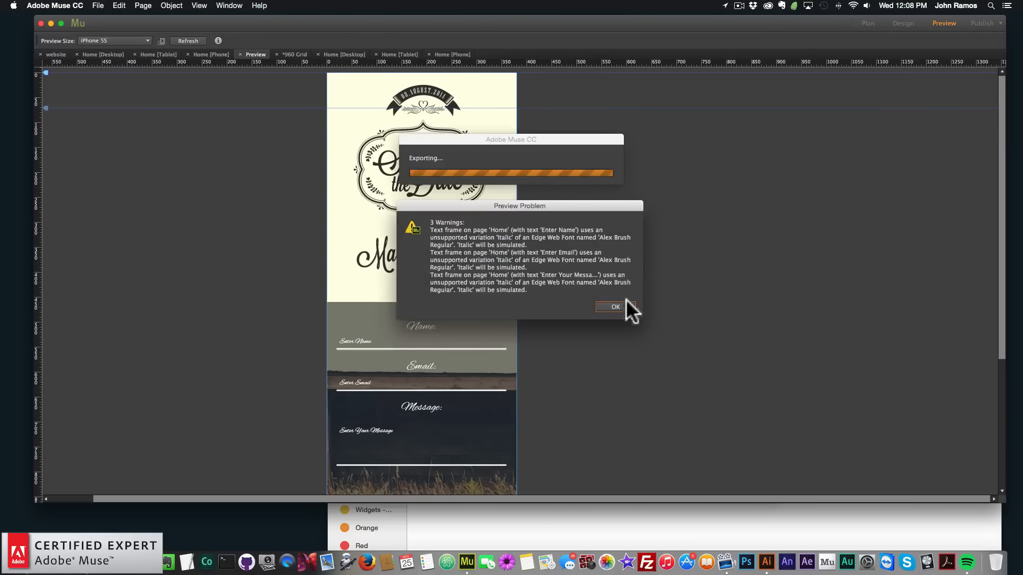
click(620, 309)
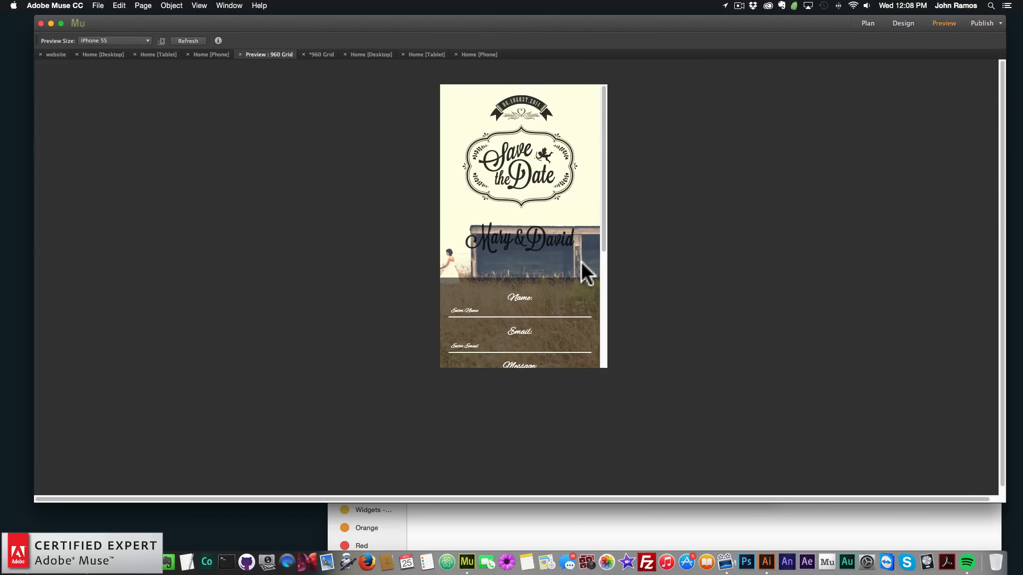
scroll(580, 263, down, 6)
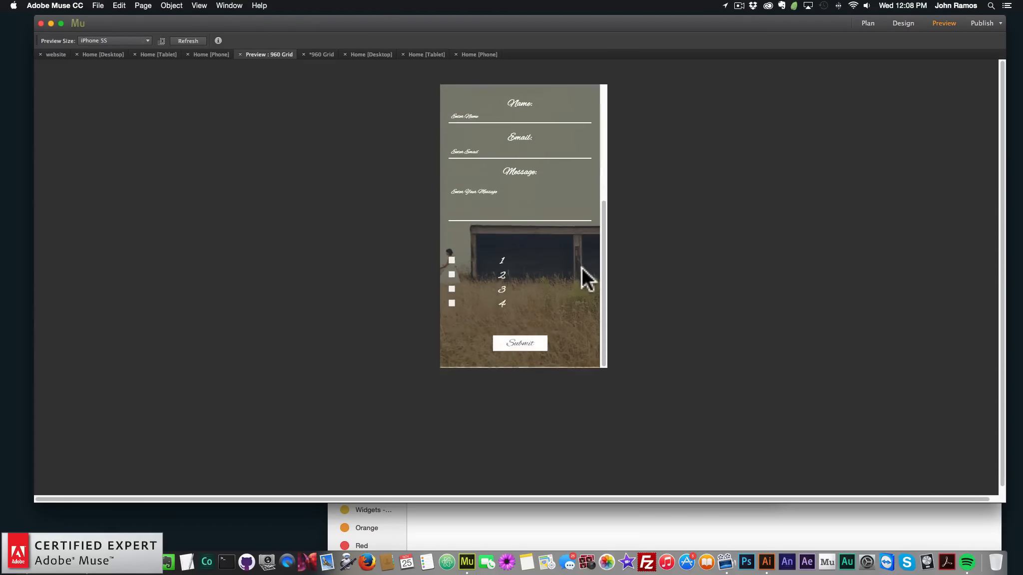
scroll(582, 267, up, 6)
scroll(581, 269, down, 6)
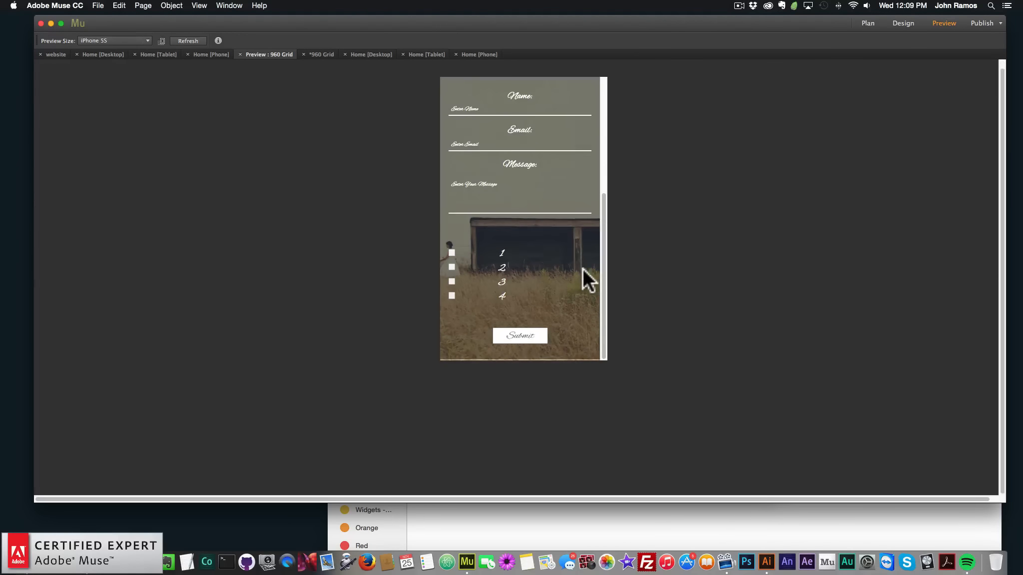
scroll(583, 269, up, 6)
Open the phone Home page and extend the page height downward so the background covers the whole form
click(867, 23)
double_click(112, 137)
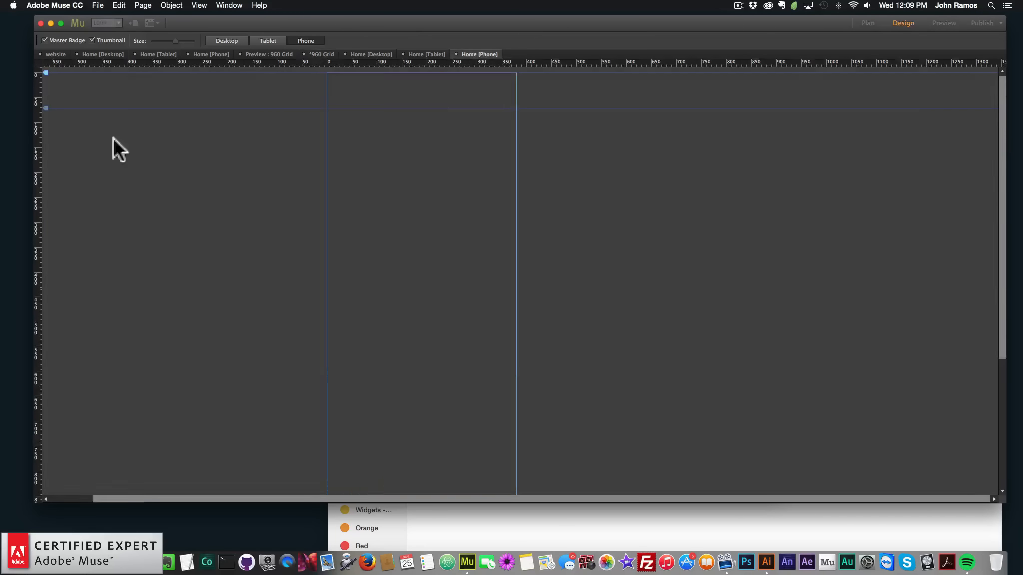
scroll(240, 304, down, 6)
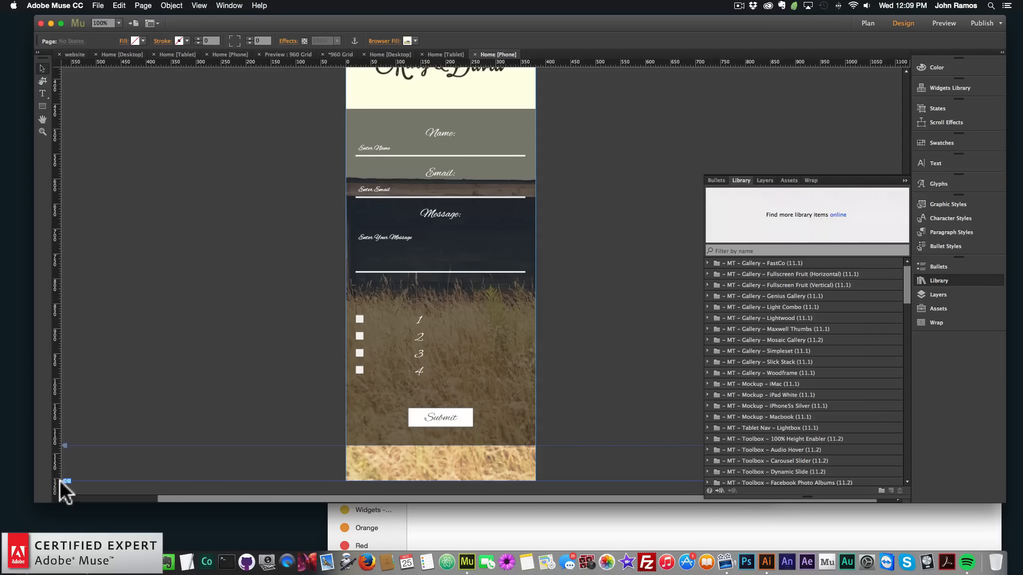
drag(62, 481, 65, 532)
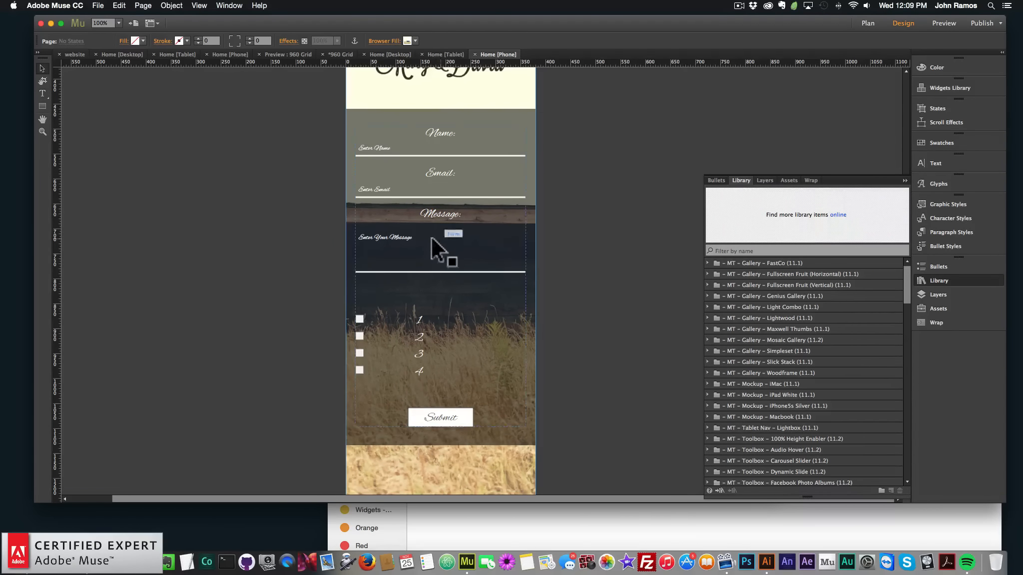
Preview the extended phone layout, dismissing the font warnings, and scroll through the page
scroll(480, 440, down, 2)
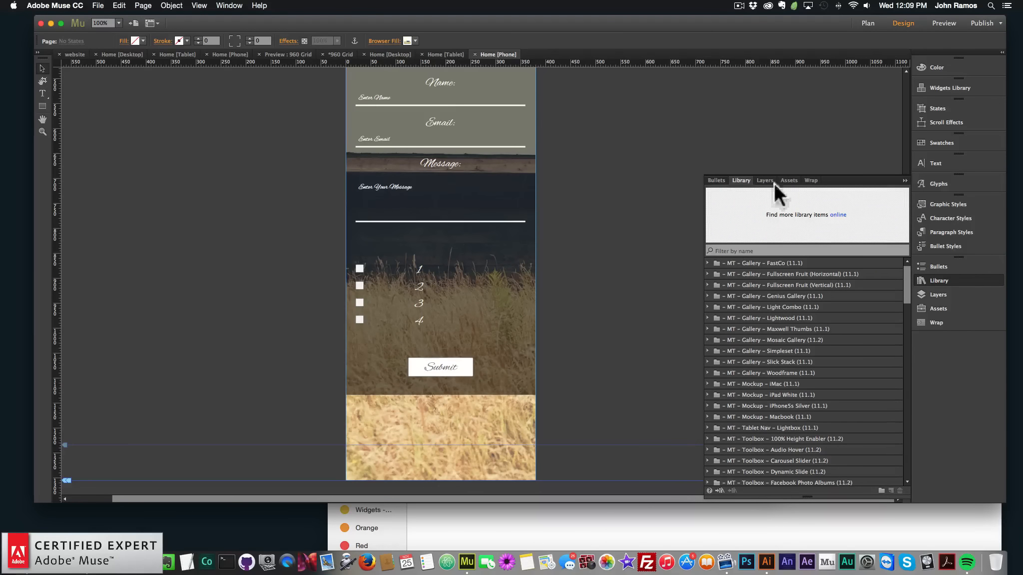
click(945, 22)
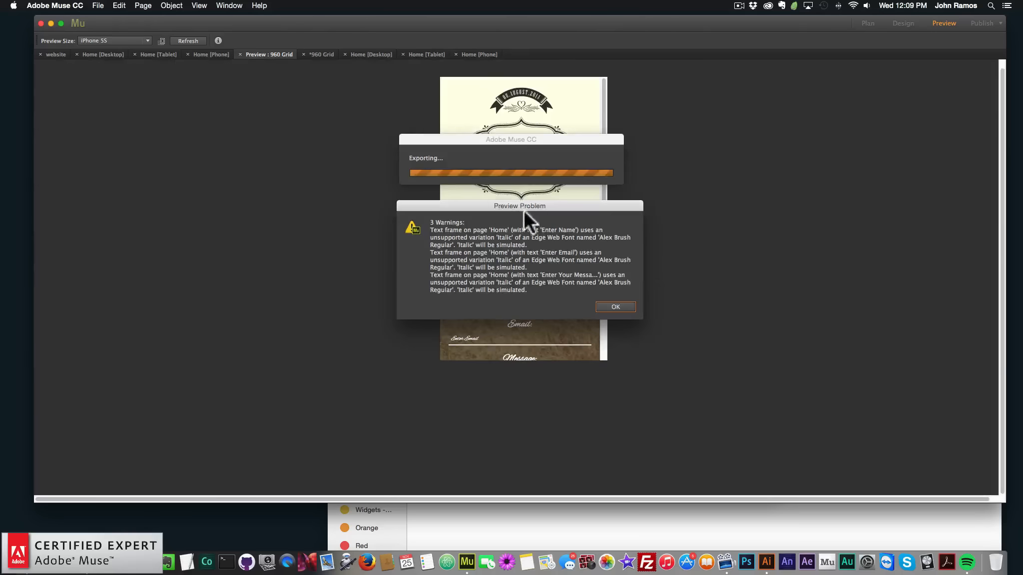
click(617, 309)
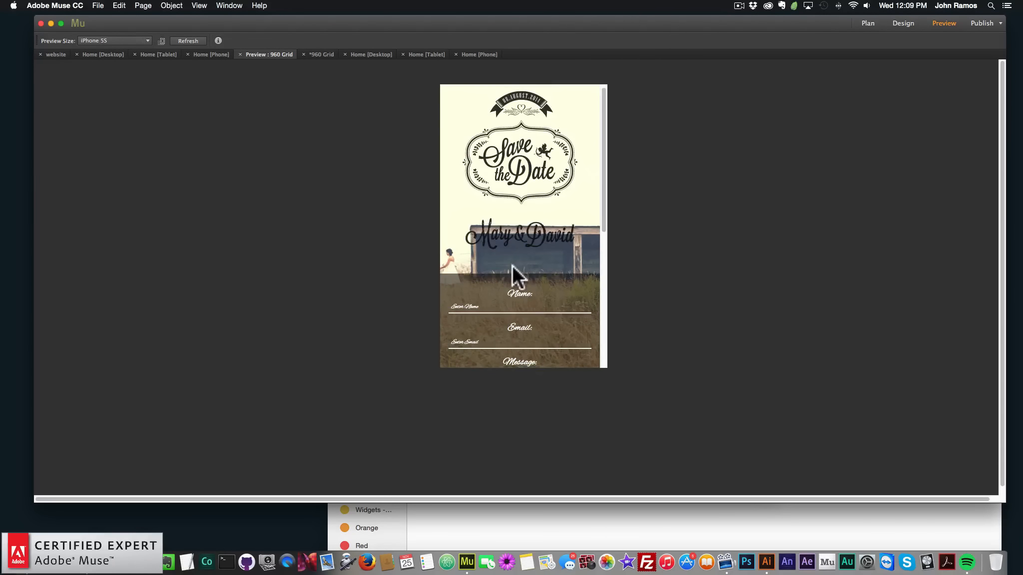
scroll(512, 266, down, 5)
scroll(513, 267, down, 2)
scroll(514, 268, up, 10)
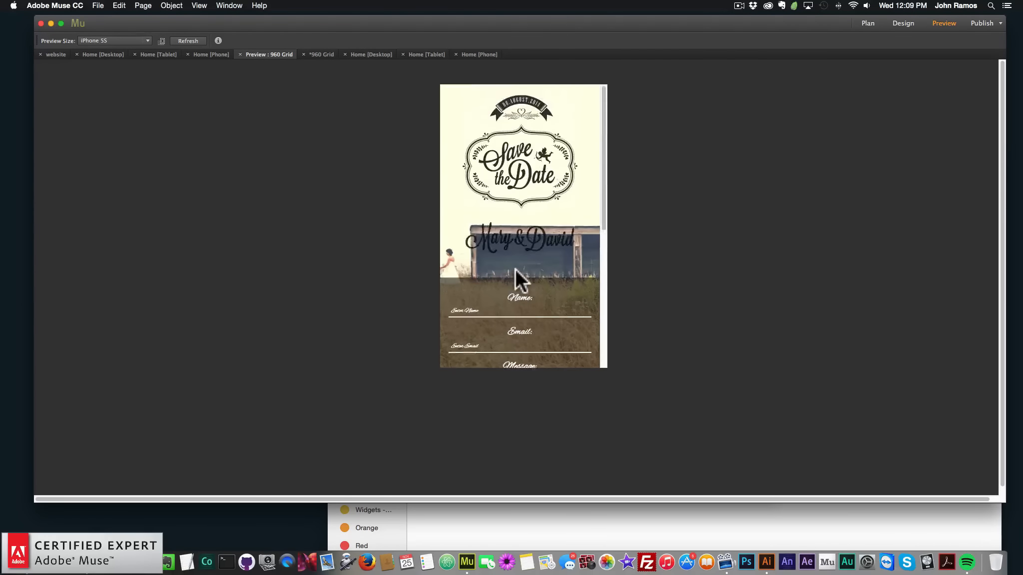
scroll(515, 268, down, 10)
scroll(515, 238, up, 10)
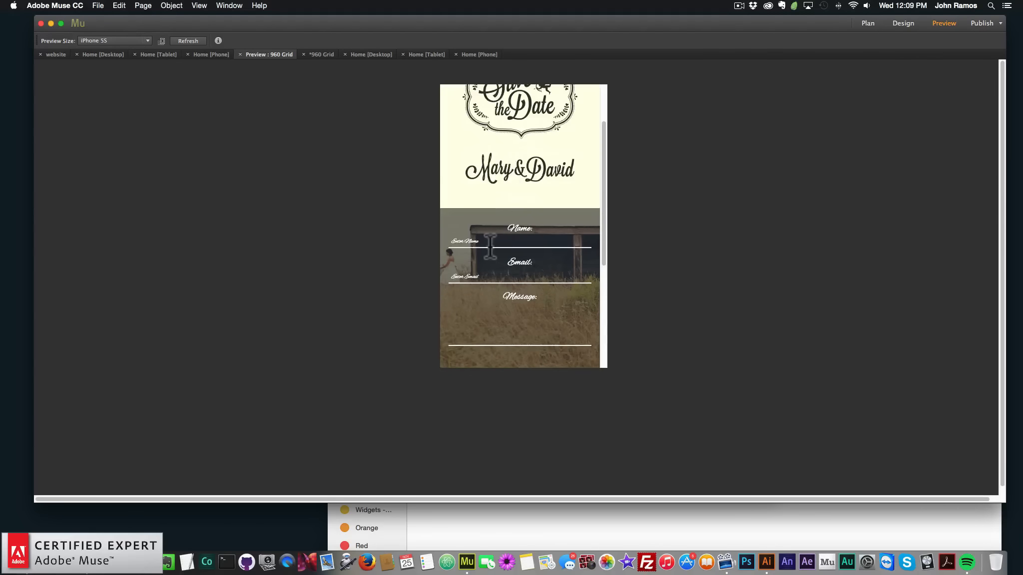
Test the Message field in the phone preview by entering sample text and deleting it
click(490, 316)
scroll(507, 283, down, 5)
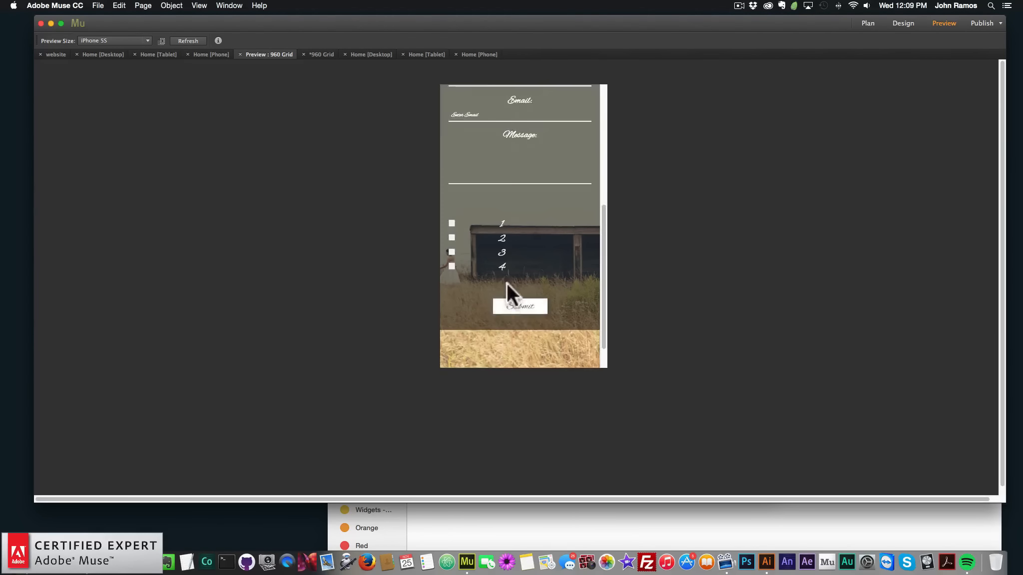
scroll(529, 301, up, 10)
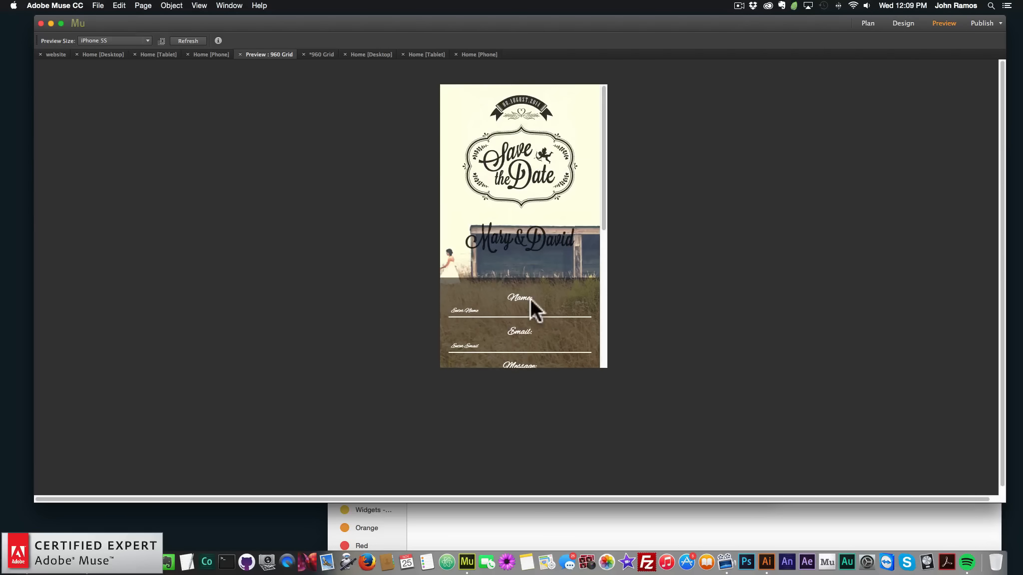
text(s)
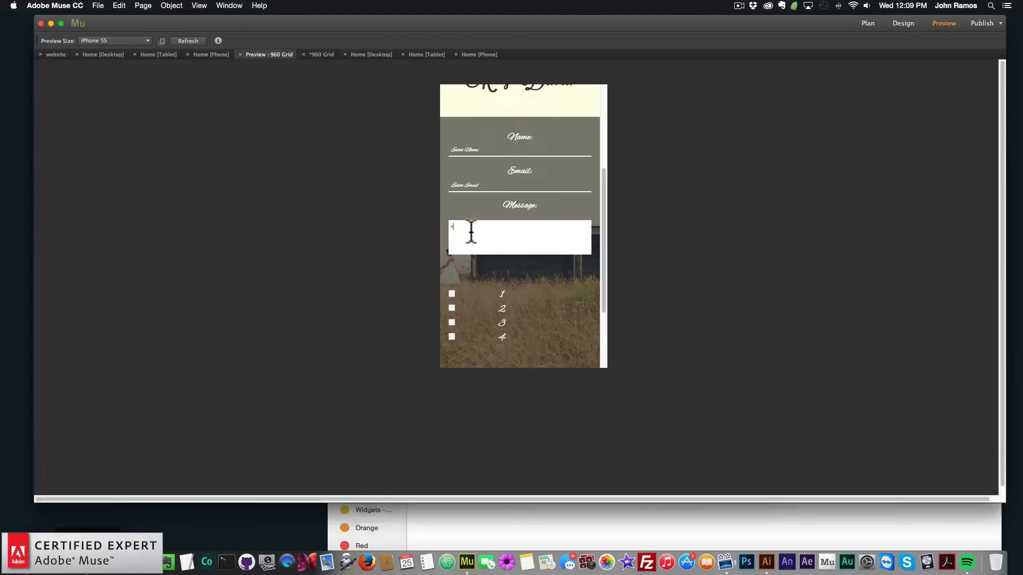
text(dfdsf)
drag(472, 229, 404, 222)
key(BackSpace)
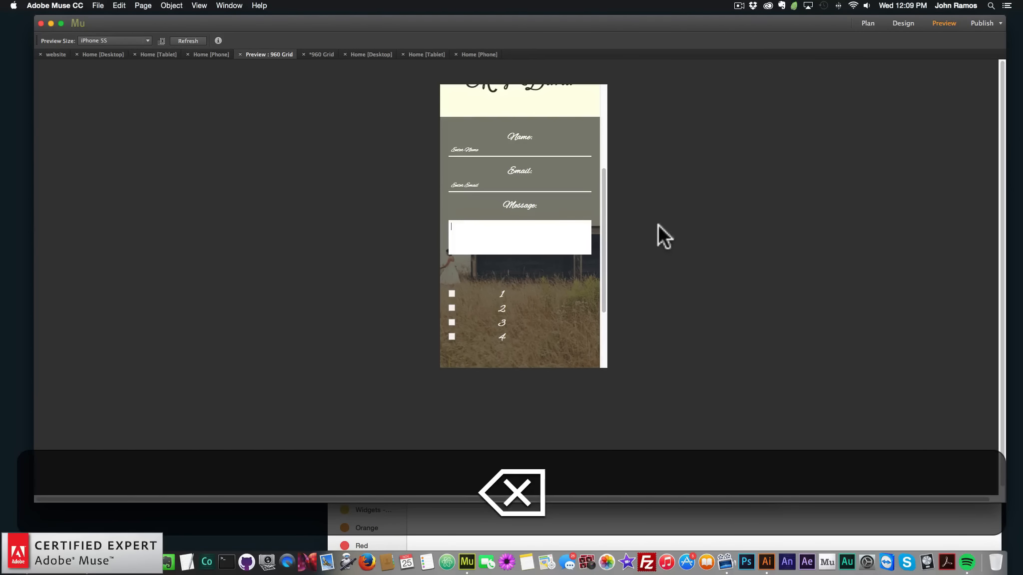
Open the tablet Home page and preview its layout, scrolling through the page
click(869, 22)
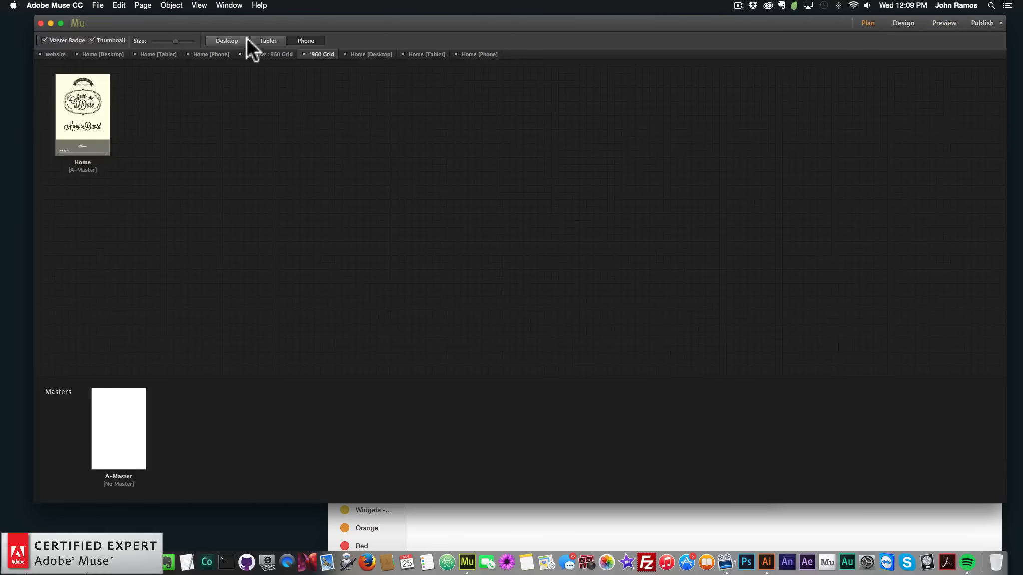
click(270, 40)
double_click(101, 103)
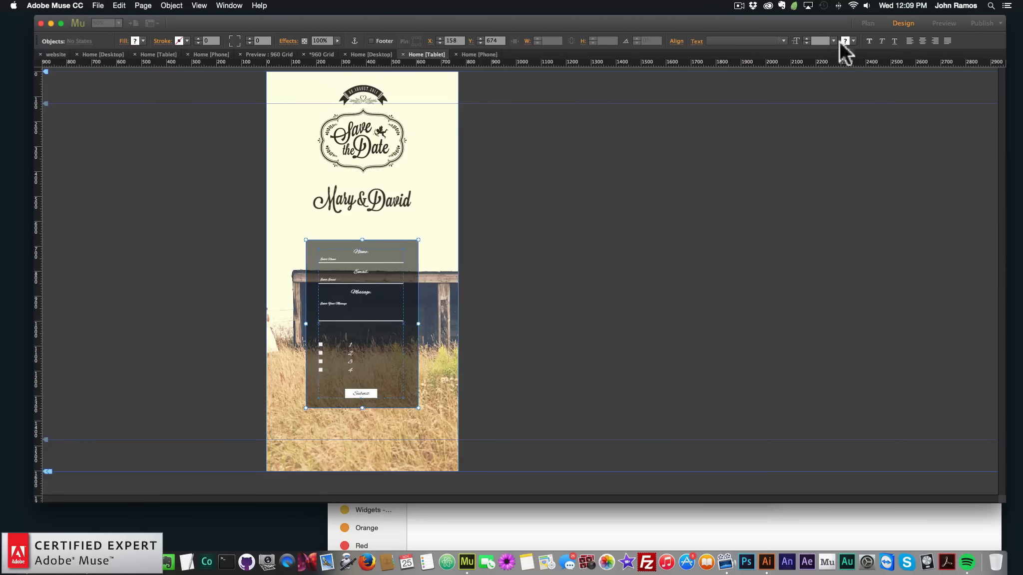
click(939, 22)
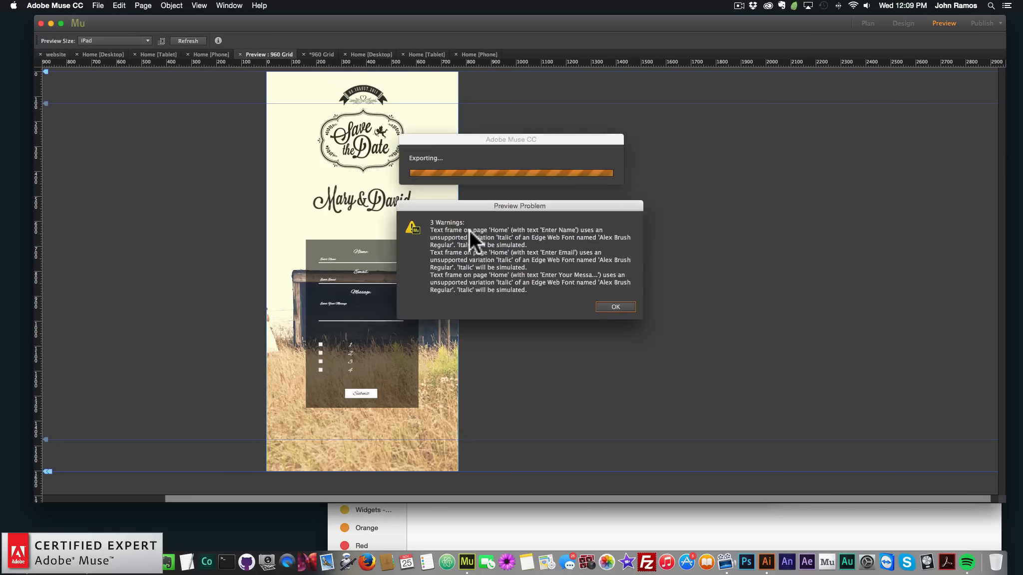
click(601, 301)
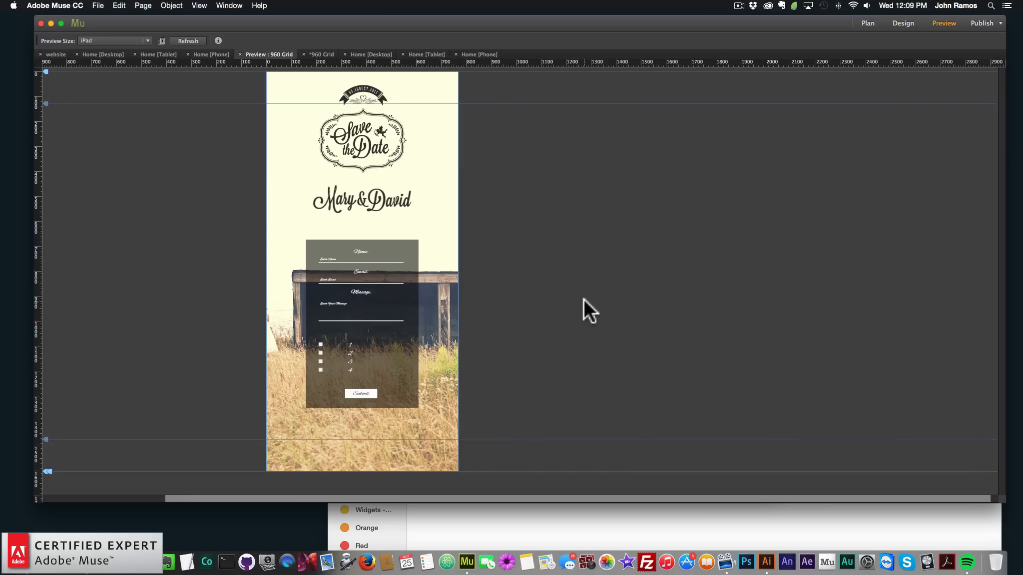
click(905, 23)
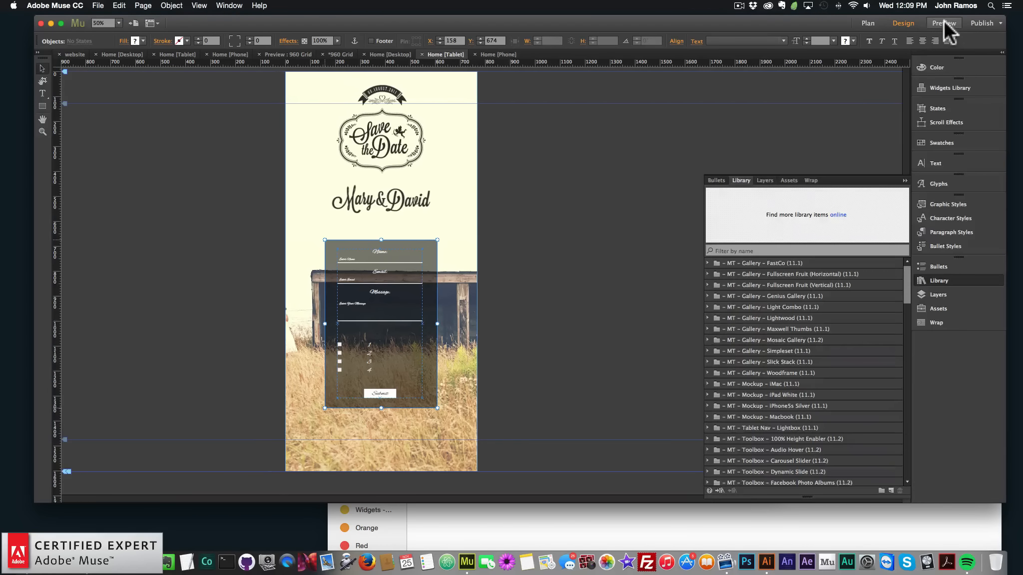
click(946, 20)
scroll(564, 289, down, 10)
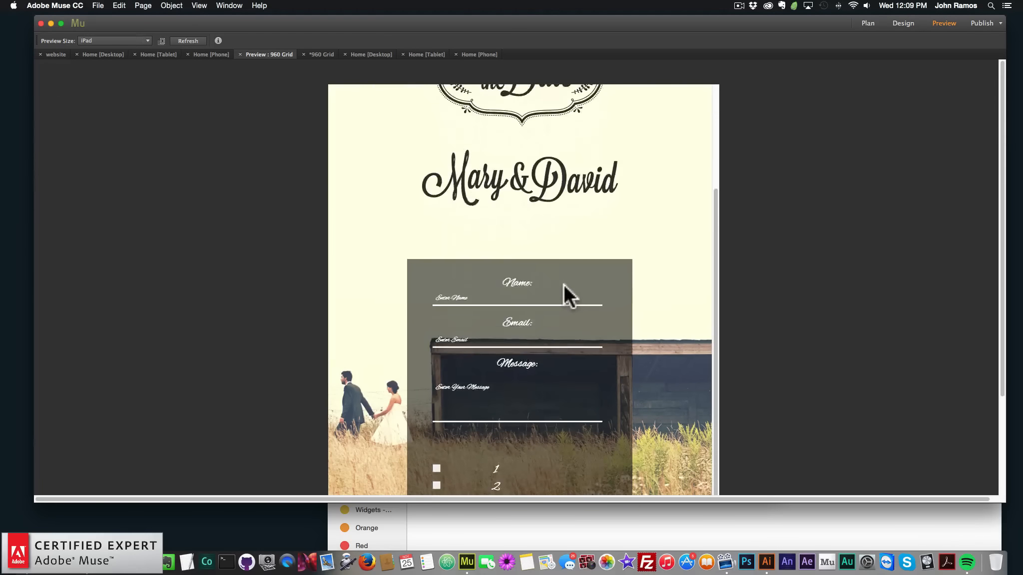
scroll(564, 285, down, 2)
scroll(566, 271, up, 12)
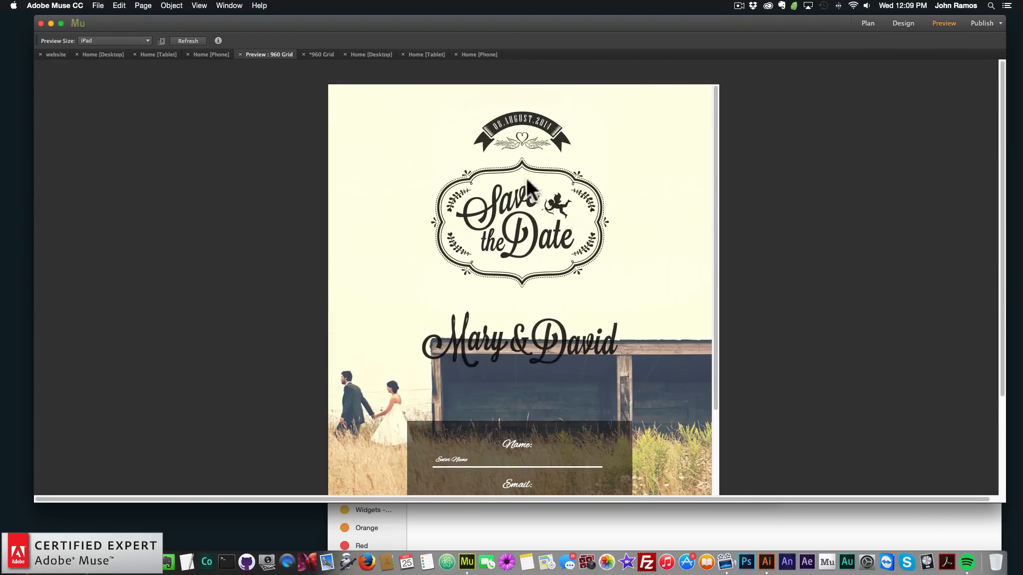
scroll(554, 245, down, 6)
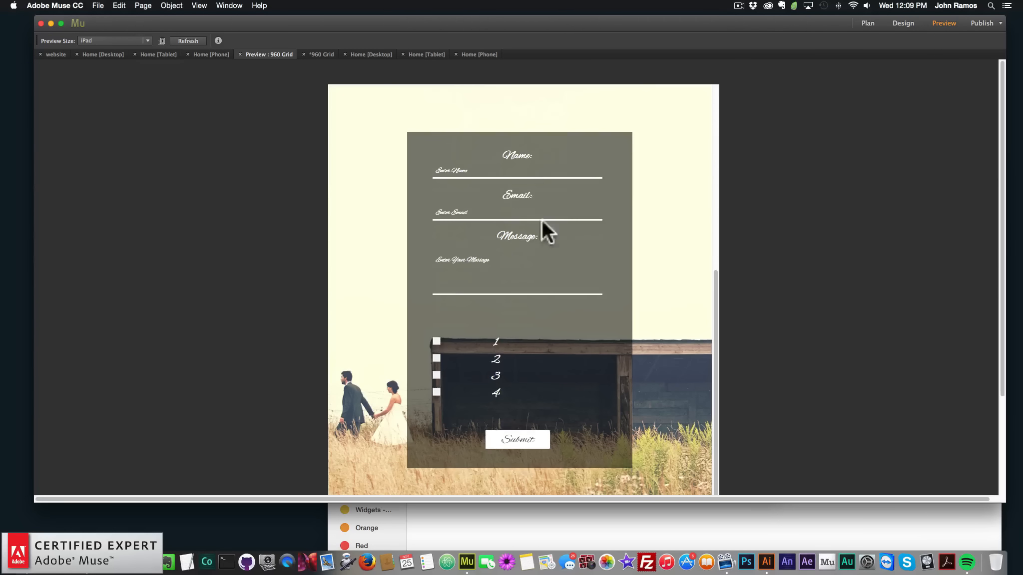
Test the tablet form by entering sample text in the Name, Email and Message fields, then clearing it
click(510, 172)
text(sdasd)
click(476, 212)
text(asdf)
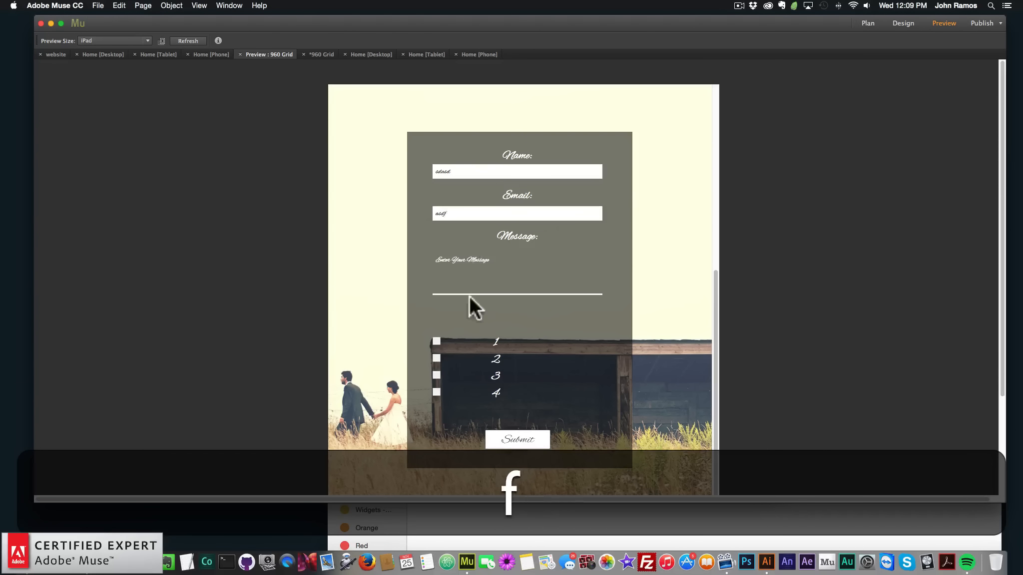
click(470, 293)
text(asdfasdf)
drag(457, 259, 392, 258)
key(BackSpace)
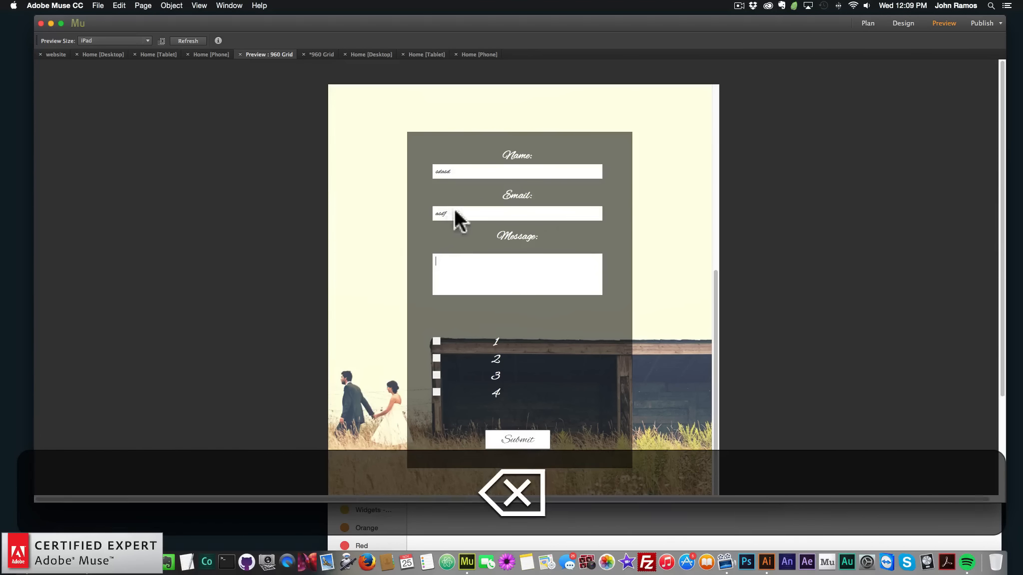
click(454, 211)
key(BackSpace)
key(BackSpace)
key(BackSpace)
key(BackSpace)
click(452, 168)
key(BackSpace)
key(BackSpace)
key(BackSpace)
key(BackSpace)
key(BackSpace)
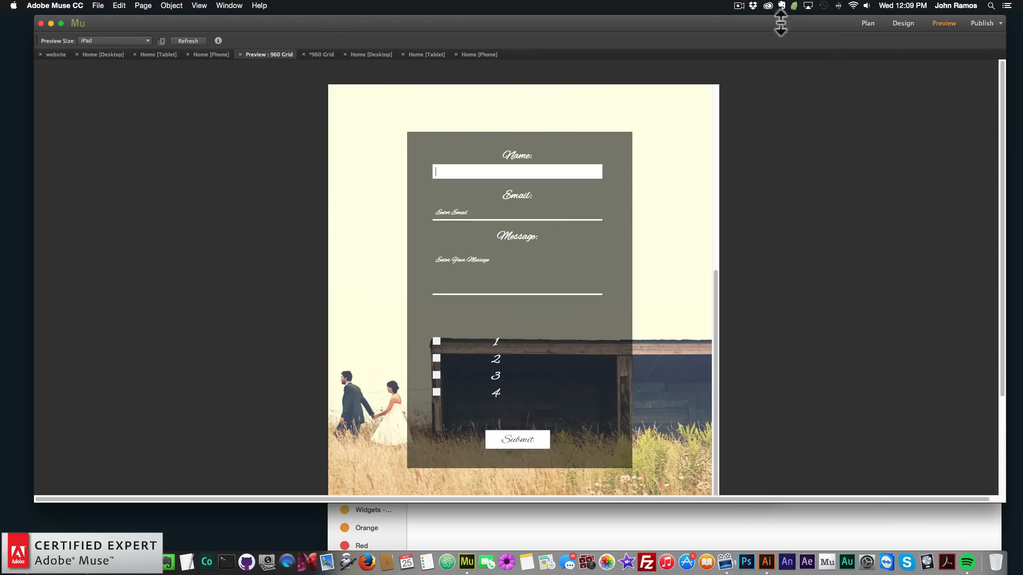
Open the desktop Home page and copy the "How many in your party?" text frame
click(872, 22)
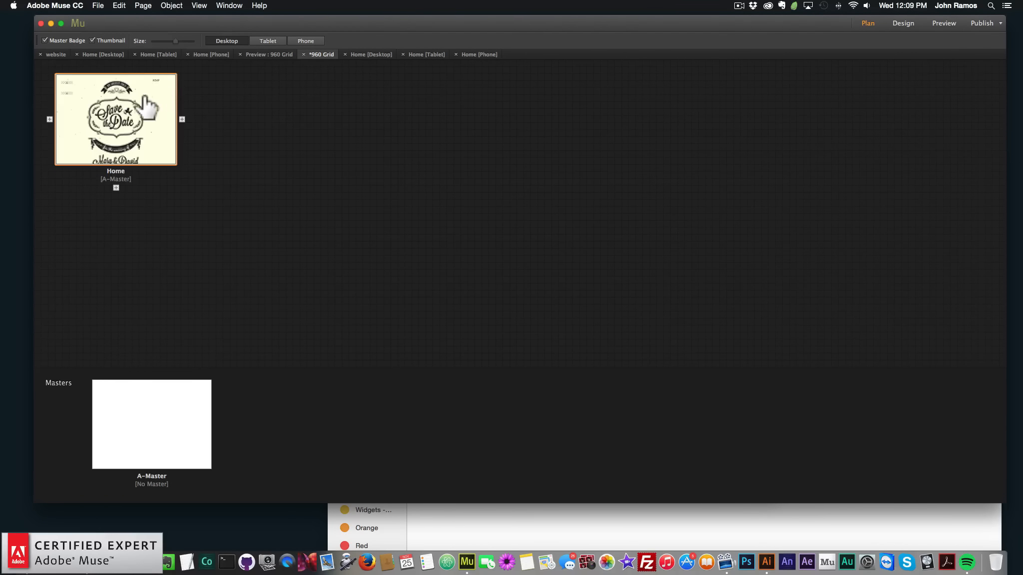
double_click(114, 180)
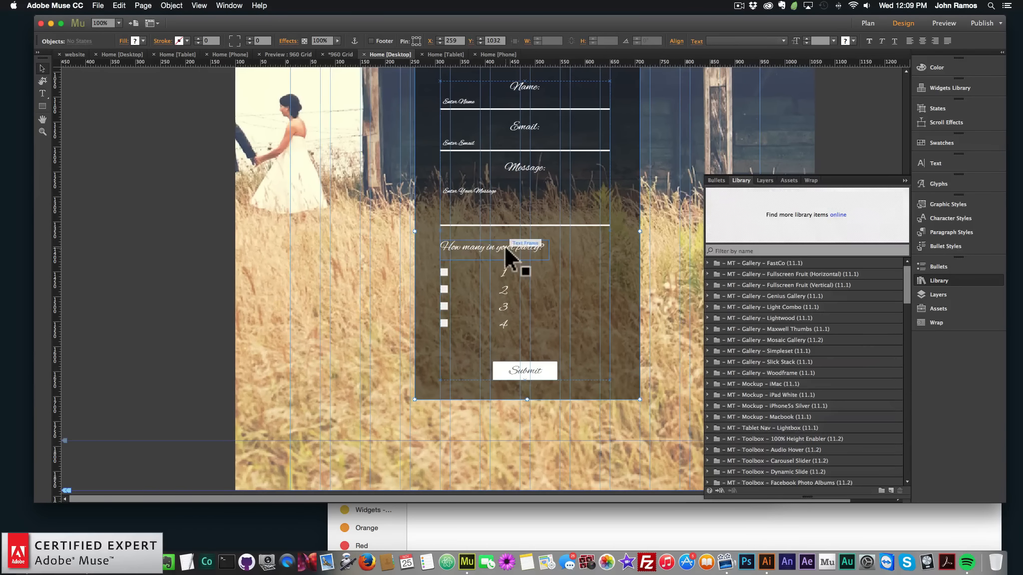
click(499, 246)
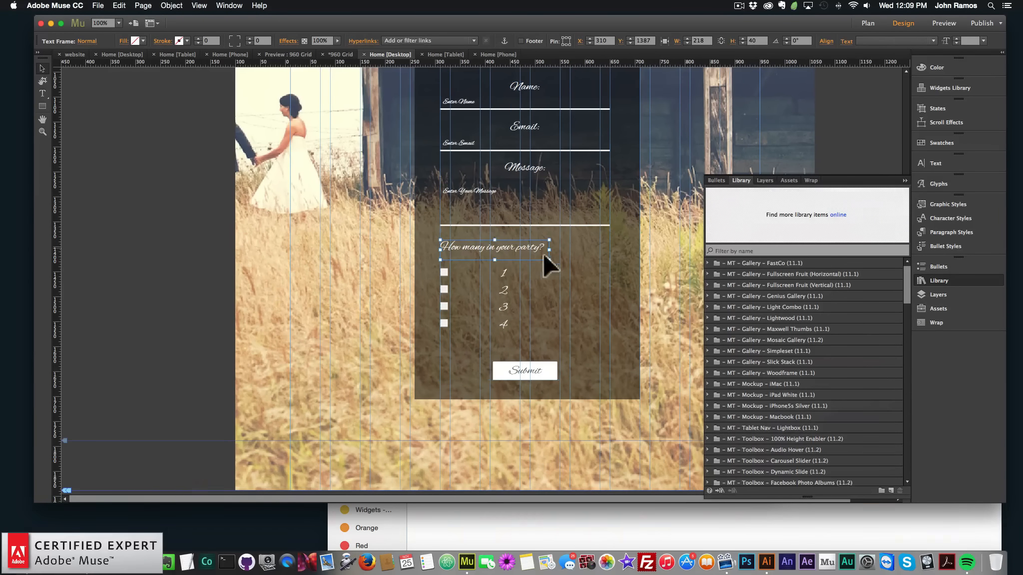
key(super+c)
Paste the party question into the tablet Home page and place it above the number checkboxes
click(868, 23)
click(270, 38)
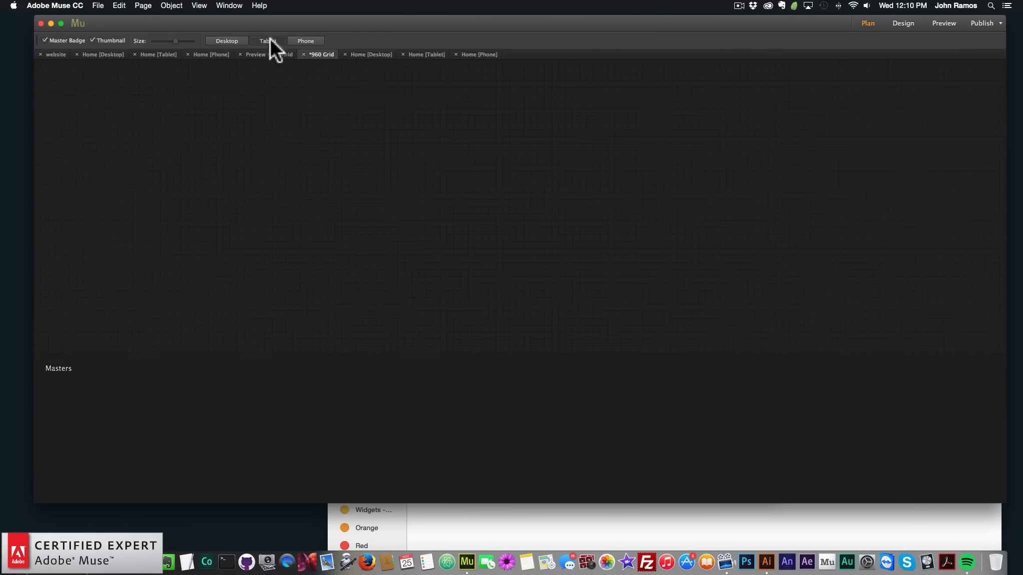
double_click(115, 134)
key(super+v)
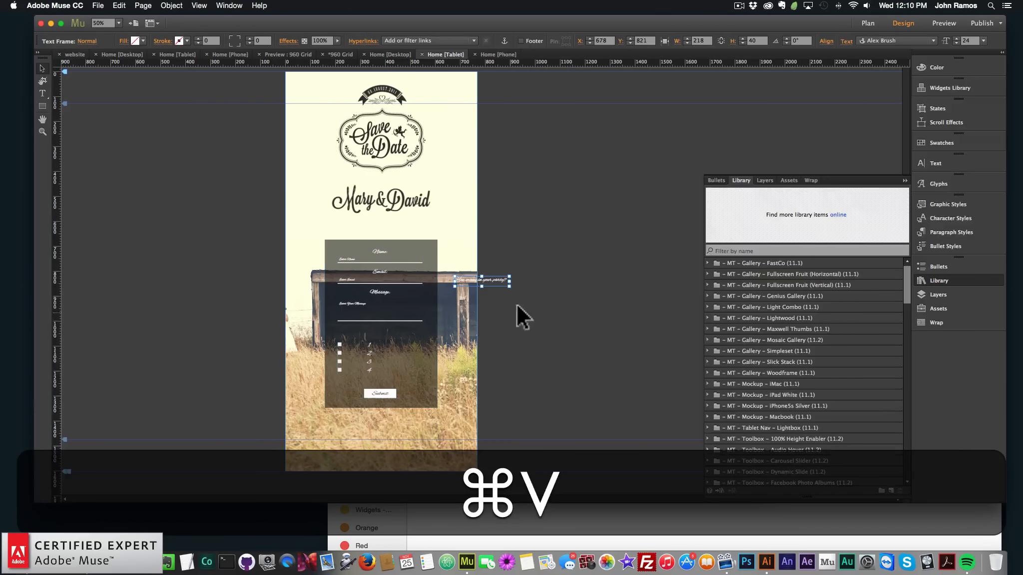
drag(484, 278, 365, 326)
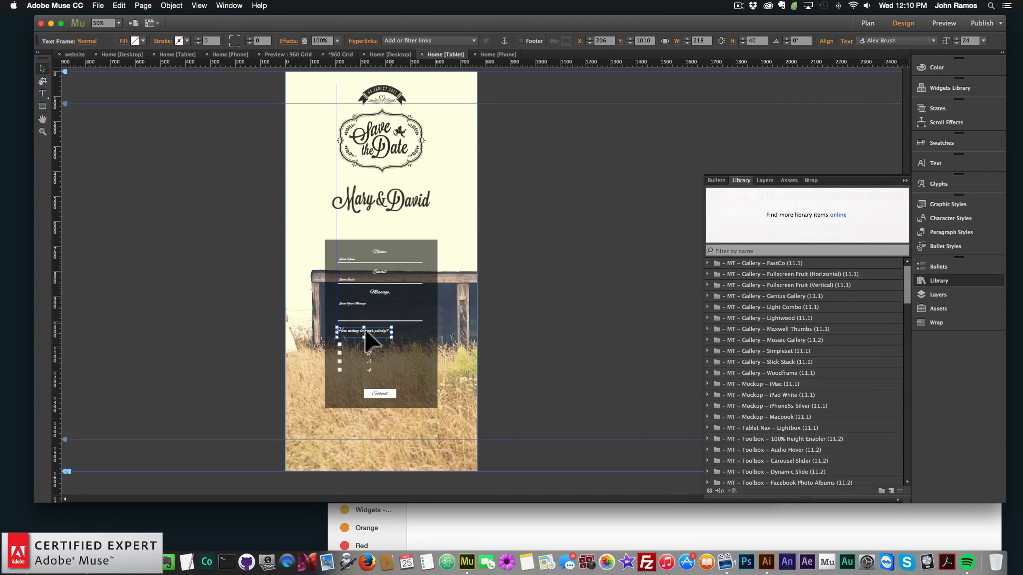
click(596, 374)
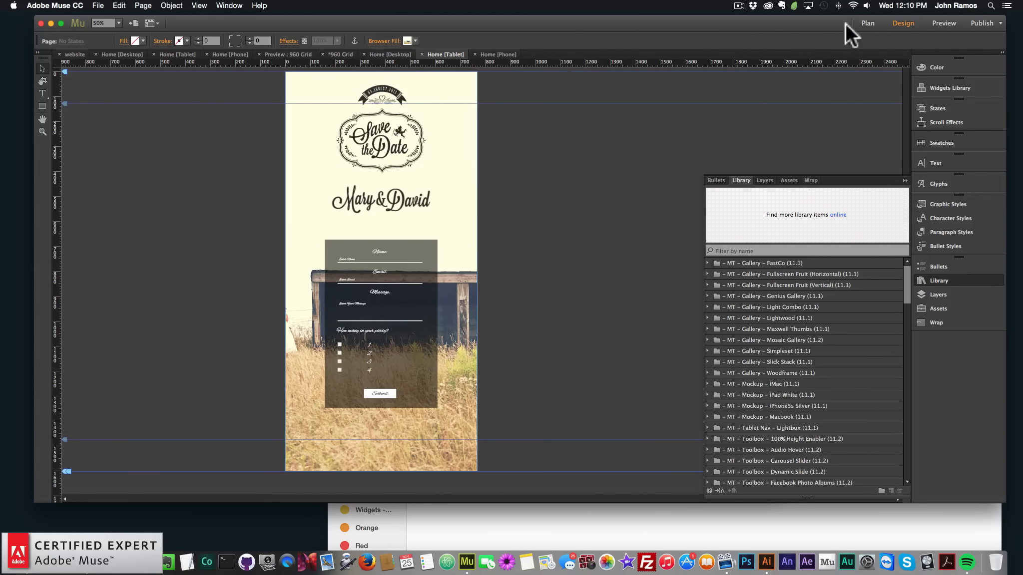
Preview the tablet layout to check the pasted party question
click(943, 24)
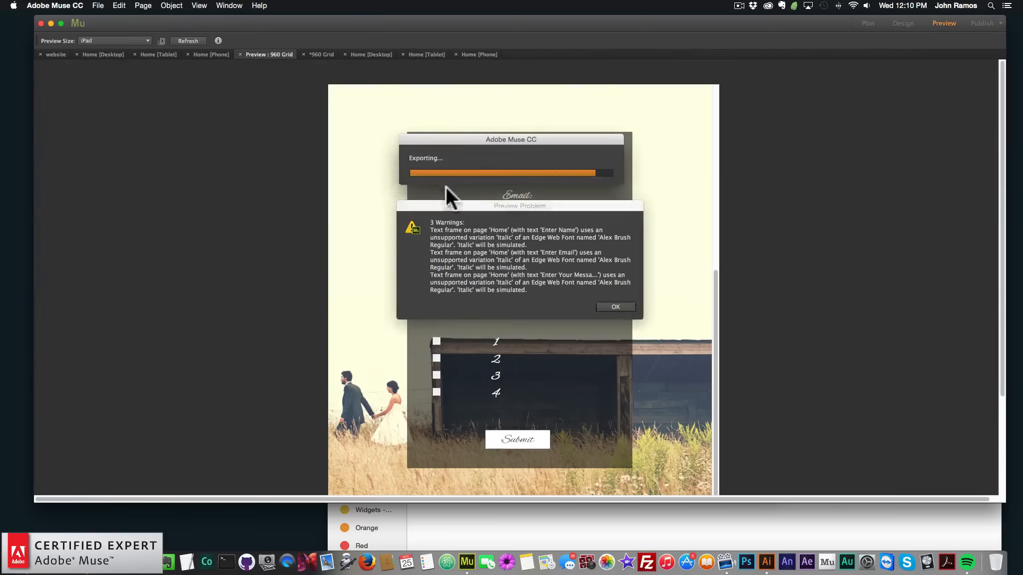
click(613, 306)
scroll(558, 255, down, 10)
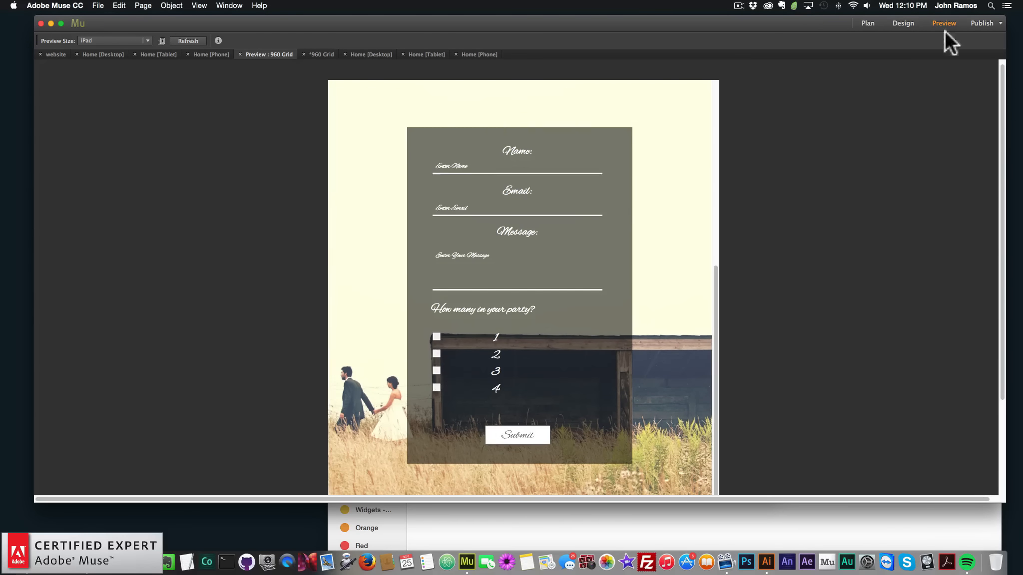
Nudge the party question slightly lower on the tablet page and preview the layout again
click(902, 23)
click(364, 333)
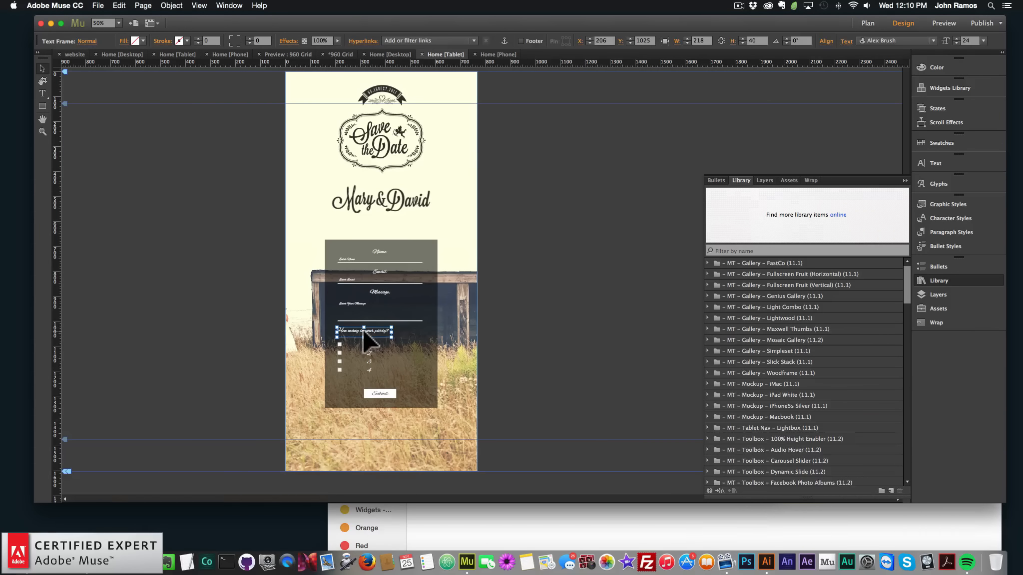
click(592, 303)
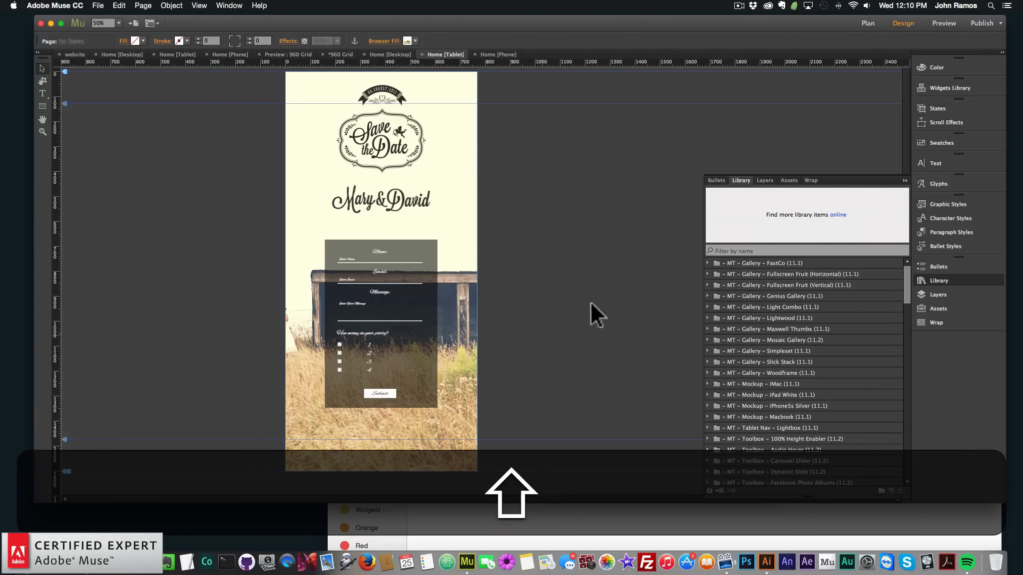
click(943, 23)
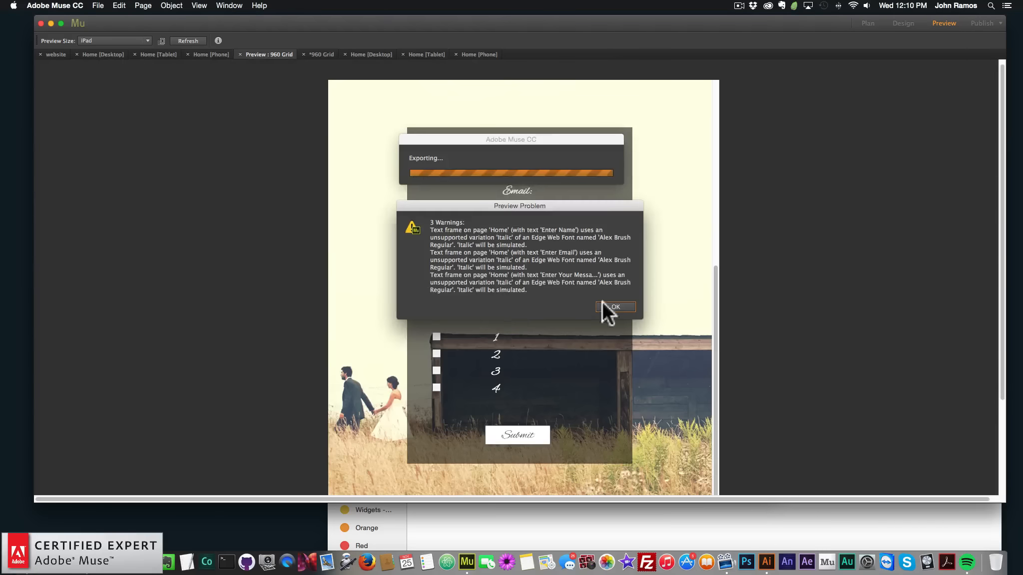
click(614, 307)
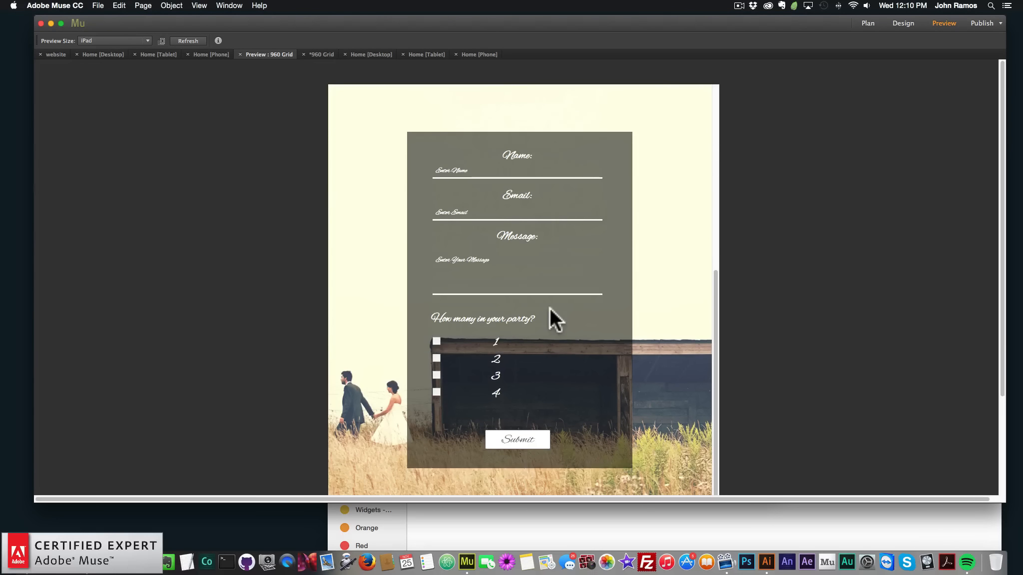
Add the Font Smoother Light widget from the library to the top-left corner of the tablet Home page
click(503, 172)
click(902, 23)
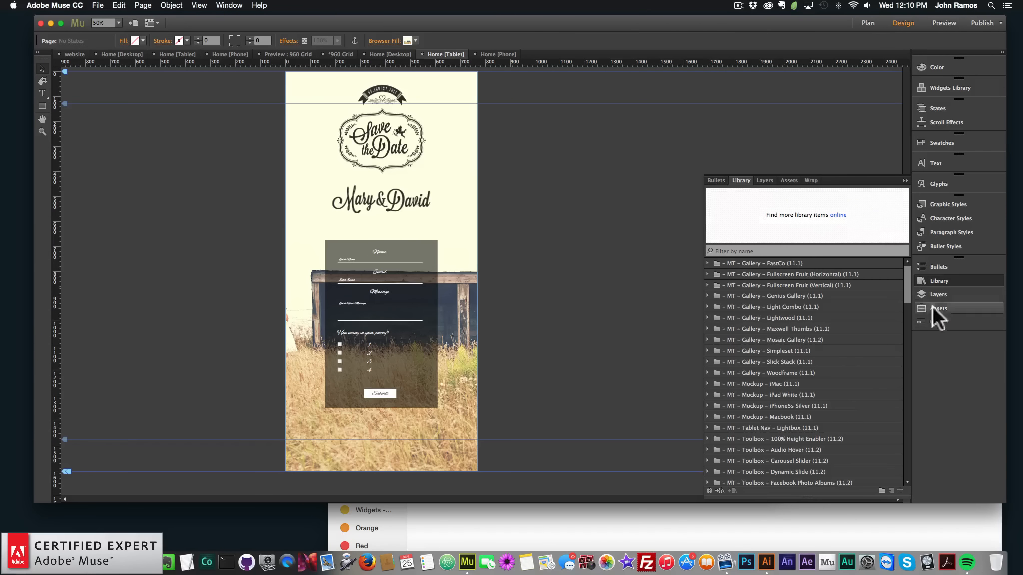
scroll(841, 389, down, 15)
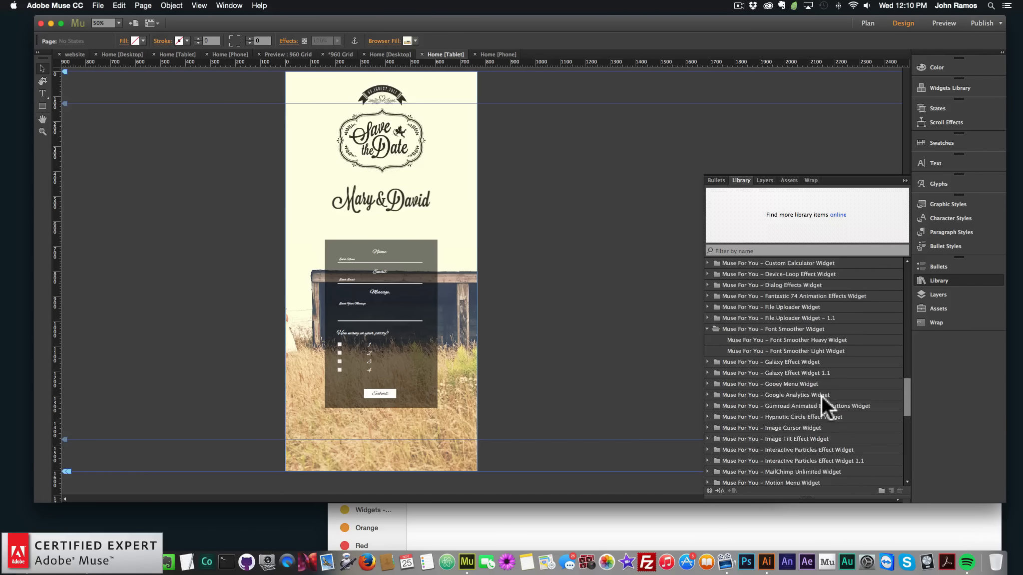
drag(792, 316, 291, 103)
click(582, 185)
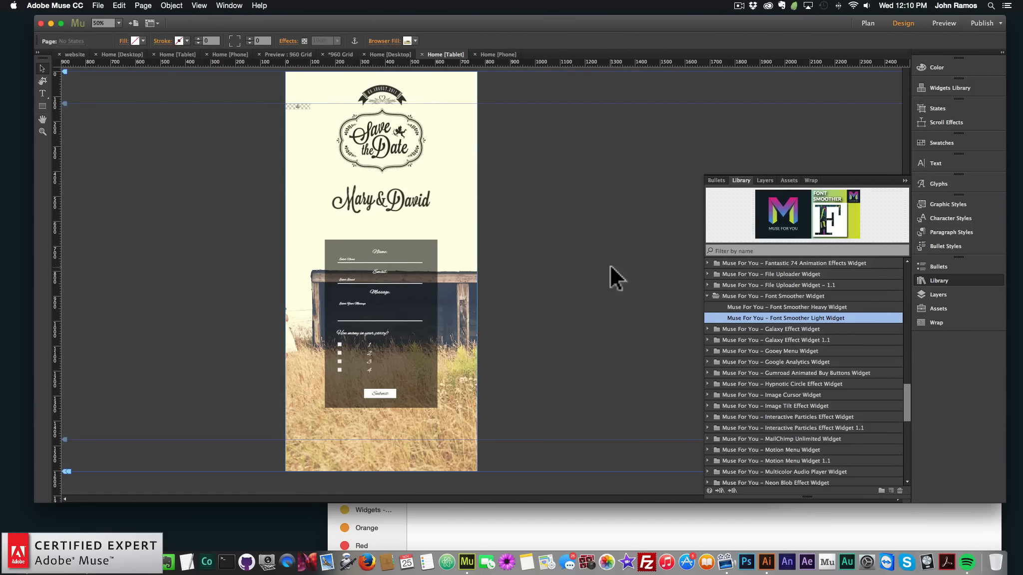
Preview the tablet layout and scroll through it to check the form
click(929, 22)
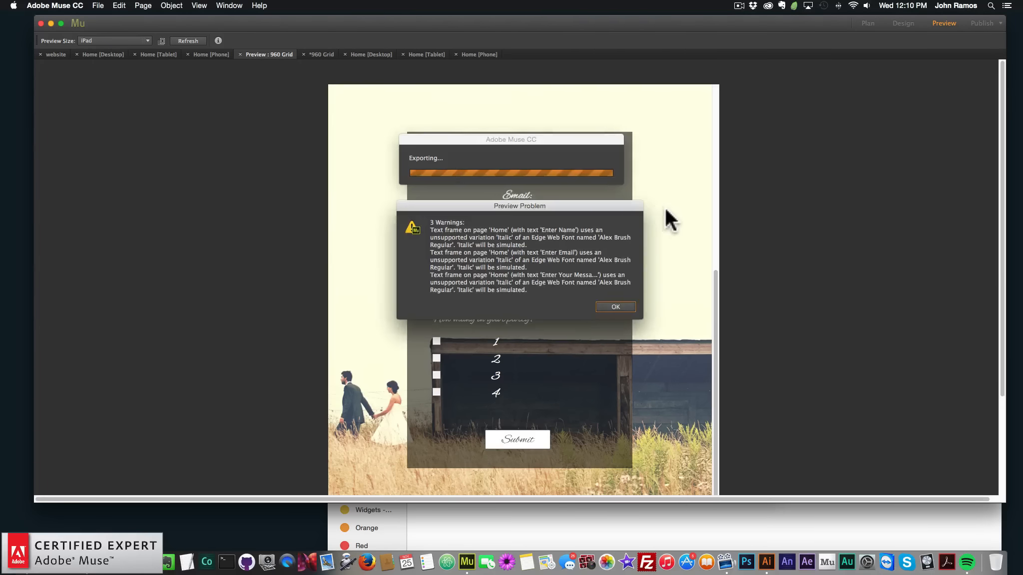
click(612, 306)
scroll(574, 292, down, 10)
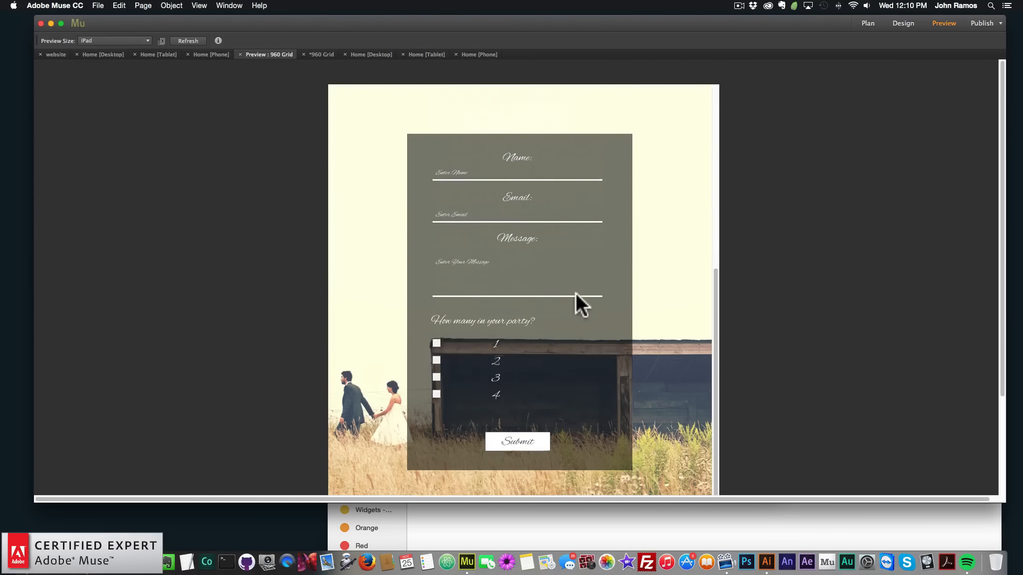
scroll(574, 292, up, 10)
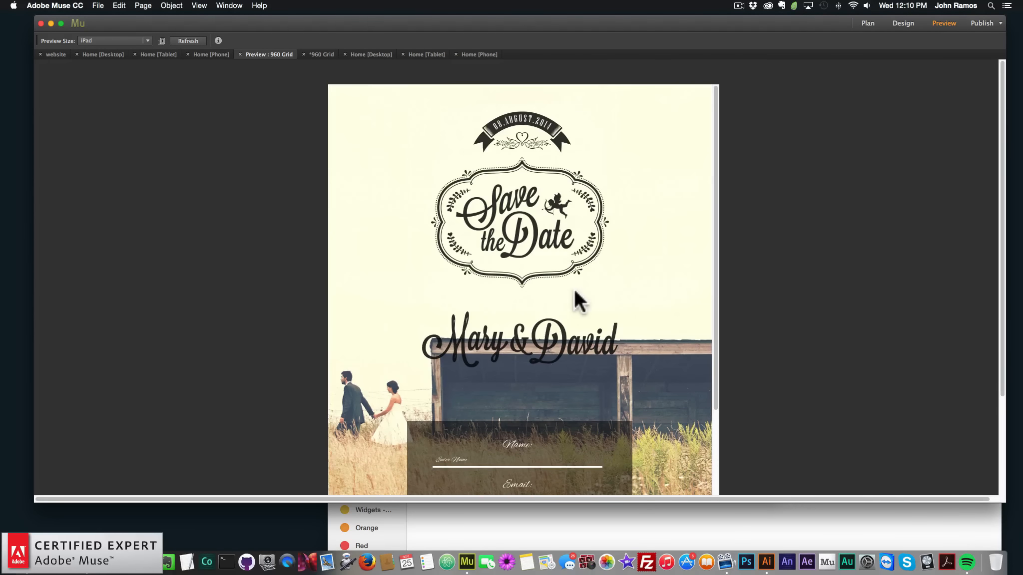
Open the phone Home page, paste the party question and place it above the number checkboxes
click(904, 23)
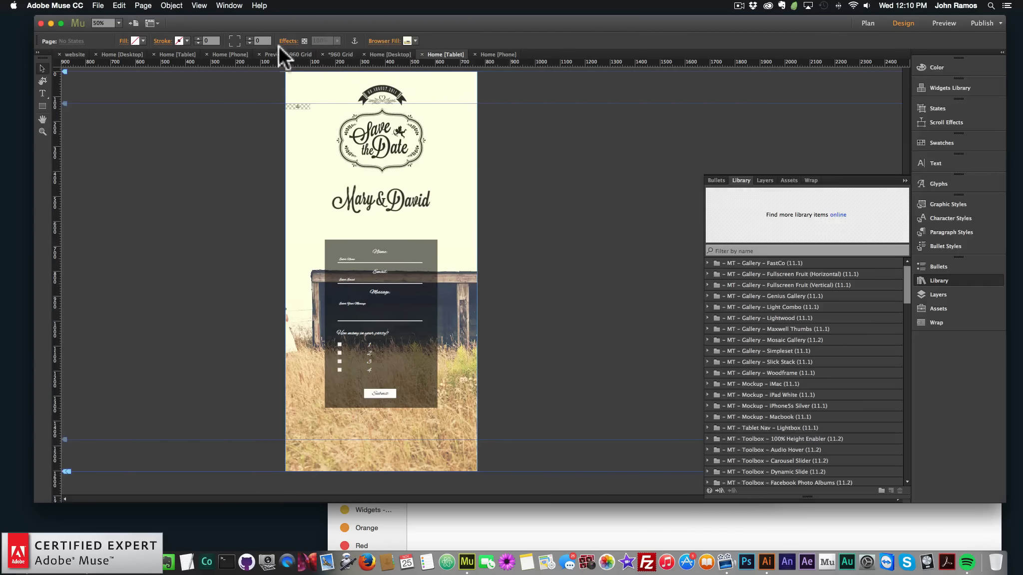
click(870, 21)
click(314, 53)
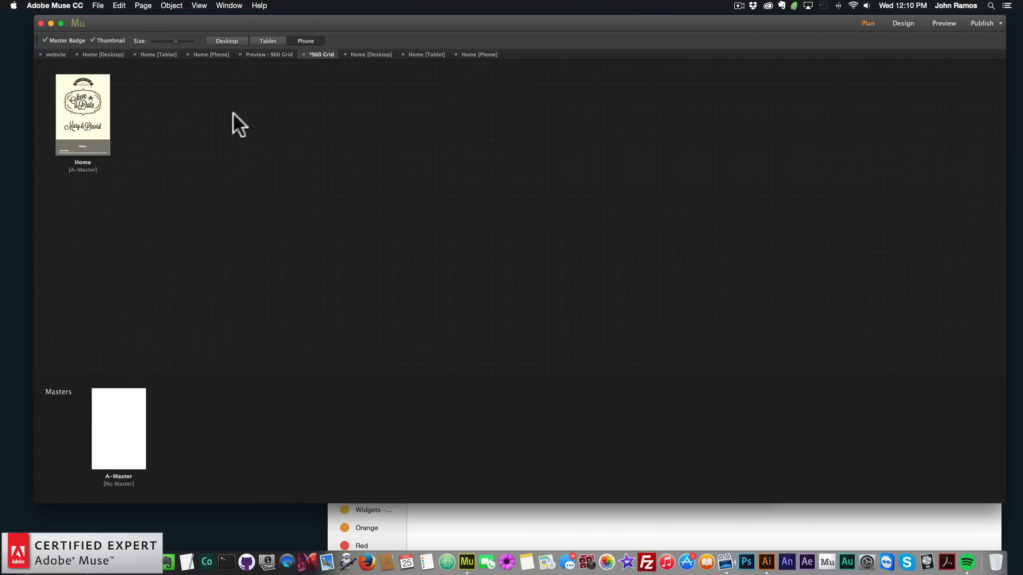
double_click(84, 114)
scroll(469, 279, up, 3)
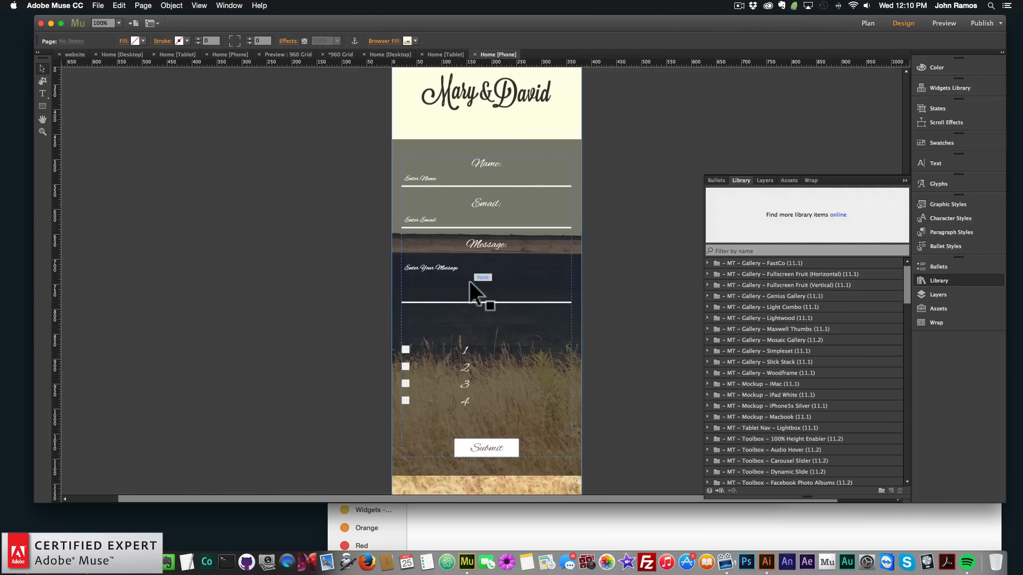
key(cmd+v)
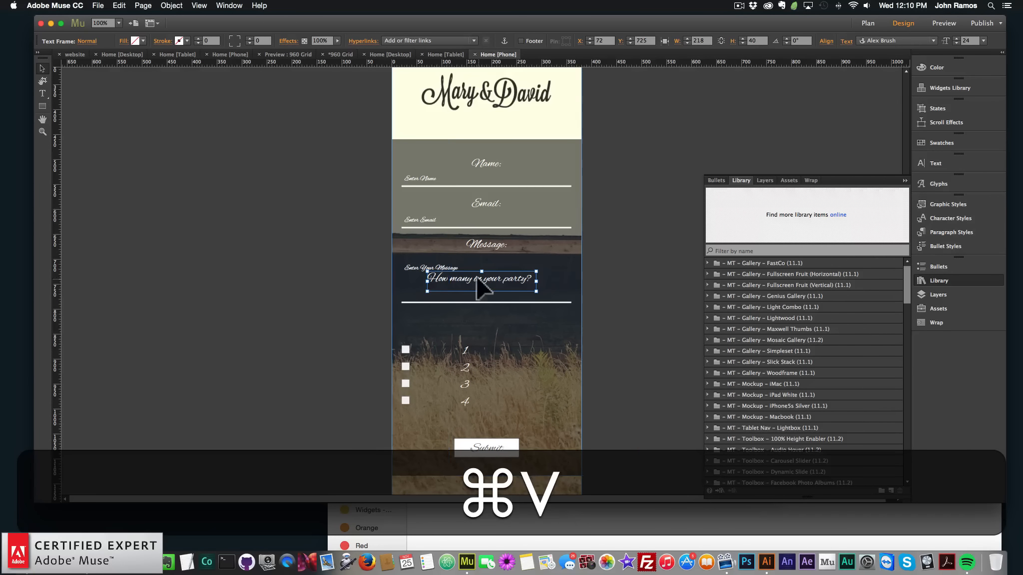
drag(470, 276, 449, 324)
click(636, 347)
Add the Font Smoother Light widget to the phone page and move it to the page's top-left corner
scroll(787, 345, down, 20)
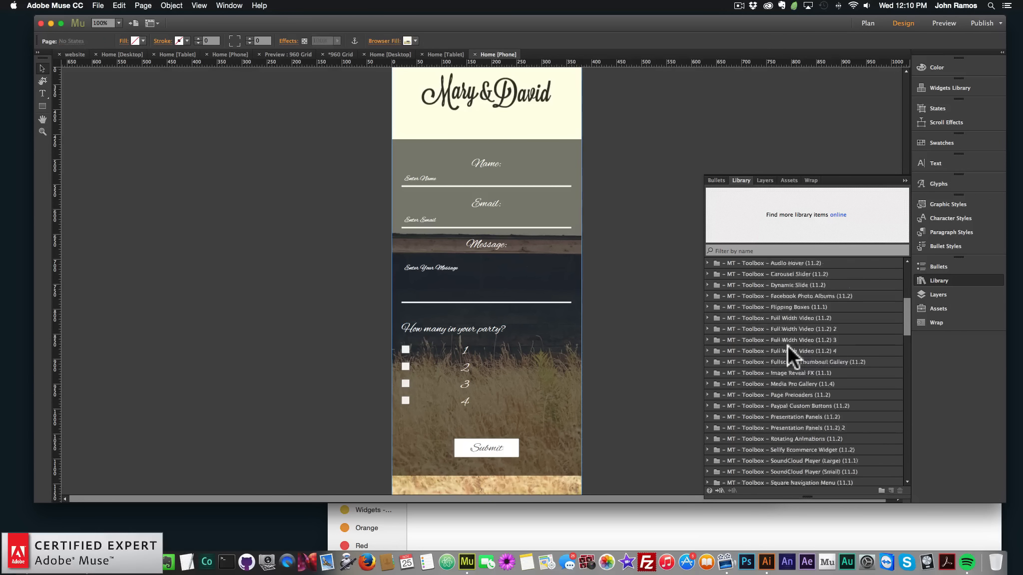
scroll(788, 360, down, 5)
drag(802, 318, 418, 109)
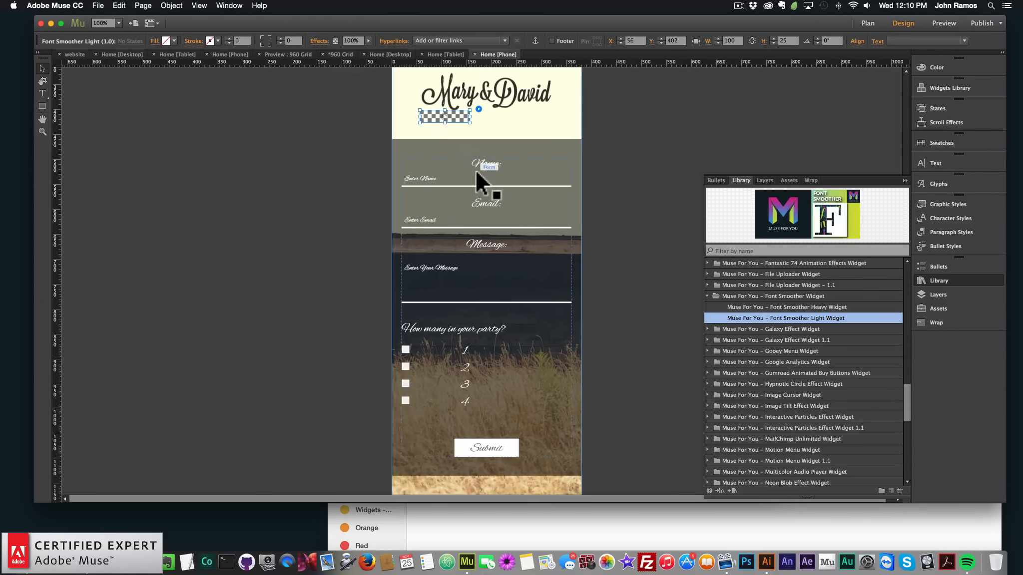
scroll(475, 169, up, 5)
drag(446, 279, 419, 111)
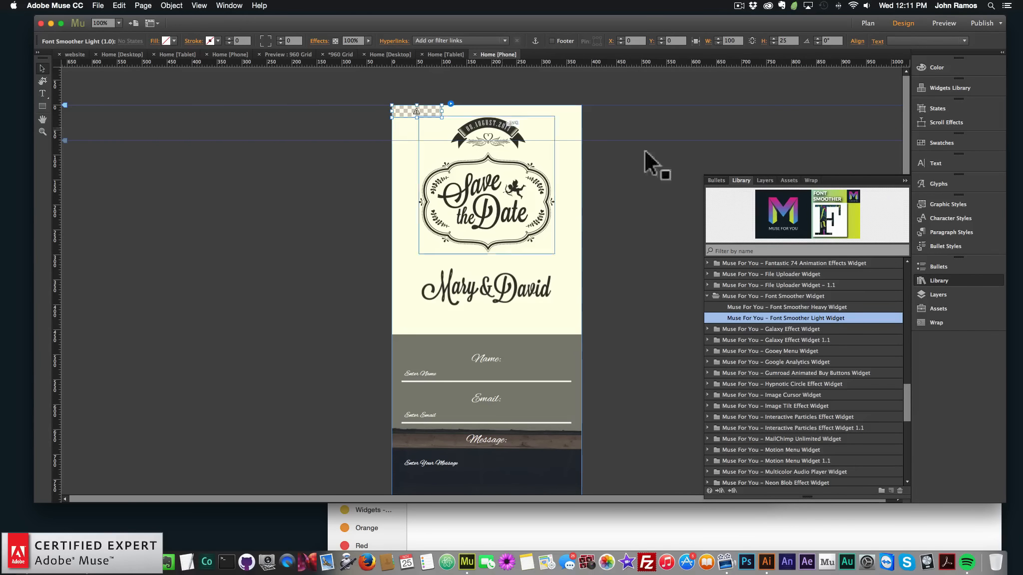
click(658, 165)
Preview the phone page in the browser
click(98, 5)
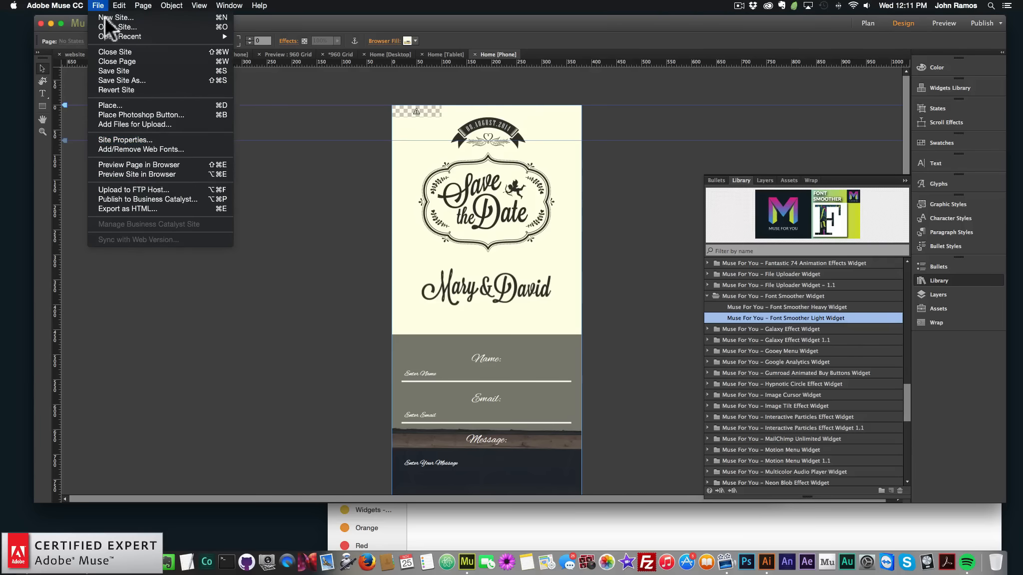
click(170, 167)
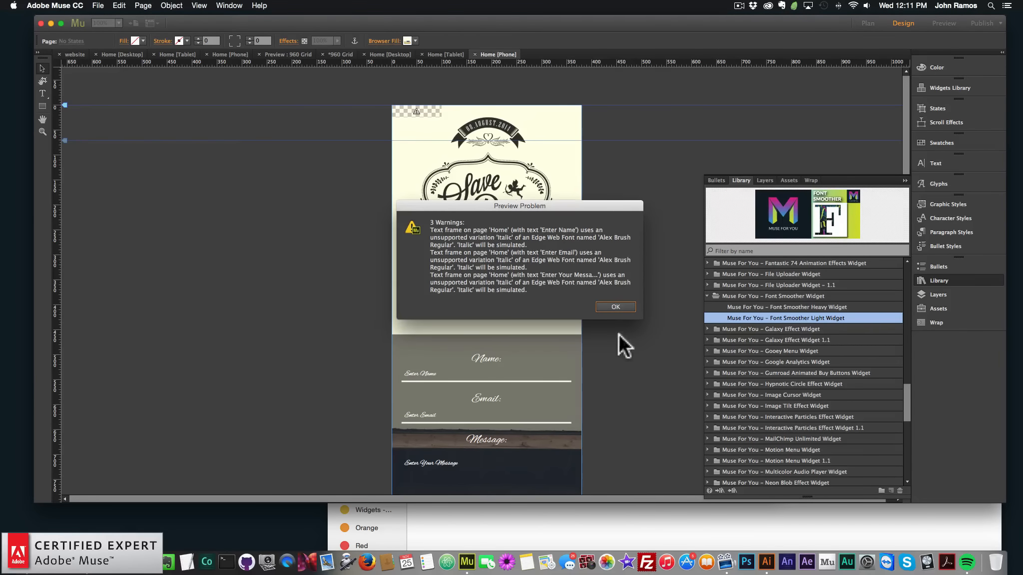
click(622, 298)
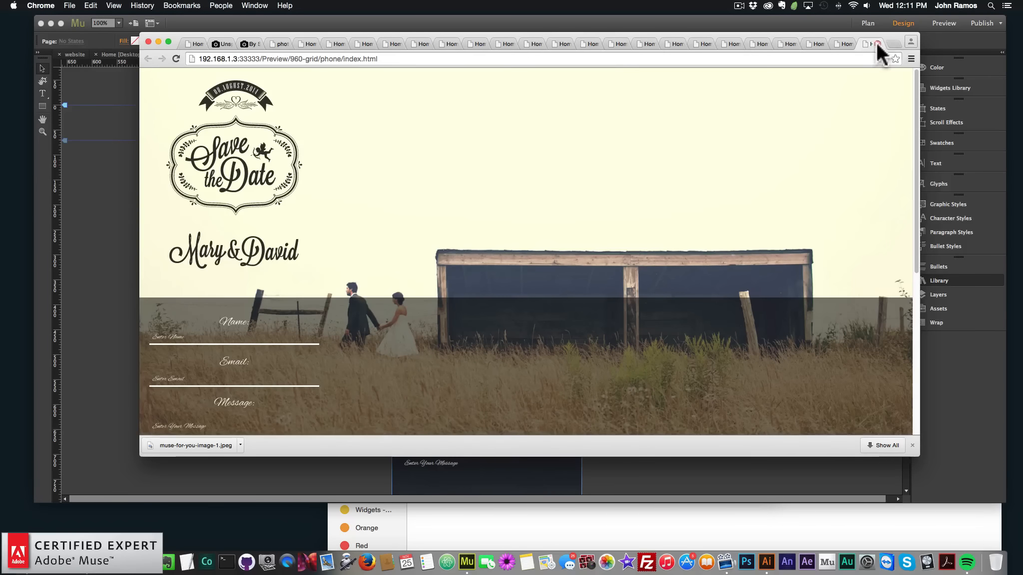
click(527, 20)
Preview the phone layout at iPhone 5S size and scroll through the form
click(942, 23)
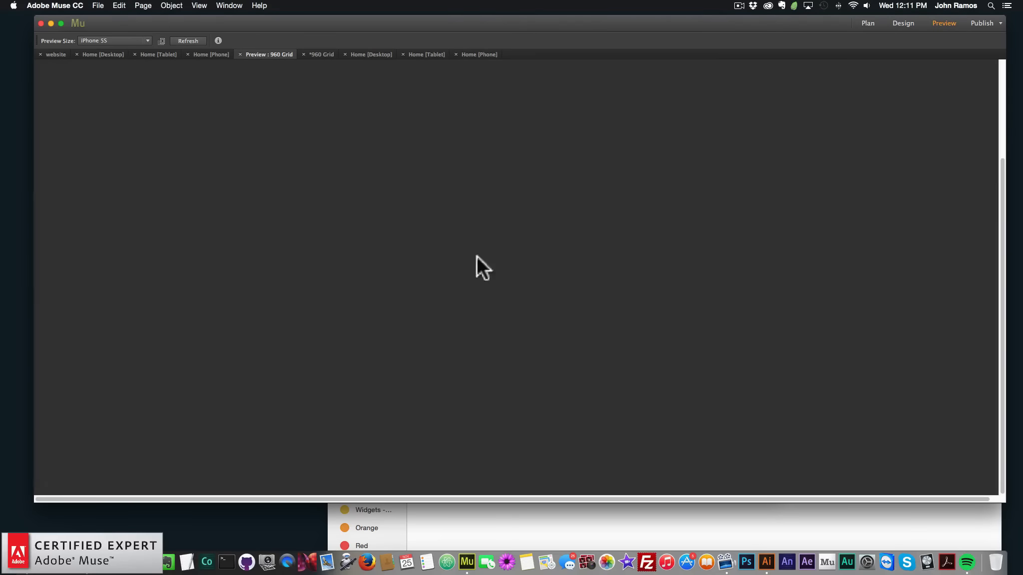
scroll(525, 283, down, 10)
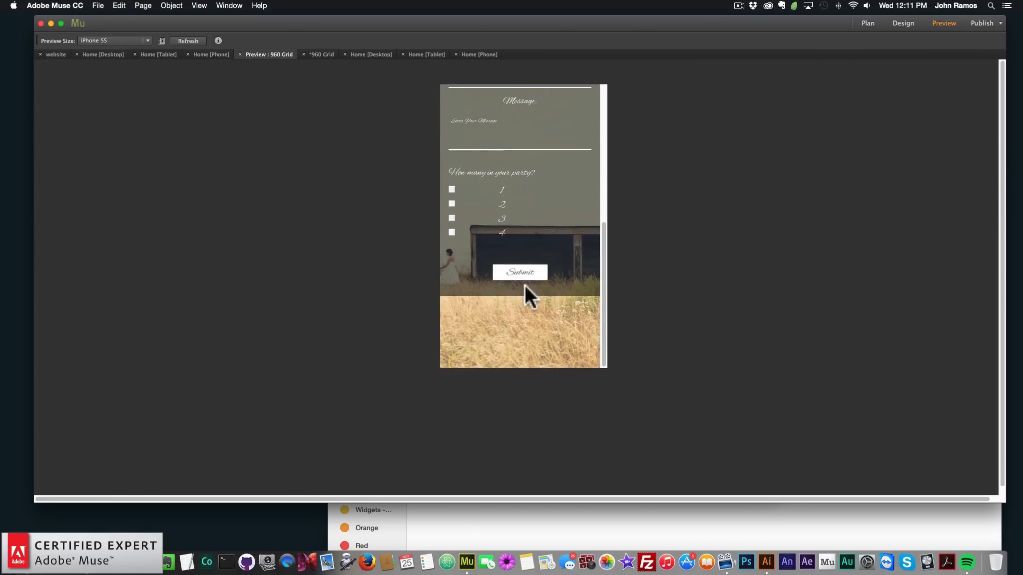
scroll(524, 283, up, 10)
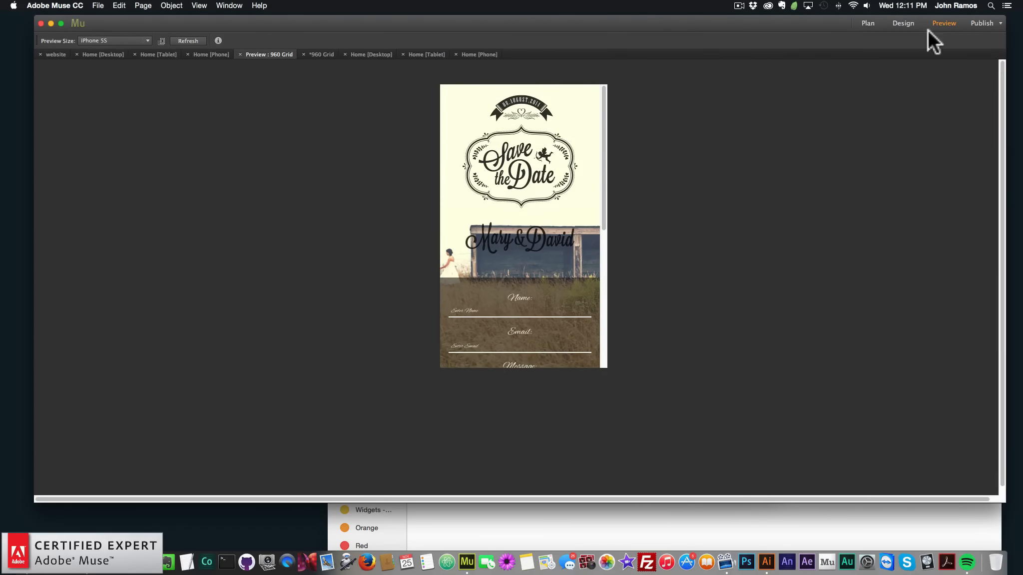
Preview the tablet layout at iPad size and scroll through it
click(903, 23)
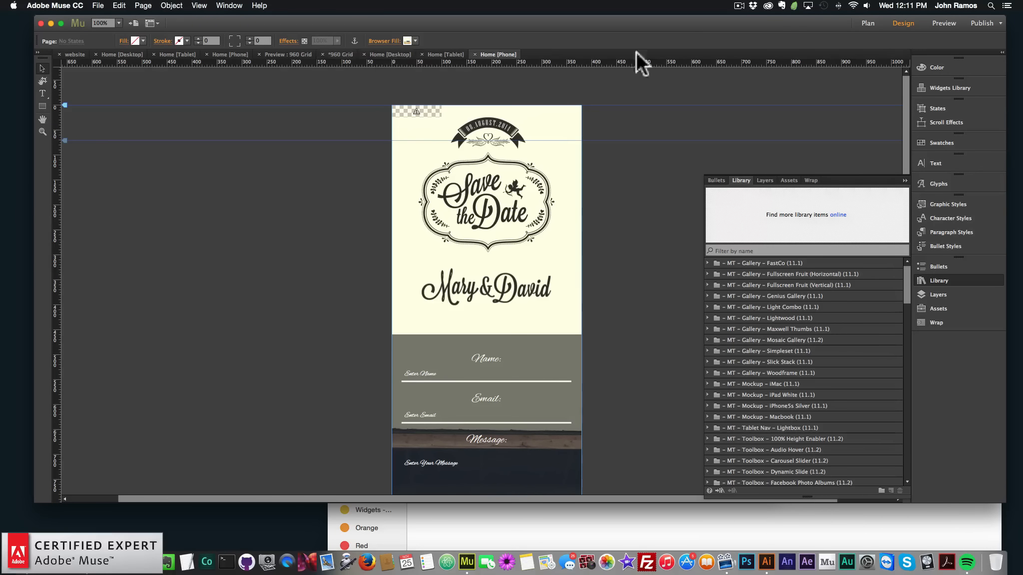
click(869, 25)
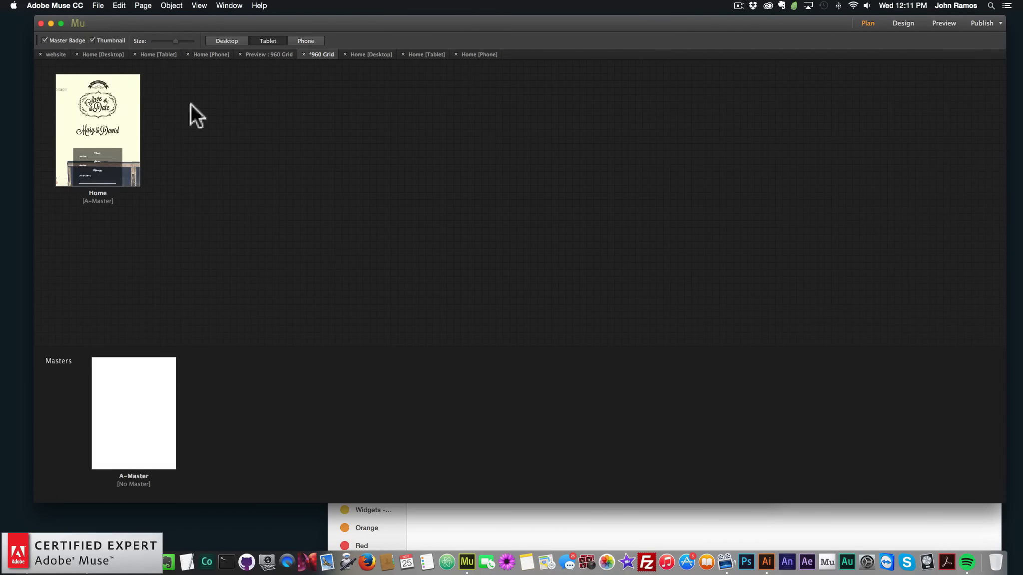
click(943, 23)
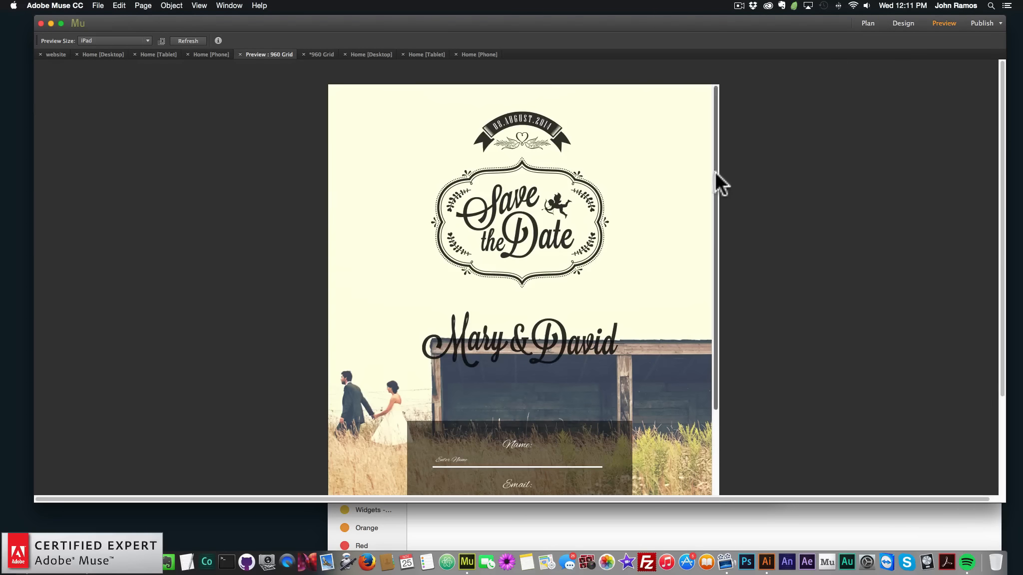
drag(714, 171, 732, 378)
scroll(733, 377, down, 5)
scroll(717, 361, up, 10)
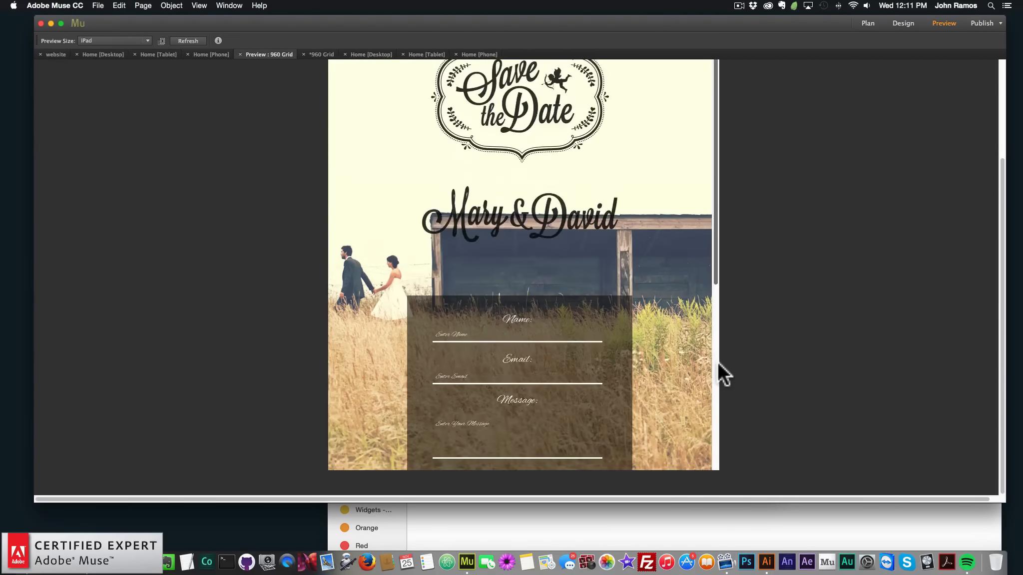
scroll(725, 362, up, 2)
Open the desktop Home page and preview it in the browser
click(868, 23)
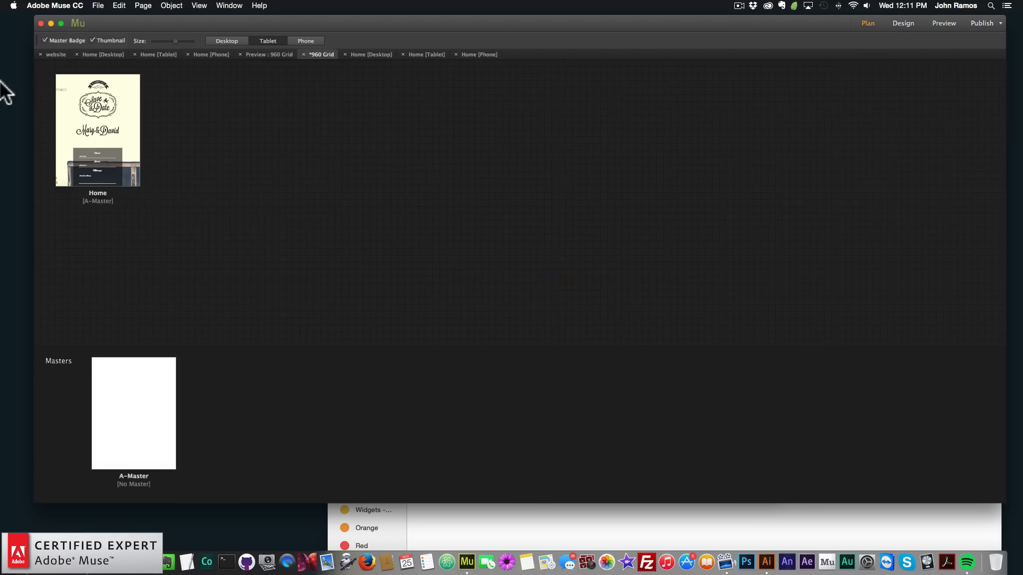
click(221, 40)
double_click(100, 103)
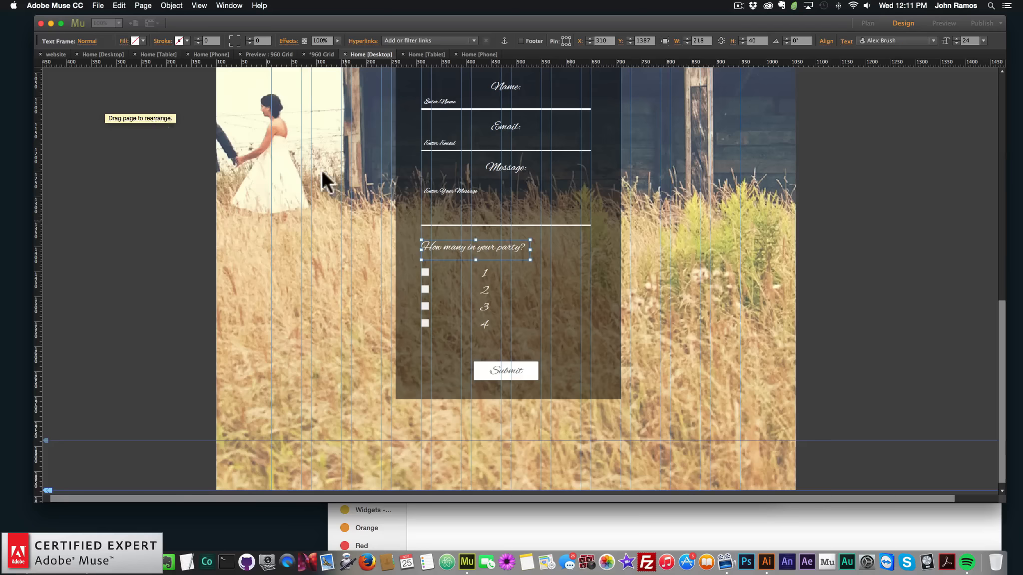
click(98, 6)
click(121, 166)
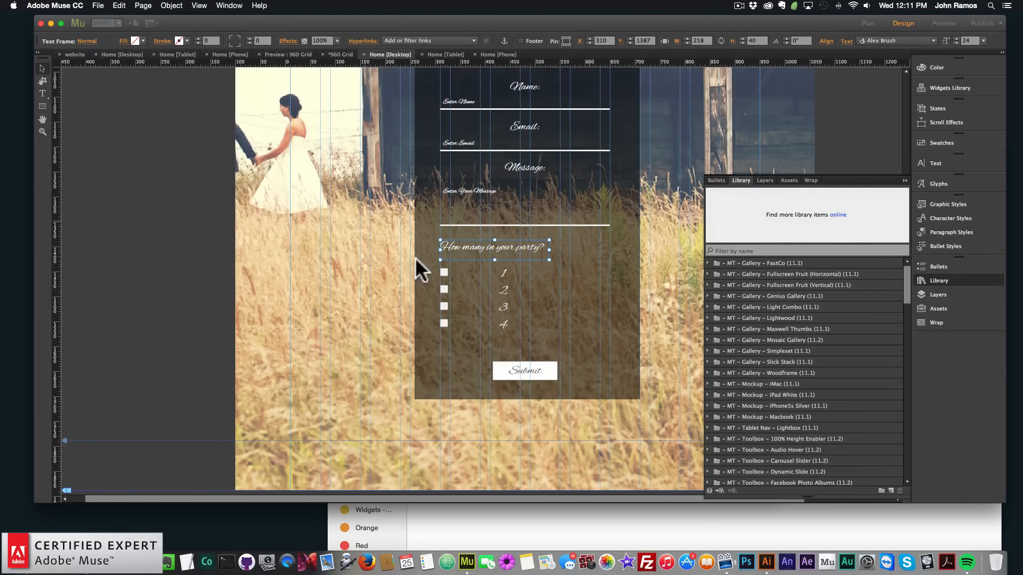
click(625, 307)
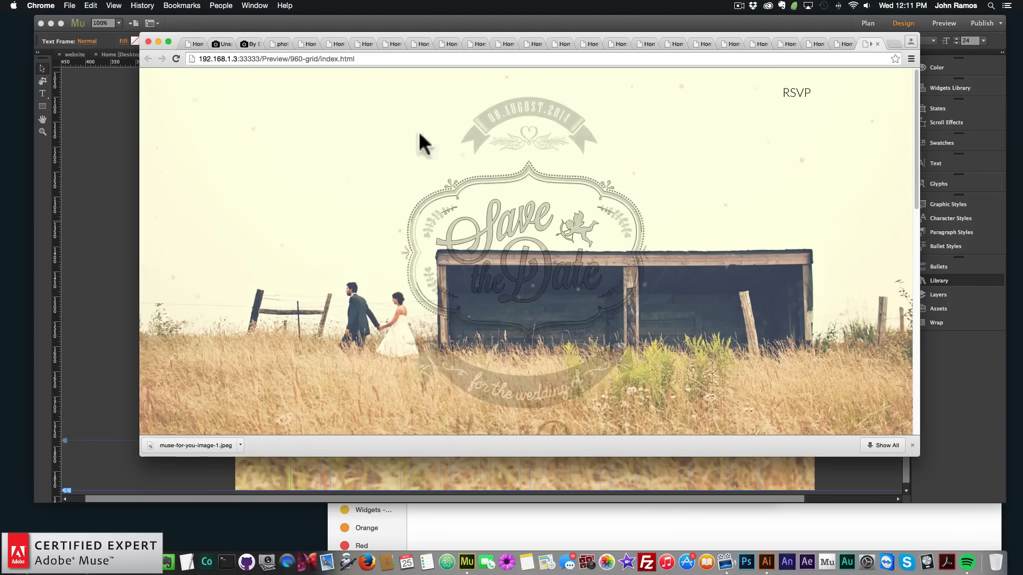
Scroll the desktop preview and test the RSVP link jumping down to the form
scroll(639, 280, down, 3)
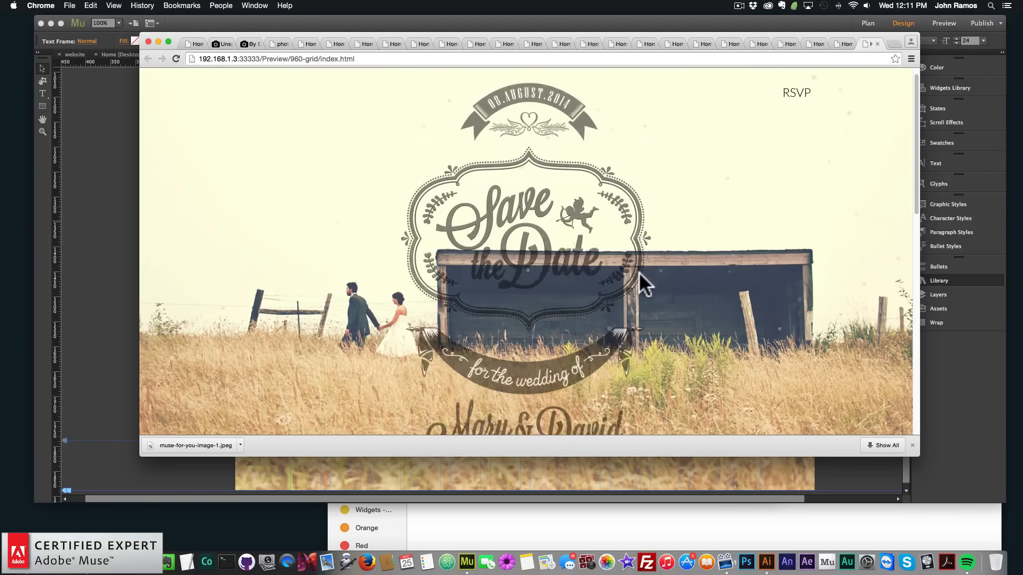
scroll(678, 281, down, 8)
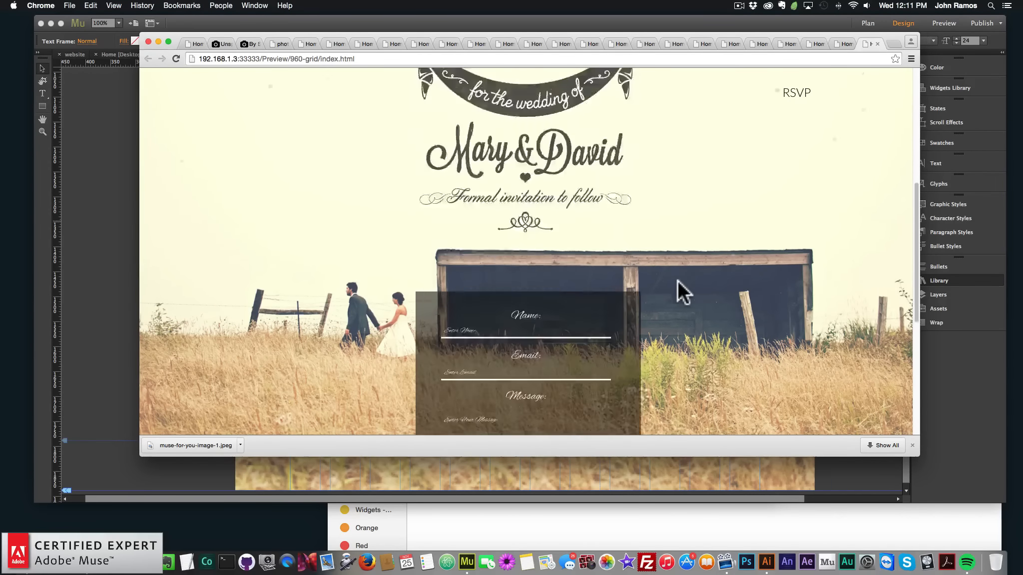
scroll(678, 280, up, 10)
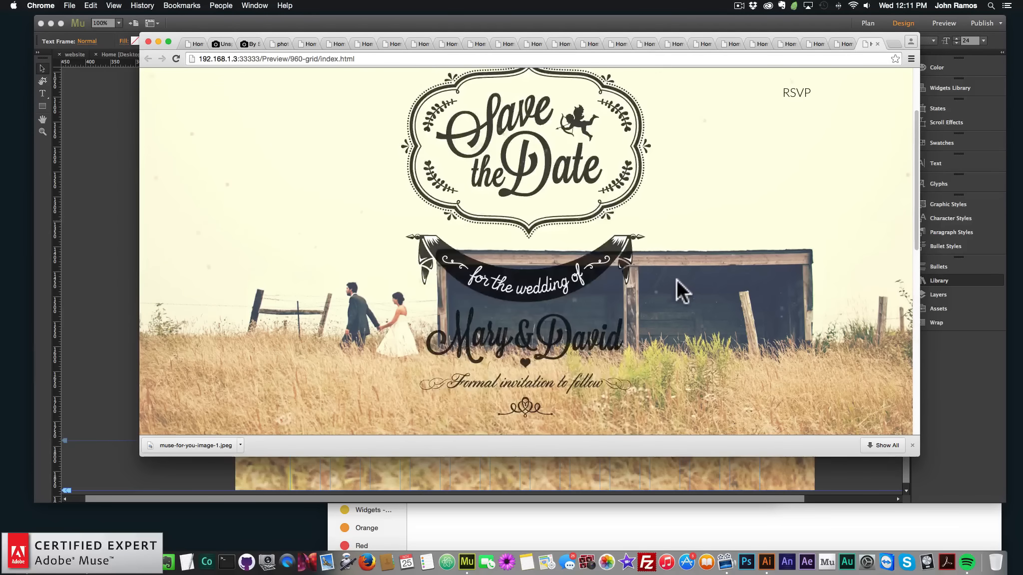
click(797, 94)
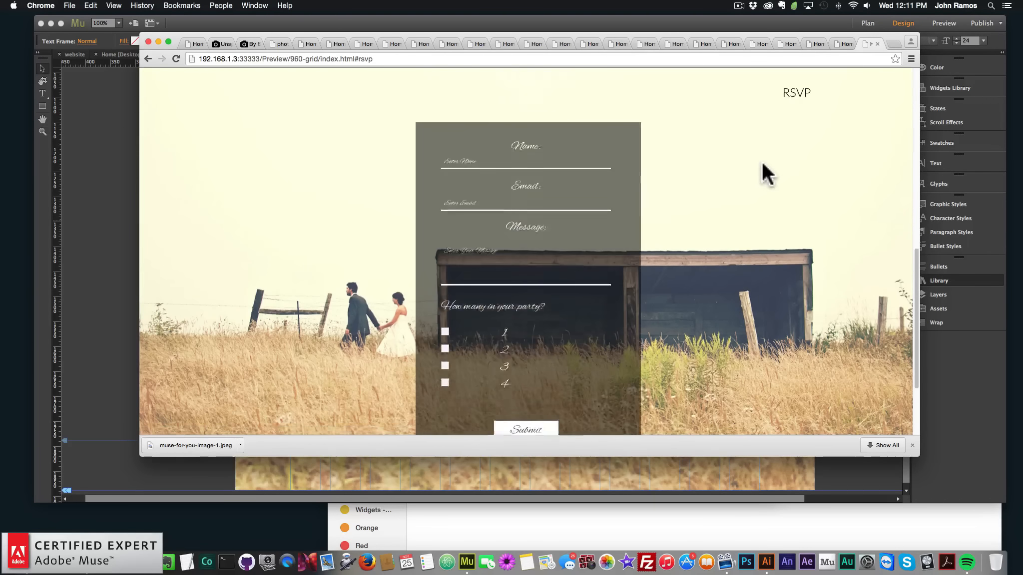
scroll(762, 160, up, 8)
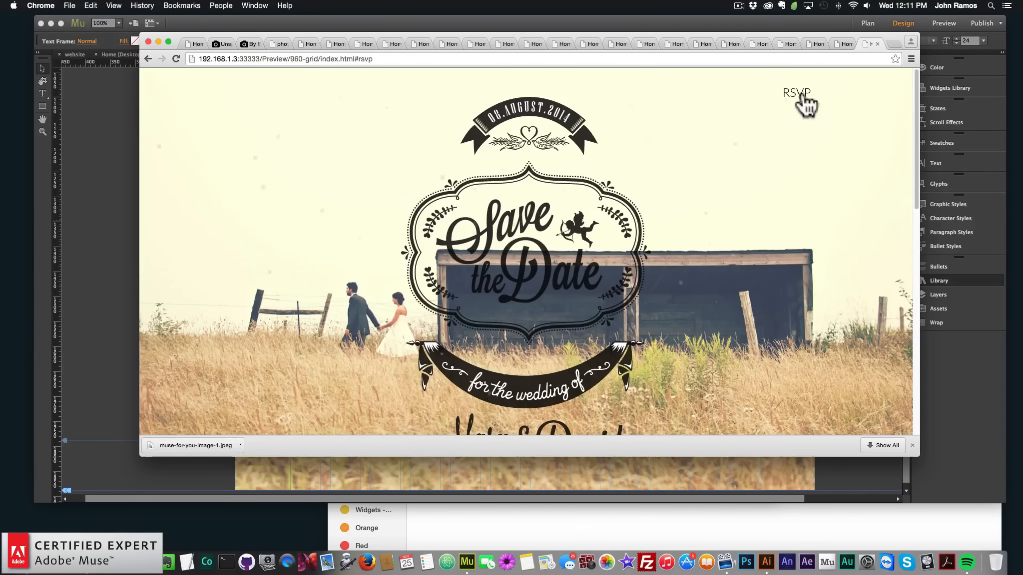
click(802, 96)
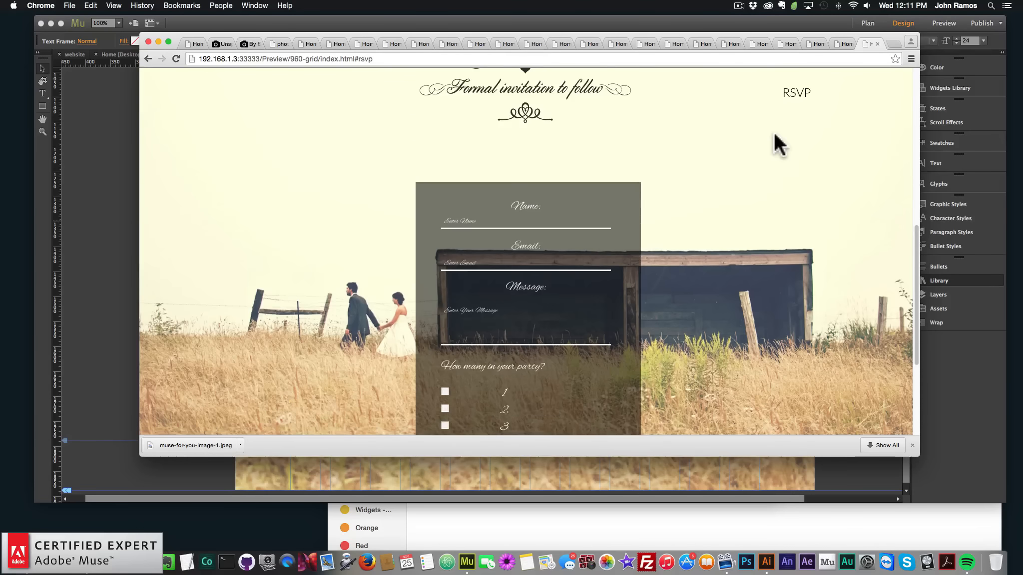
scroll(775, 134, up, 8)
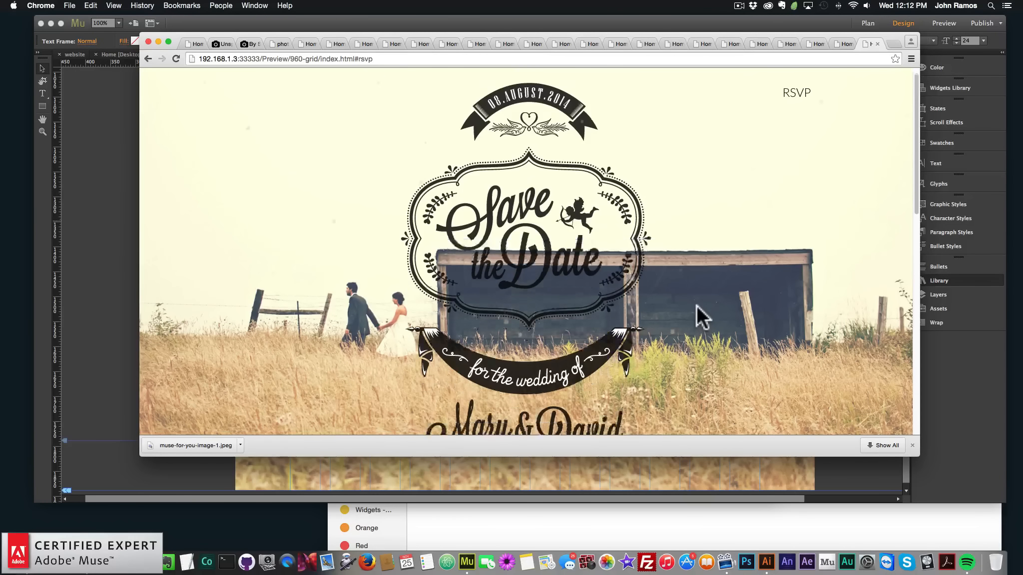
click(894, 44)
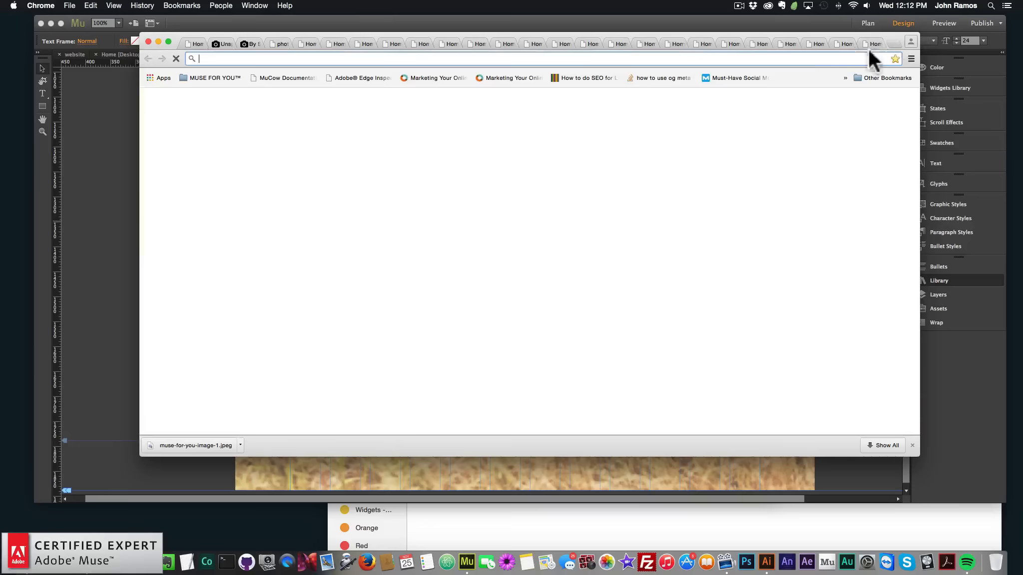
Open museforyoushop.com in the browser and follow the subscription offer through to the online widget shop
text(museforyoushop.com)
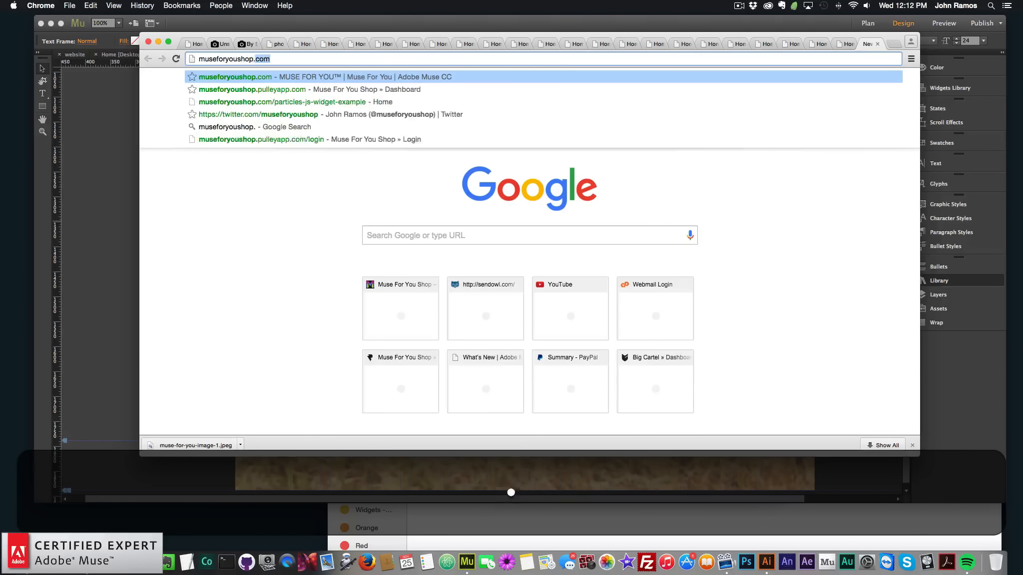
key(Return)
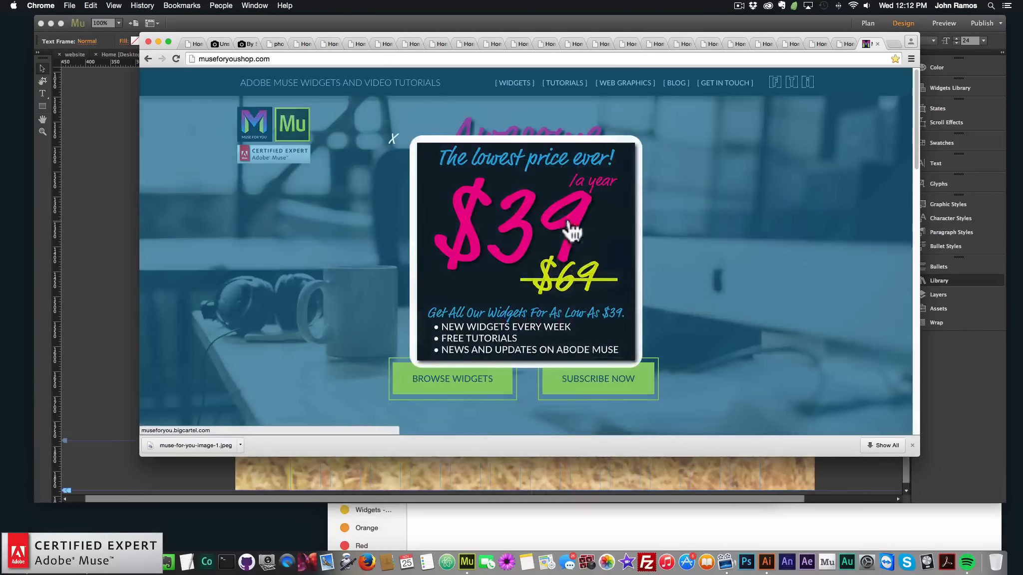
click(533, 259)
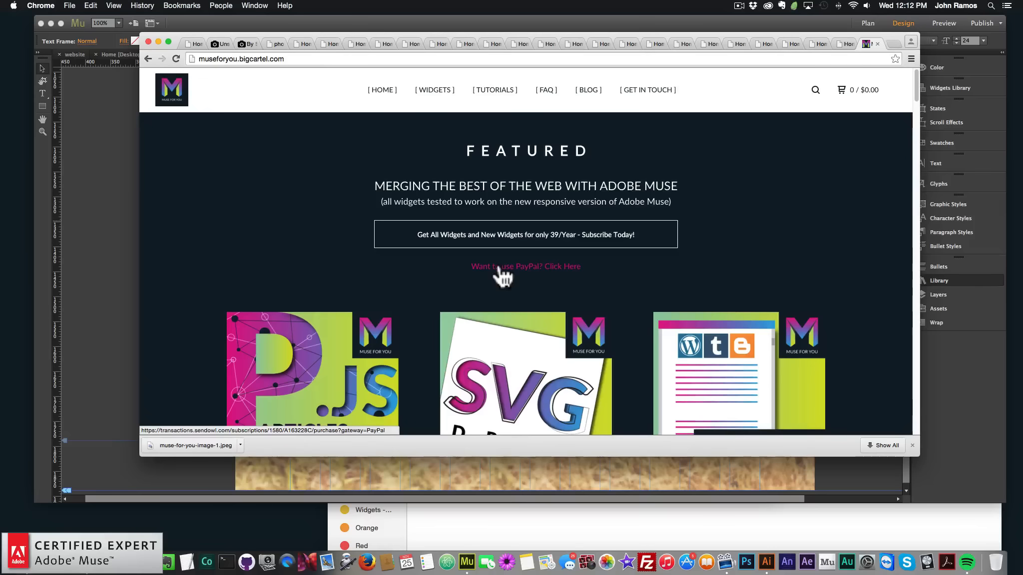
Browse the featured widget listings in the shop and open The Animator Widget product page
scroll(407, 277, down, 3)
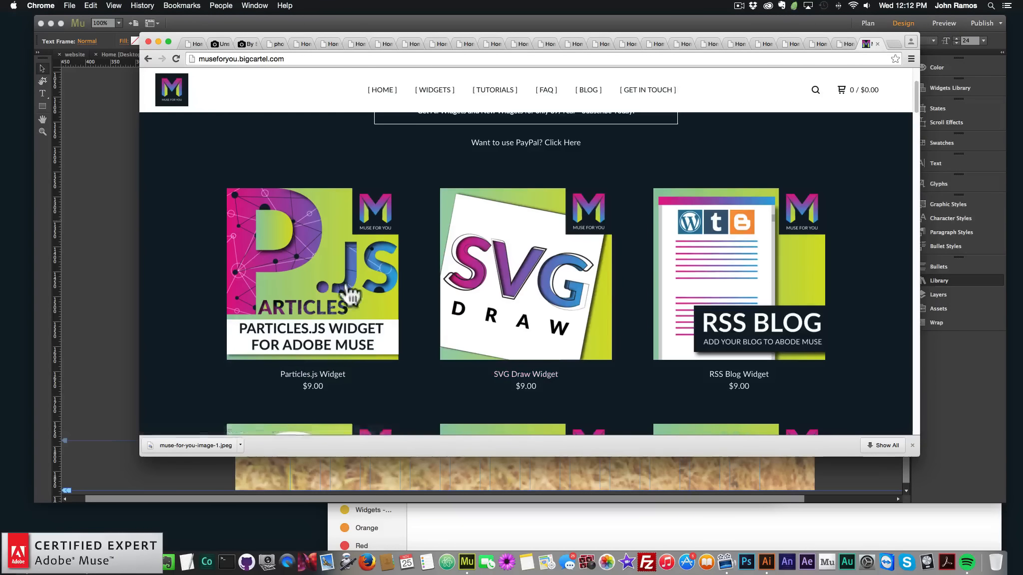
scroll(669, 304, down, 2)
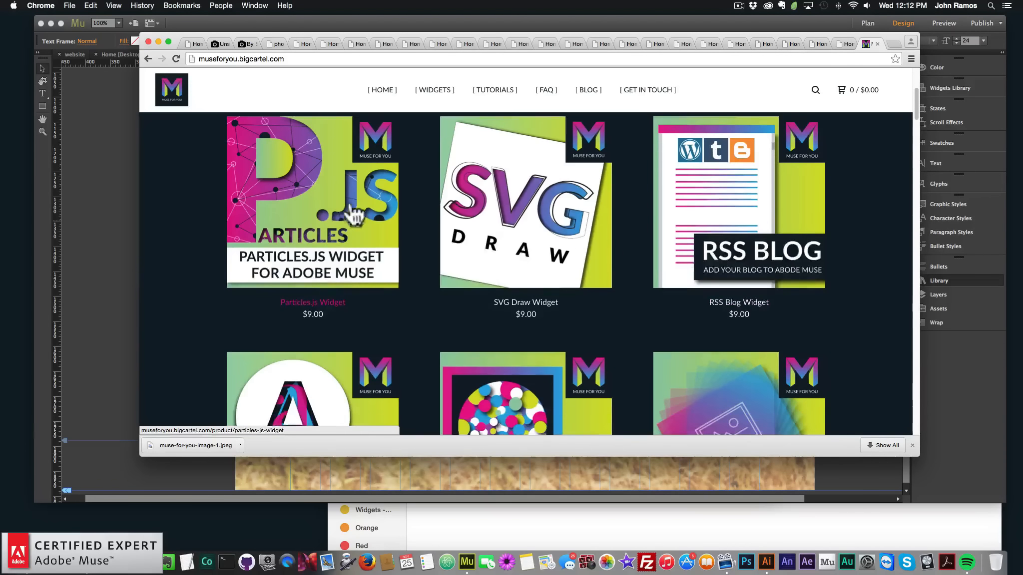
scroll(329, 224, down, 1)
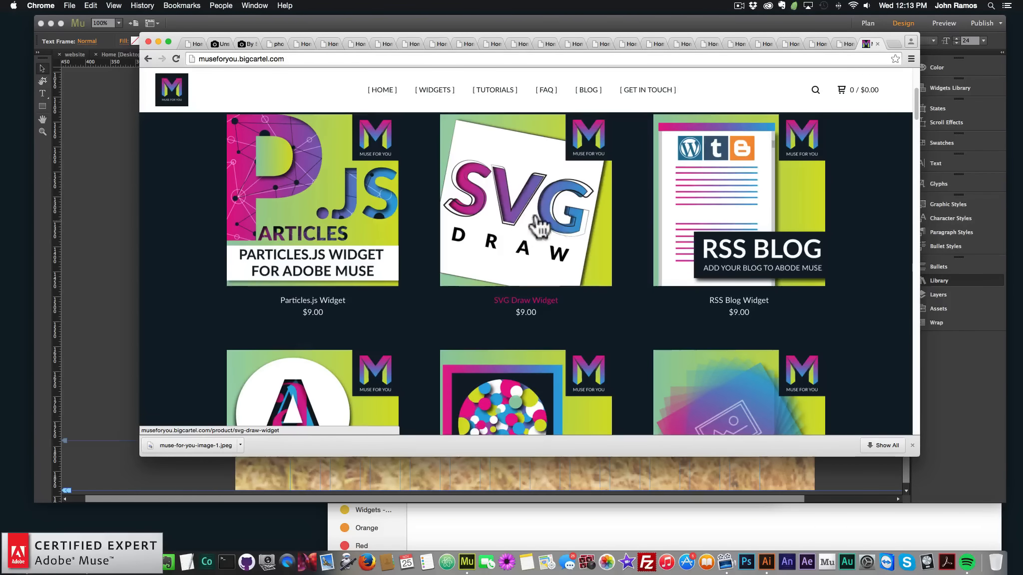
scroll(334, 314, down, 3)
scroll(327, 308, down, 5)
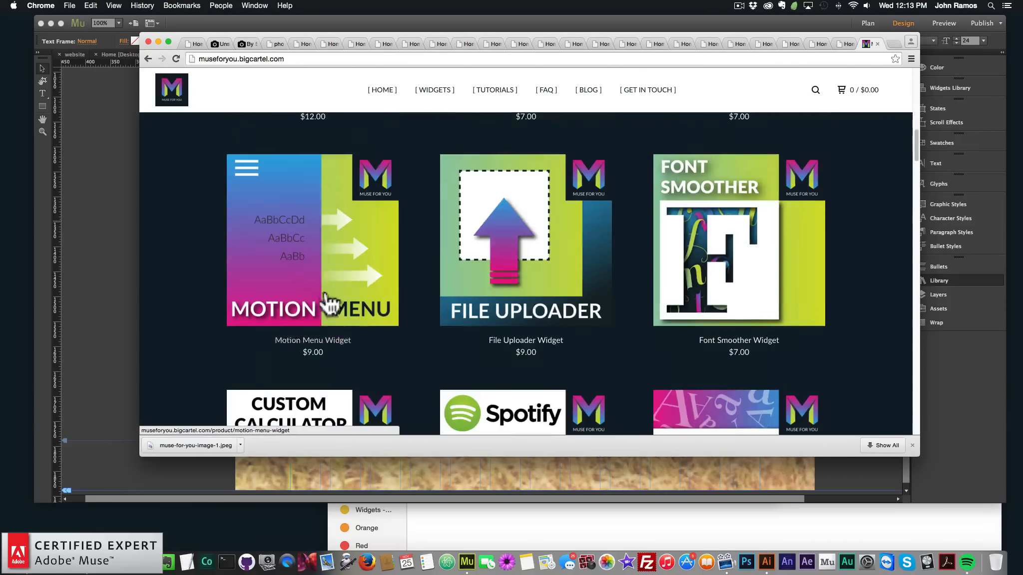
scroll(746, 261, up, 1)
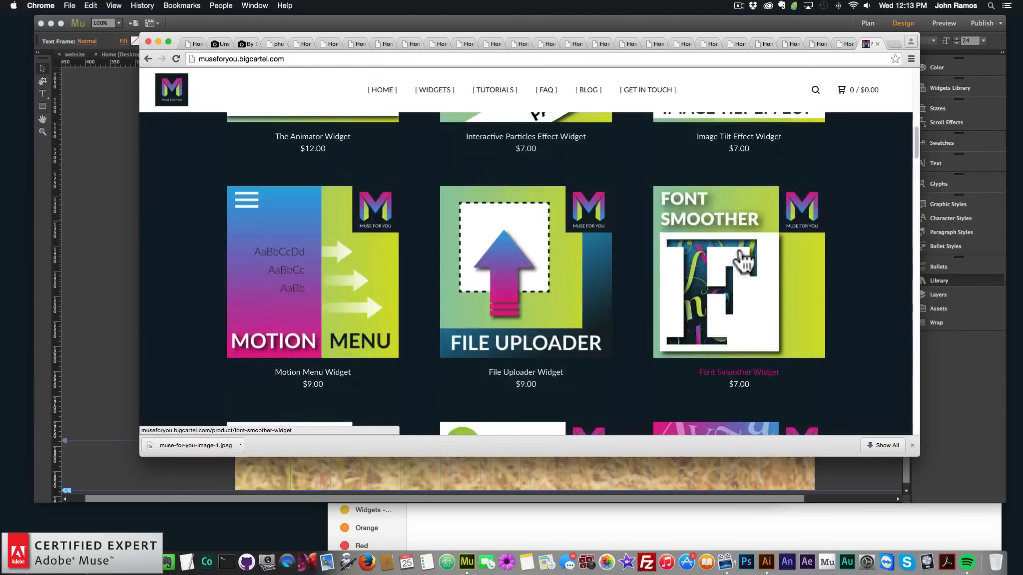
scroll(427, 285, up, 6)
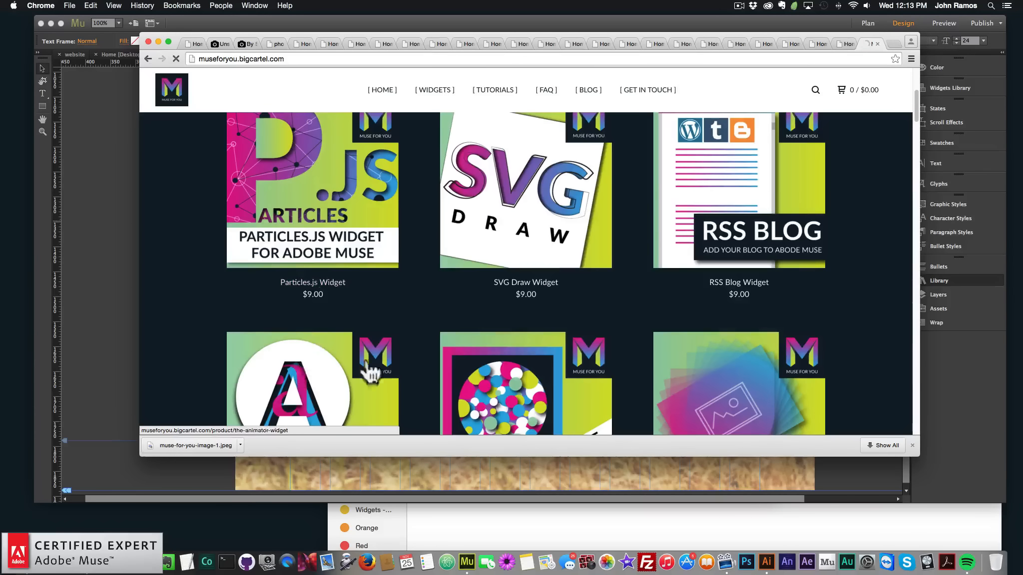
click(365, 366)
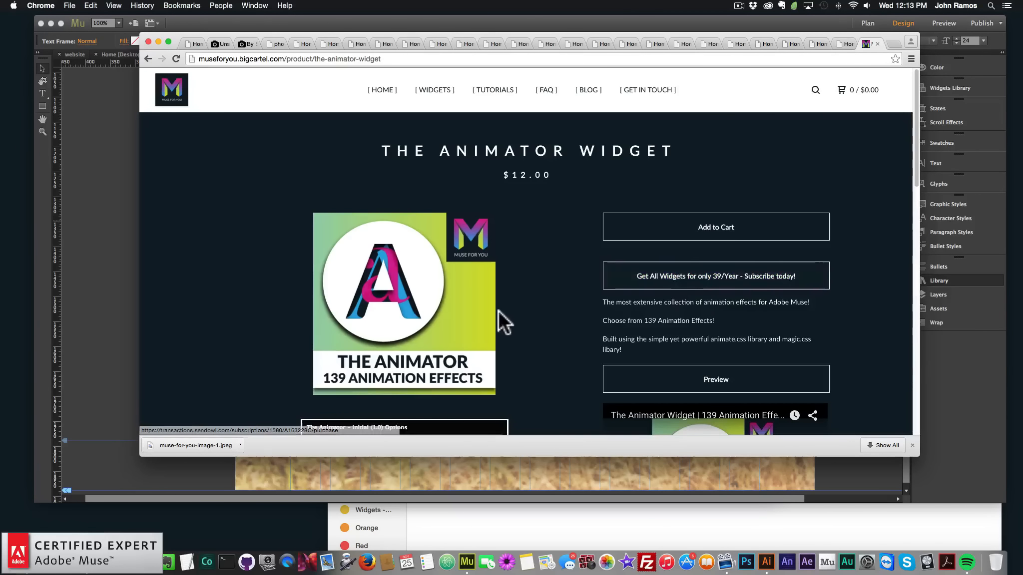
Open the shop's Widgets products page and scroll through its listings
click(432, 95)
scroll(367, 243, down, 3)
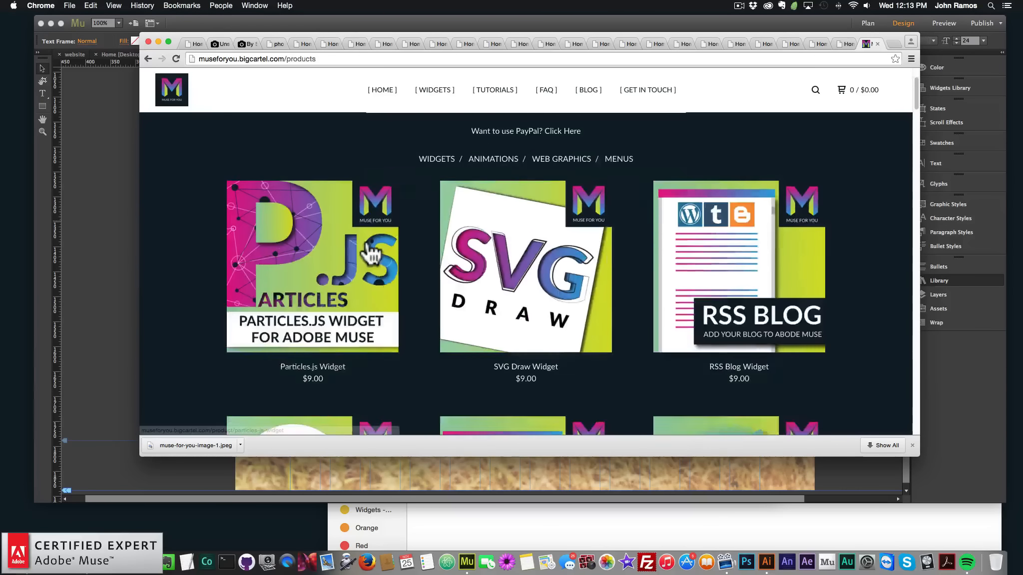
scroll(367, 242, up, 3)
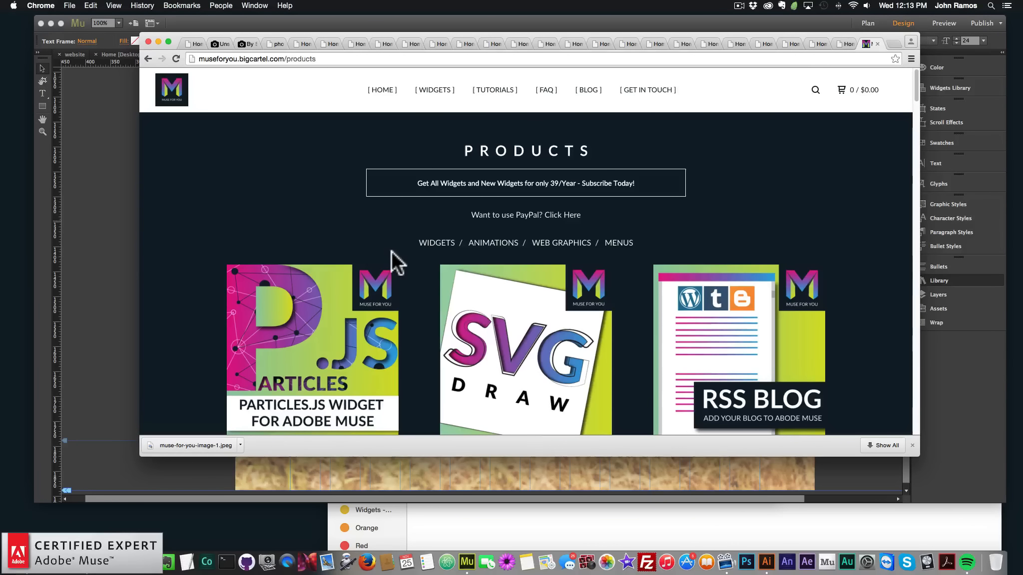